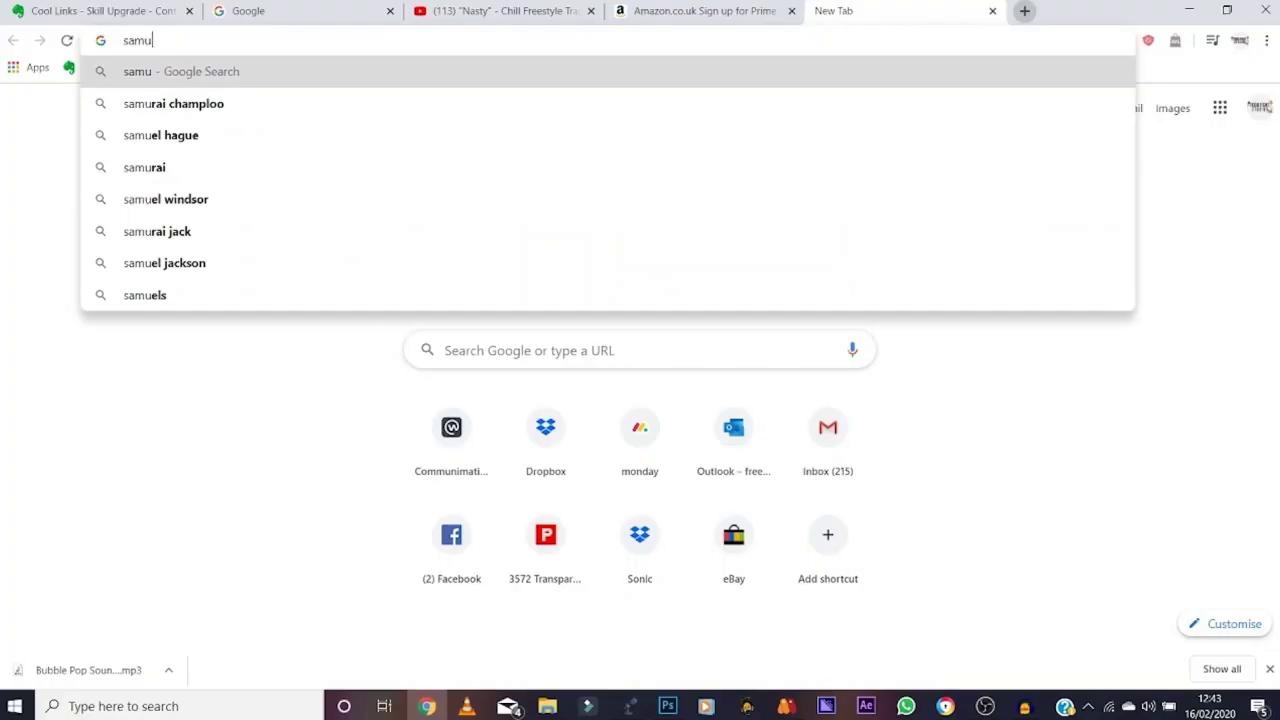
Step: Search Google Images for "samuel l jackson" and look through the portrait results
text(el l jackson)
key(Return)
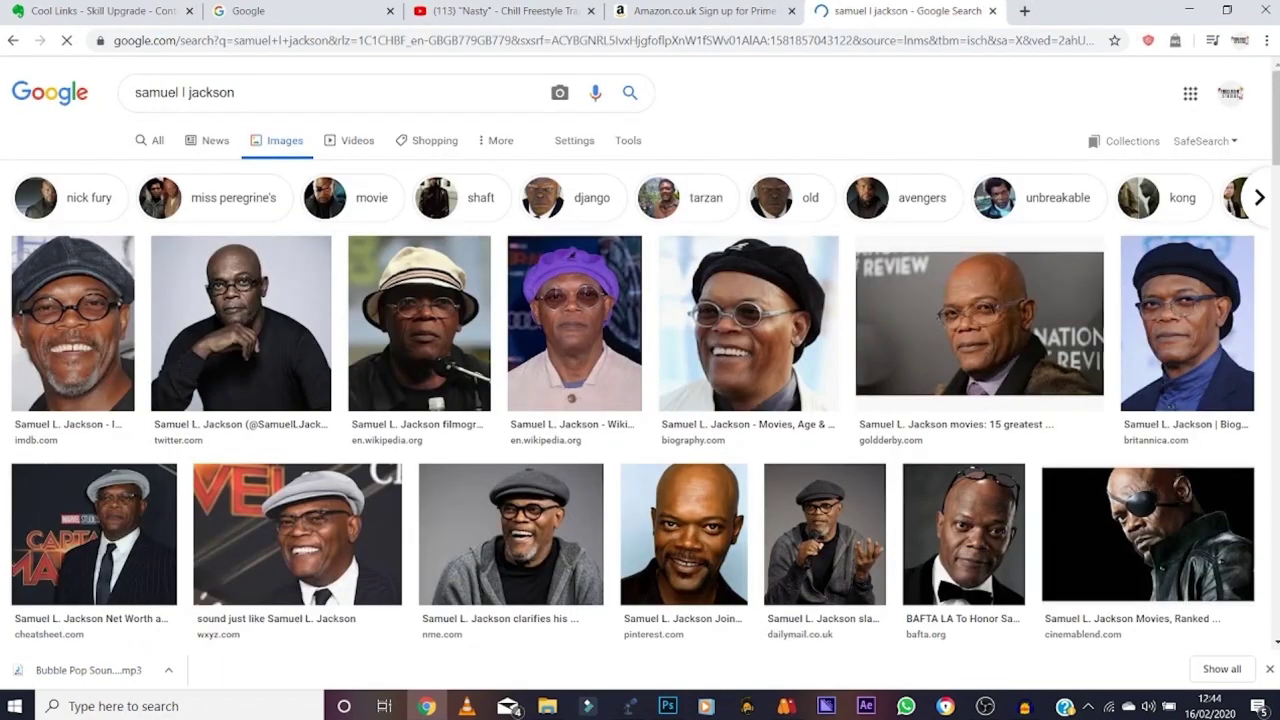
scroll(645, 354, down, 2)
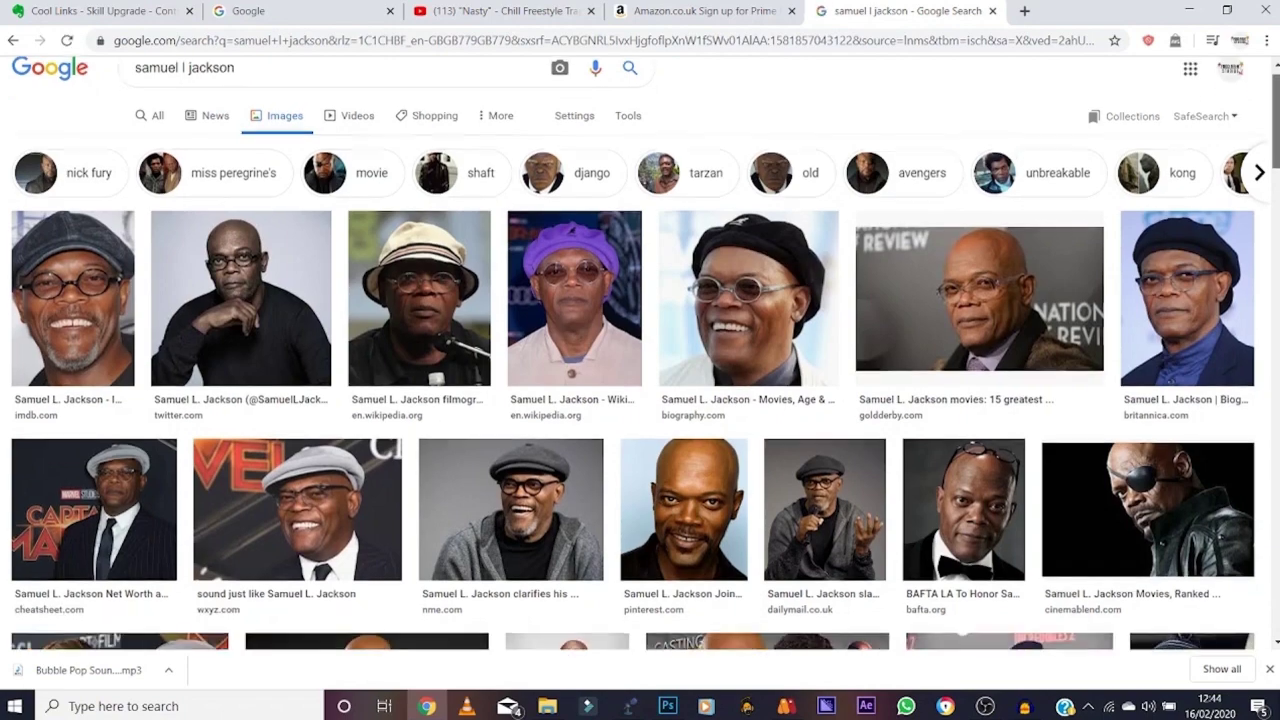
scroll(645, 354, down, 3)
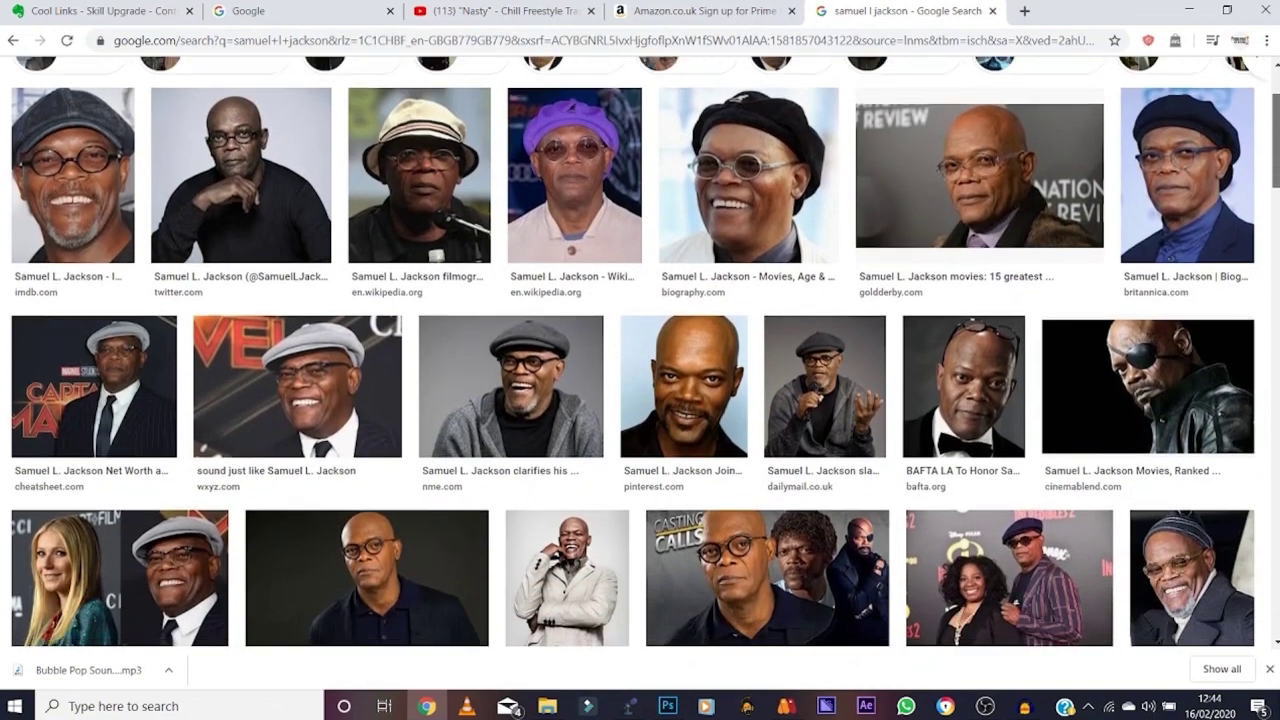
scroll(645, 354, down, 1)
scroll(645, 354, down, 1)
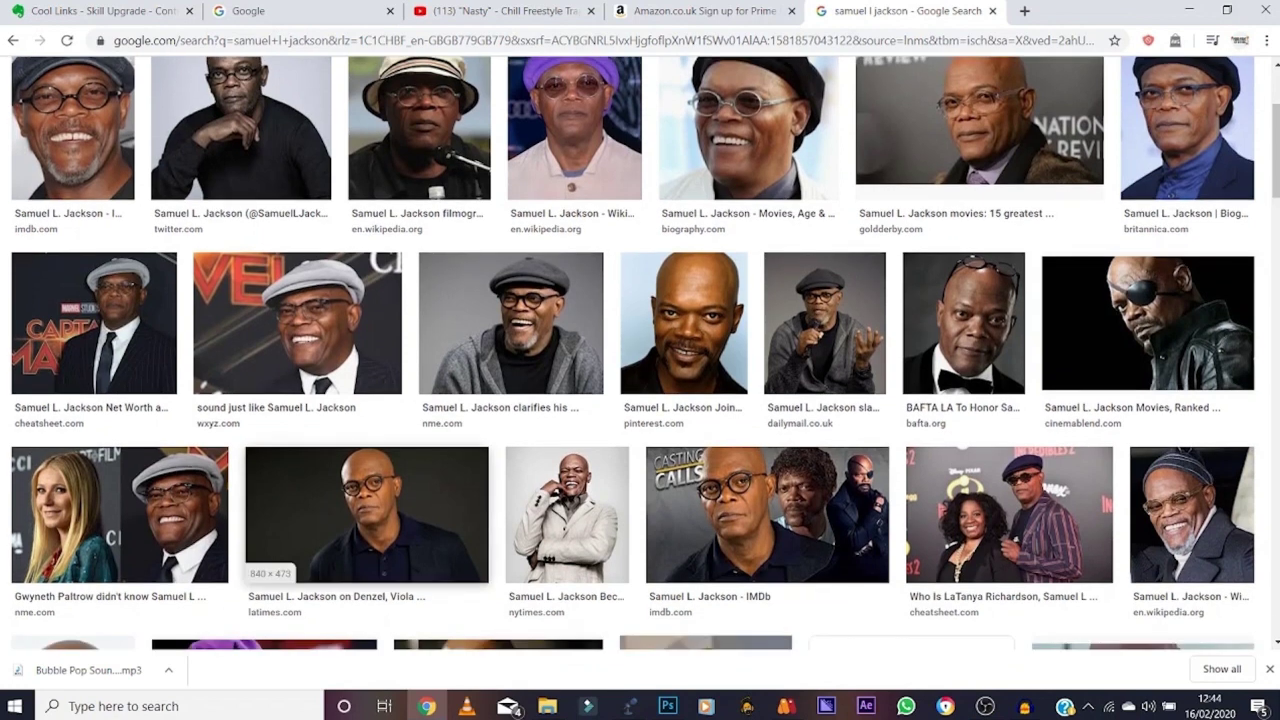
Step: Open the 1103 × 1184 Pinterest headshot in a new tab and save it as a JPEG image in the Pictures folder
right_click(690, 303)
click(740, 316)
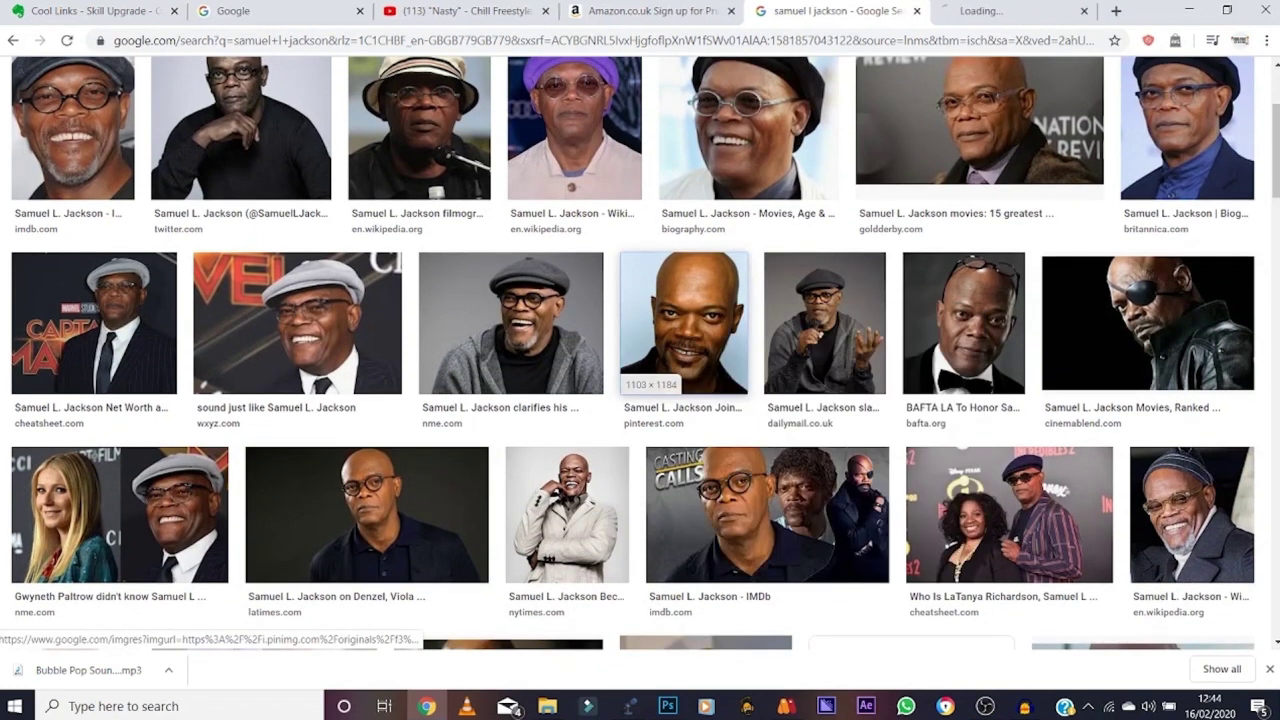
click(1010, 11)
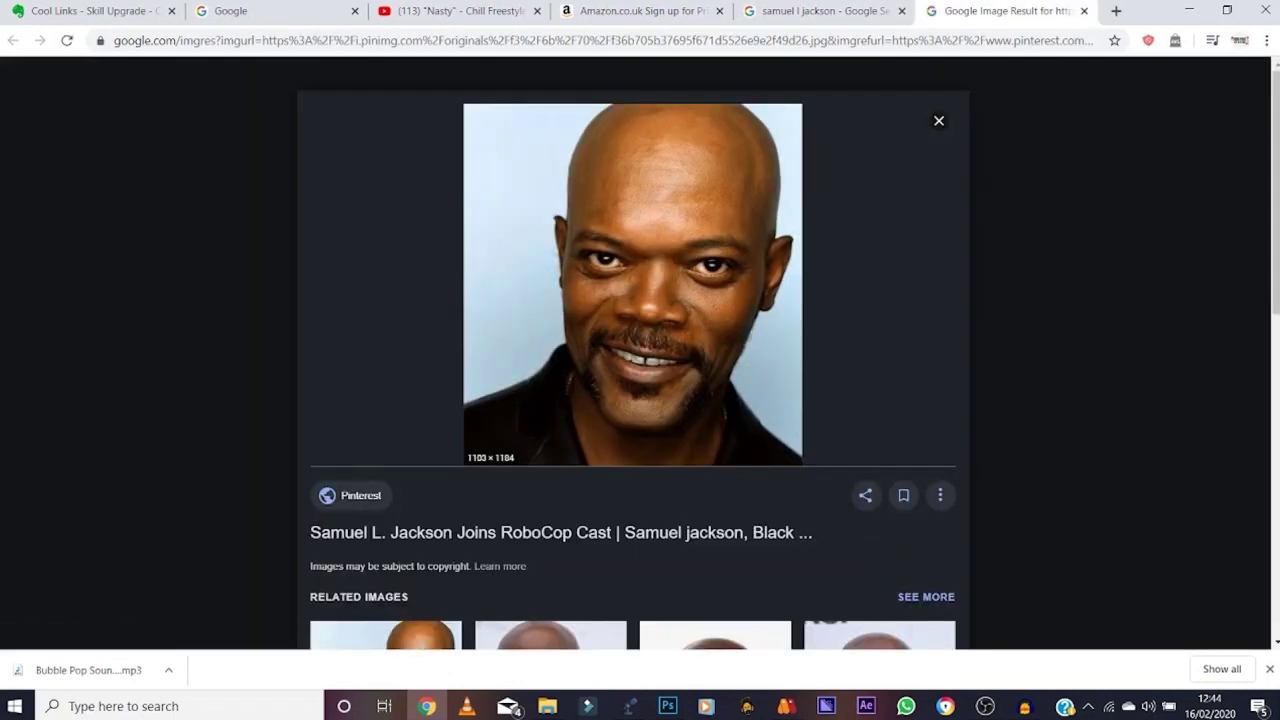
right_click(663, 273)
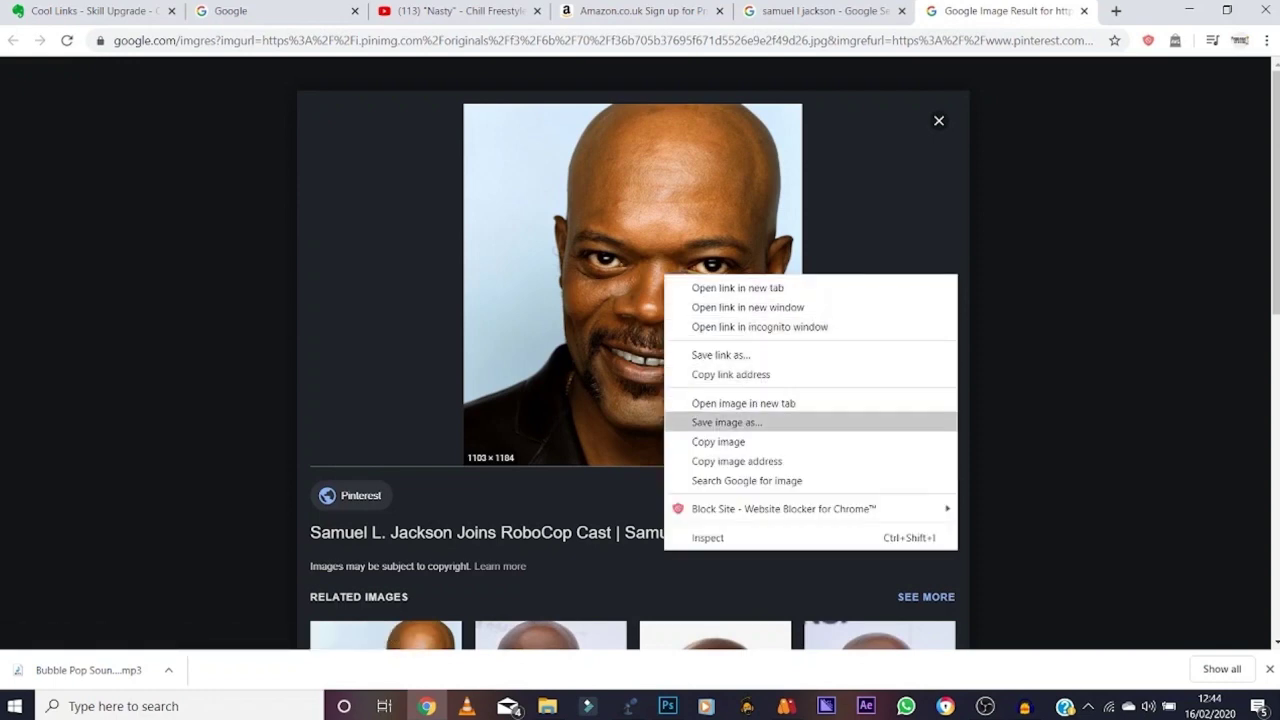
click(726, 422)
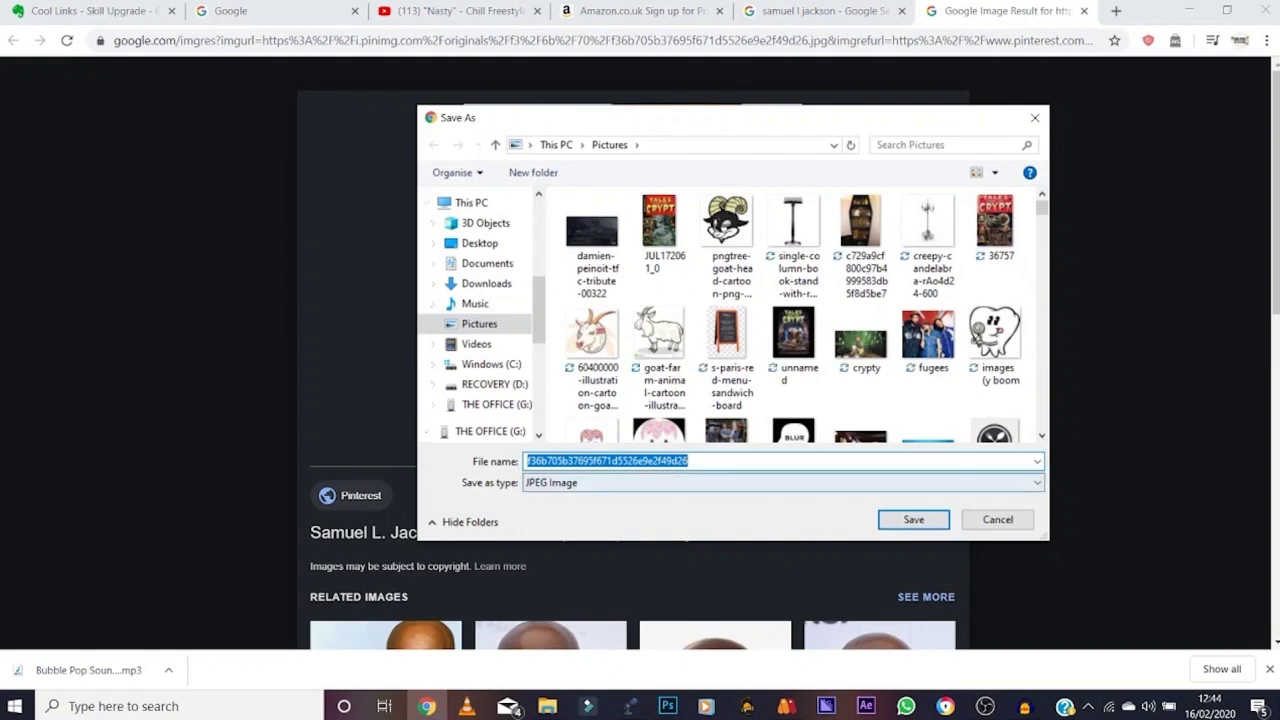
key(Return)
Step: Switch from the browser to Moho and create a new blank project
click(1189, 10)
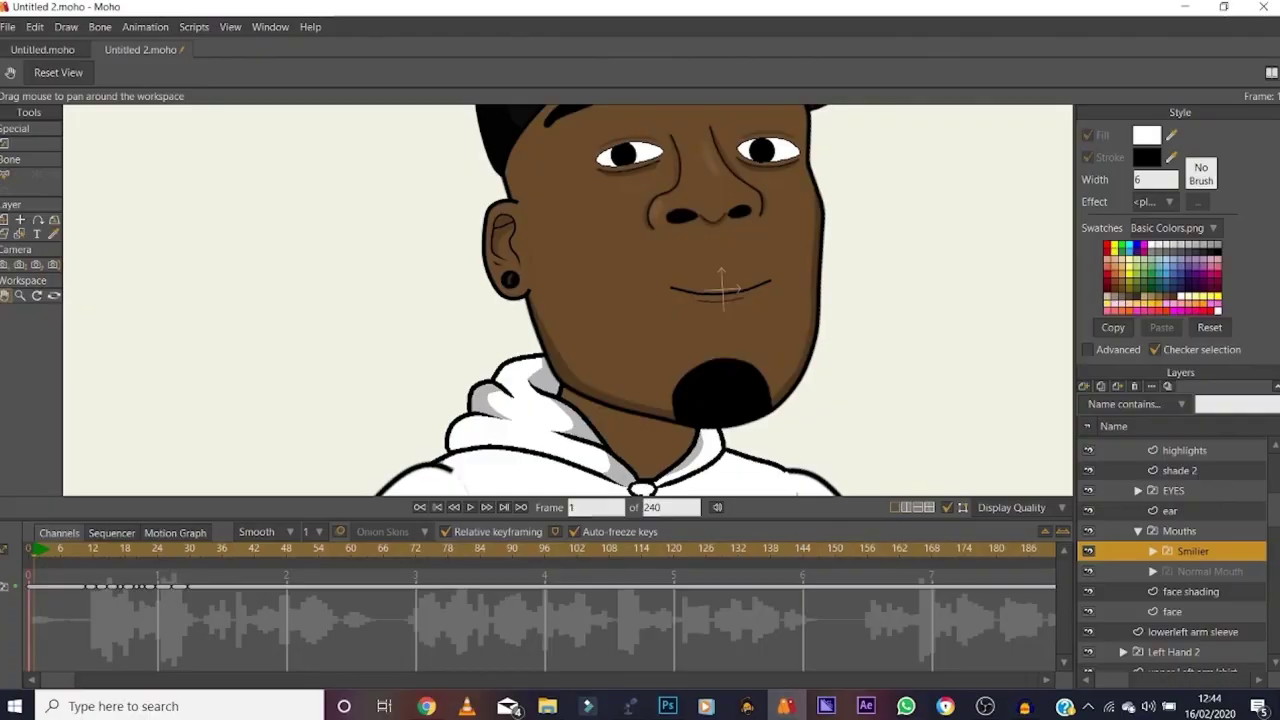
click(8, 27)
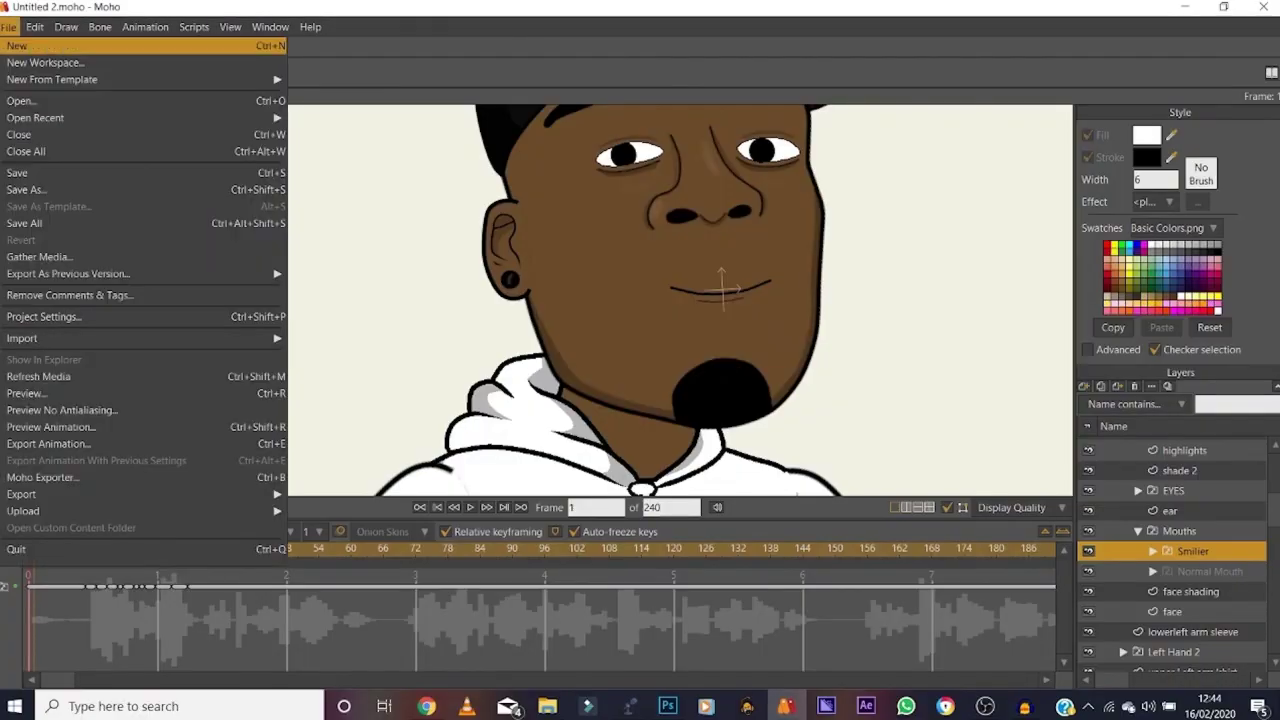
key(Return)
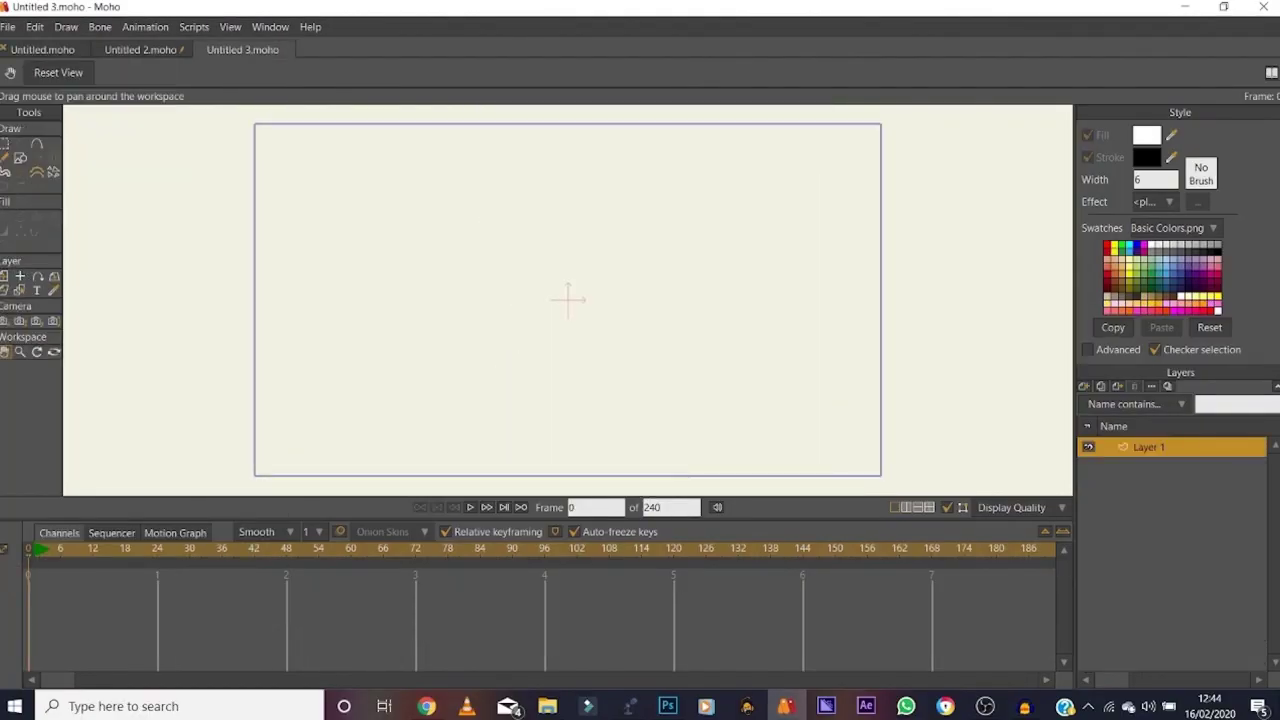
Step: Import the saved portrait photo from the Pictures folder into the new Moho project
click(786, 706)
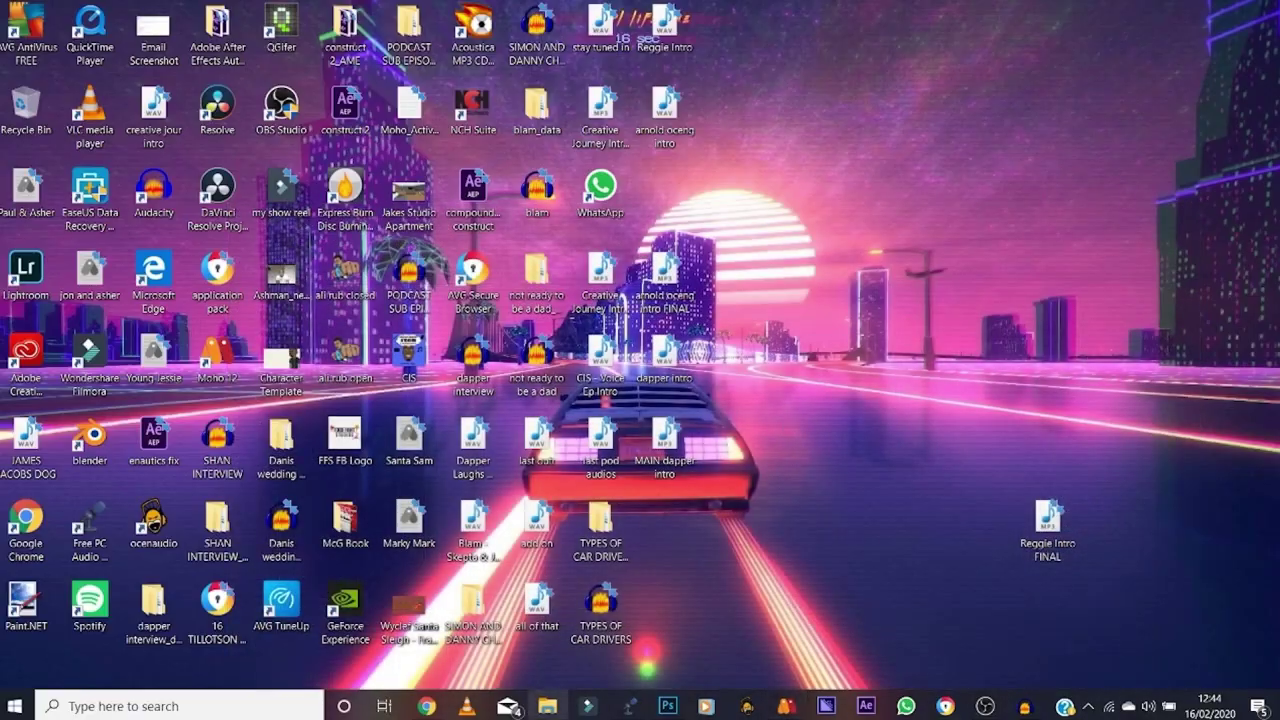
click(547, 706)
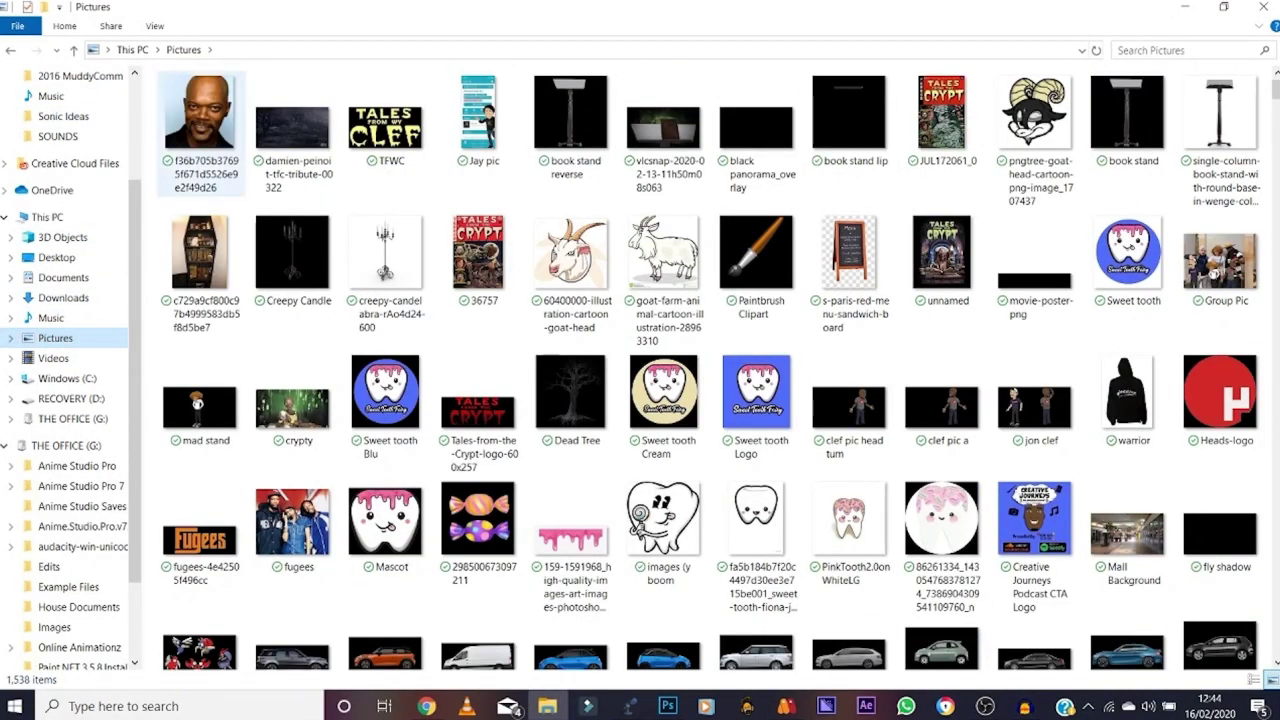
click(200, 130)
drag(840, 555, 568, 305)
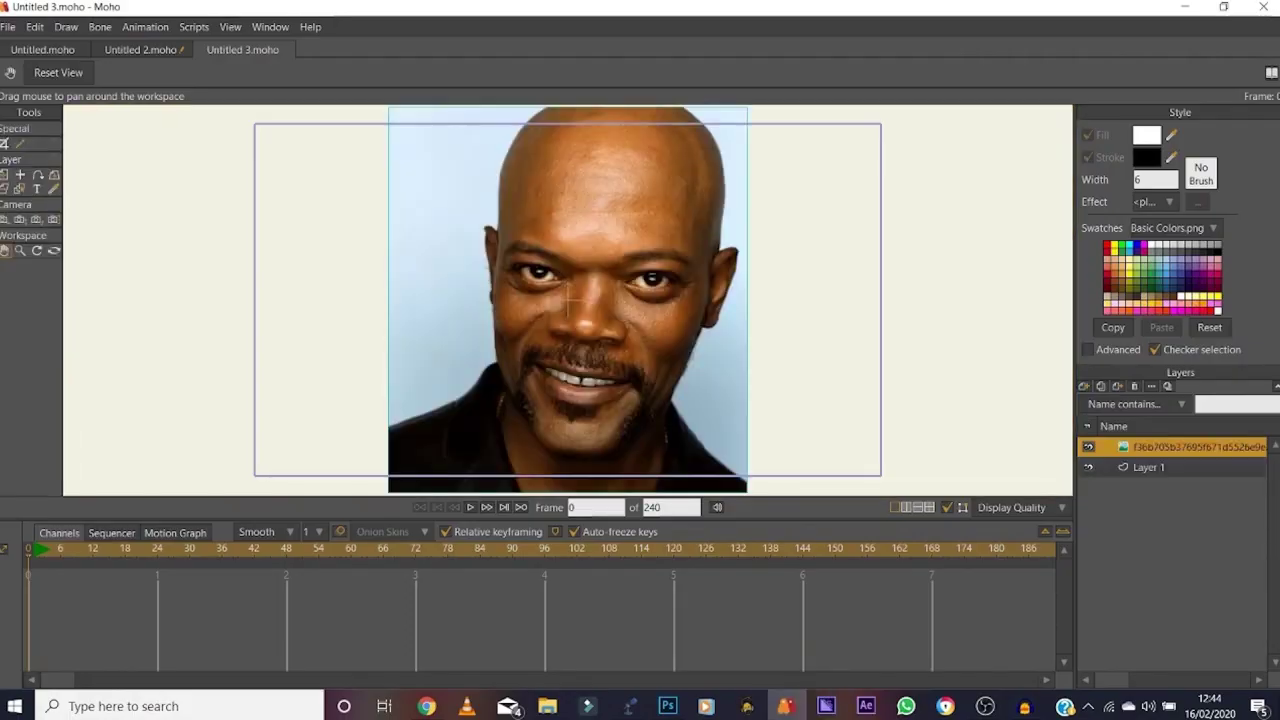
Step: Scale the portrait image down slightly and add a group layer named Head above it
key(m)
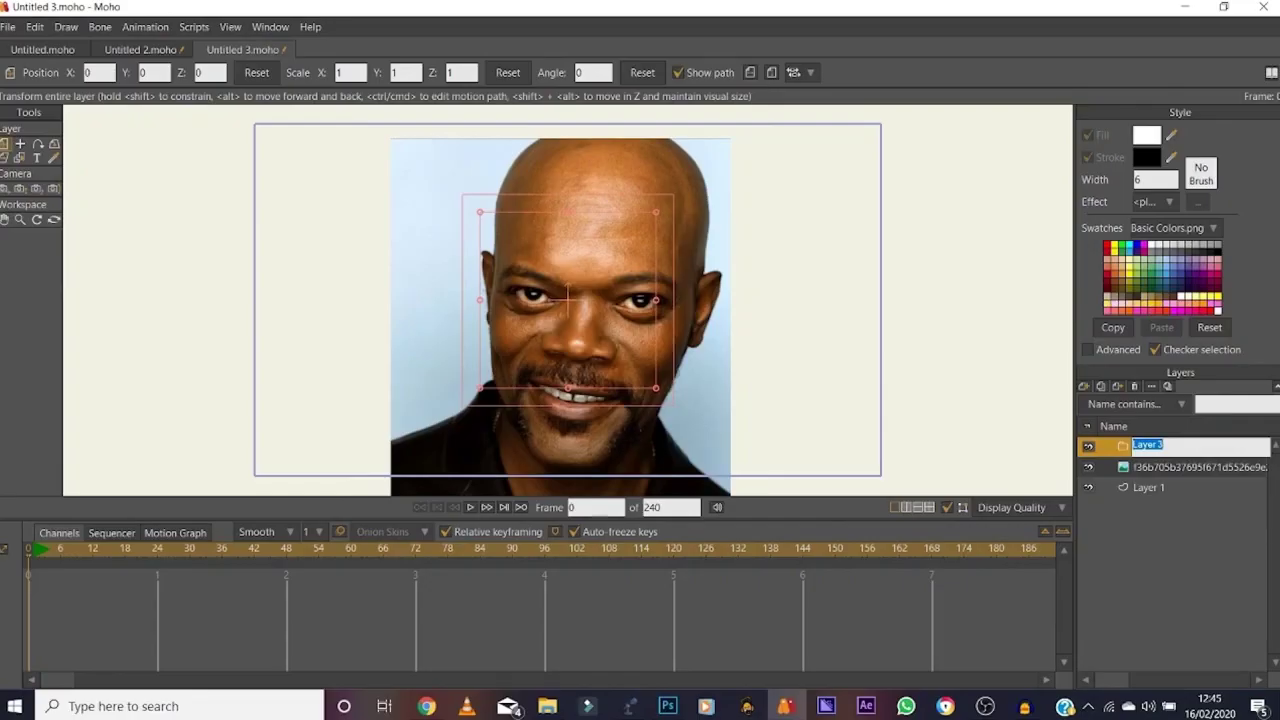
text(Head)
key(Return)
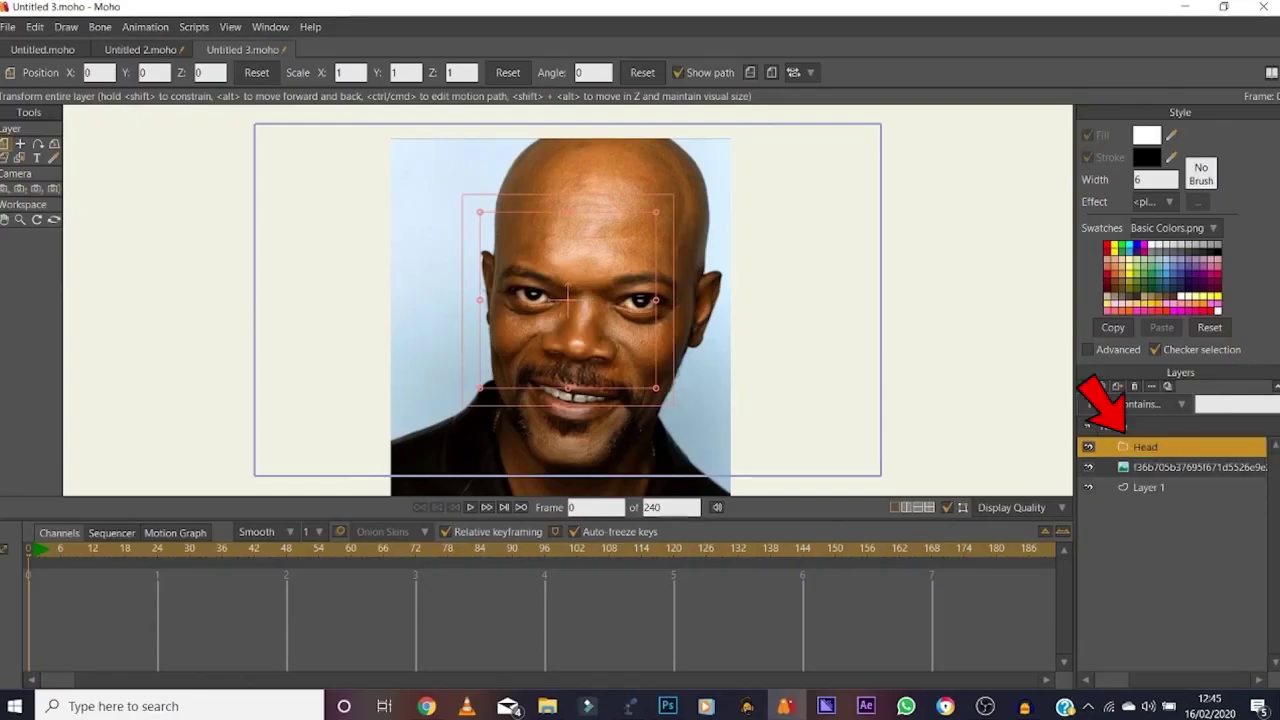
Step: Add a vector layer inside the Head group and duplicate it until the group holds eight vector layers
click(1084, 387)
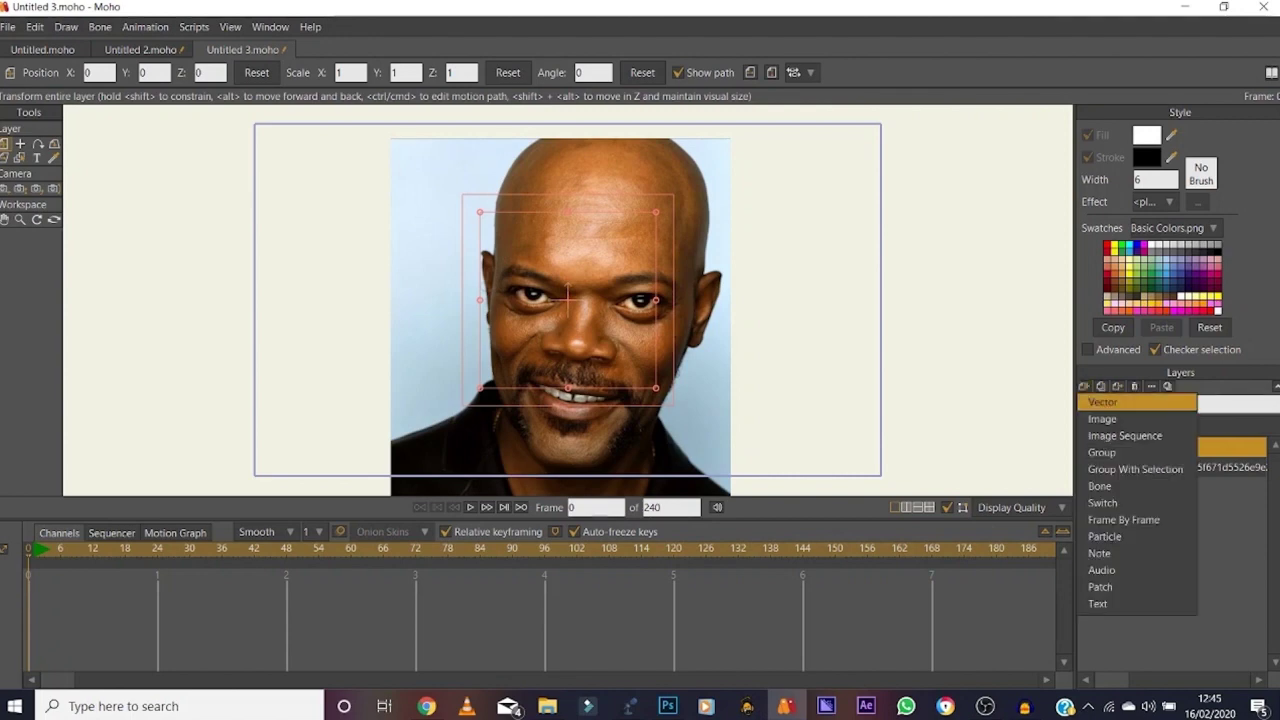
click(1102, 401)
key(Return)
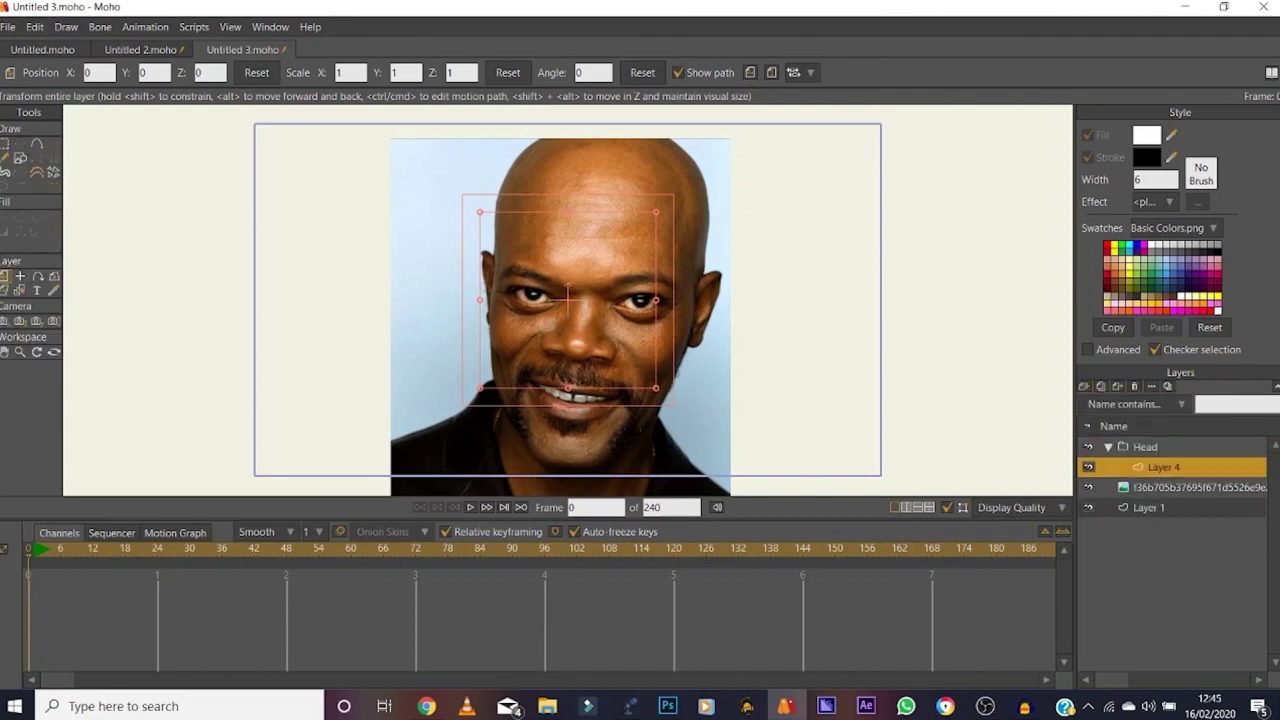
click(1101, 387)
click(1101, 387)
click(1101, 387)
click(1101, 387)
click(1101, 387)
click(1101, 387)
click(1101, 387)
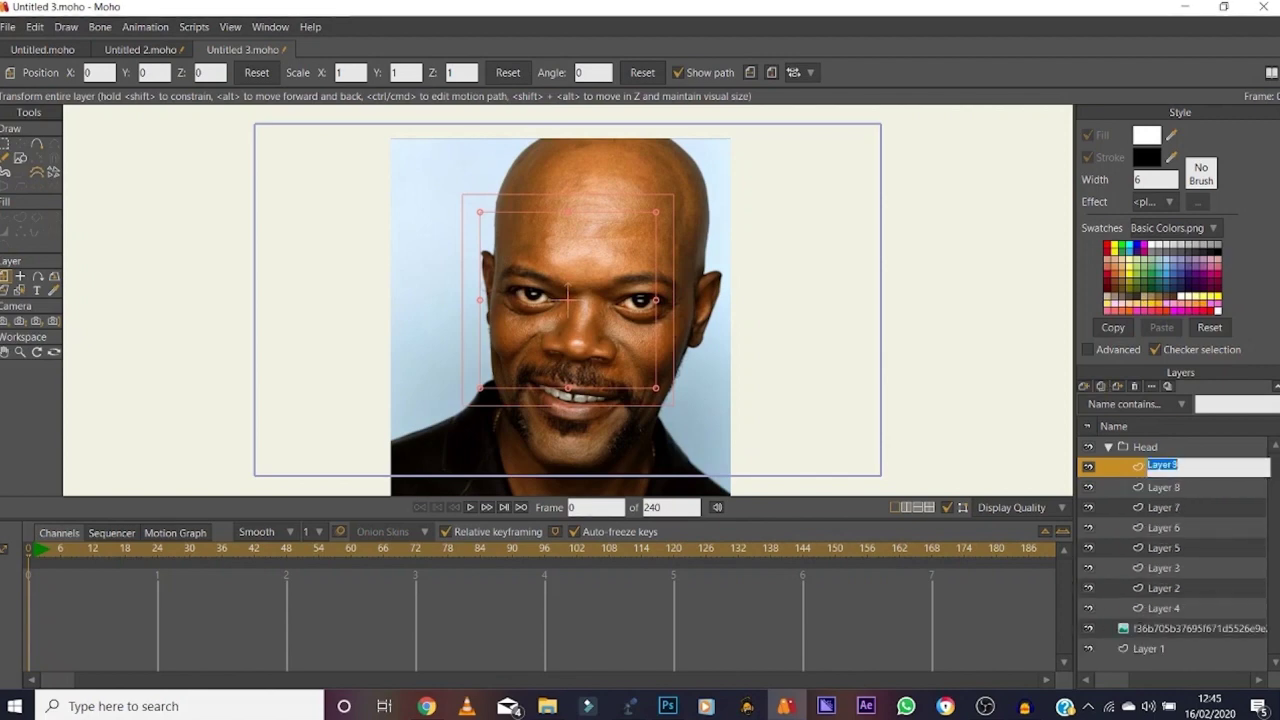
Step: Rename the lowest vector layer in the Head group as Face
click(1164, 608)
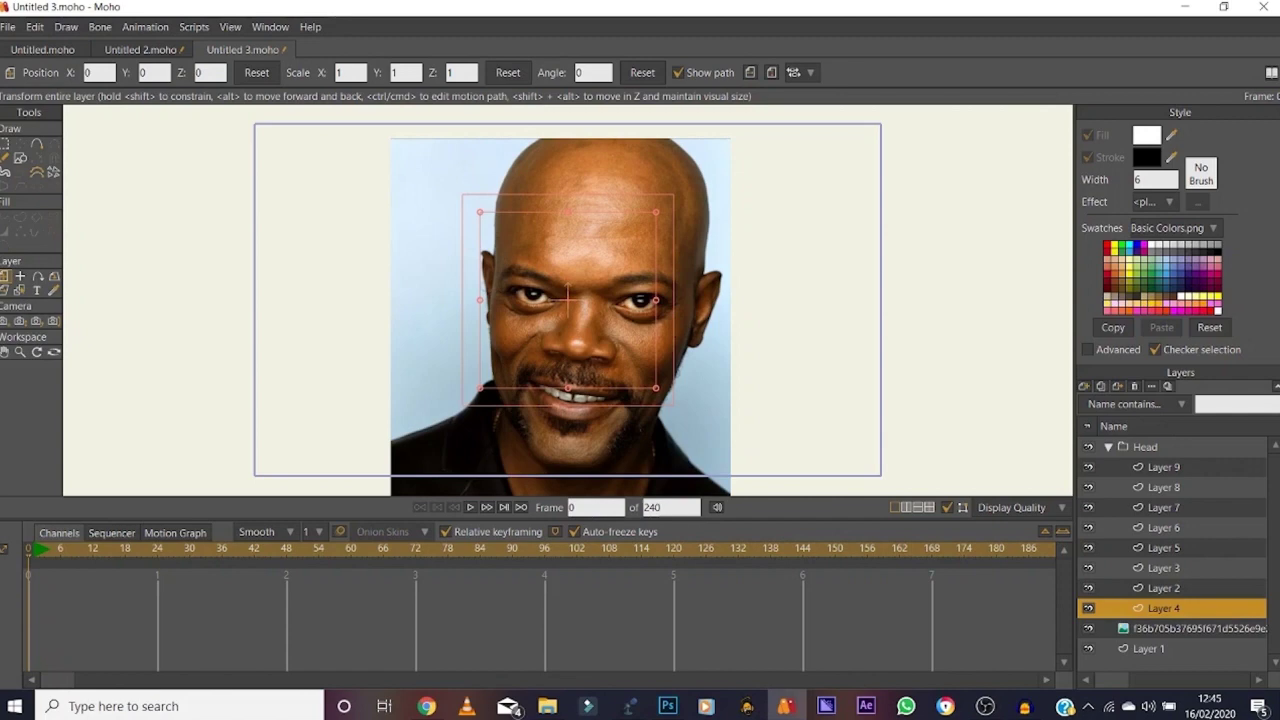
double_click(1164, 608)
text(Face)
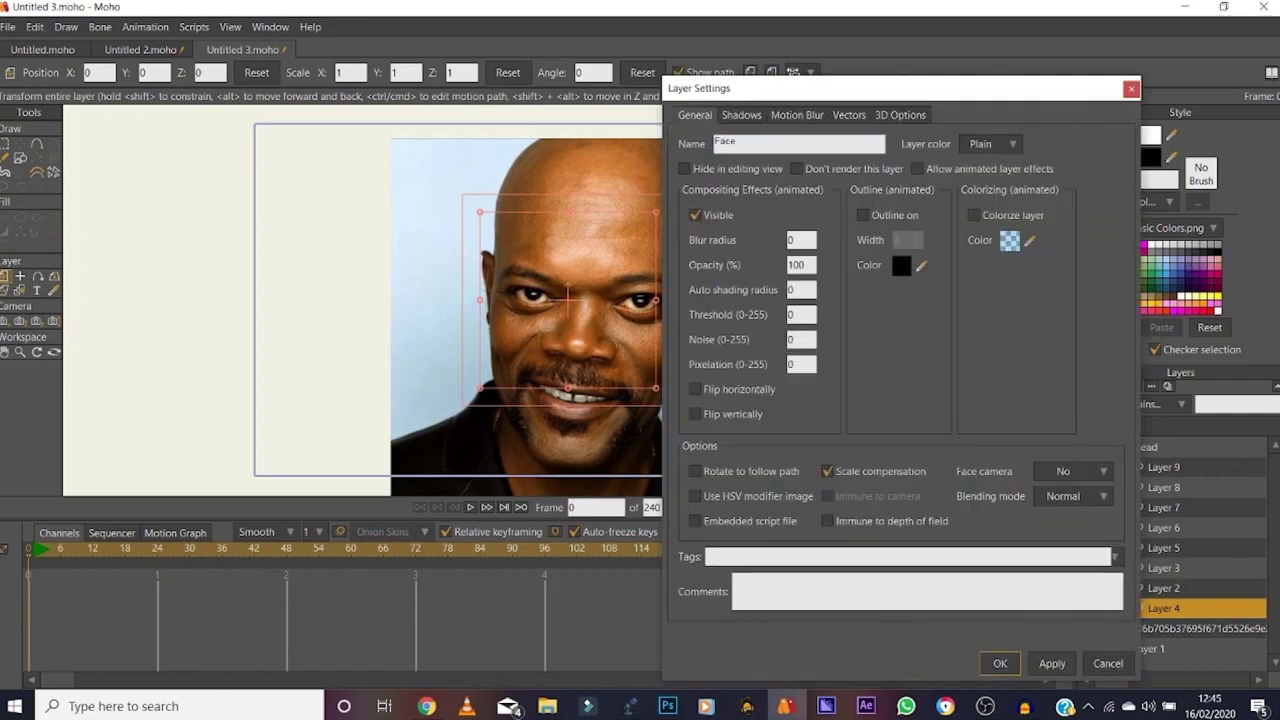
key(Return)
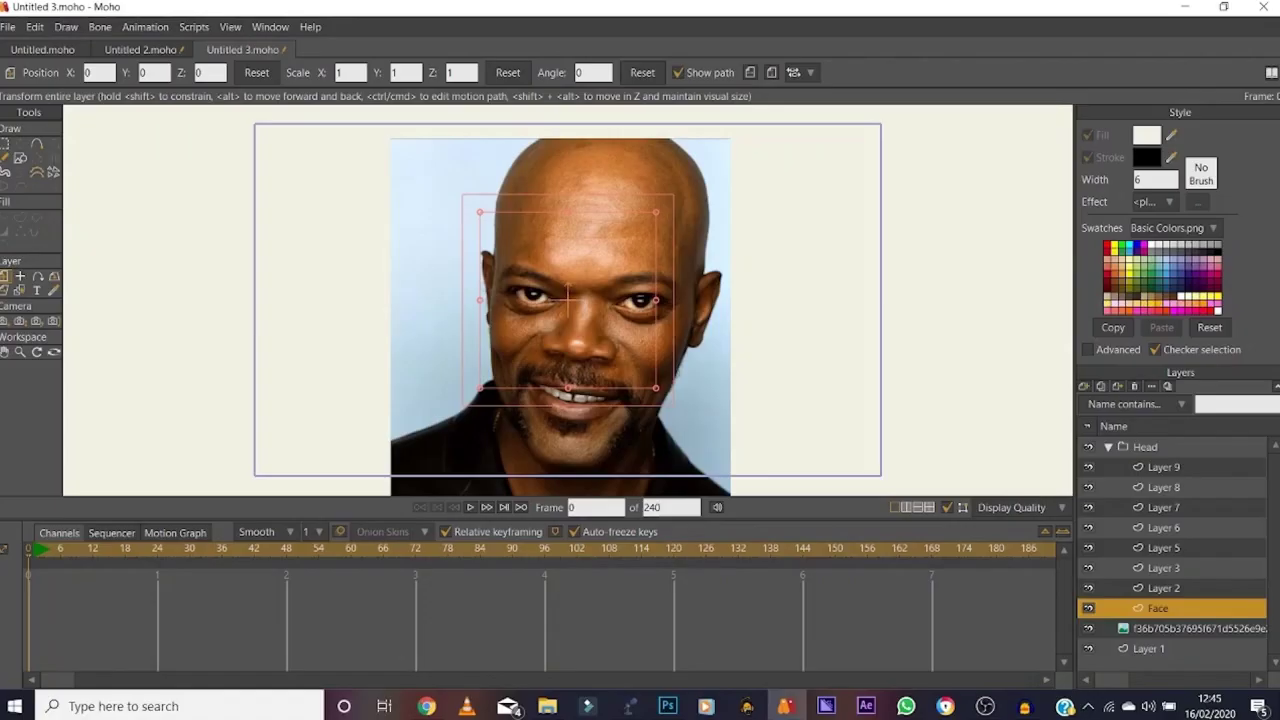
Step: Set the fill to dark brown 462D11 sampled from the photo's skin and the stroke width to 5
drag(1172, 135, 672, 335)
click(1147, 135)
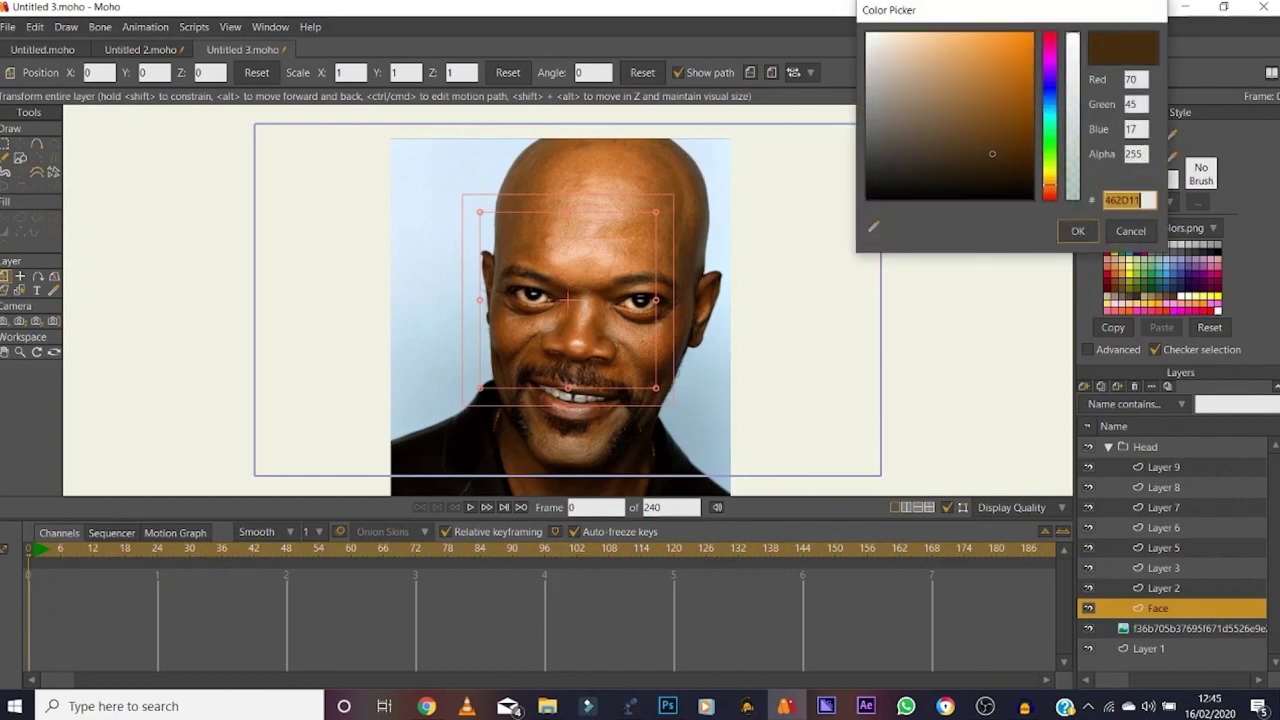
key(Return)
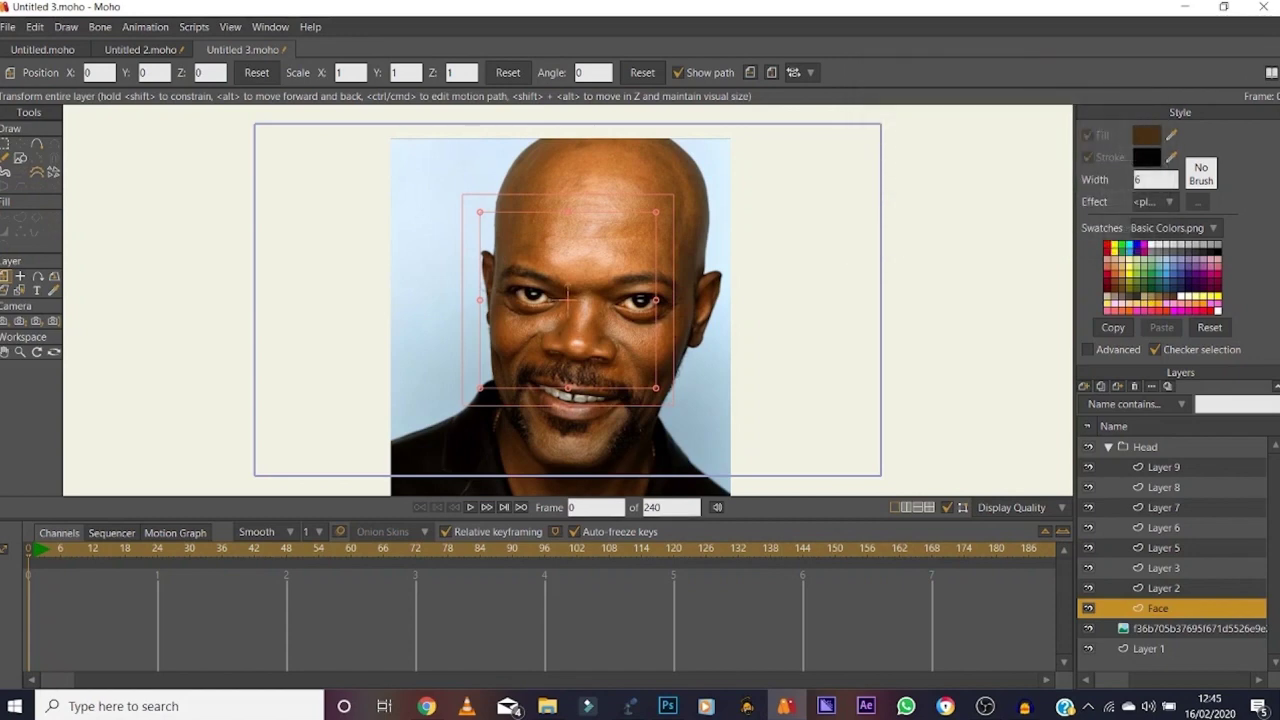
double_click(1141, 180)
key(Return)
Step: Trace a closed head outline around the face, jaw and crown on the Face layer with Add Point, and deselect it
key(a)
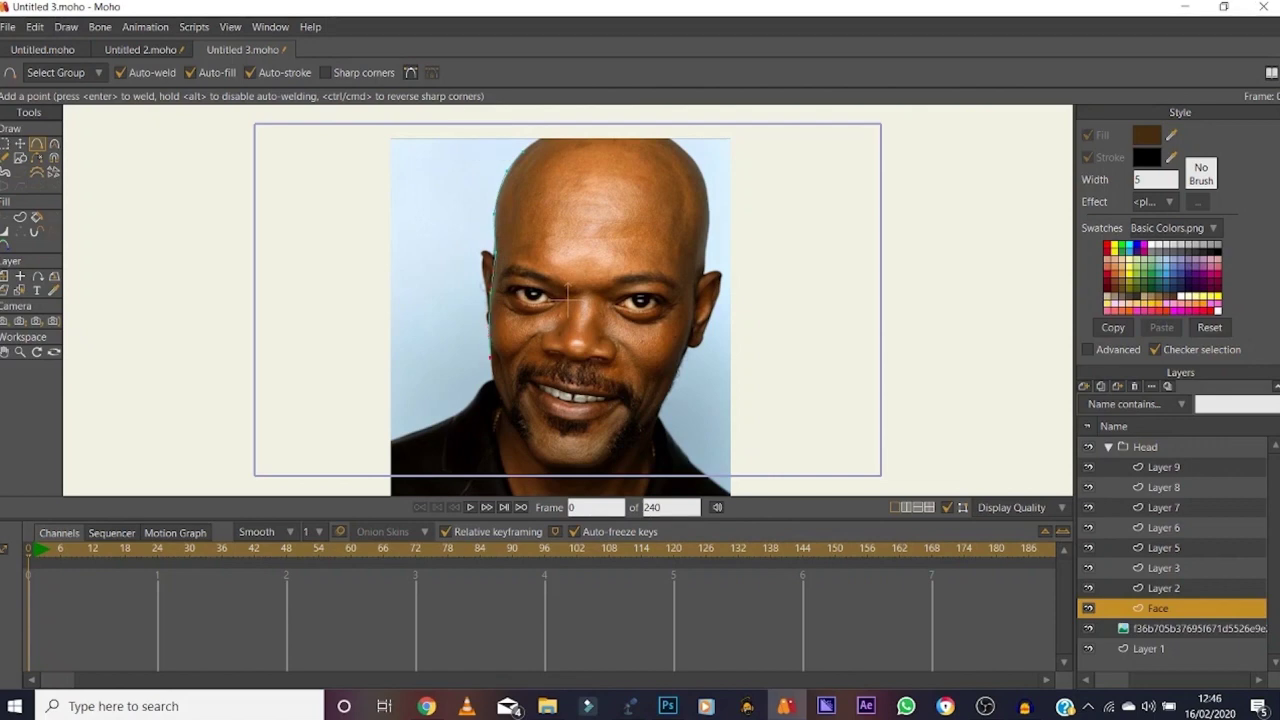
drag(503, 405, 522, 437)
drag(565, 467, 601, 467)
click(680, 372)
drag(698, 300, 707, 259)
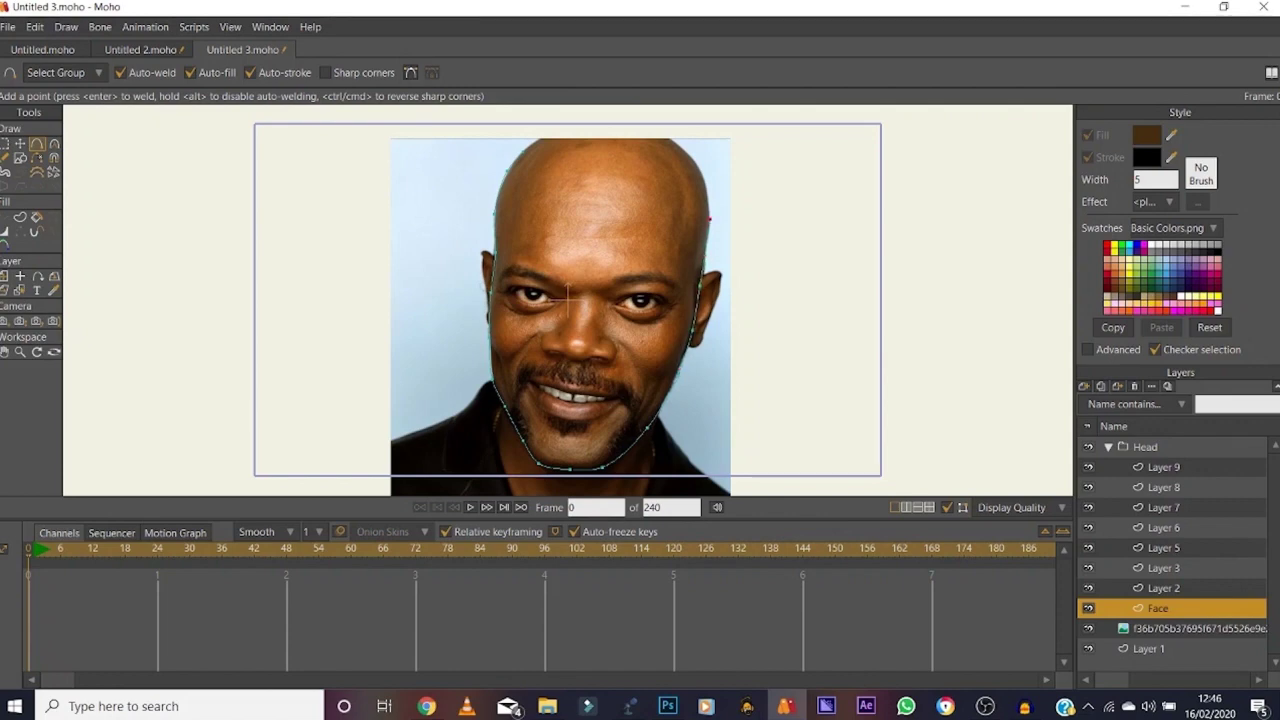
click(704, 180)
drag(665, 135, 617, 118)
drag(539, 134, 537, 138)
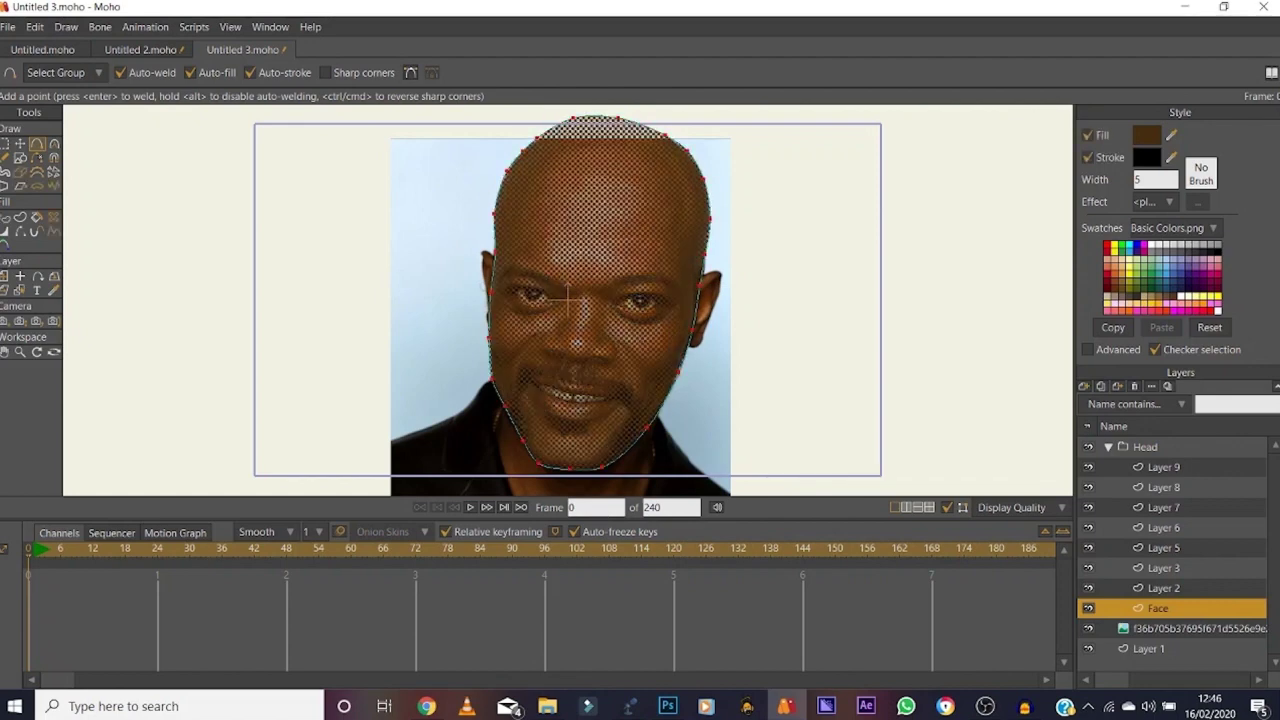
key(t)
click(567, 299)
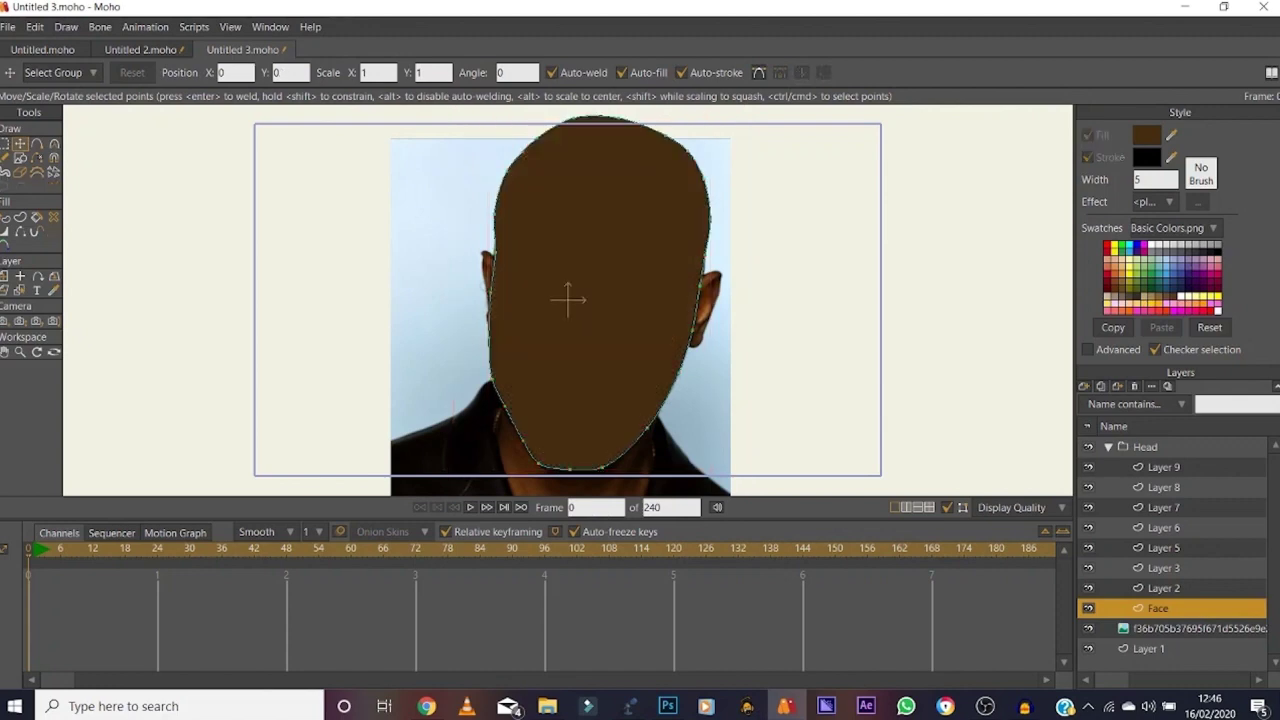
Step: Move the portrait image layer above the Head group so the photo covers the face shape
click(1198, 629)
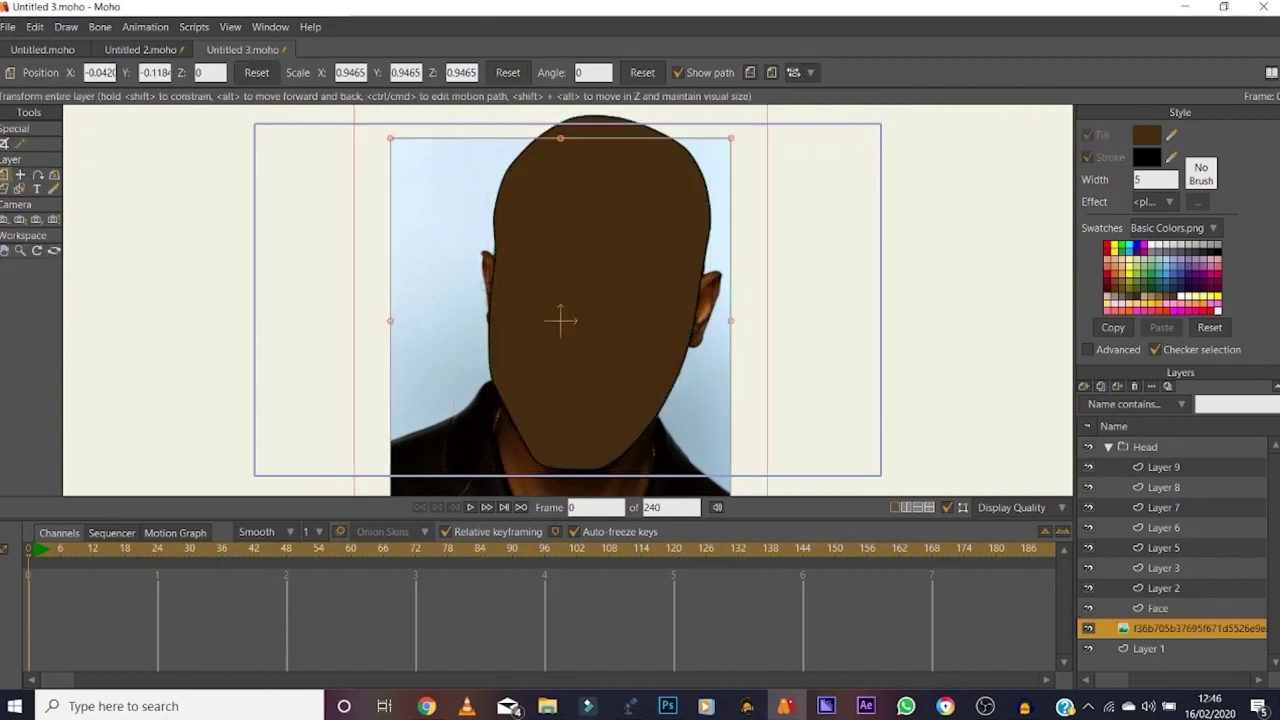
drag(1180, 628, 1106, 449)
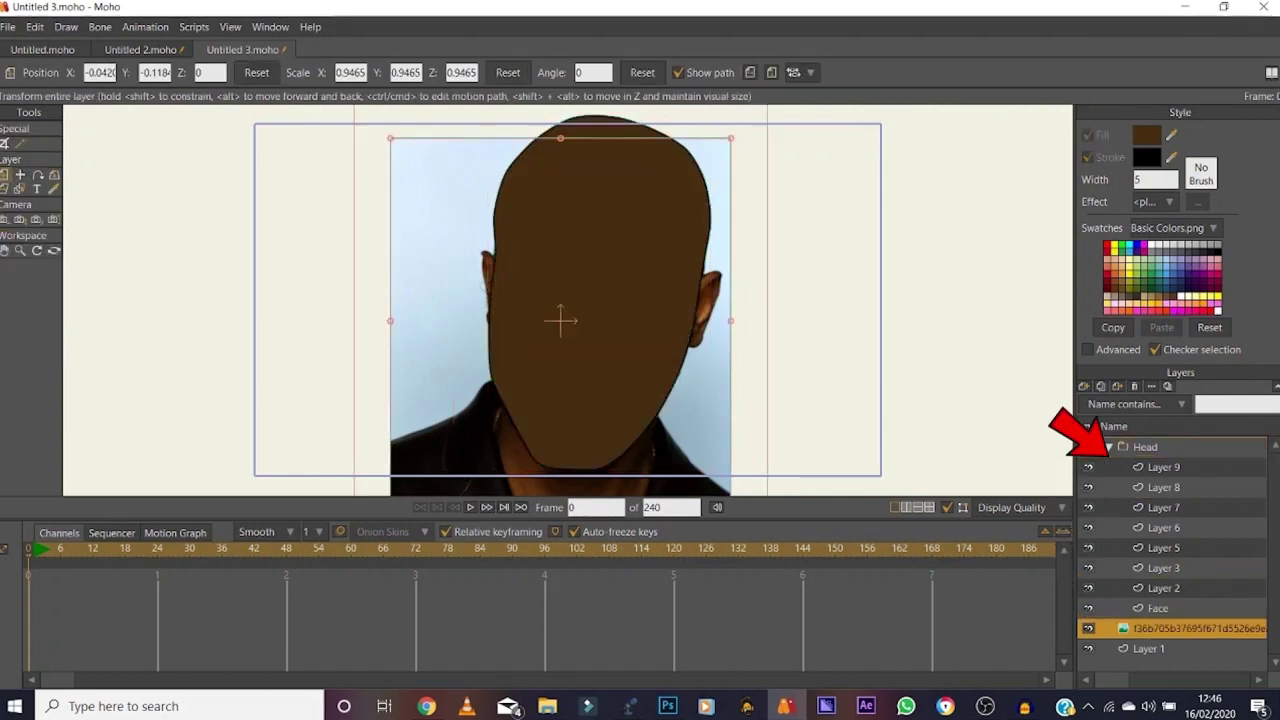
Step: Rename the vector layer directly above Face as ear
click(1160, 629)
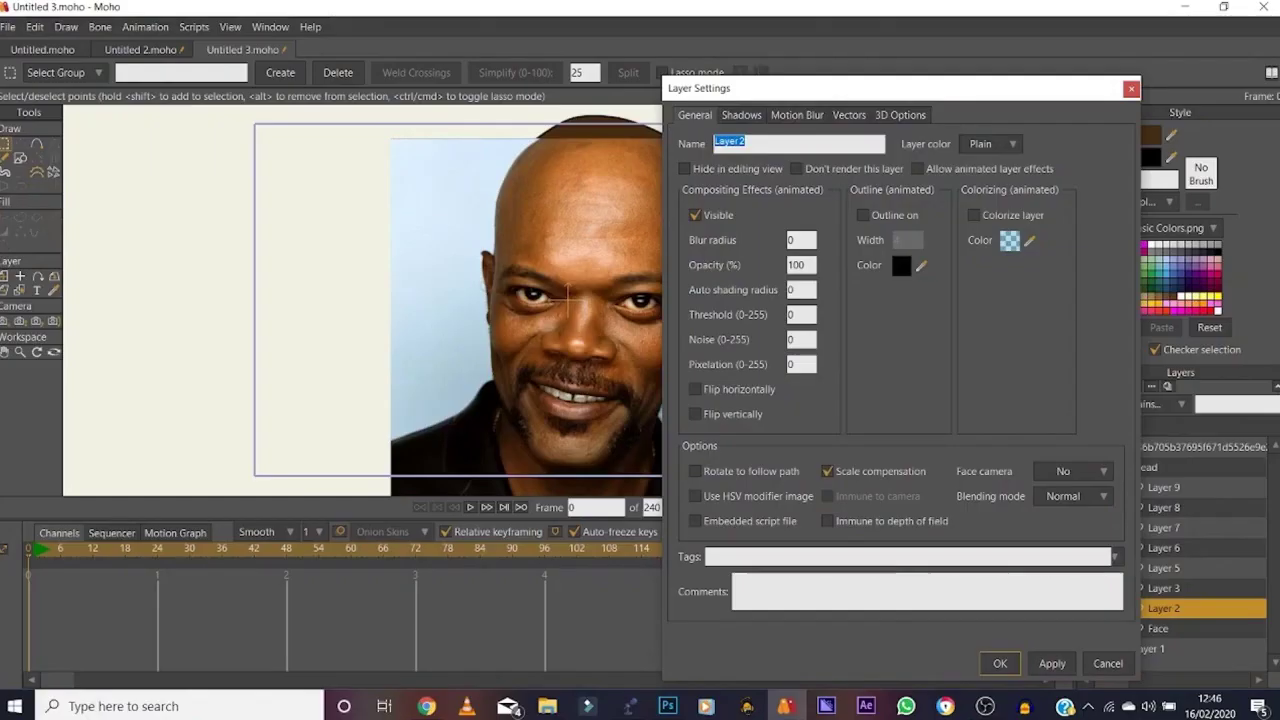
text(ar)
click(1000, 663)
Step: Trace a closed outline around the photo's right-hand ear on the ear layer with Add Point, and deselect it
click(20, 352)
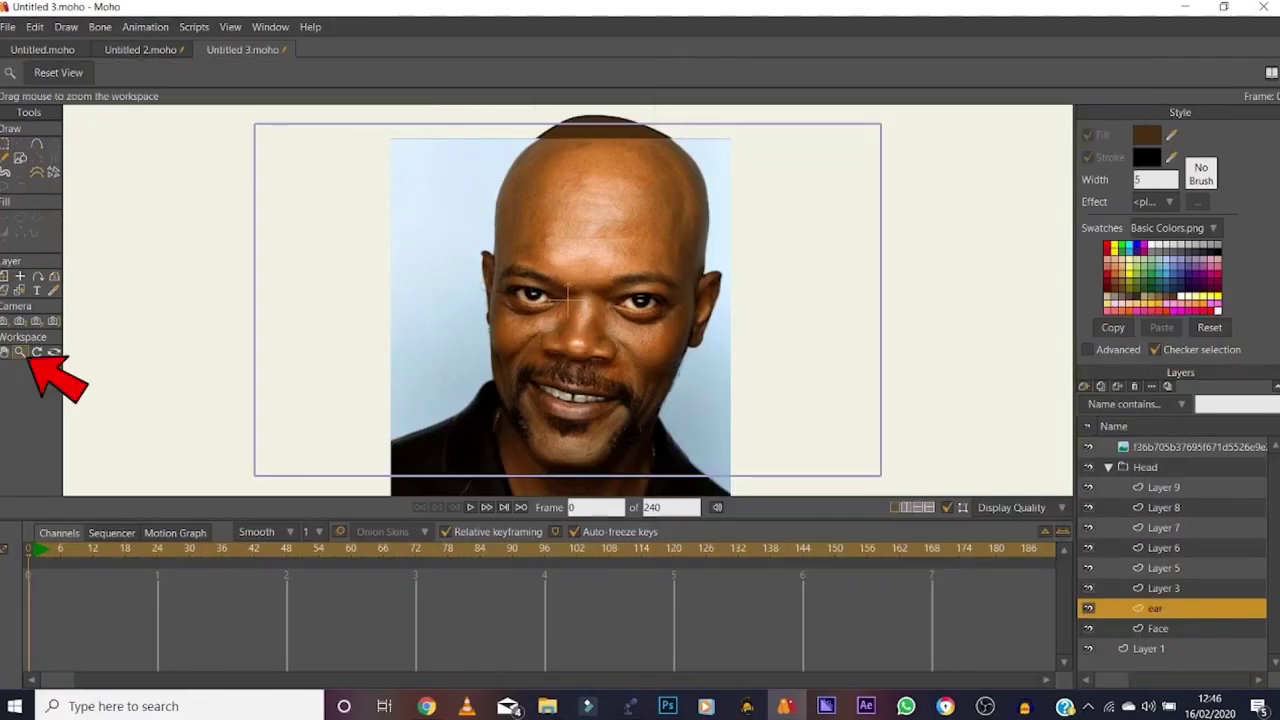
drag(689, 303, 815, 300)
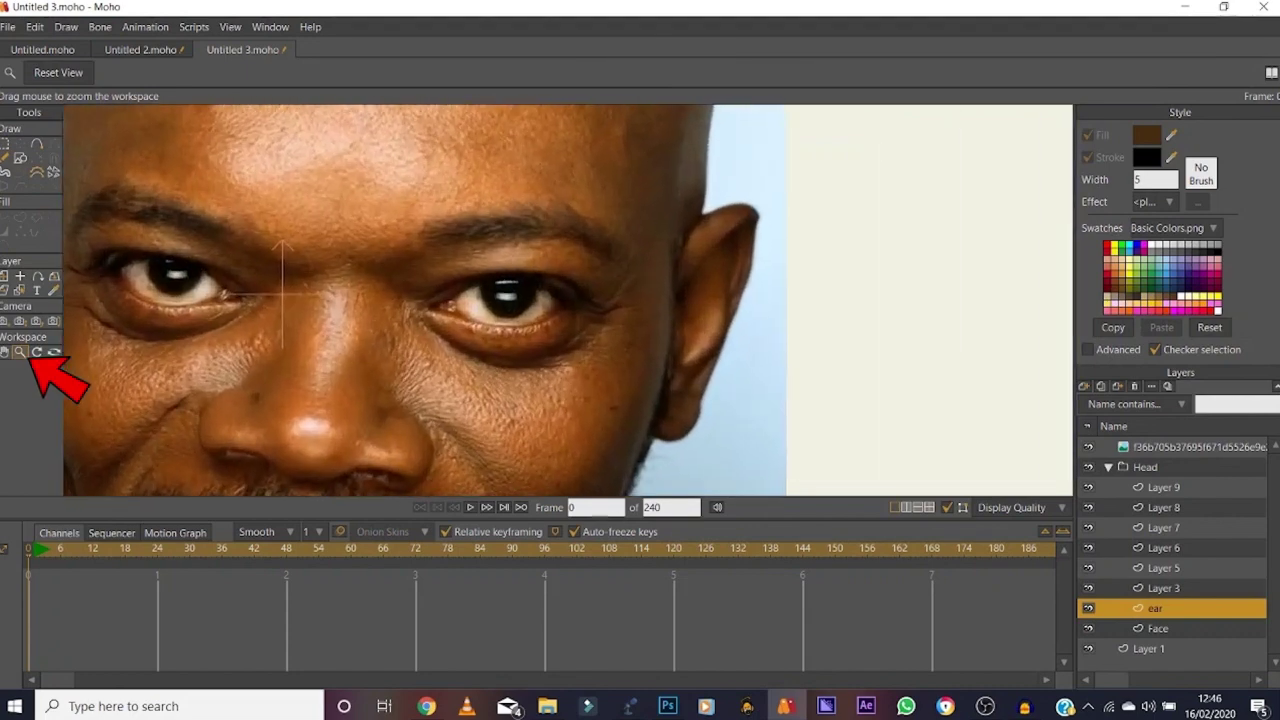
key(a)
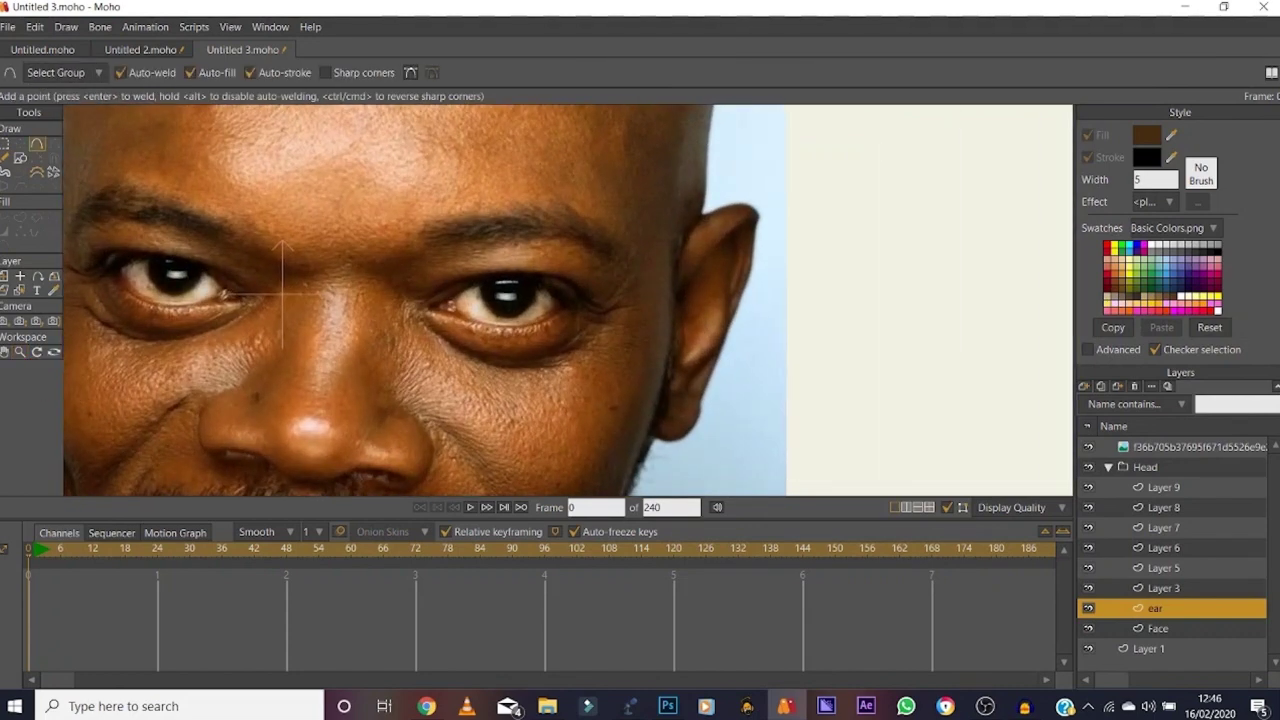
drag(697, 216, 754, 208)
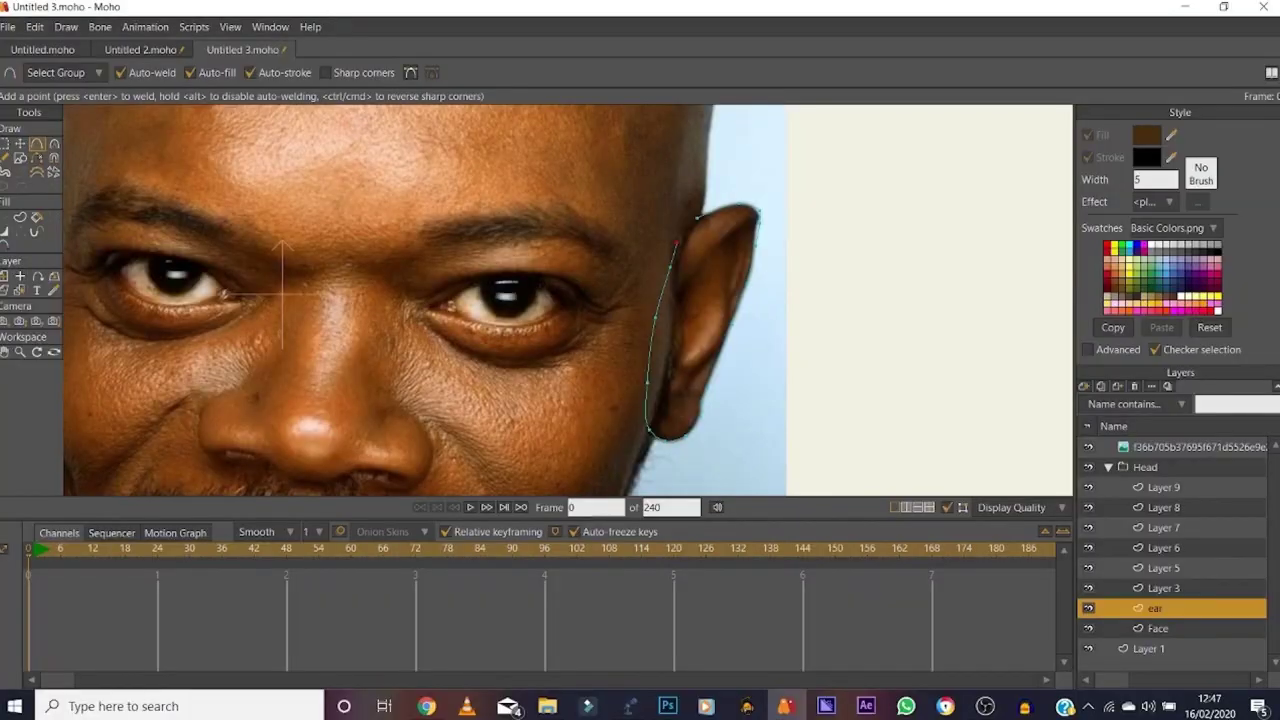
drag(677, 243, 697, 218)
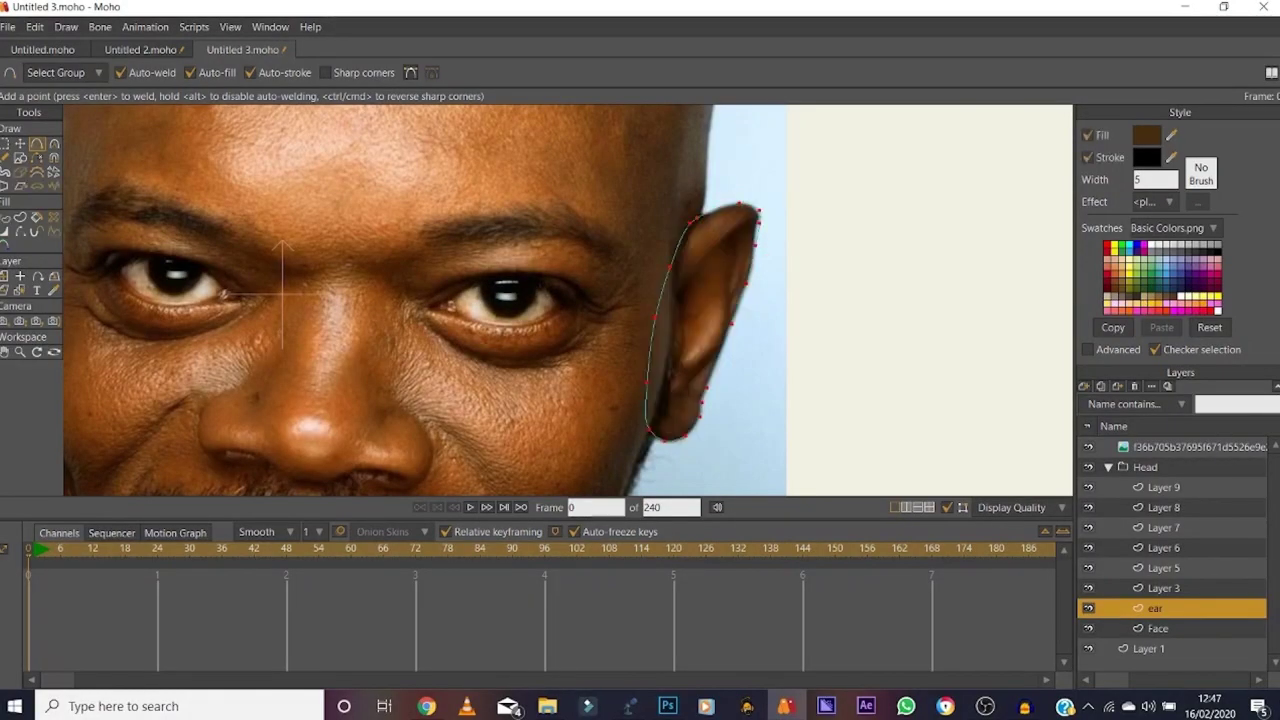
click(20, 144)
click(850, 300)
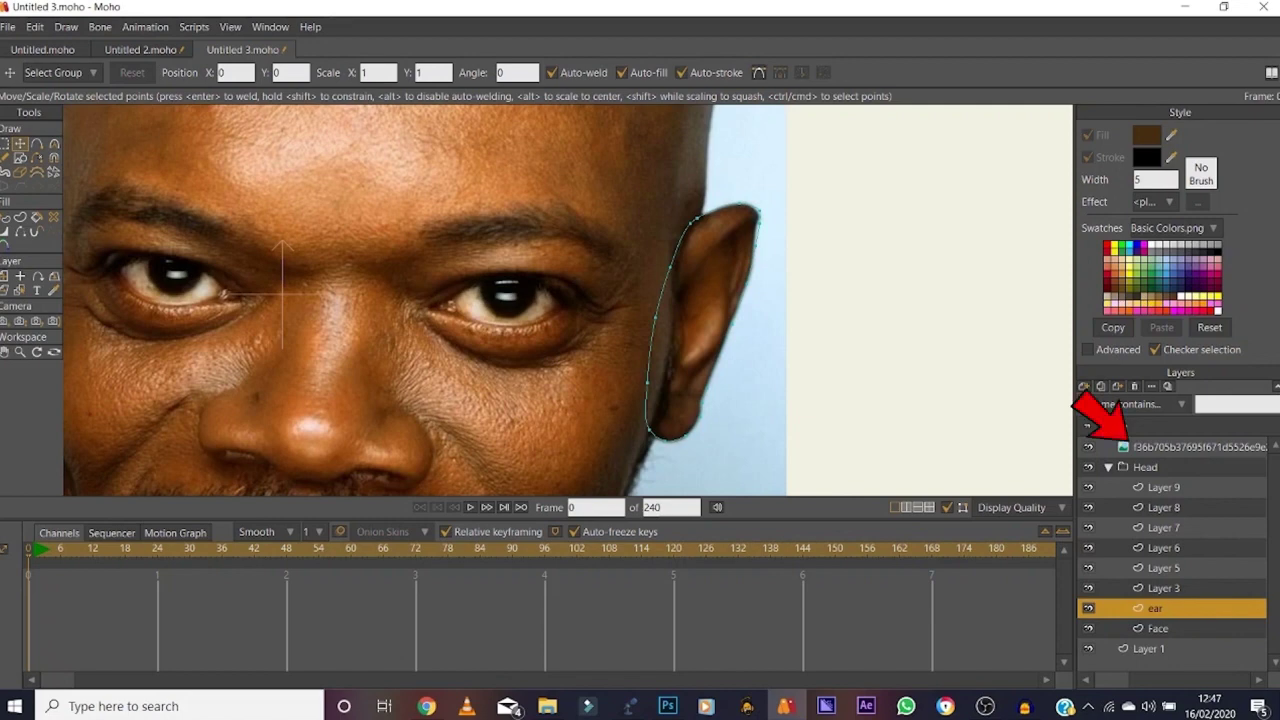
Step: Hide the photo layer and use Hide Edge on the ear outline's inner edges where they overlap the face
click(1088, 447)
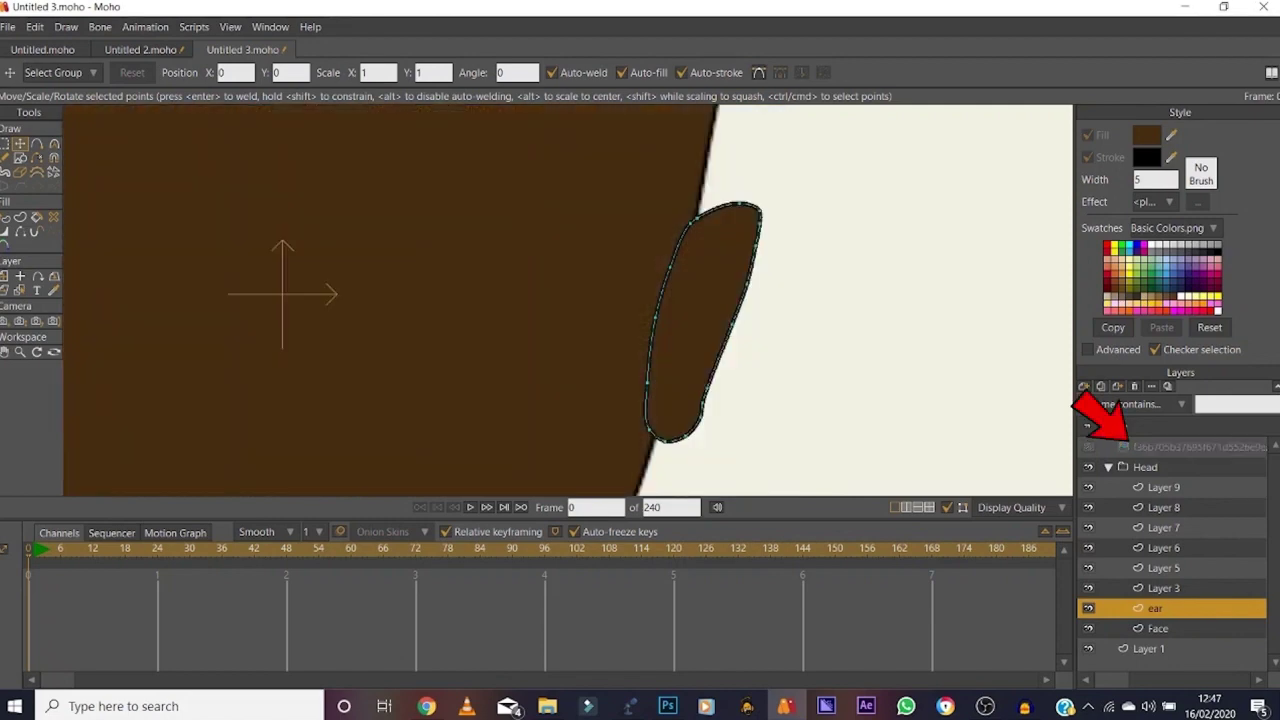
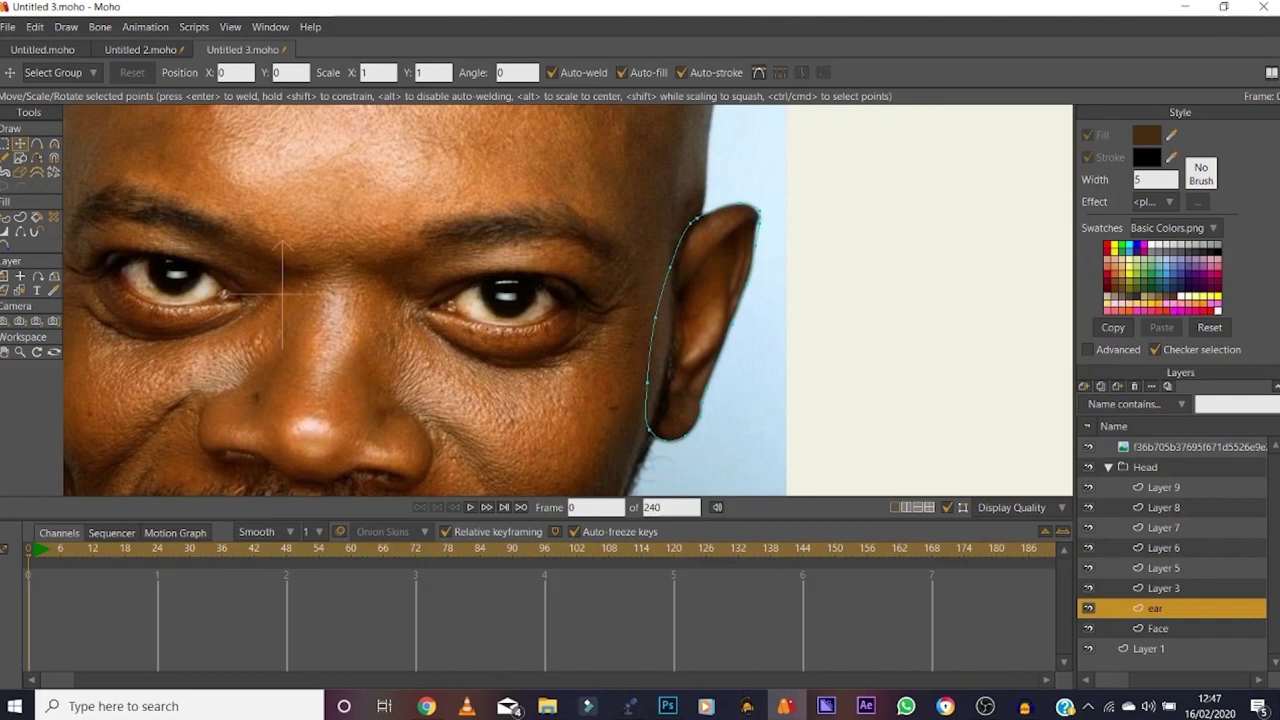
click(1088, 447)
click(20, 231)
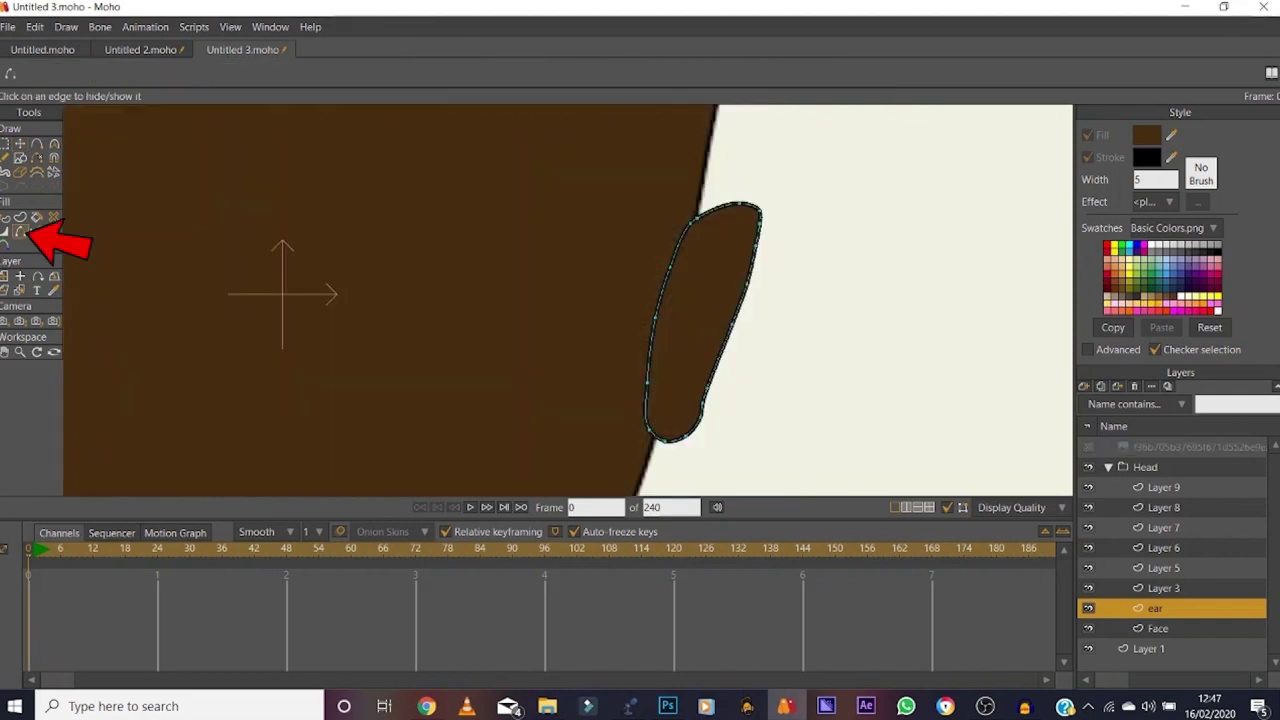
click(646, 407)
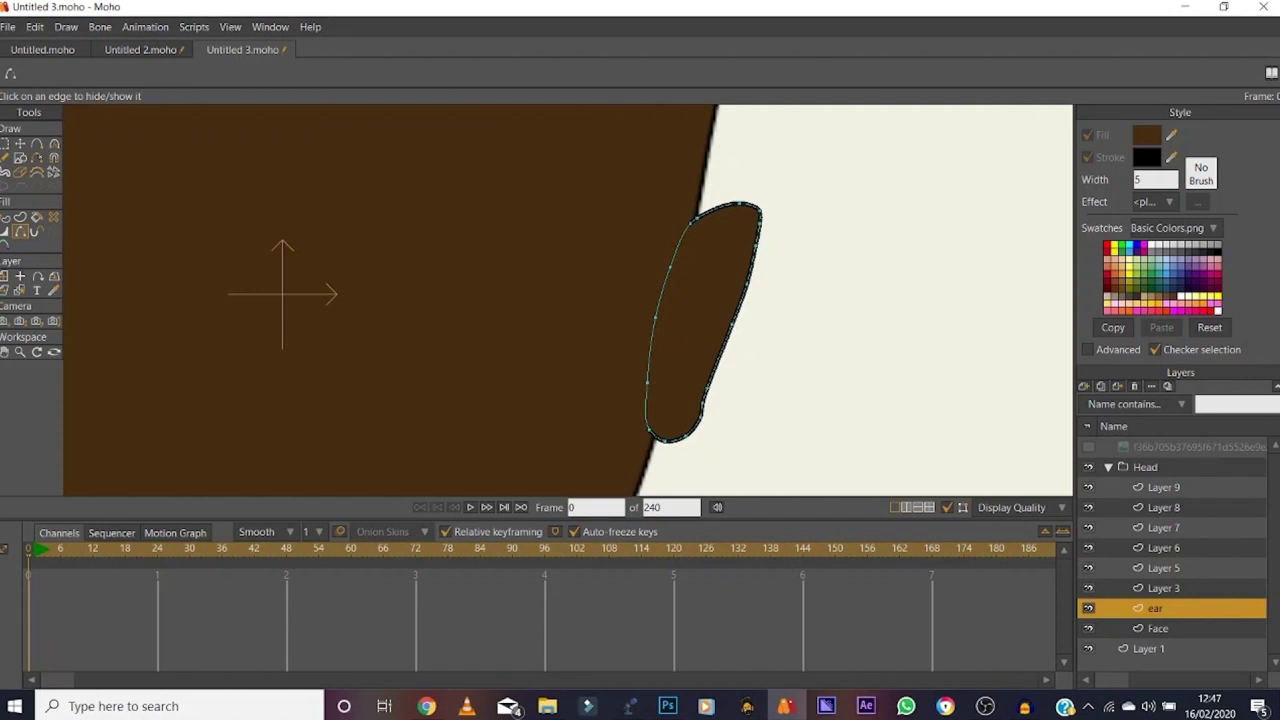
key(t)
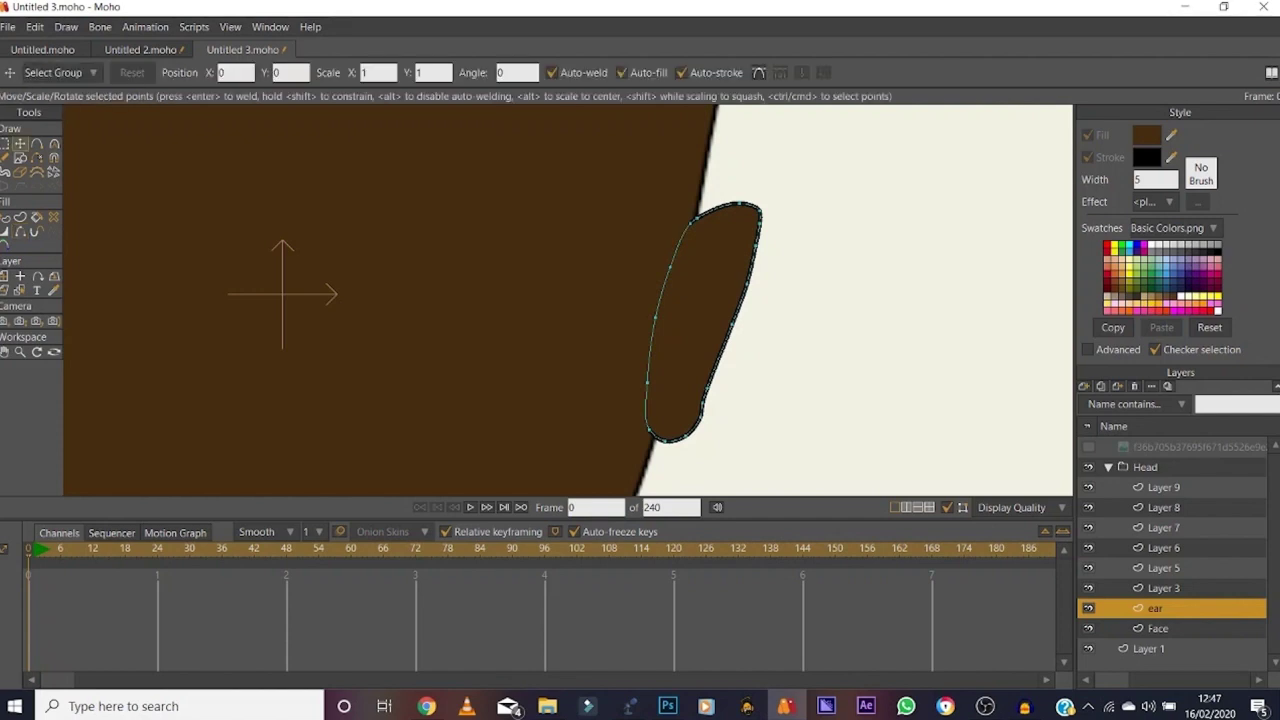
Step: Set the stroke width to 3 and trace the inner ear fold lines from the photo, leaving them unfilled and deselected with the photo hidden
click(1155, 180)
text(3a)
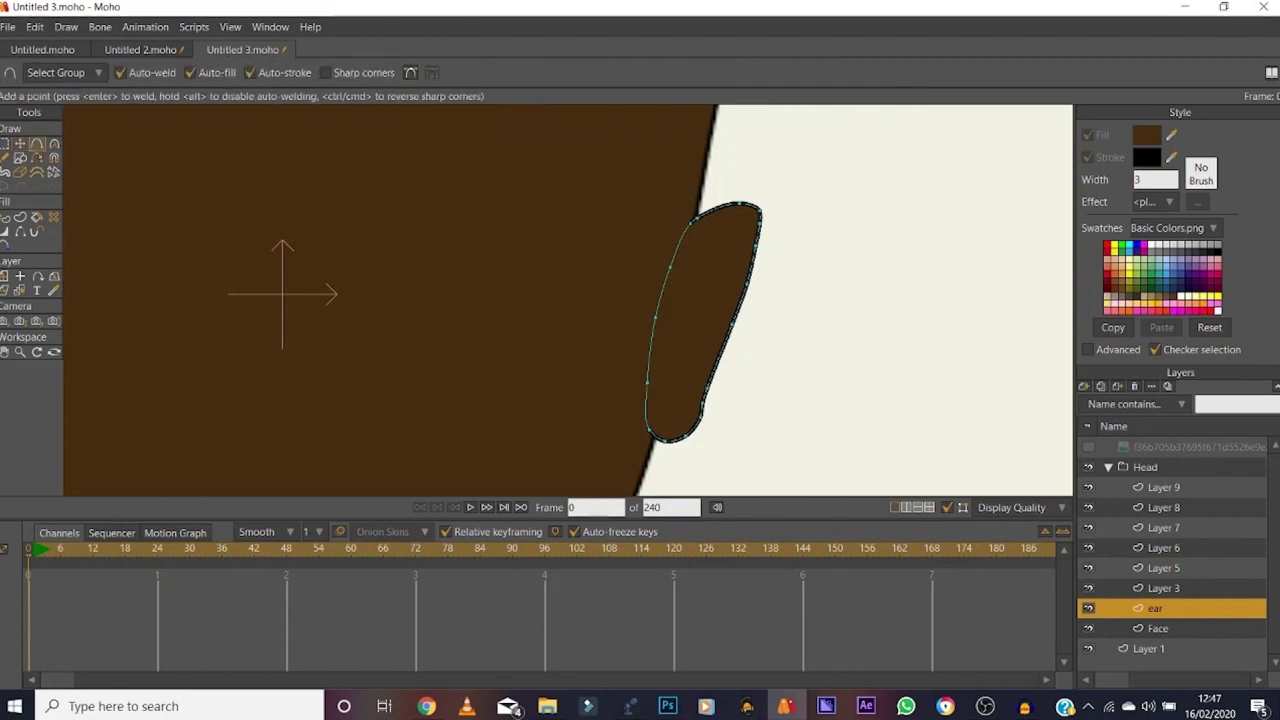
click(1088, 447)
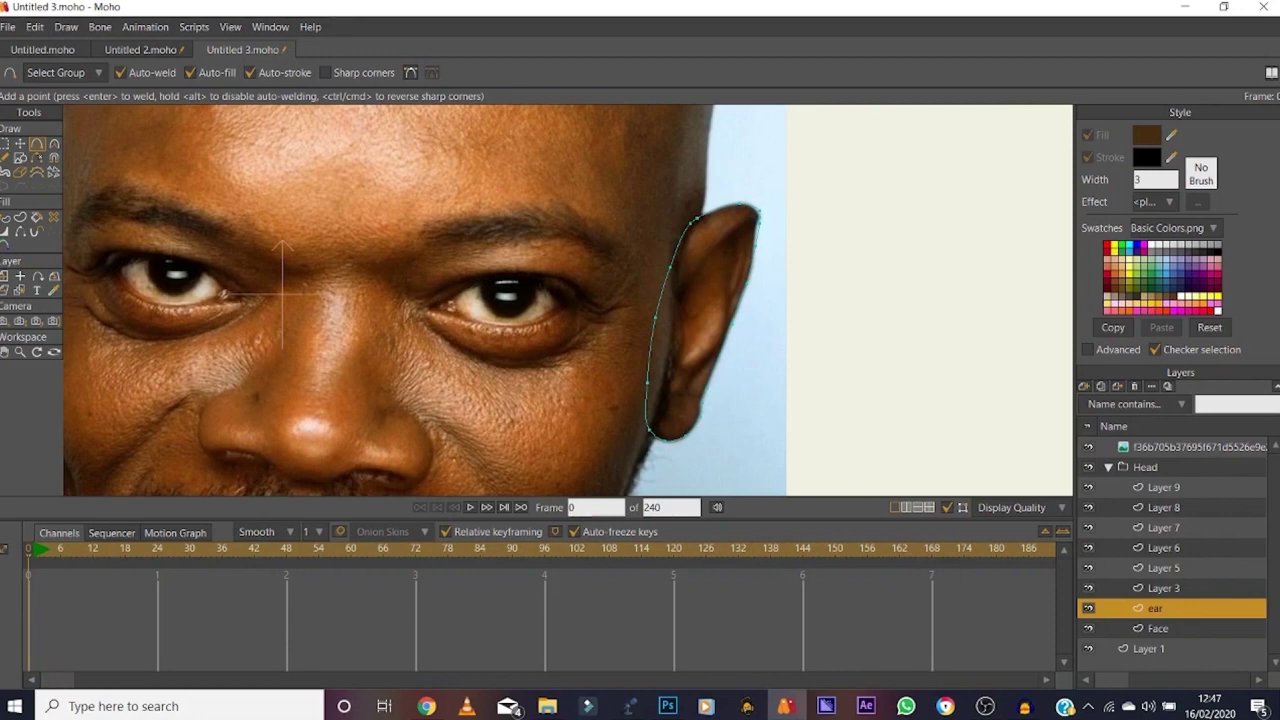
click(723, 236)
drag(731, 300, 713, 336)
drag(723, 236, 727, 308)
click(37, 217)
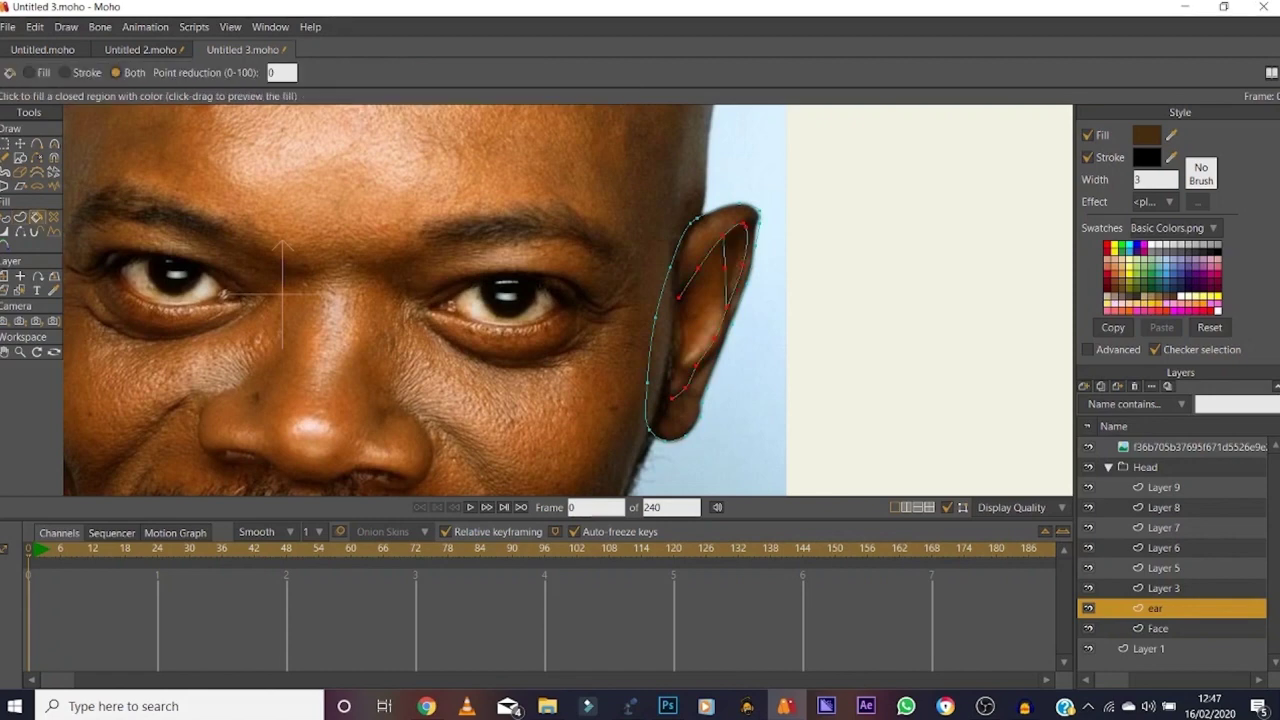
click(1088, 447)
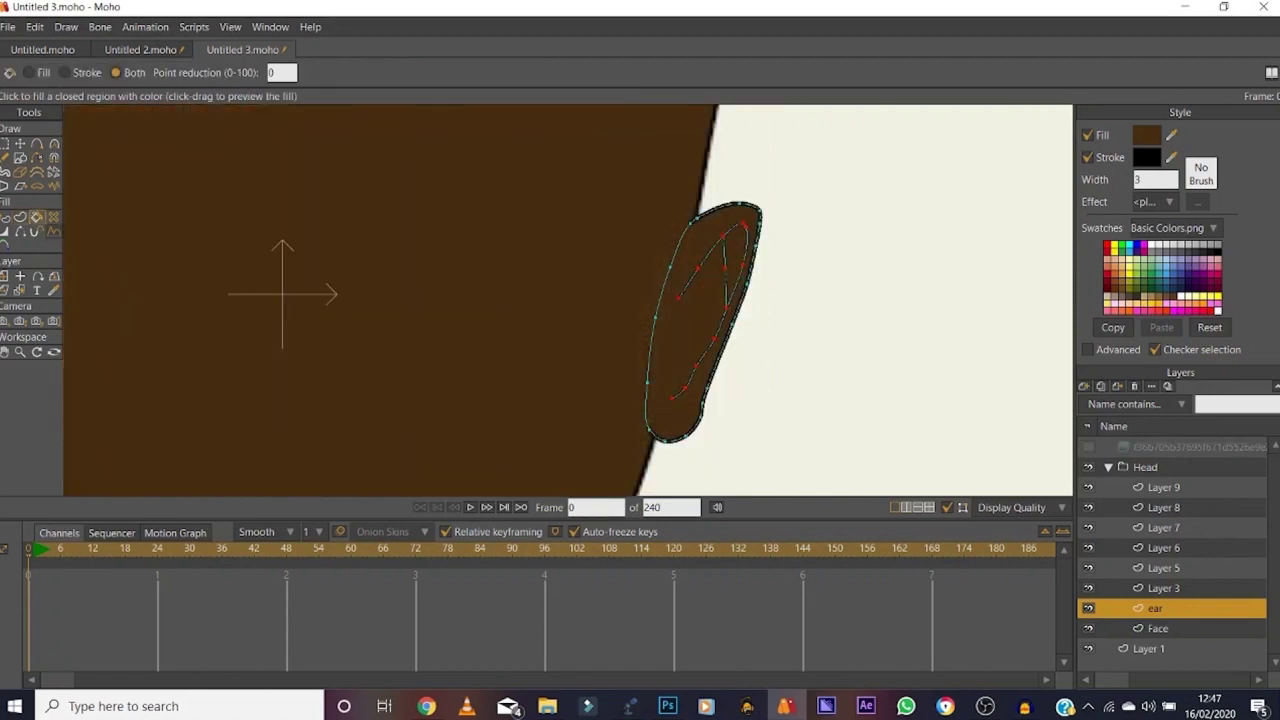
click(20, 144)
key(Escape)
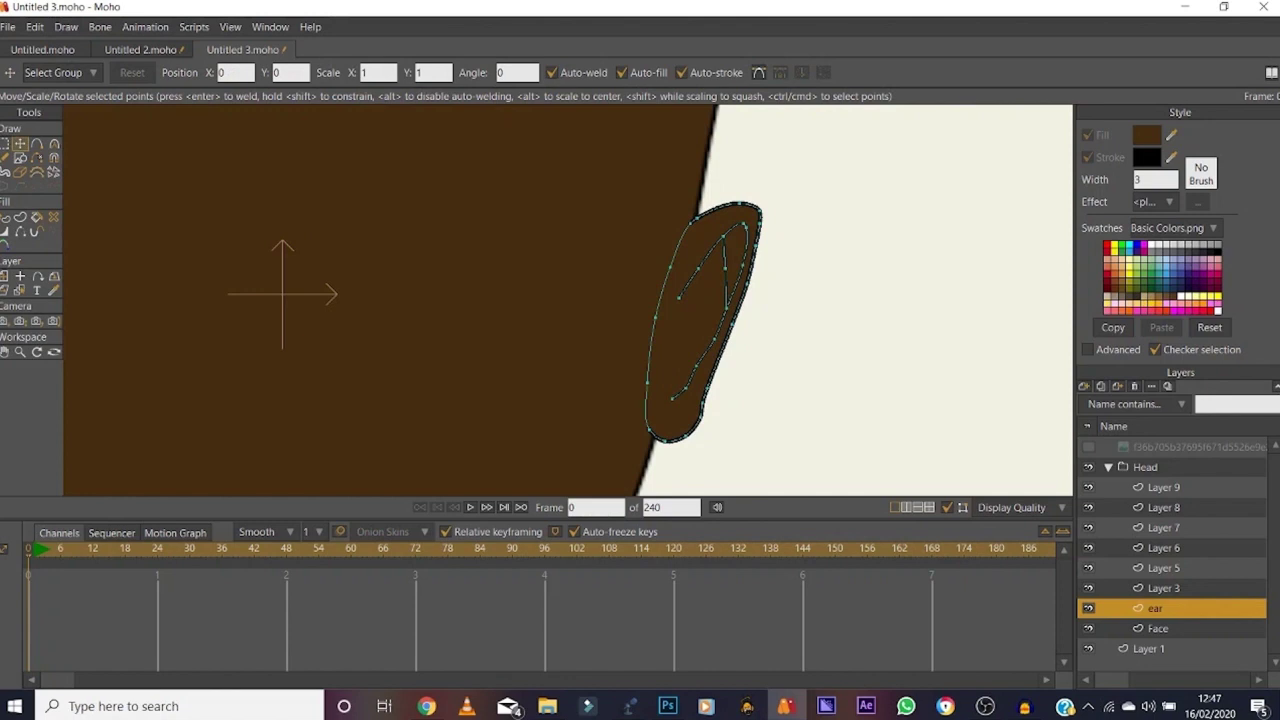
click(1145, 467)
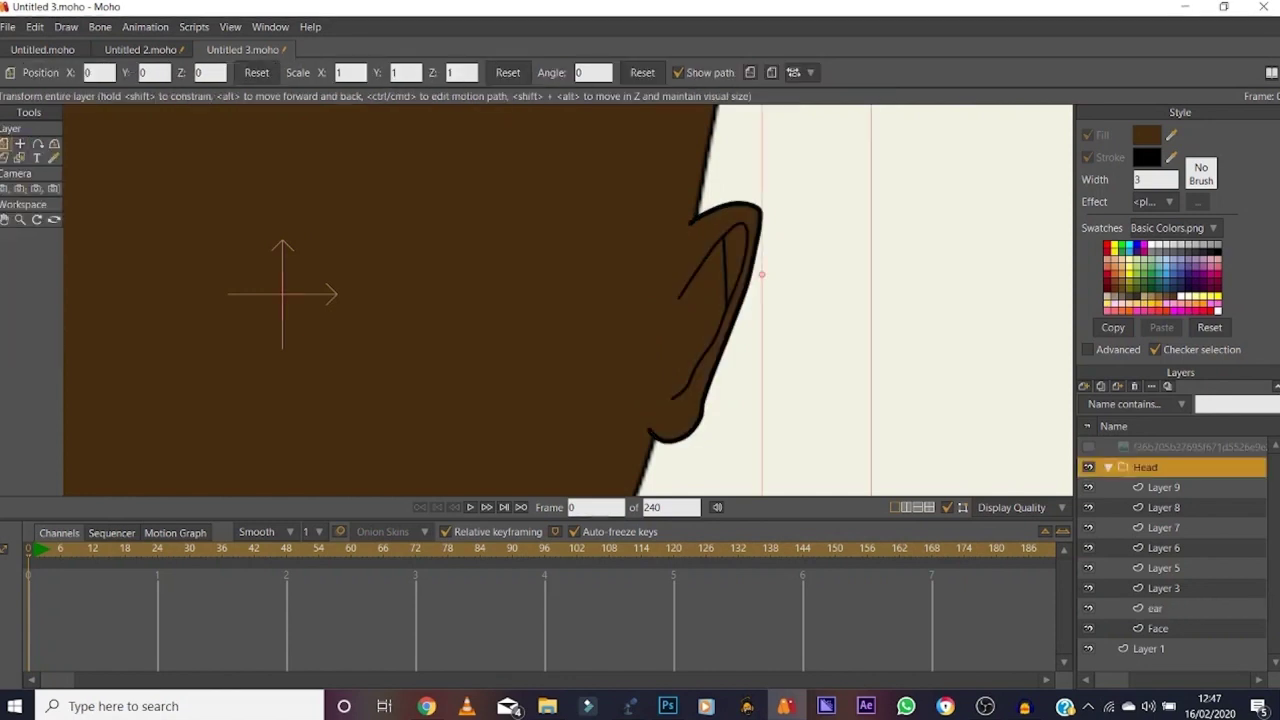
Step: Duplicate the ear layer as ear 2 and move the copy below the Face layer
click(1088, 447)
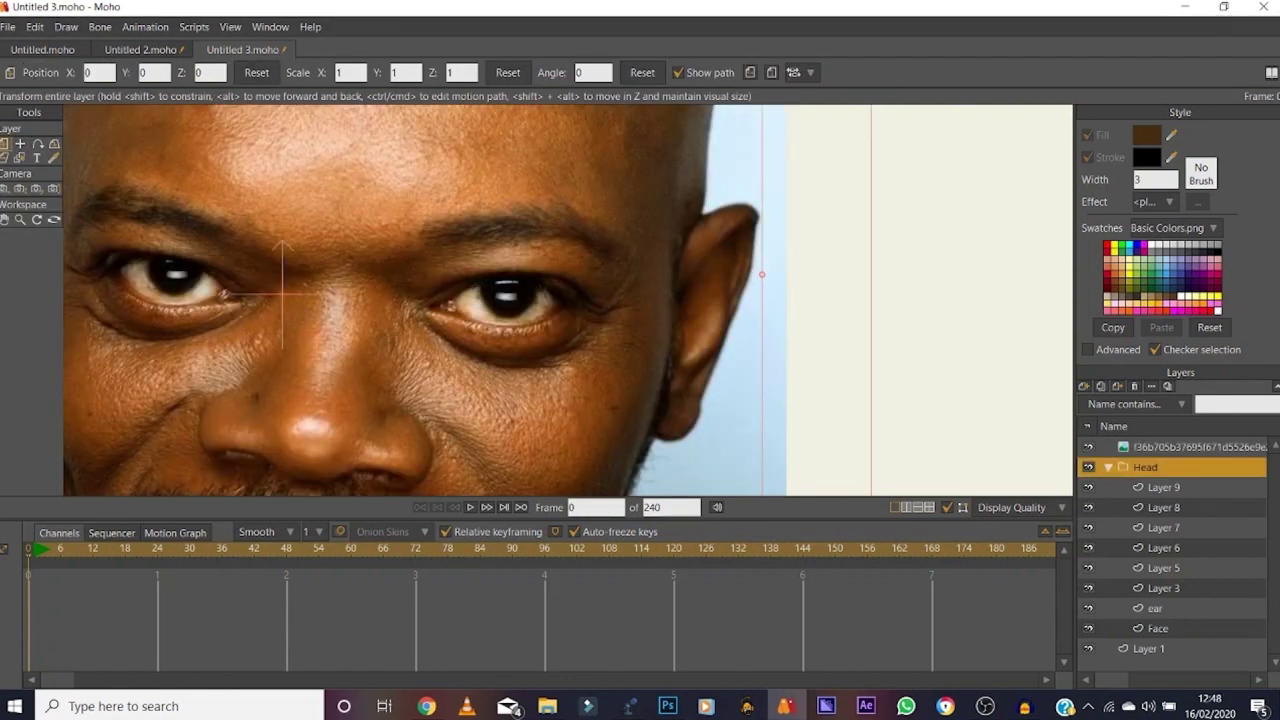
click(5, 219)
drag(320, 300, 458, 309)
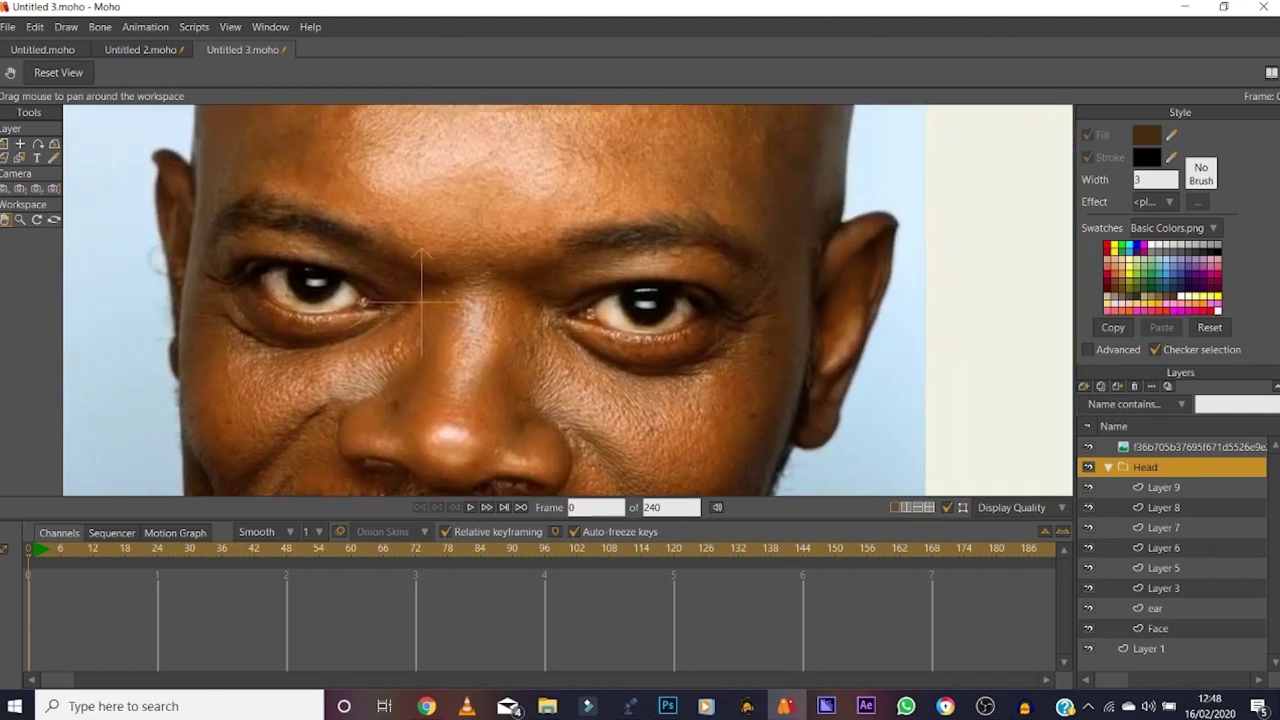
click(1088, 447)
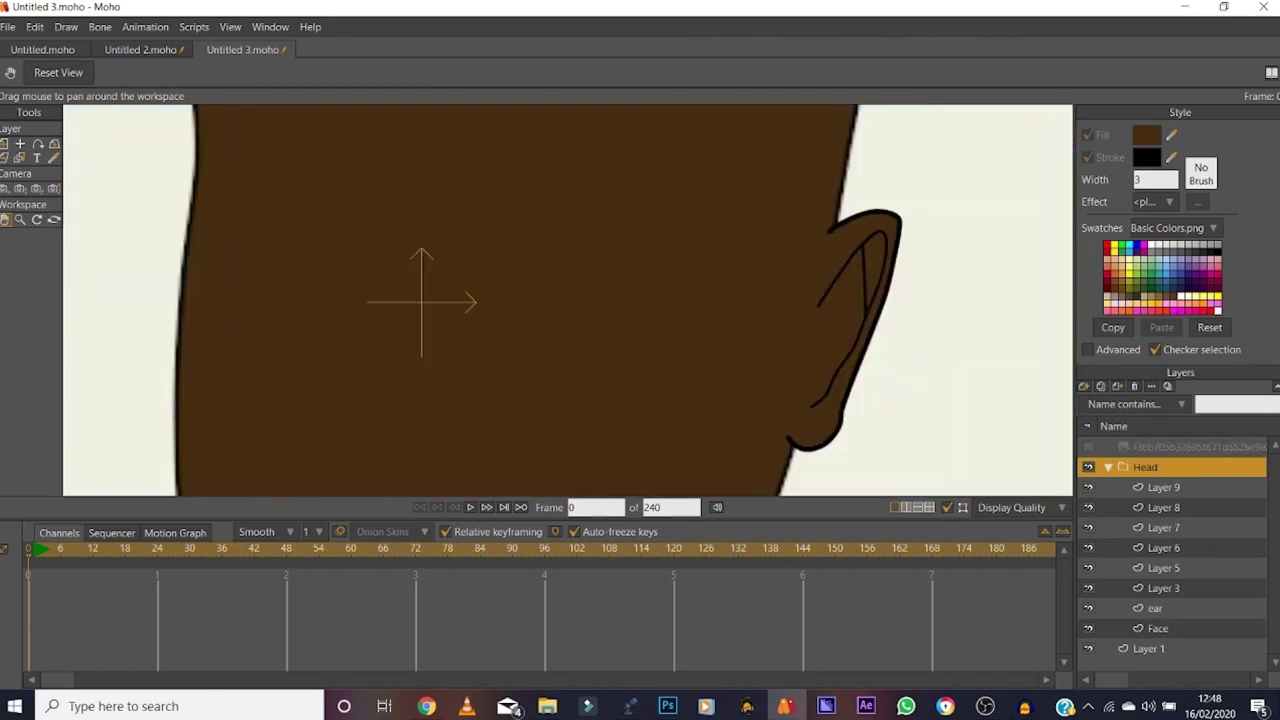
click(1155, 608)
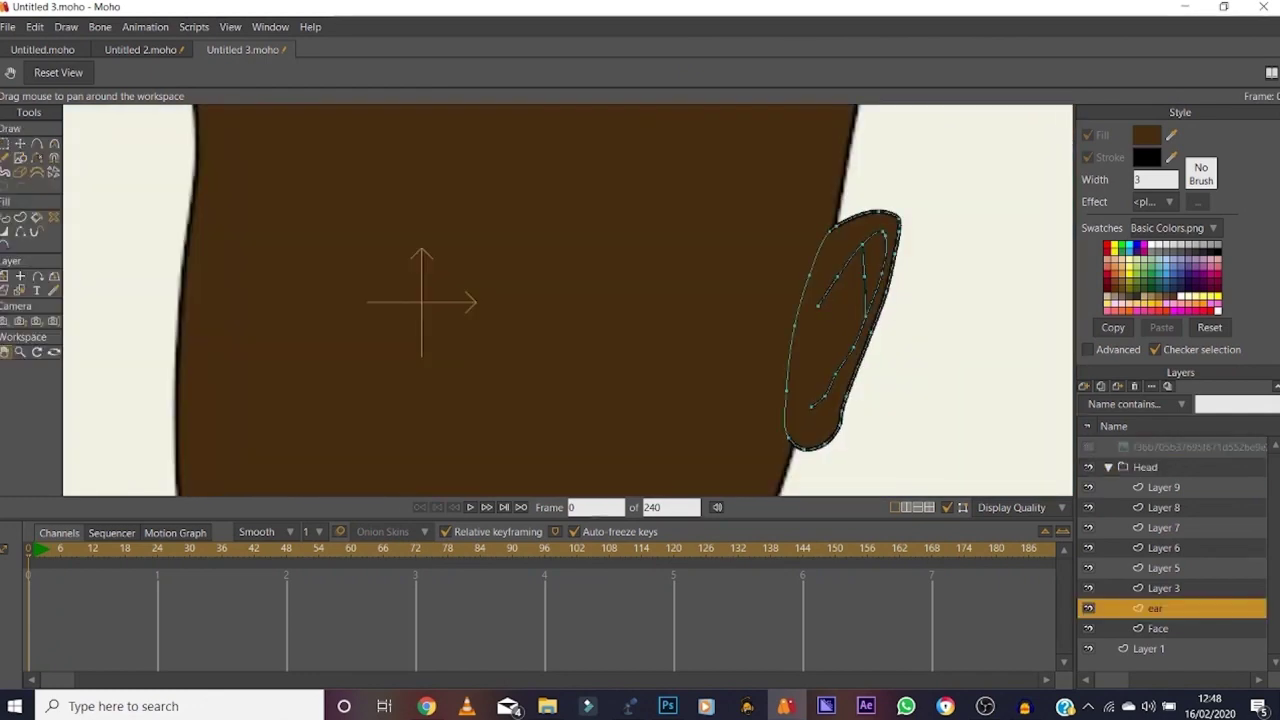
click(1101, 387)
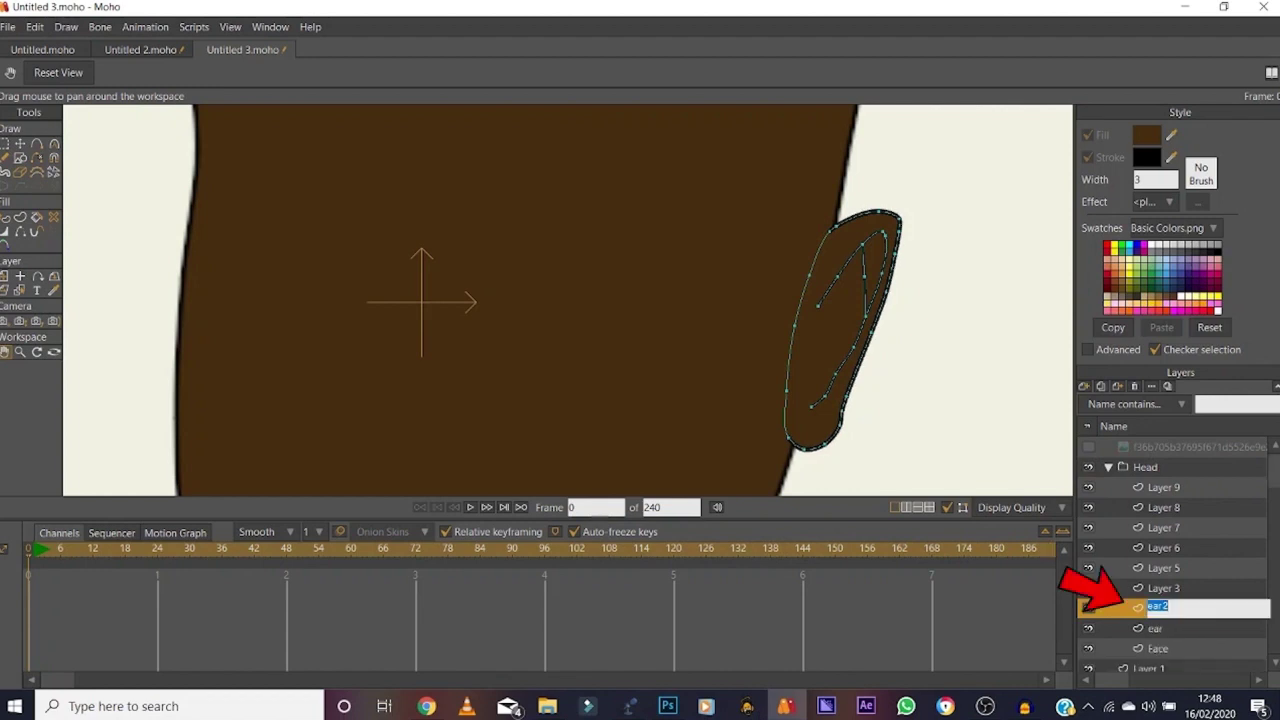
key(Return)
drag(1158, 608, 1158, 658)
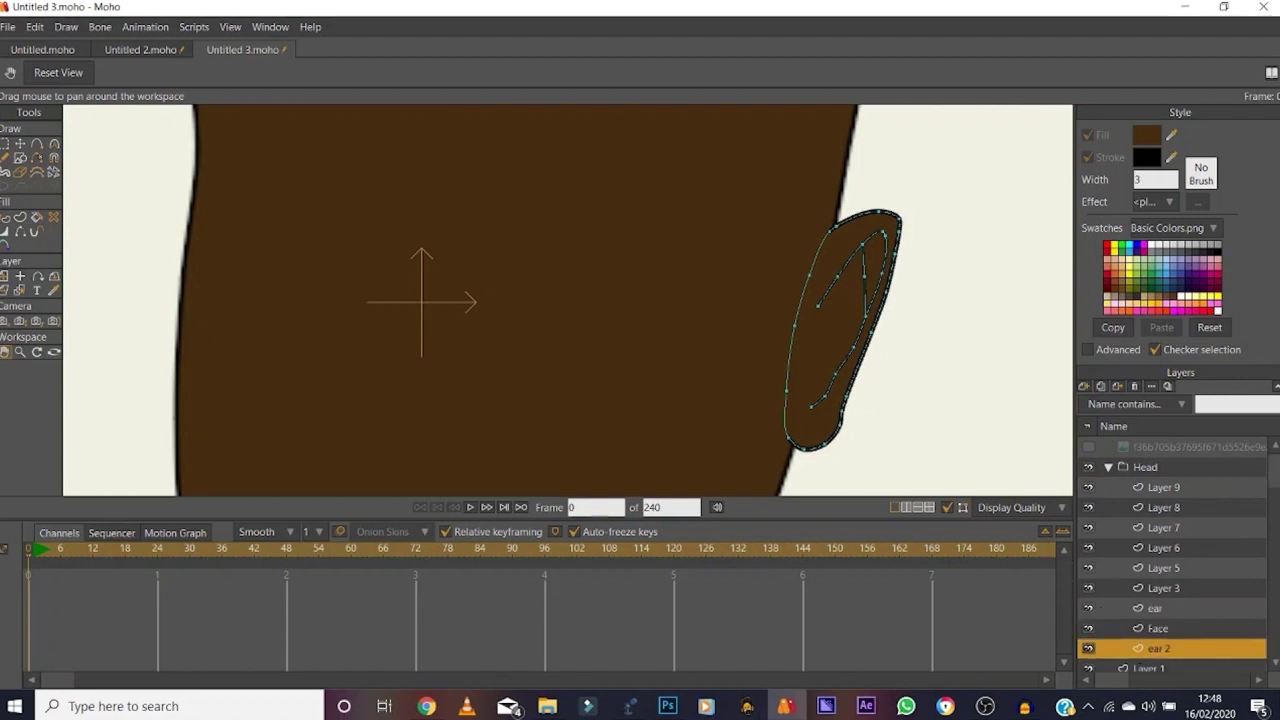
Step: Show the photo, flip the ear 2 layer horizontally and move it over the ear on the opposite side of the head
click(1088, 447)
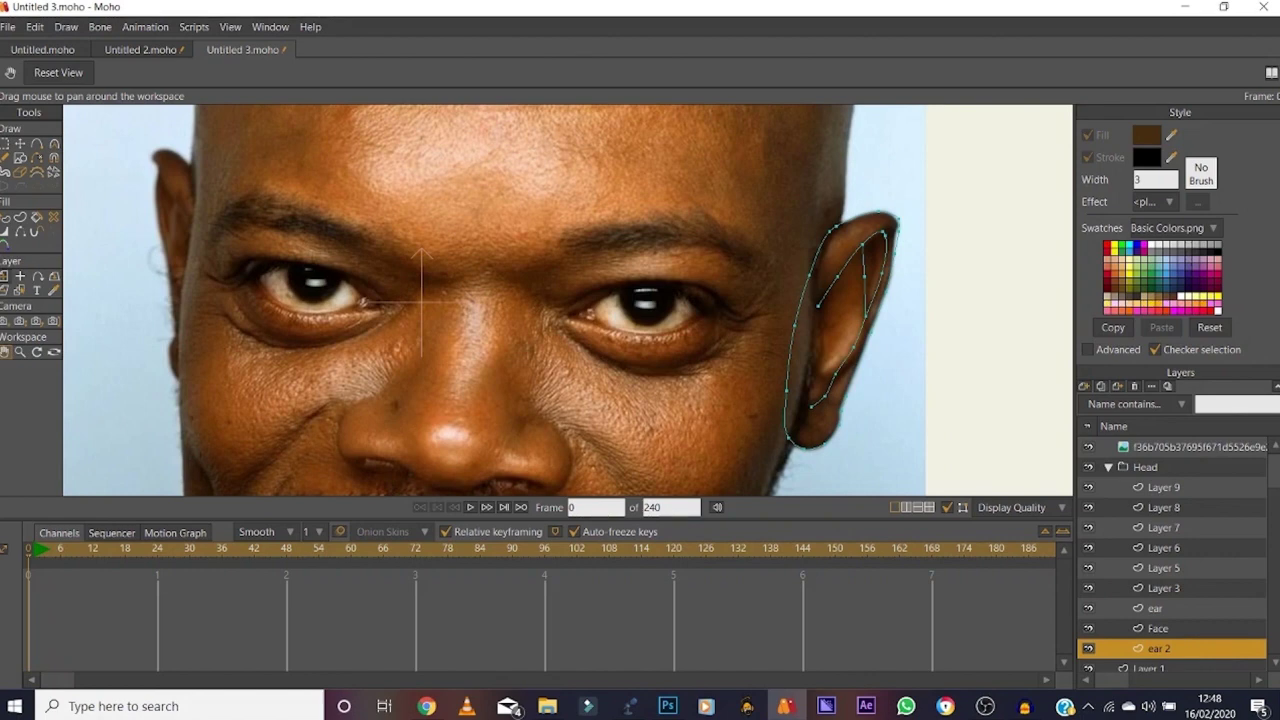
click(5, 276)
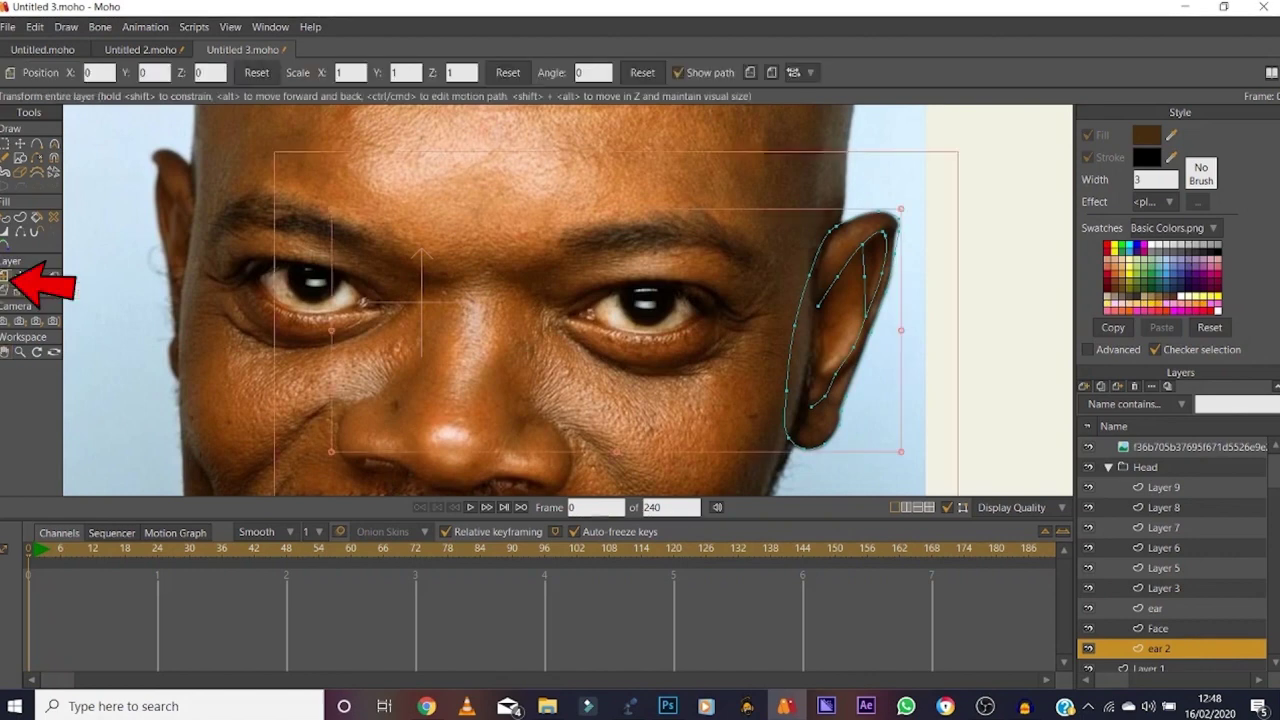
click(750, 72)
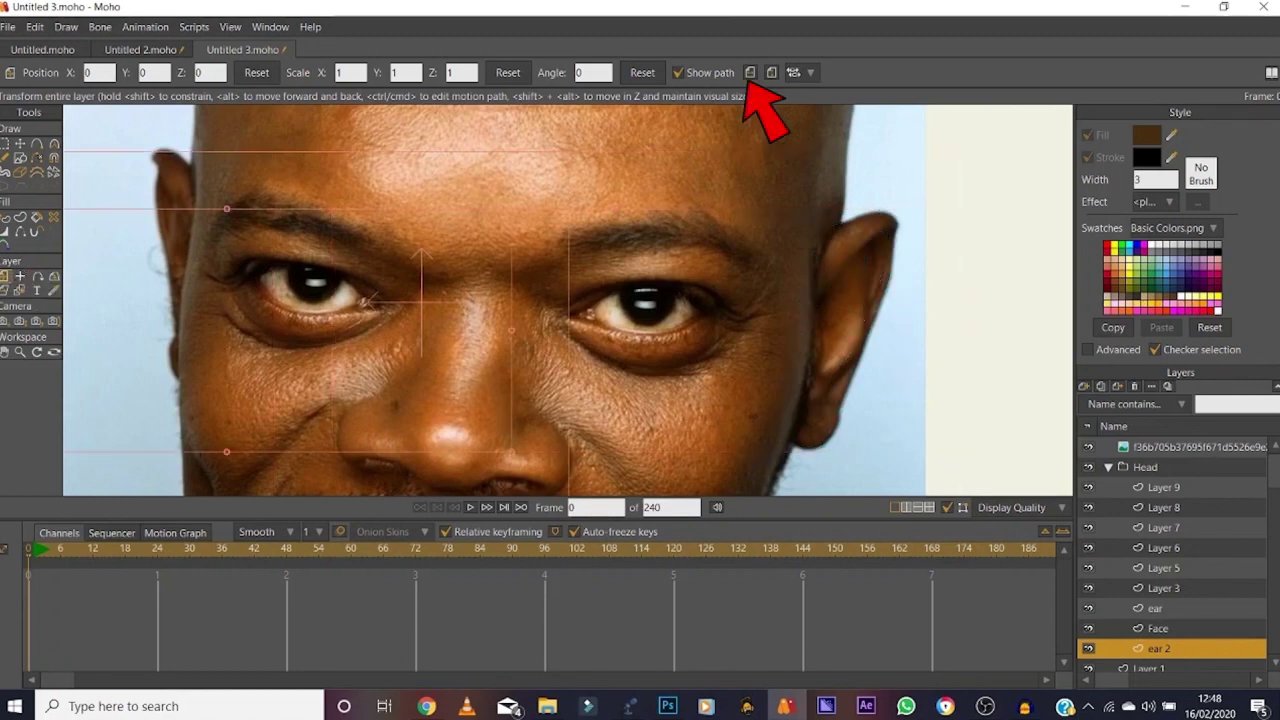
drag(290, 320, 493, 261)
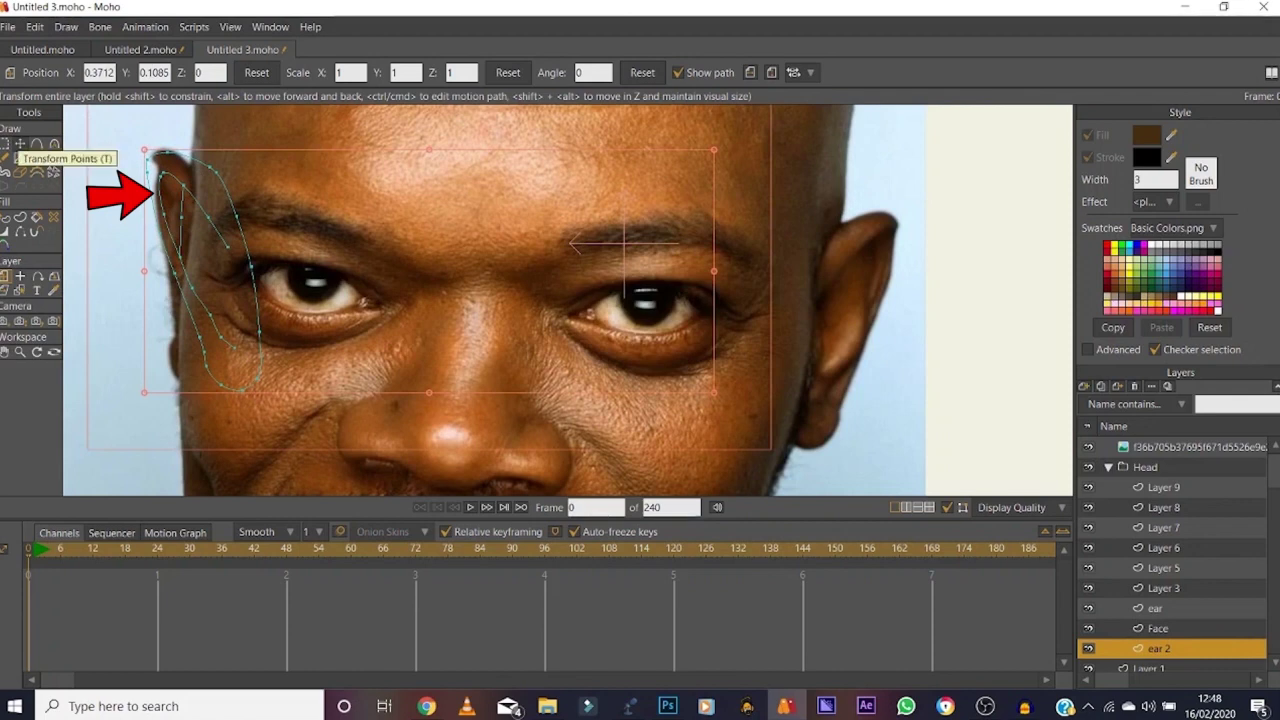
Step: Scale down all points of ear 2 with Transform Points and reposition them to fit the photo's left-hand ear
key(t)
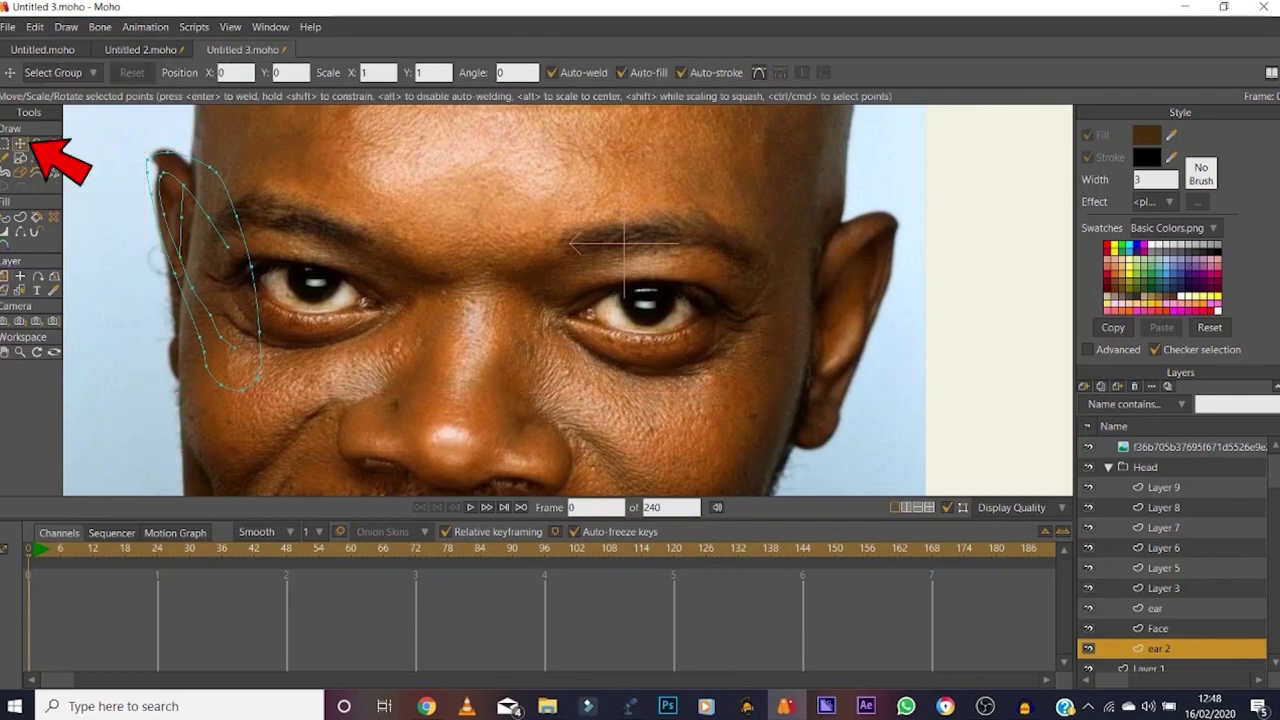
key(ctrl+a)
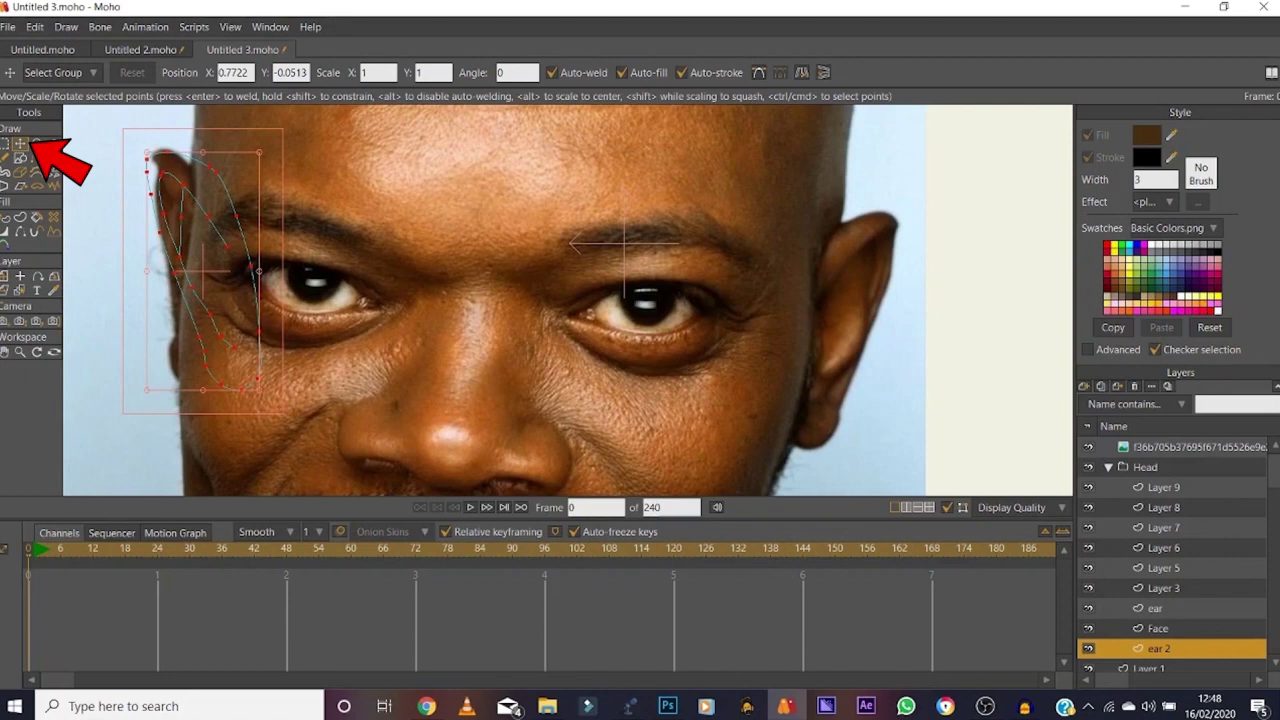
drag(272, 140, 241, 176)
drag(207, 270, 194, 247)
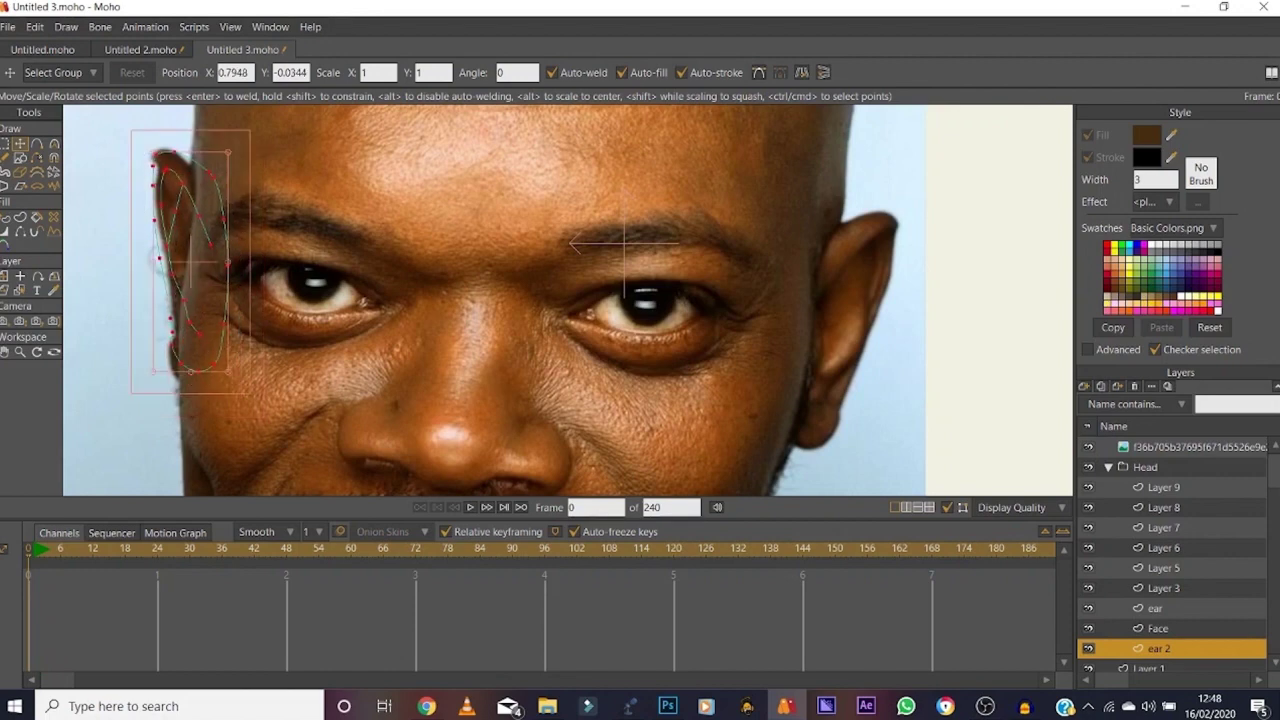
click(1088, 447)
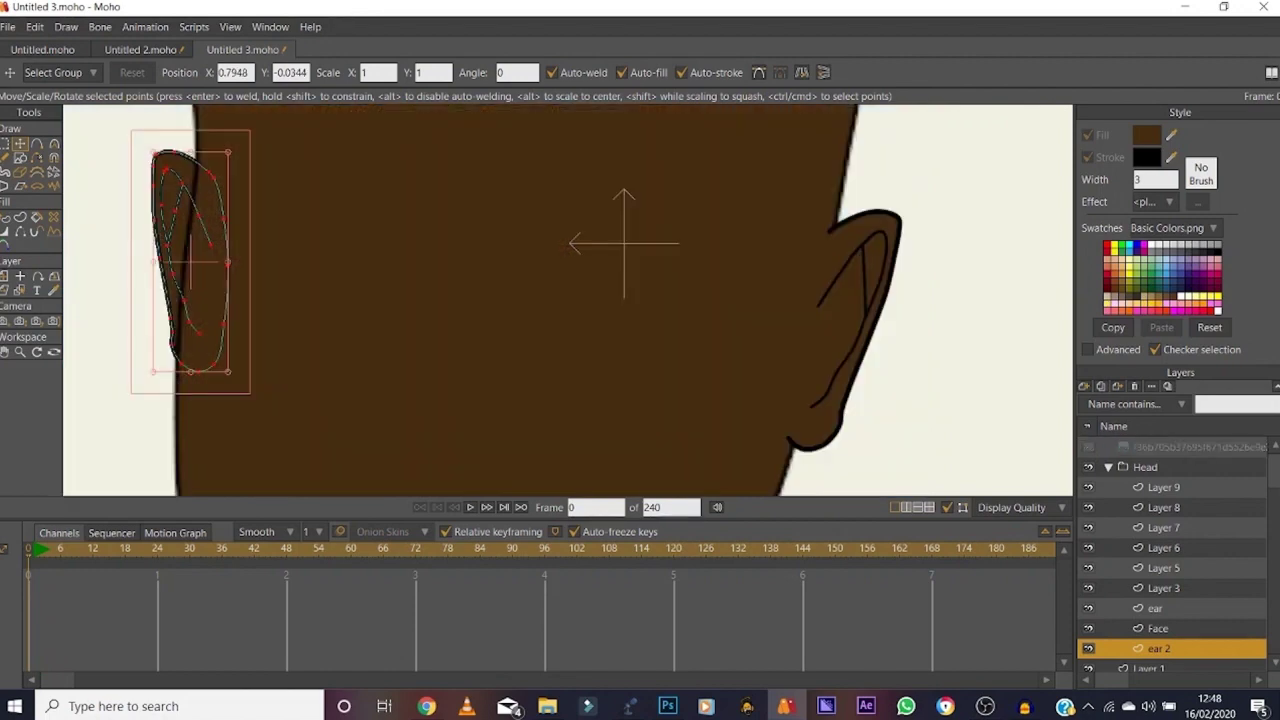
click(1088, 447)
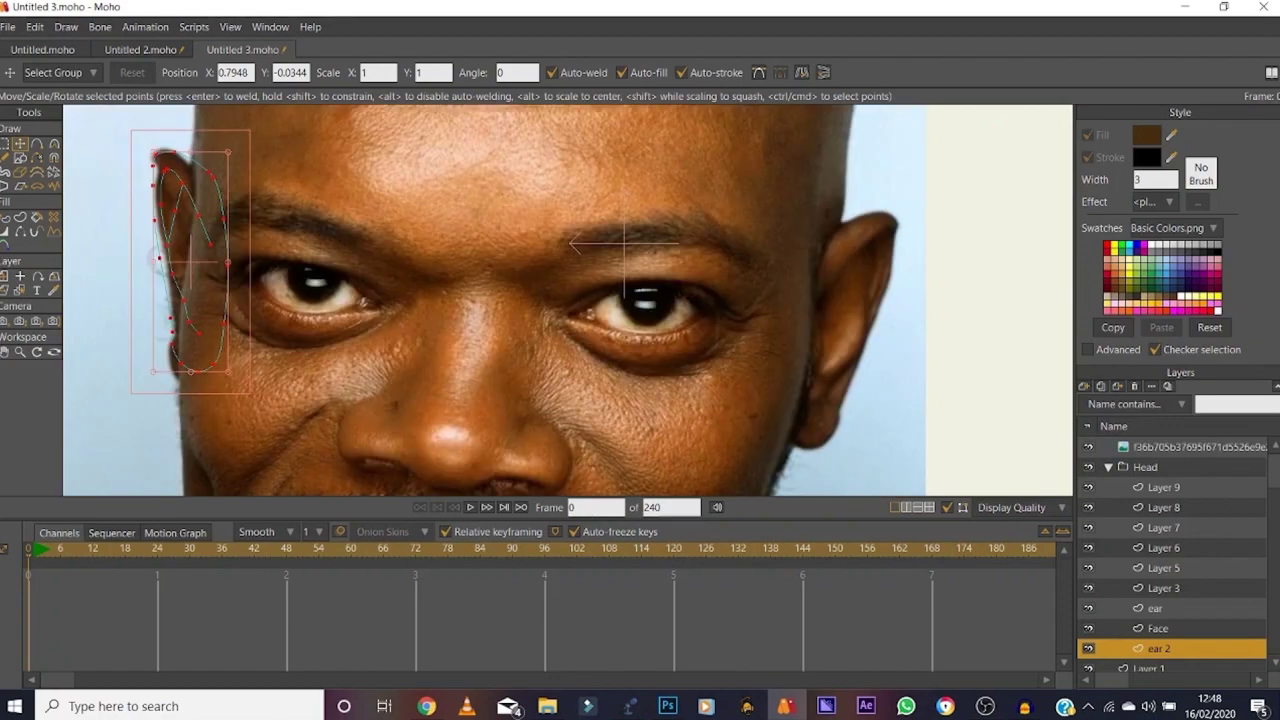
Step: Rename Layer 3, the vector layer directly above ear, as Nose
click(624, 243)
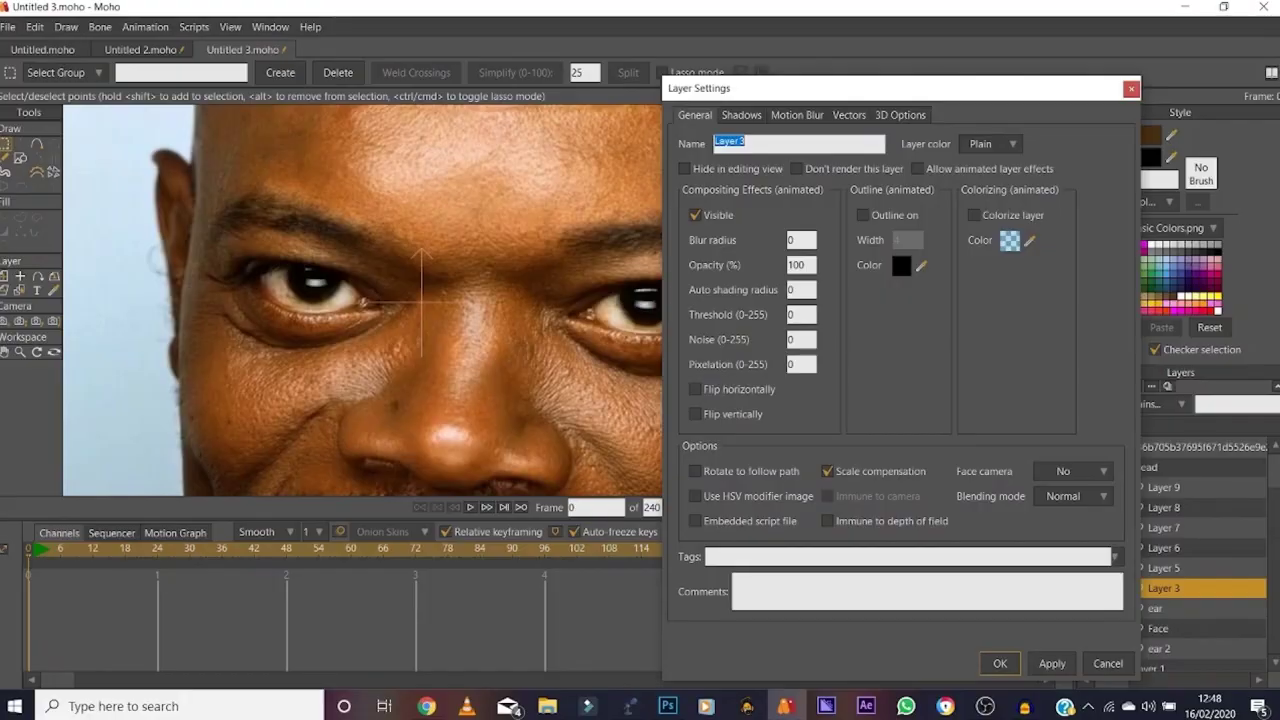
text(Nose)
key(Return)
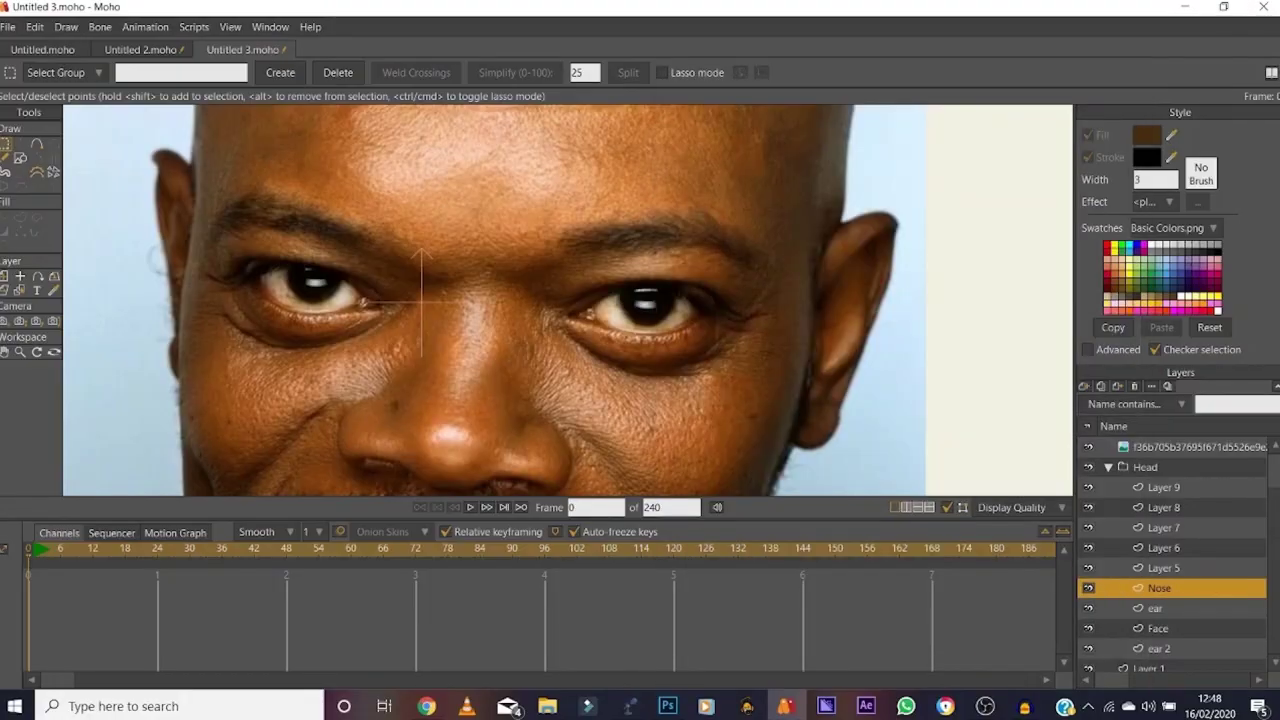
key(space)
drag(421, 300, 441, 141)
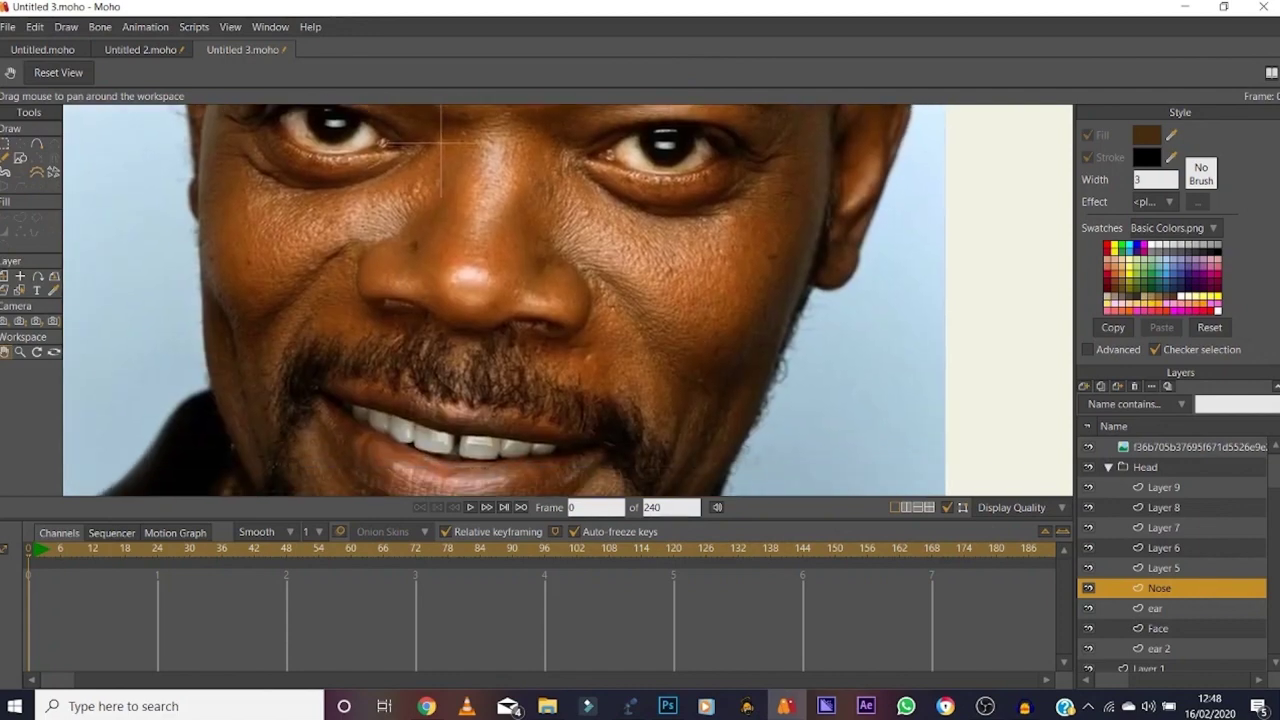
Step: Trace the outer curves of both nostril wings from the photo on the Nose layer with Add Point
key(a)
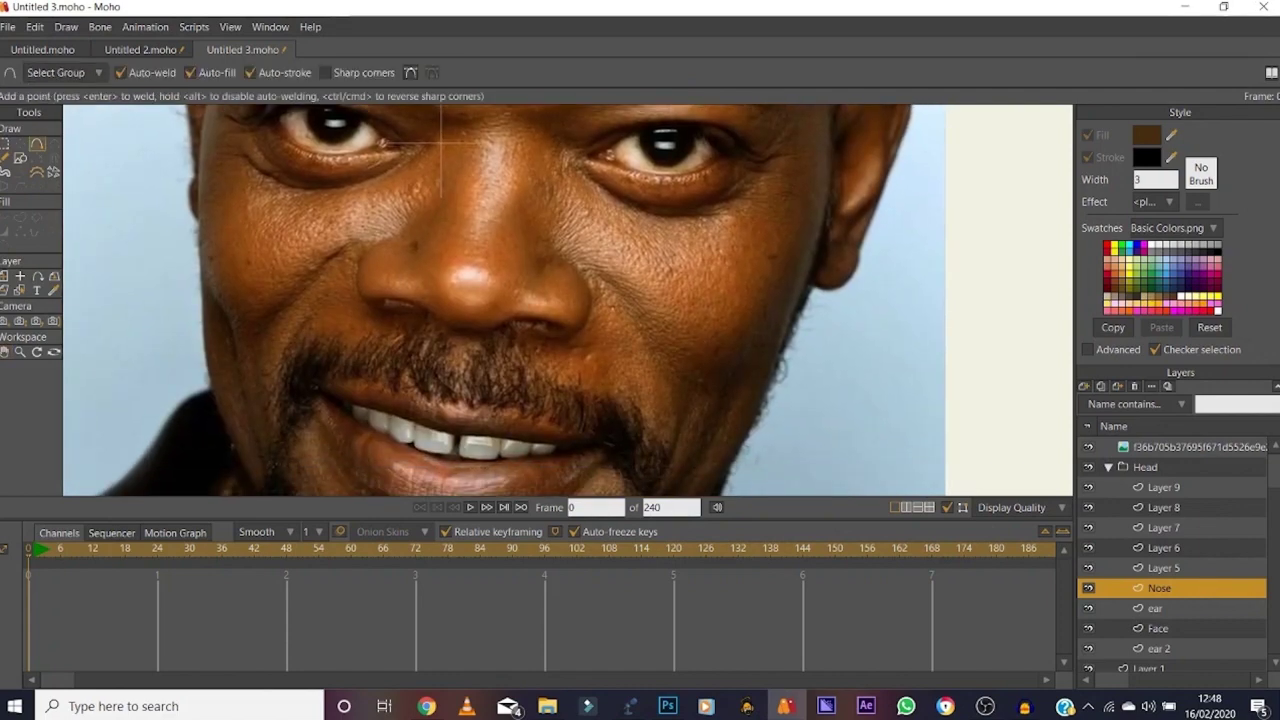
click(358, 268)
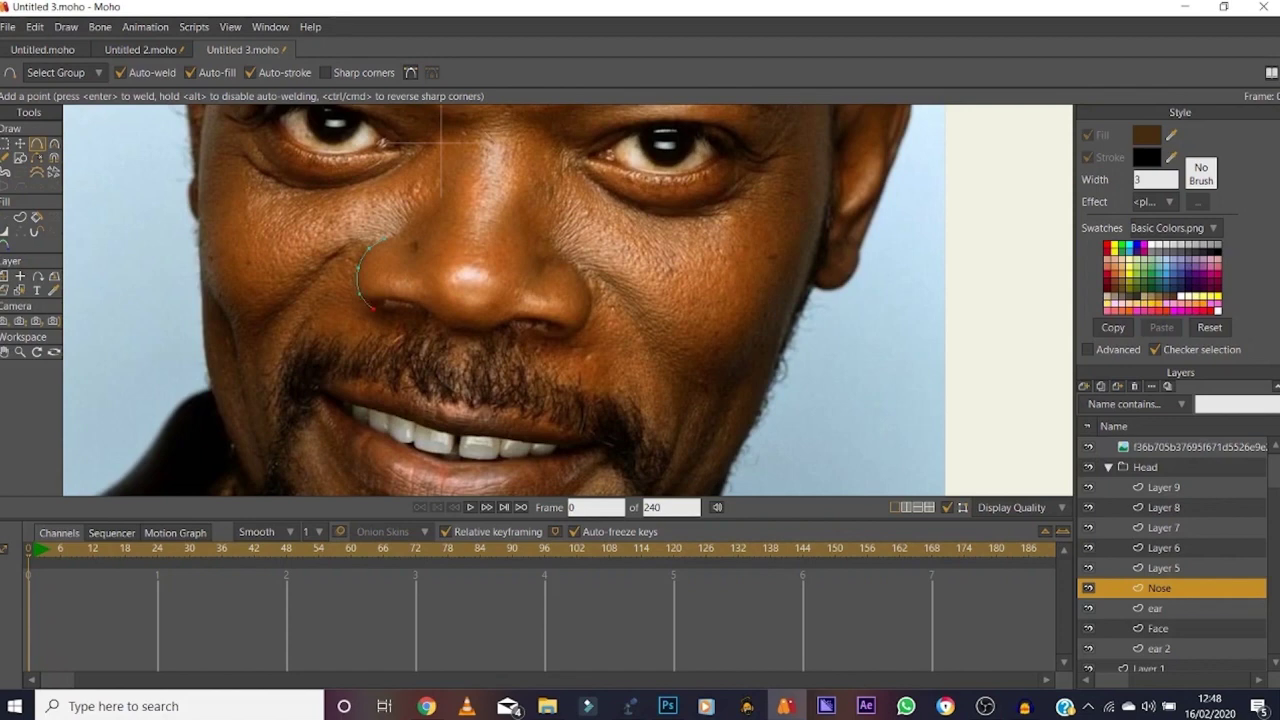
drag(567, 260, 580, 329)
key(p)
click(376, 276)
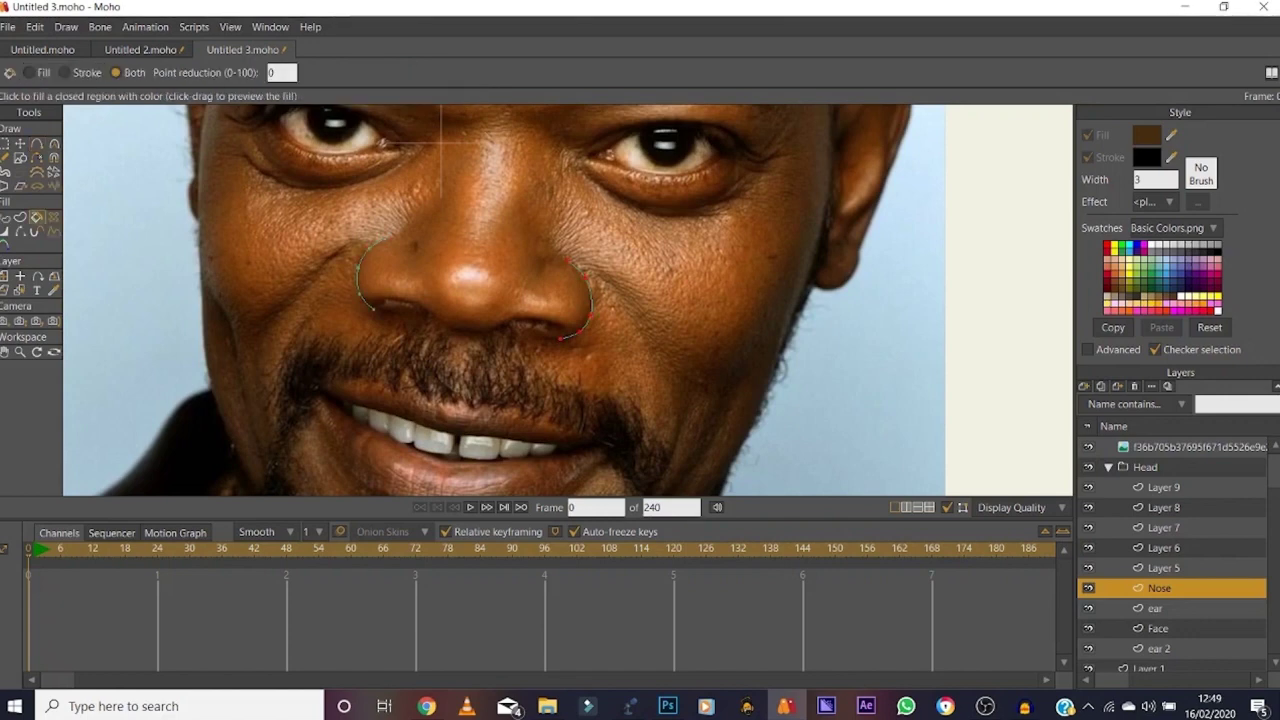
Step: Trace the wavy underside of the nose from one nostril to the other as an open curve
click(20, 352)
drag(488, 332, 590, 332)
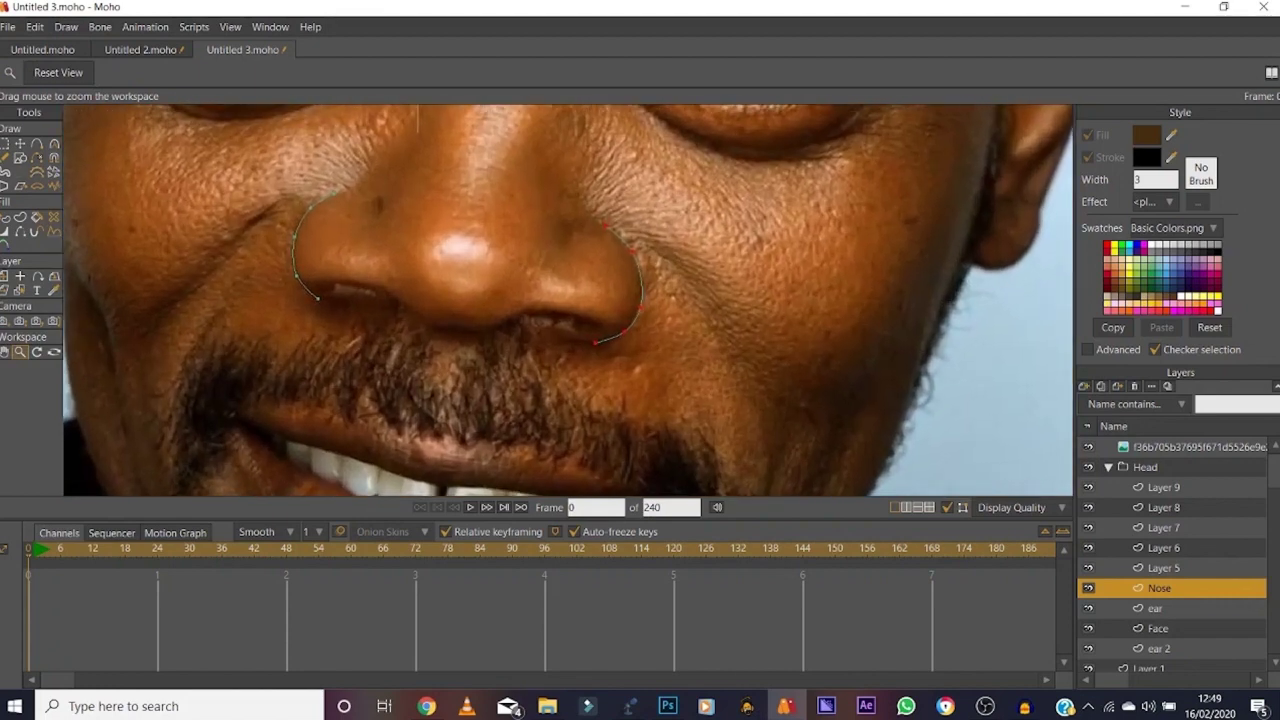
key(a)
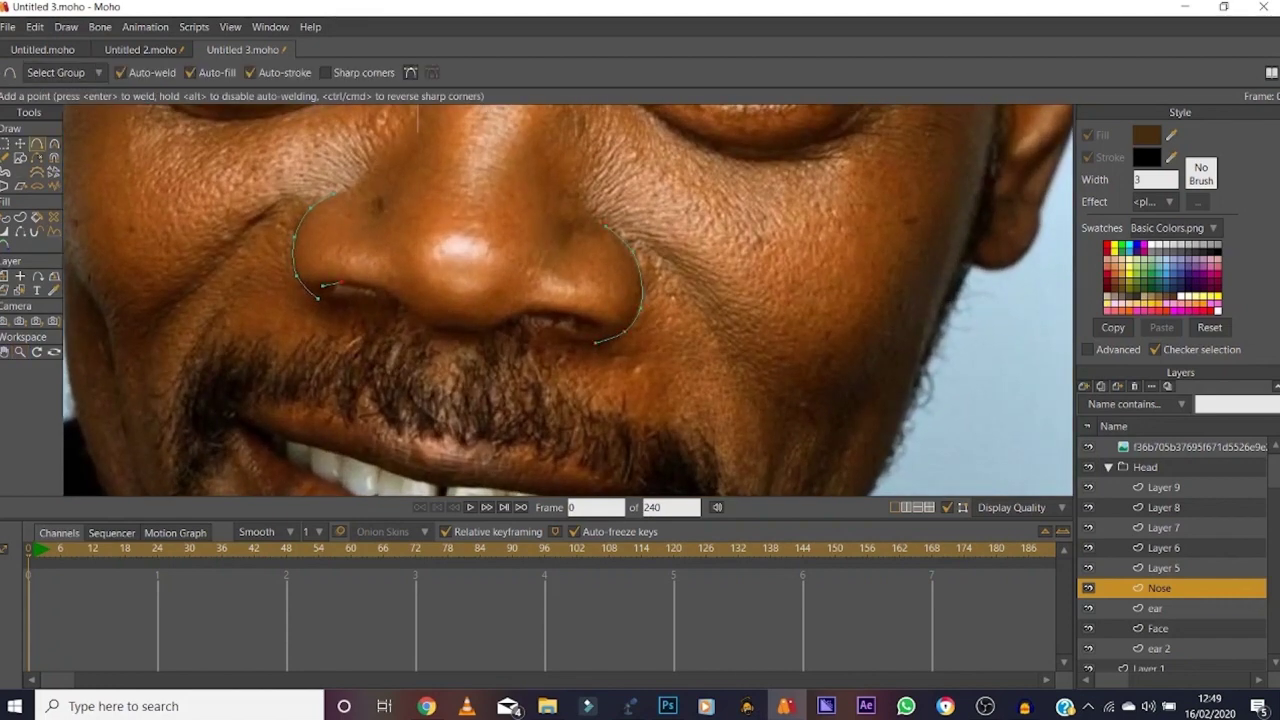
drag(334, 285, 591, 327)
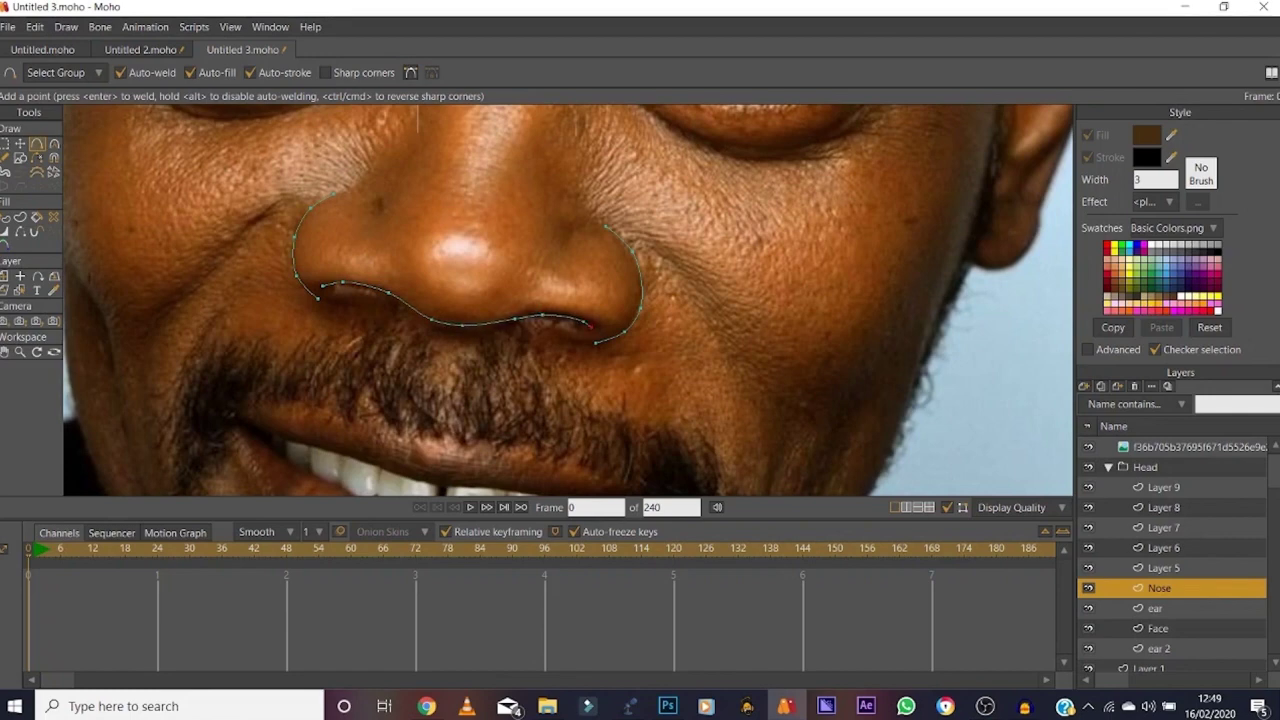
Step: Hide the reference photo and apply a black stroke to the curve along the nose's underside
click(1088, 447)
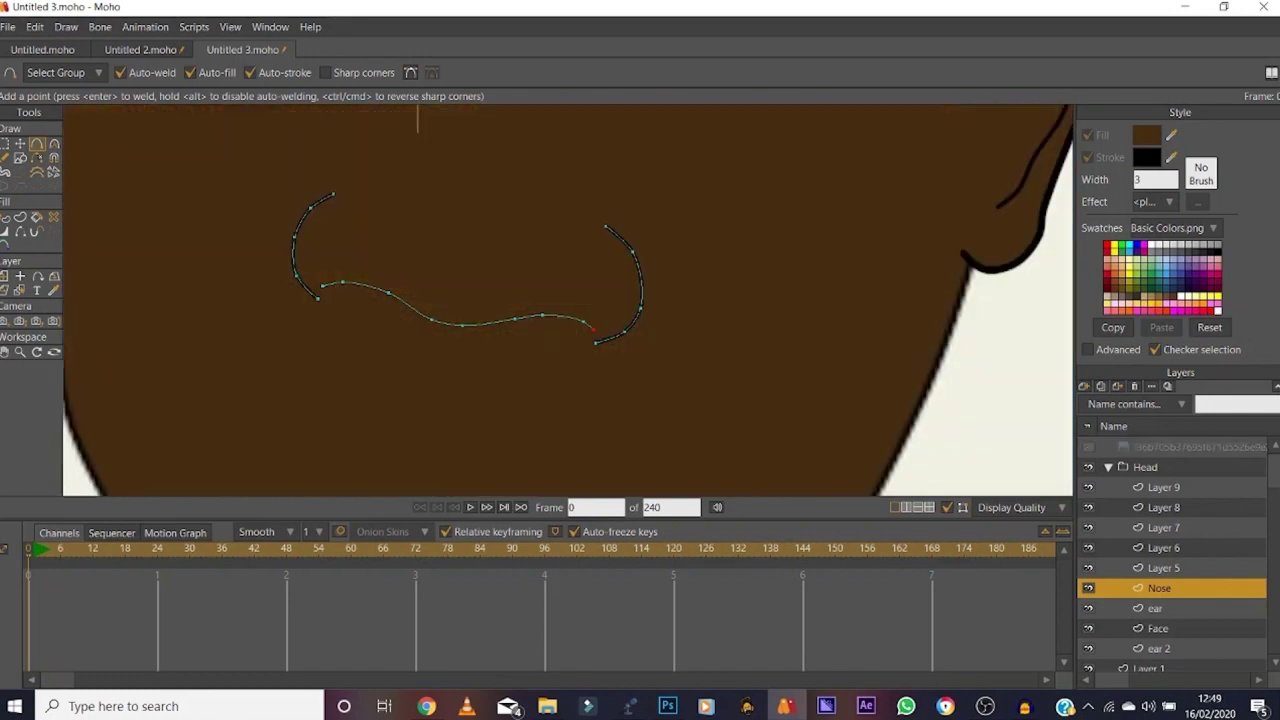
click(36, 216)
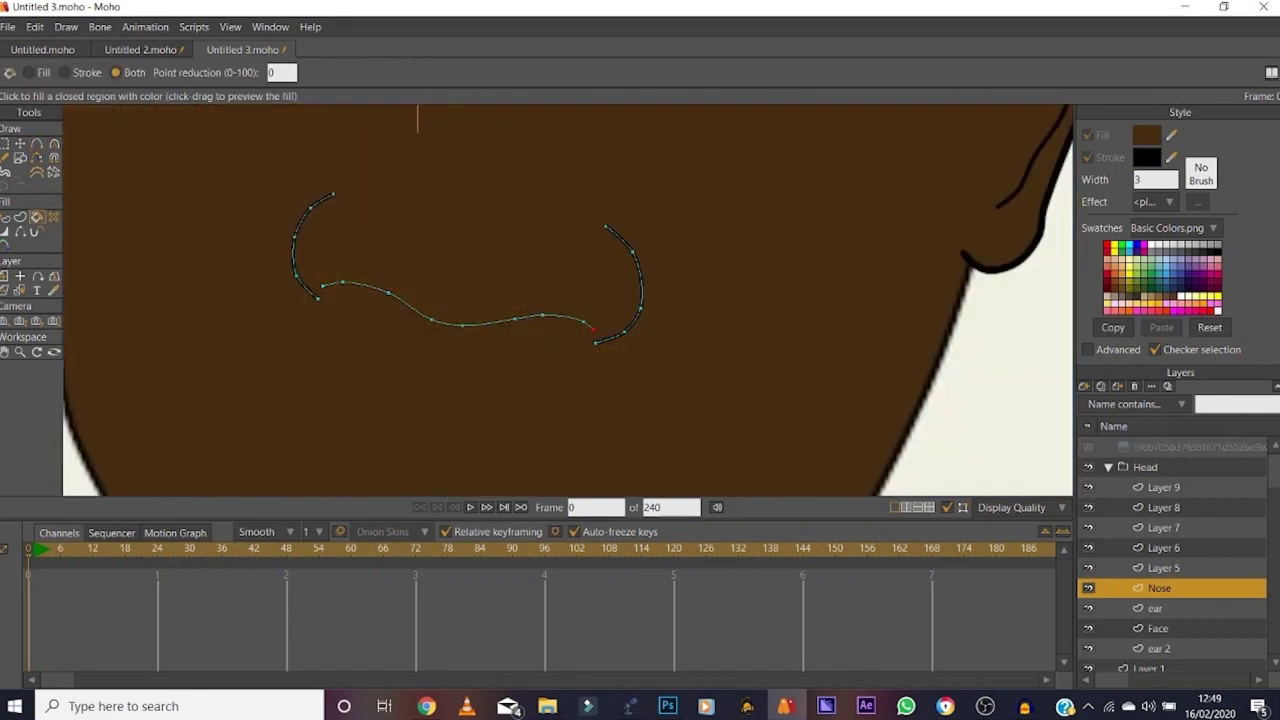
click(20, 144)
key(Return)
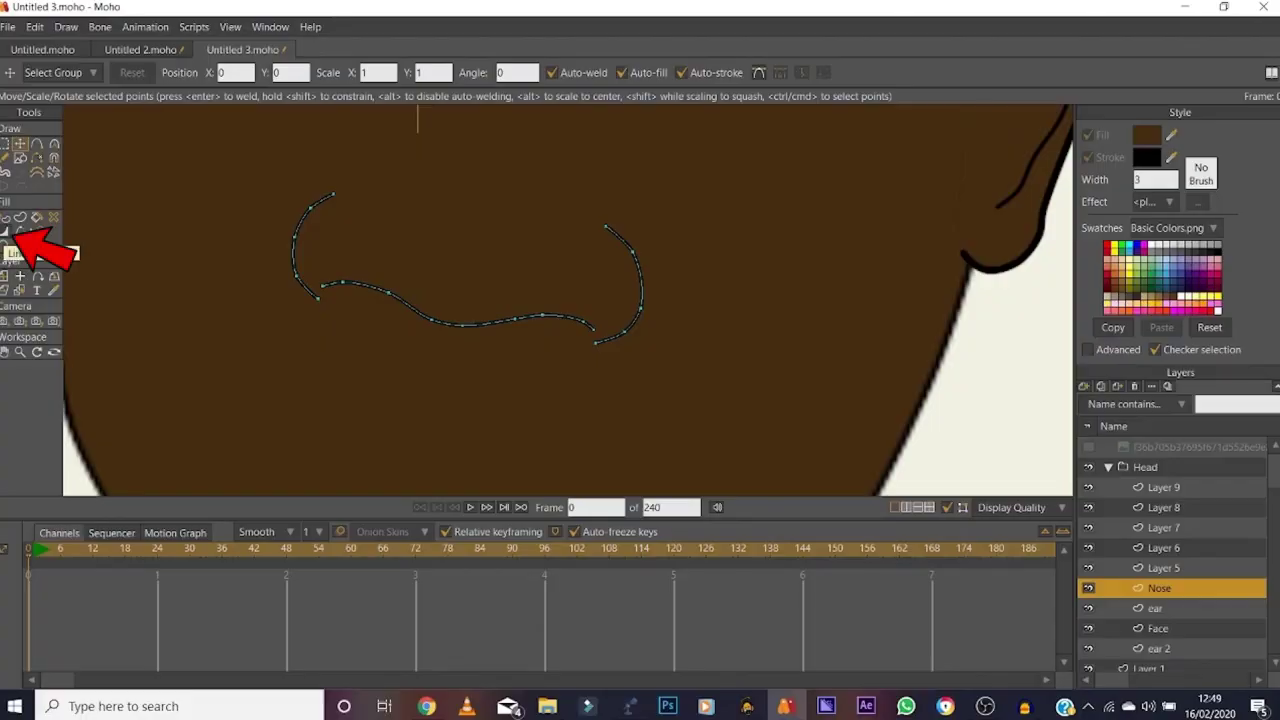
Step: Thicken the nose's underside curve at both nostrils with Line Width, giving the points near its ends about 178% and 160%
click(5, 231)
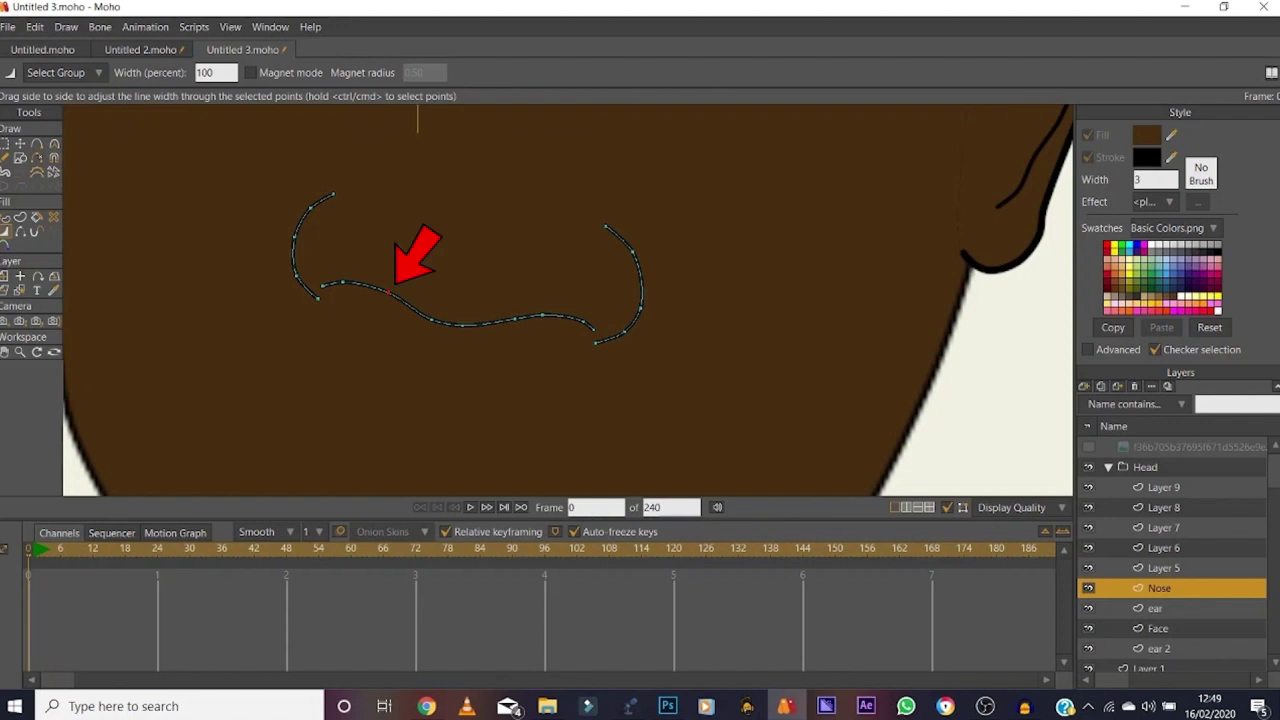
drag(388, 291, 445, 291)
drag(343, 282, 360, 282)
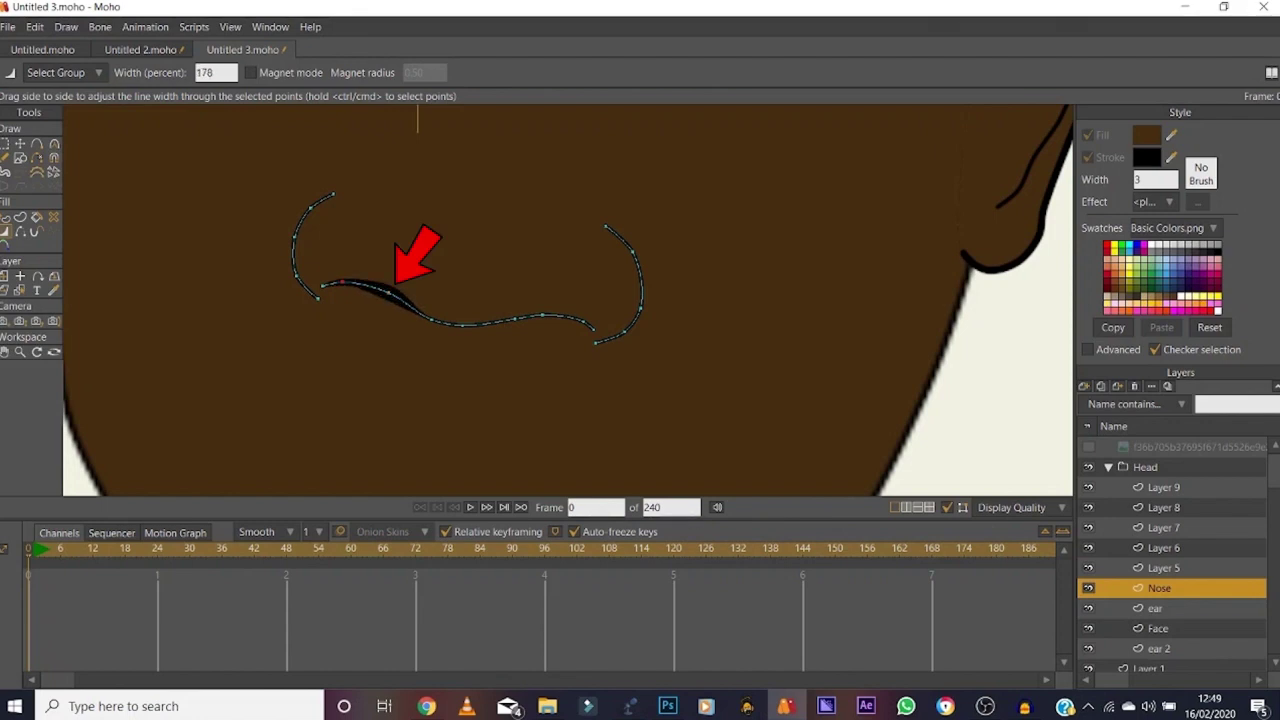
mouse_move(584, 322)
mouse_down()
mouse_move(566, 322)
mouse_move(620, 324)
mouse_move(596, 323)
mouse_up()
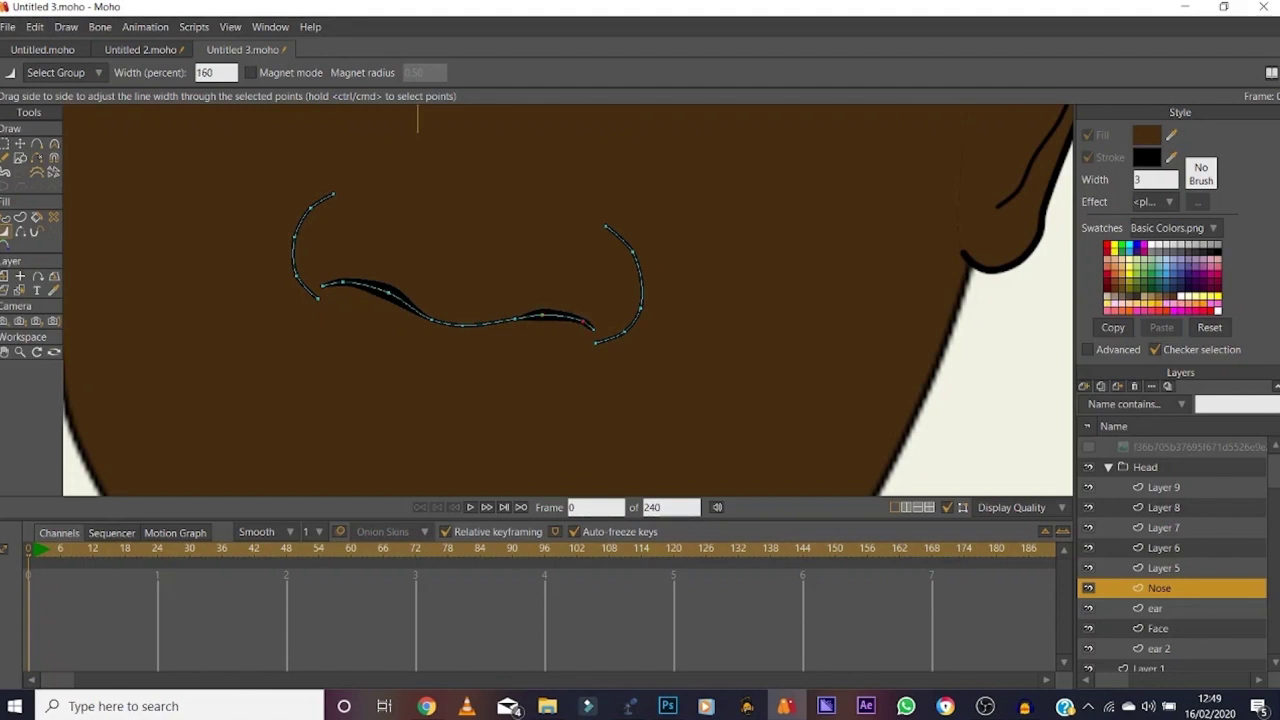
drag(515, 319, 533, 319)
Step: Render a preview of the whole head with the new nose lines
click(19, 352)
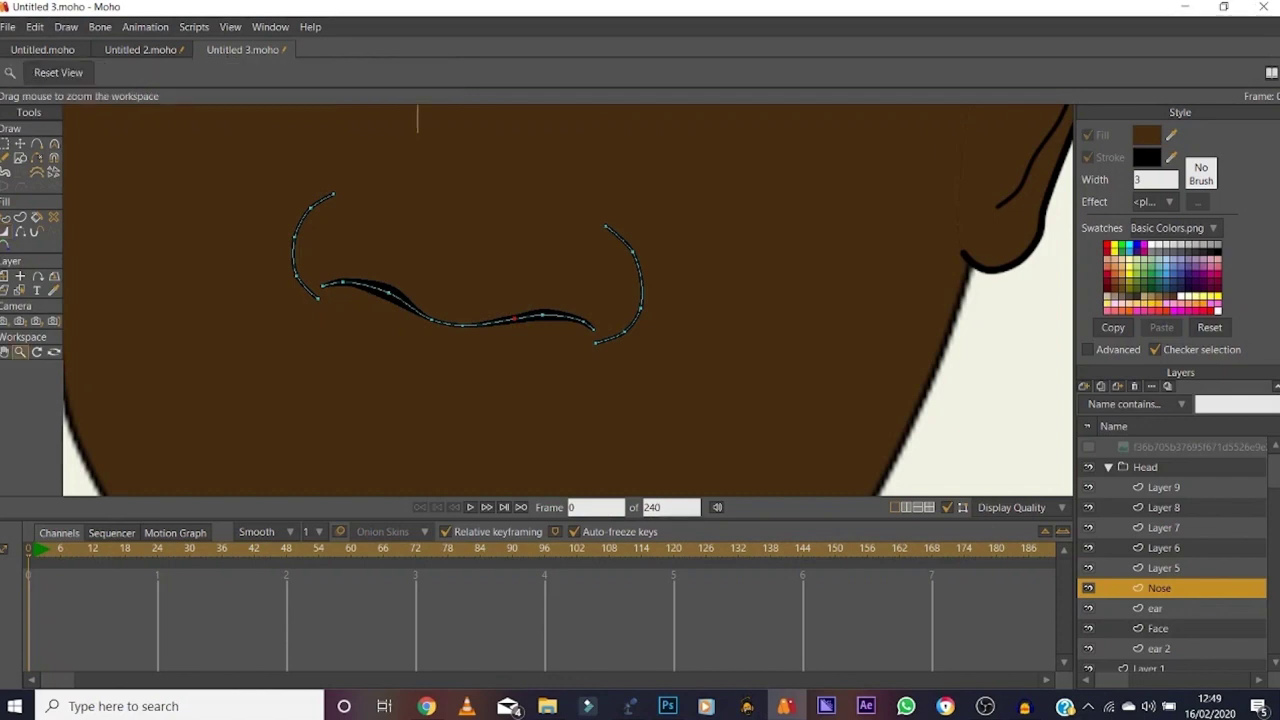
click(58, 72)
key(ctrl+r)
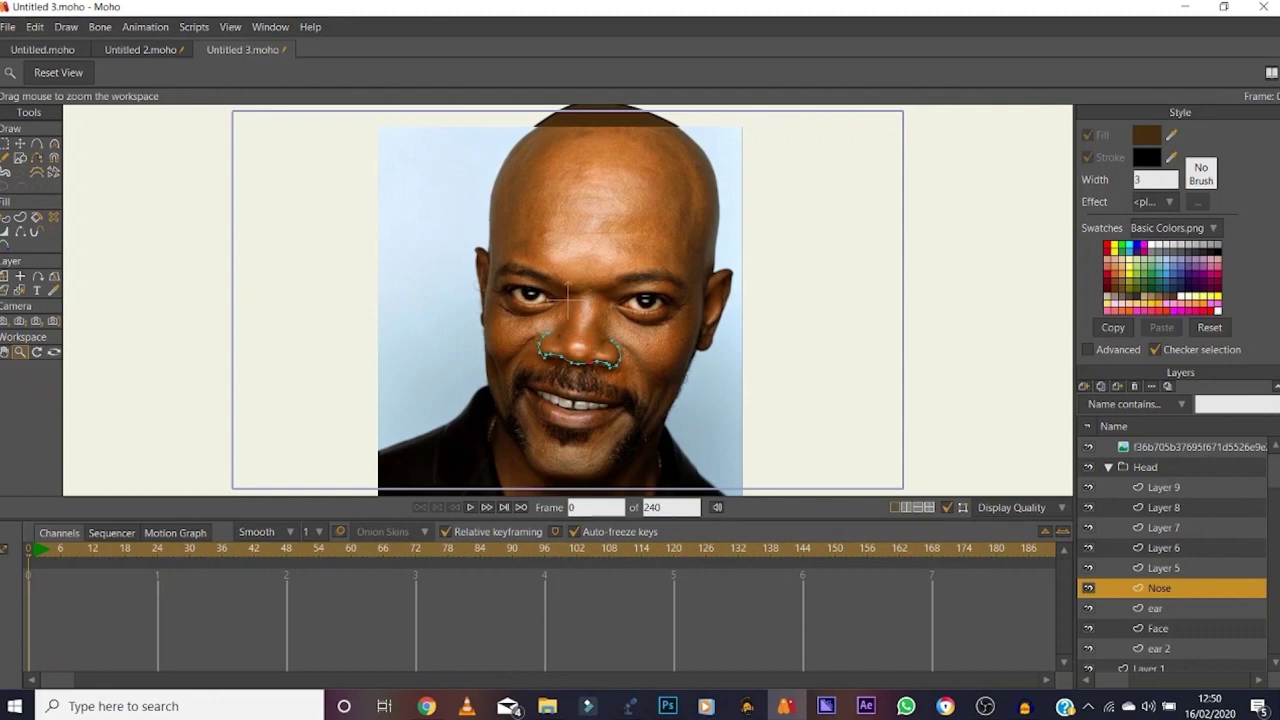
Step: Create a group layer above Layer 5, move Layer 5 into it and name the group Open
scroll(518, 352, up, 10)
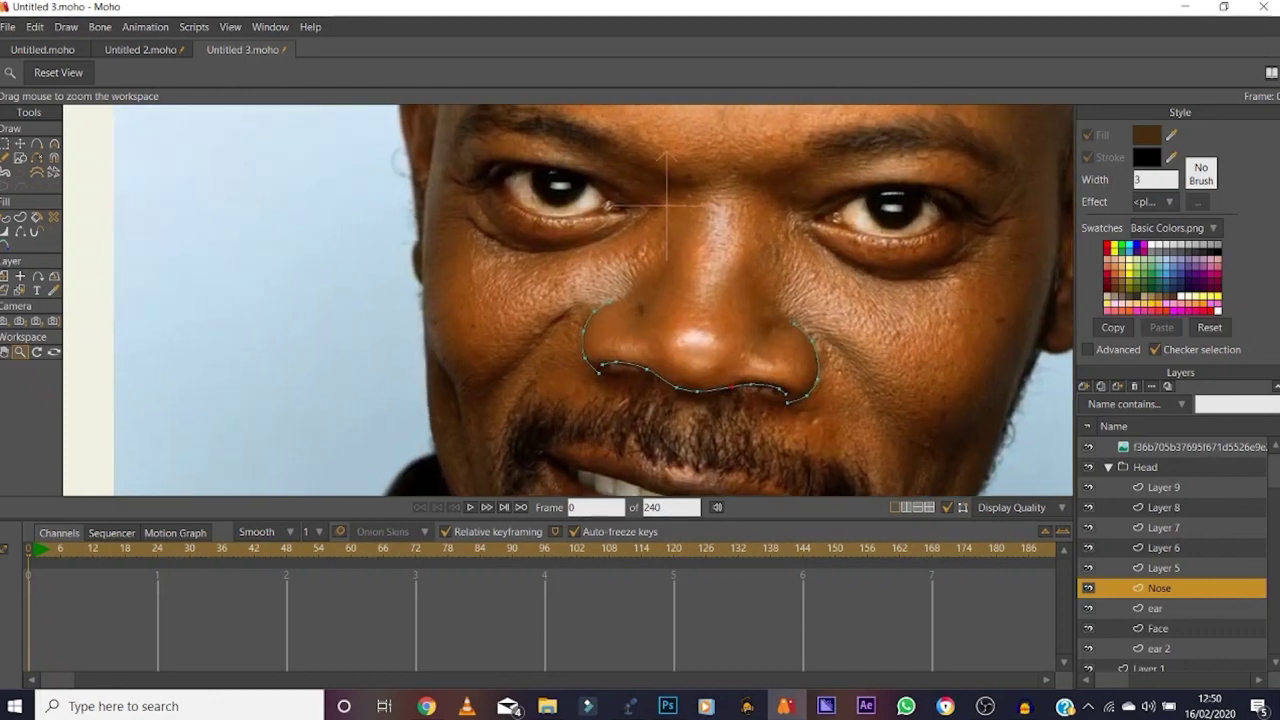
scroll(518, 352, down, 1)
click(5, 352)
drag(690, 265, 480, 360)
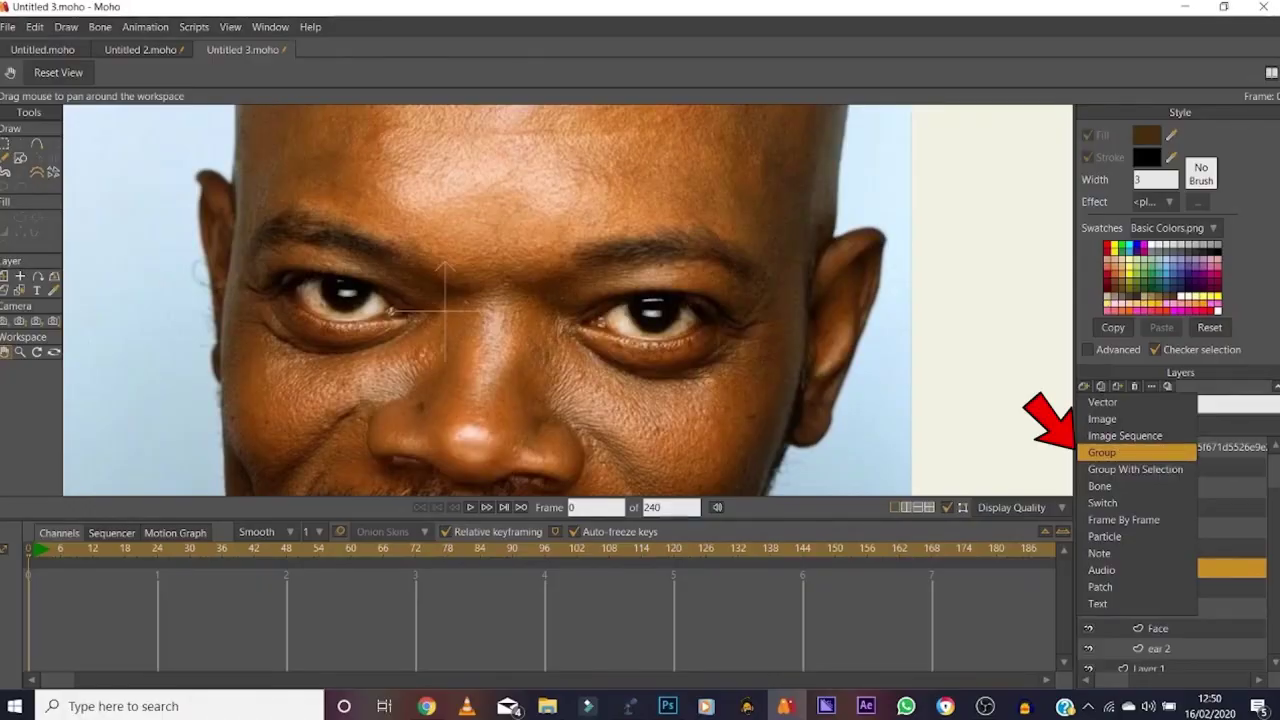
click(1102, 452)
click(1164, 588)
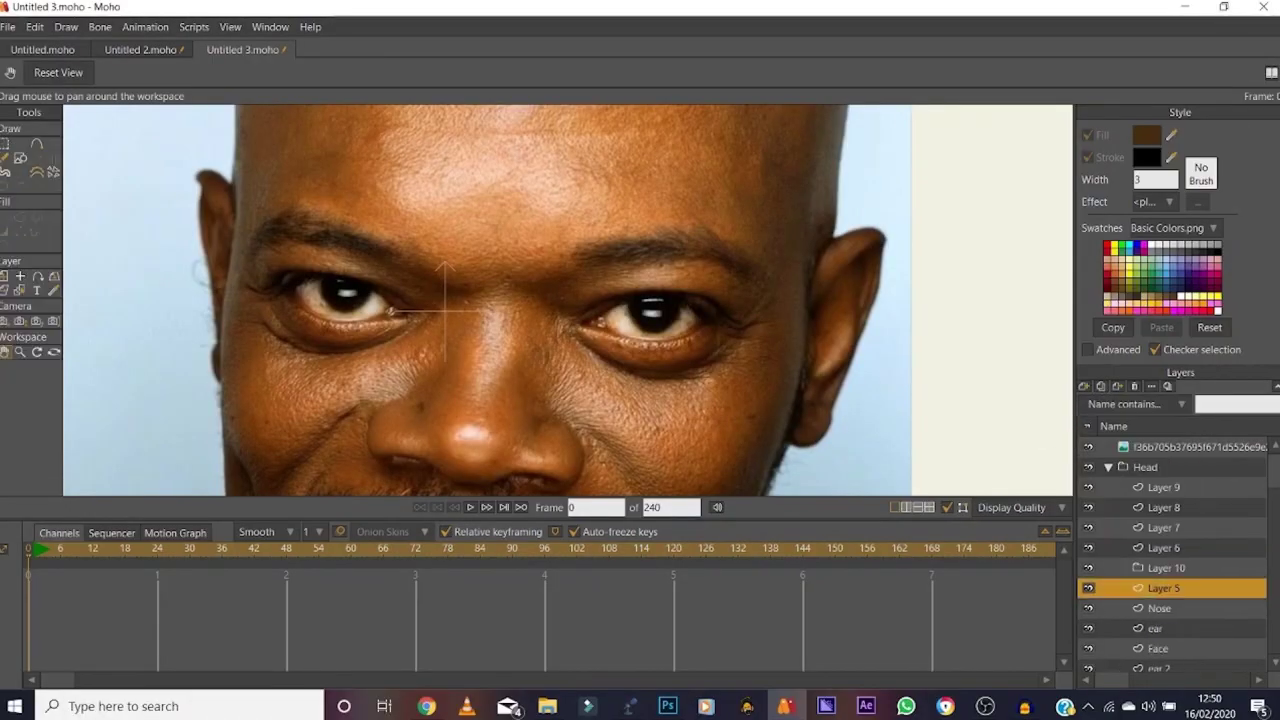
drag(1164, 588, 1166, 568)
double_click(1166, 568)
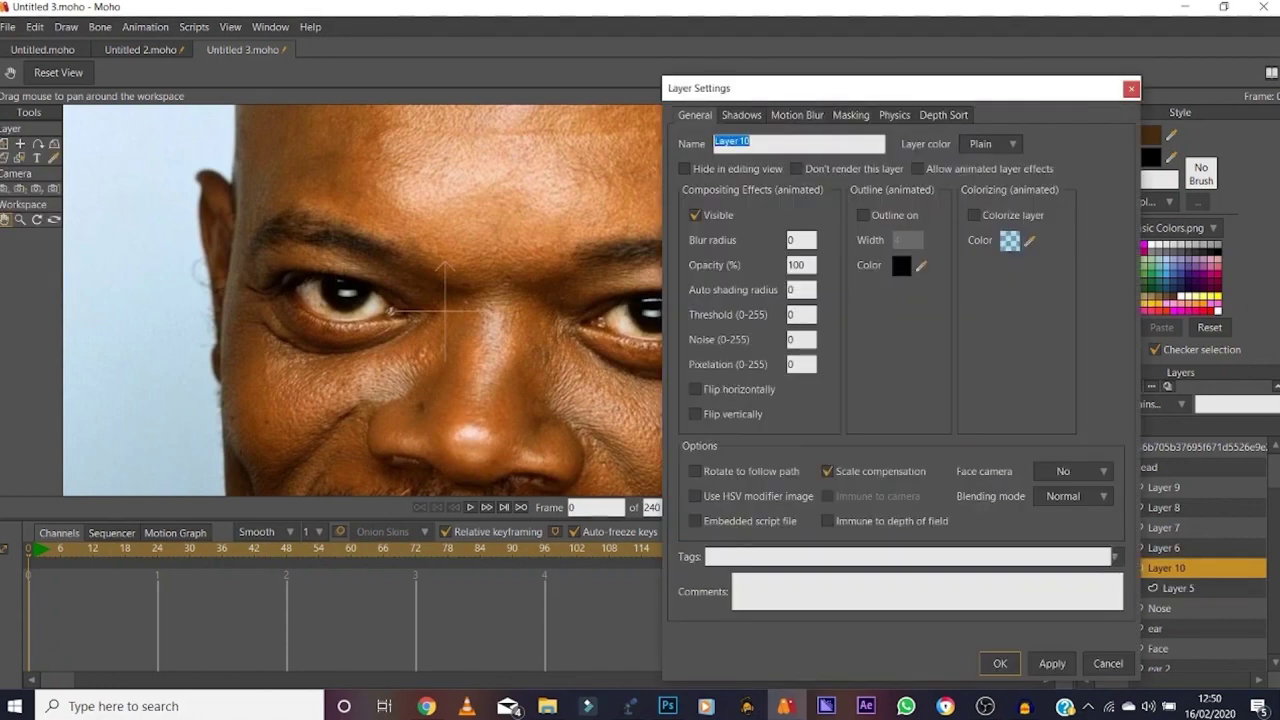
text(0)
key(Return)
Step: Rename Layer 5 inside the Open group as White and duplicate it as a layer named Pupil
click(1178, 588)
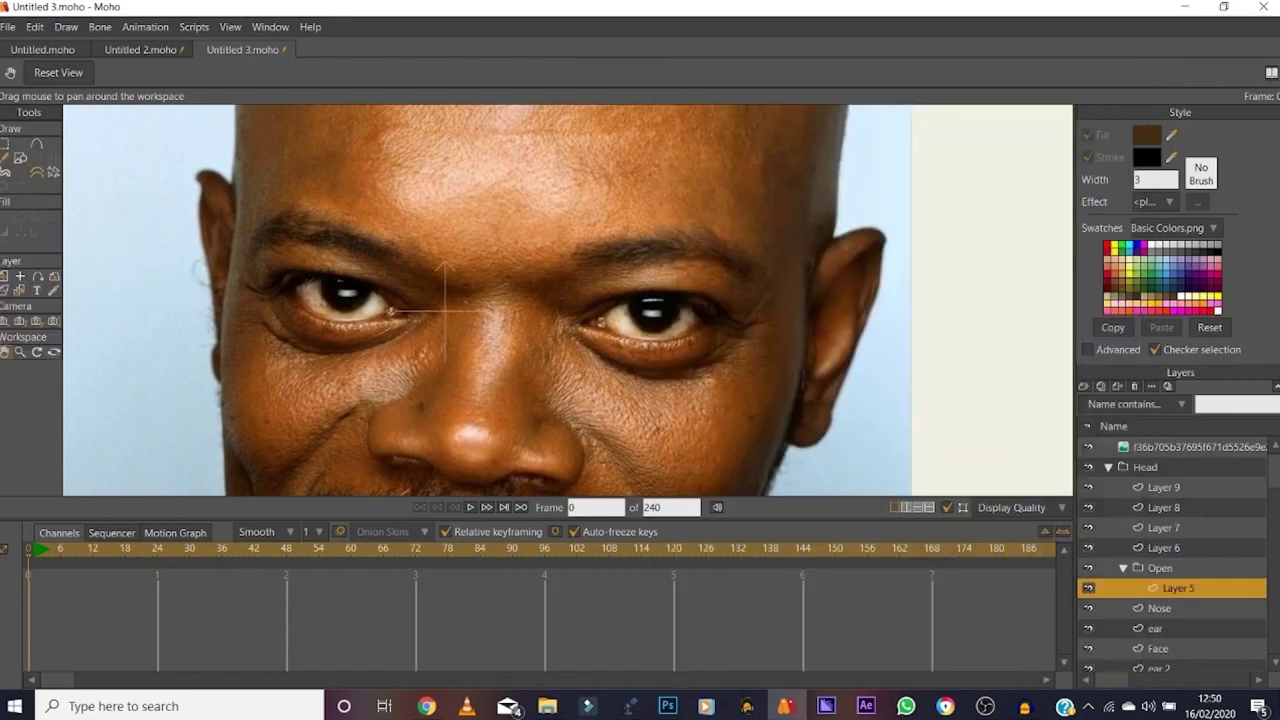
double_click(1178, 588)
text(White)
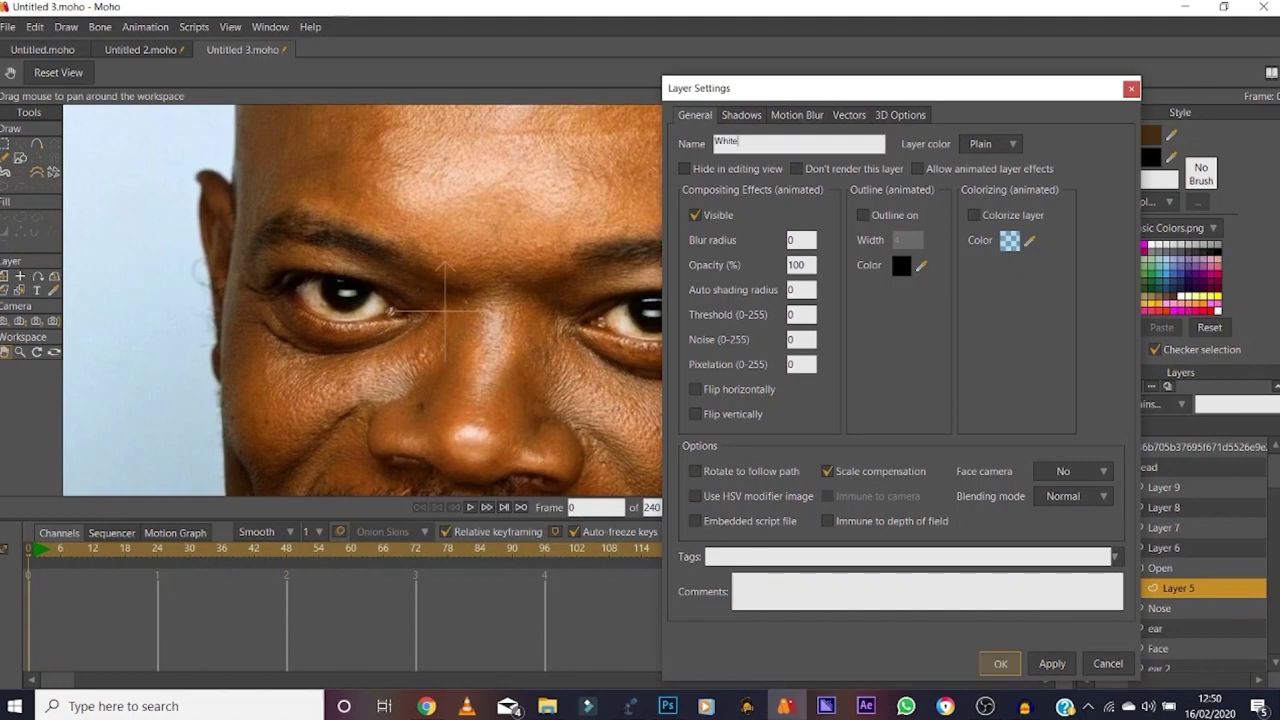
click(1000, 663)
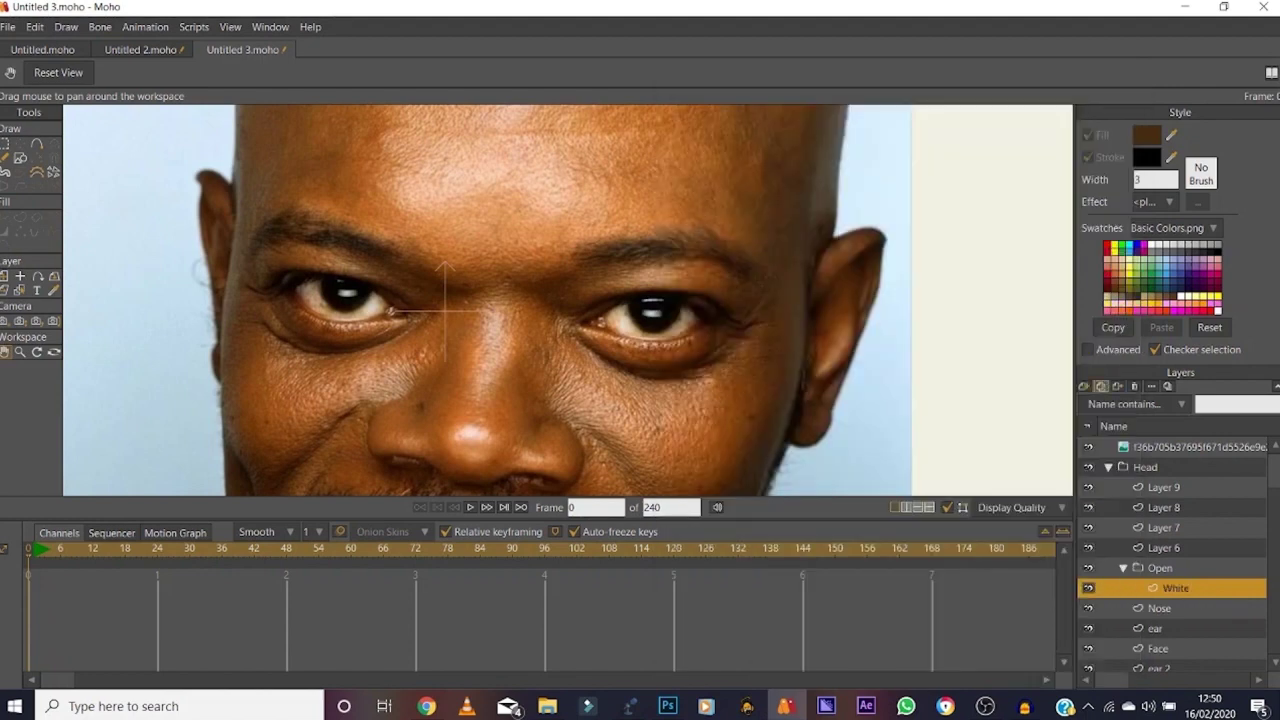
click(1101, 386)
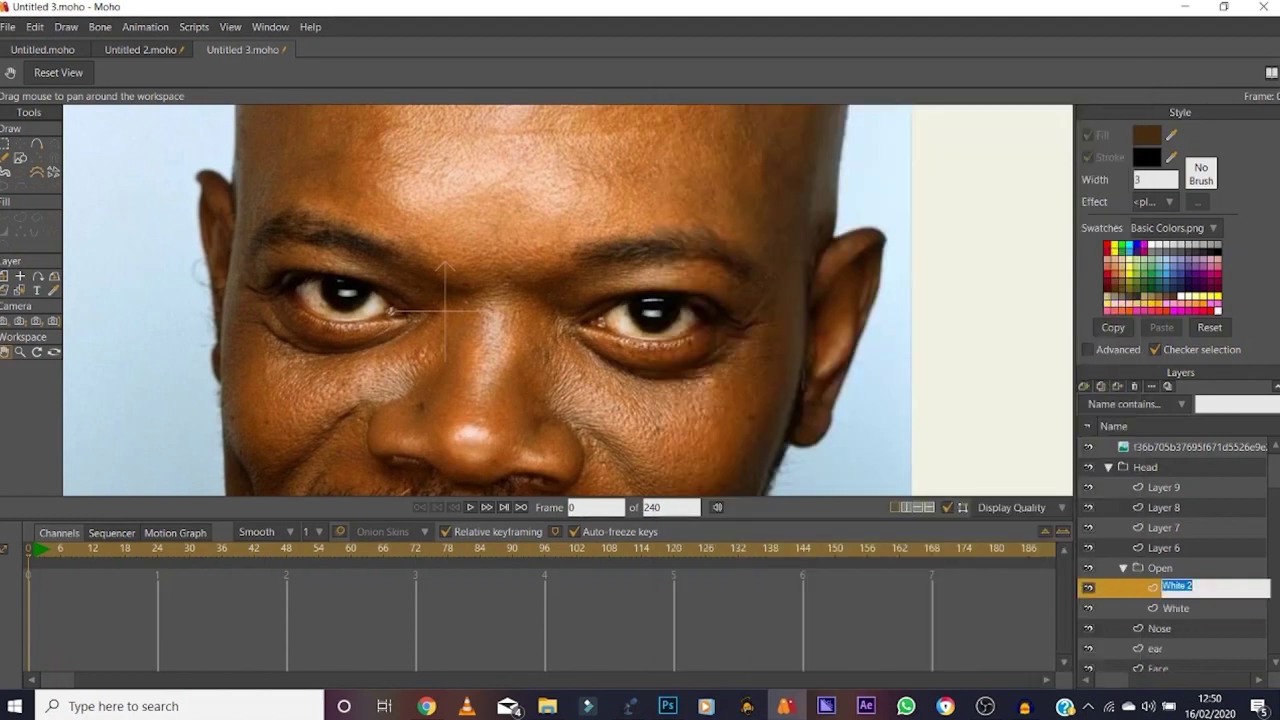
text(Pupil)
key(Return)
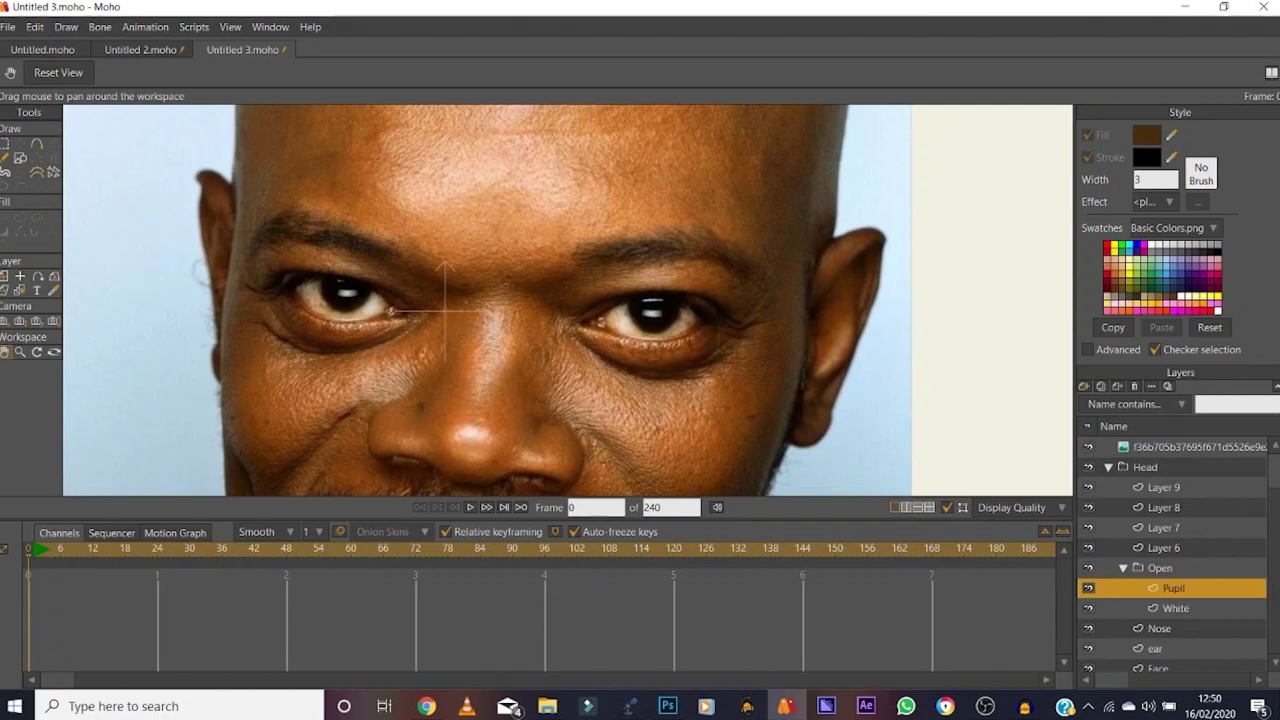
Step: Set the drawing style for the White layer to a 1.5 stroke width and a white FFFFFF fill
click(1176, 608)
double_click(1142, 180)
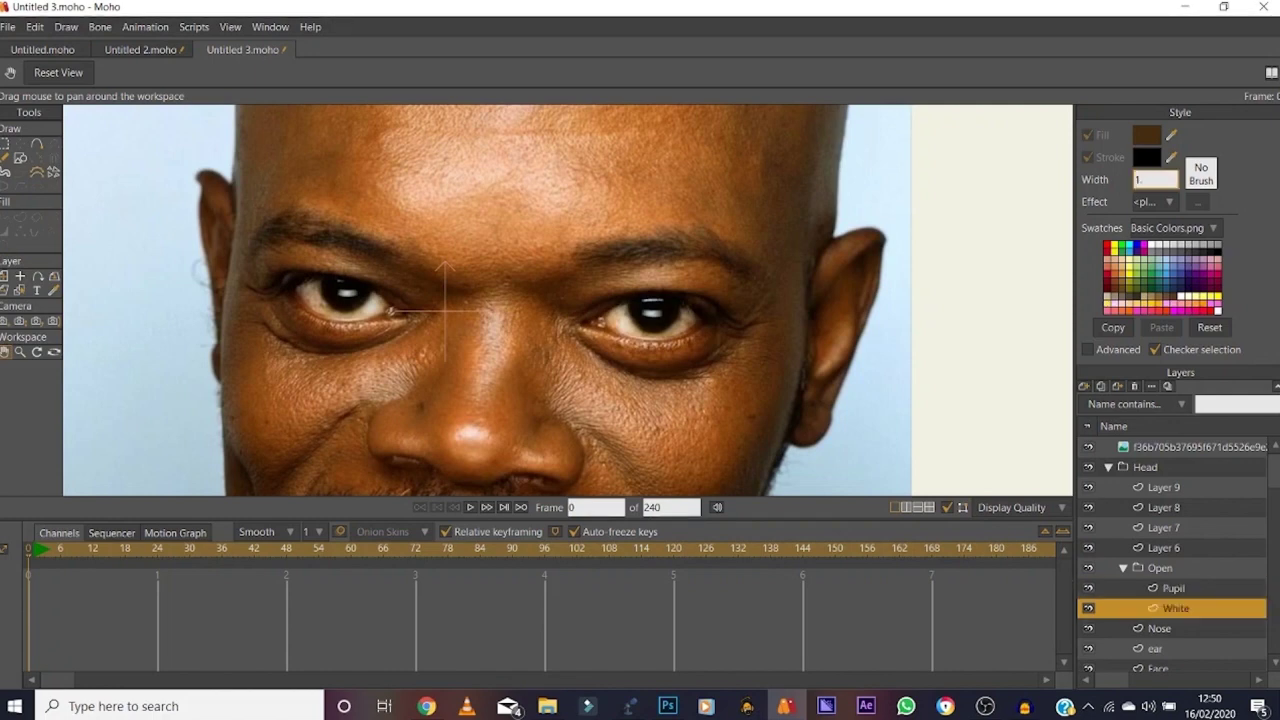
text(1.5)
key(Return)
click(1147, 135)
text(FFFFFF)
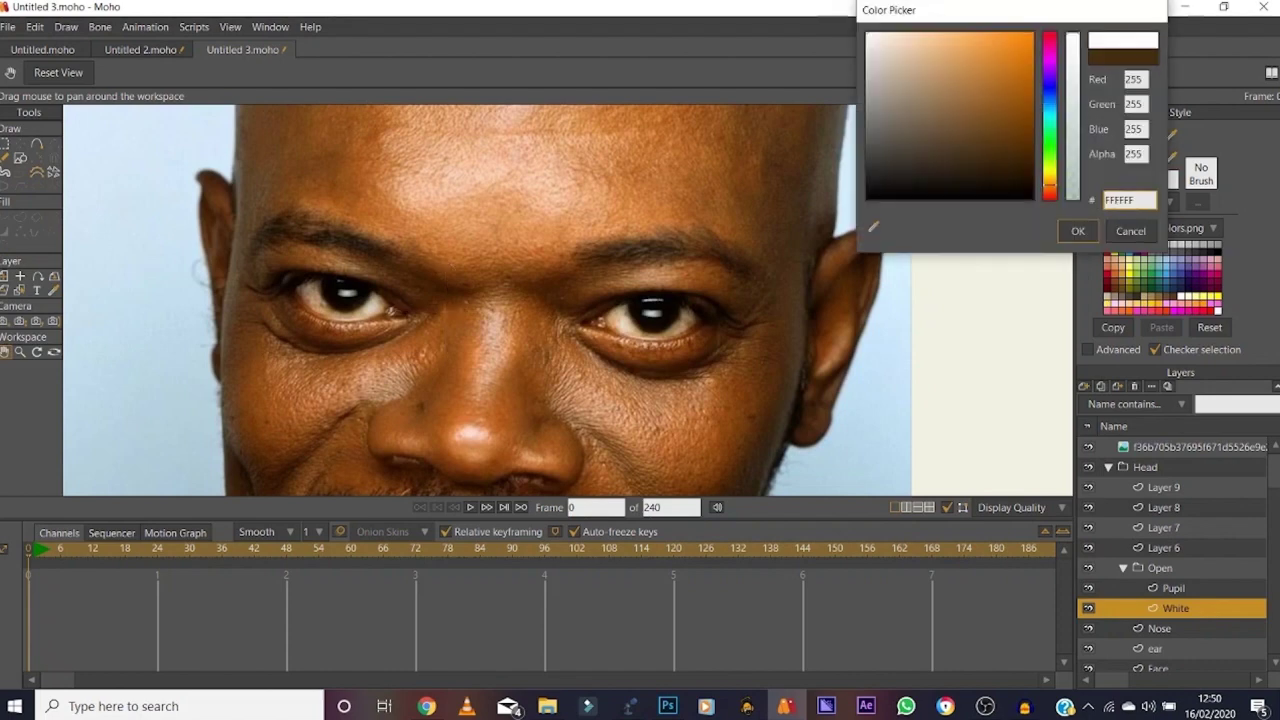
key(Return)
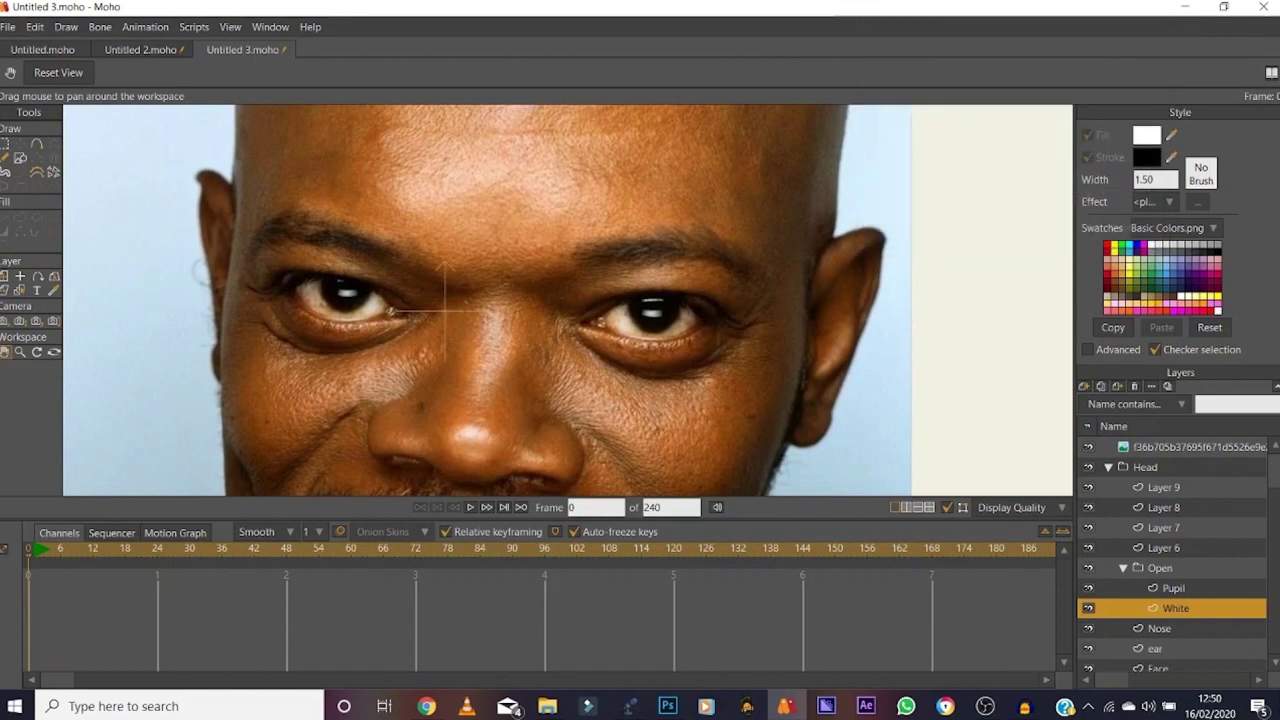
Step: Trace the white of the photo's left-hand eye as a closed shape on the White layer with Add Point
click(20, 352)
drag(311, 351, 458, 351)
key(a)
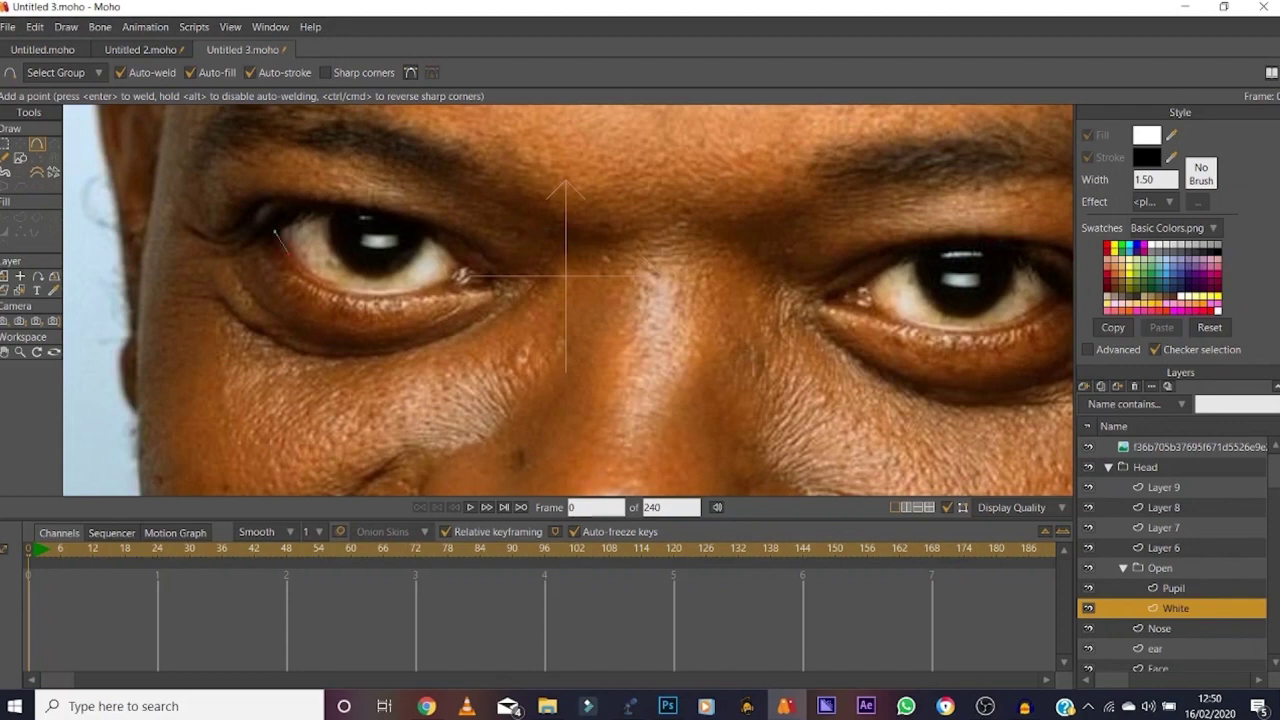
drag(290, 262, 410, 297)
drag(463, 272, 452, 245)
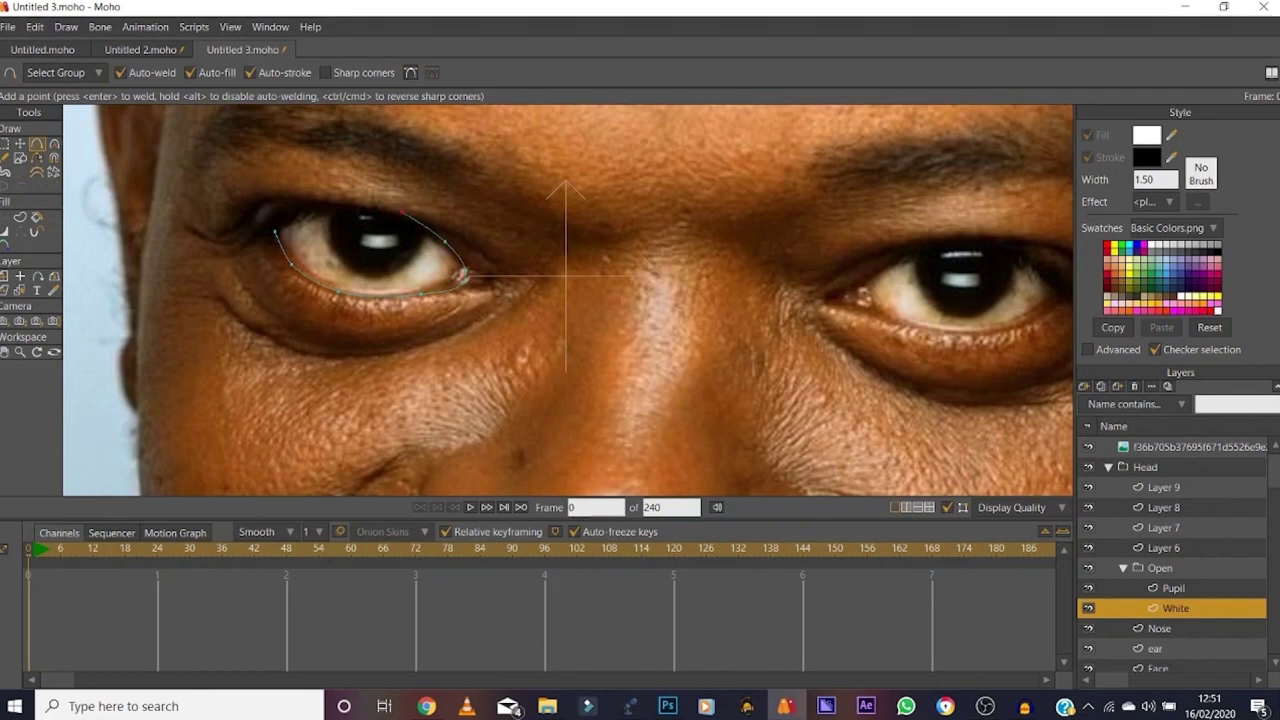
mouse_move(402, 212)
mouse_down()
mouse_move(296, 205)
mouse_move(275, 232)
mouse_up()
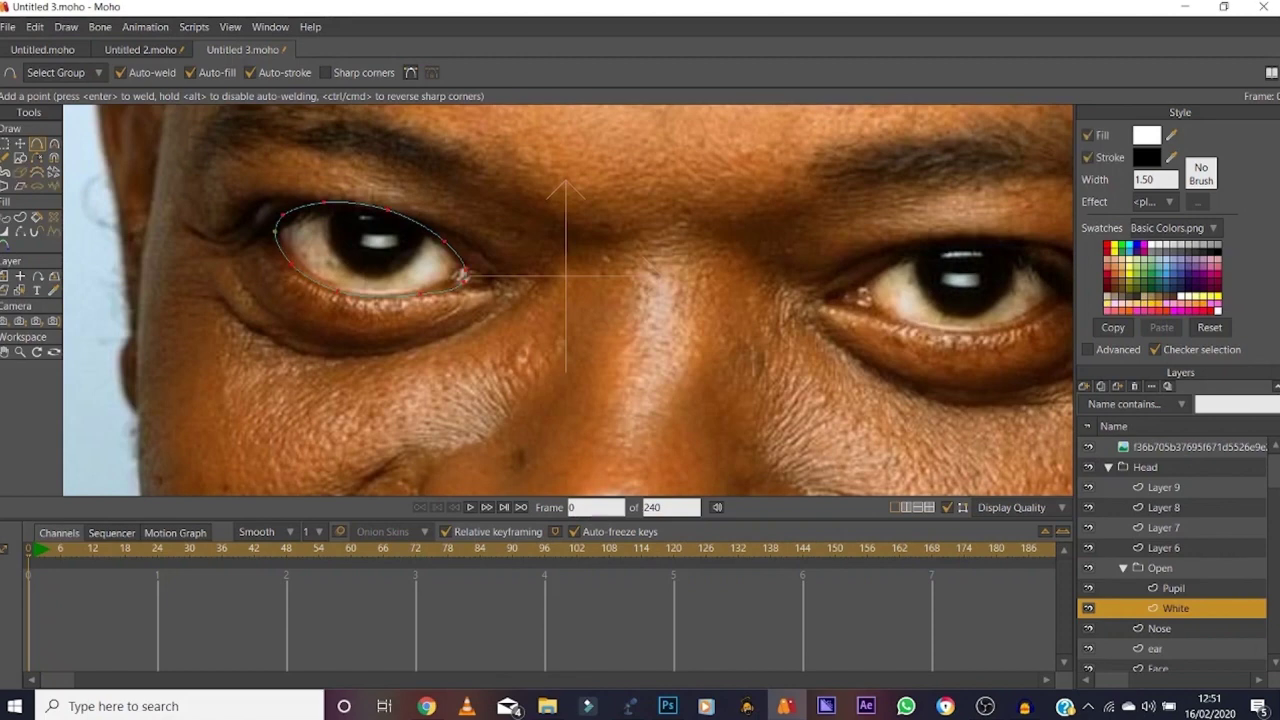
Step: Copy the eye-white shape, mirror and rotate the copy to fit the photo's other eye, and hide the reference photo
key(space)
drag(565, 275, 445, 283)
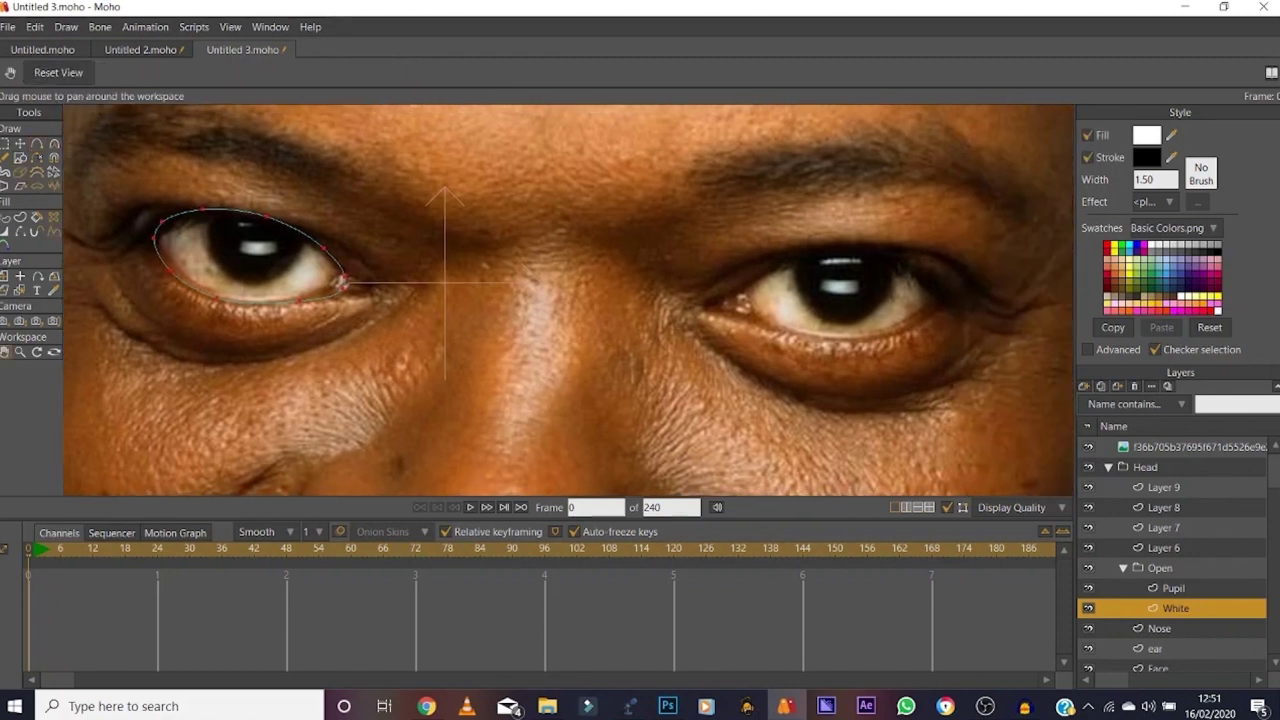
key(t)
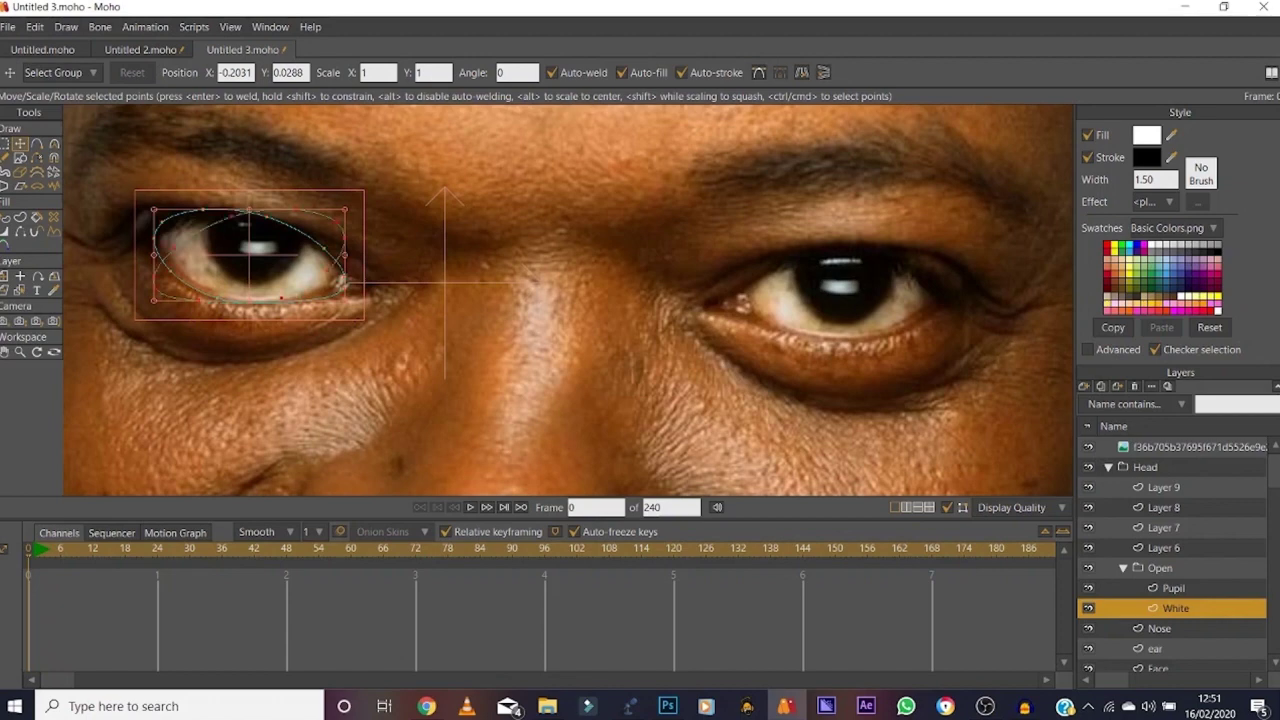
drag(249, 255, 819, 290)
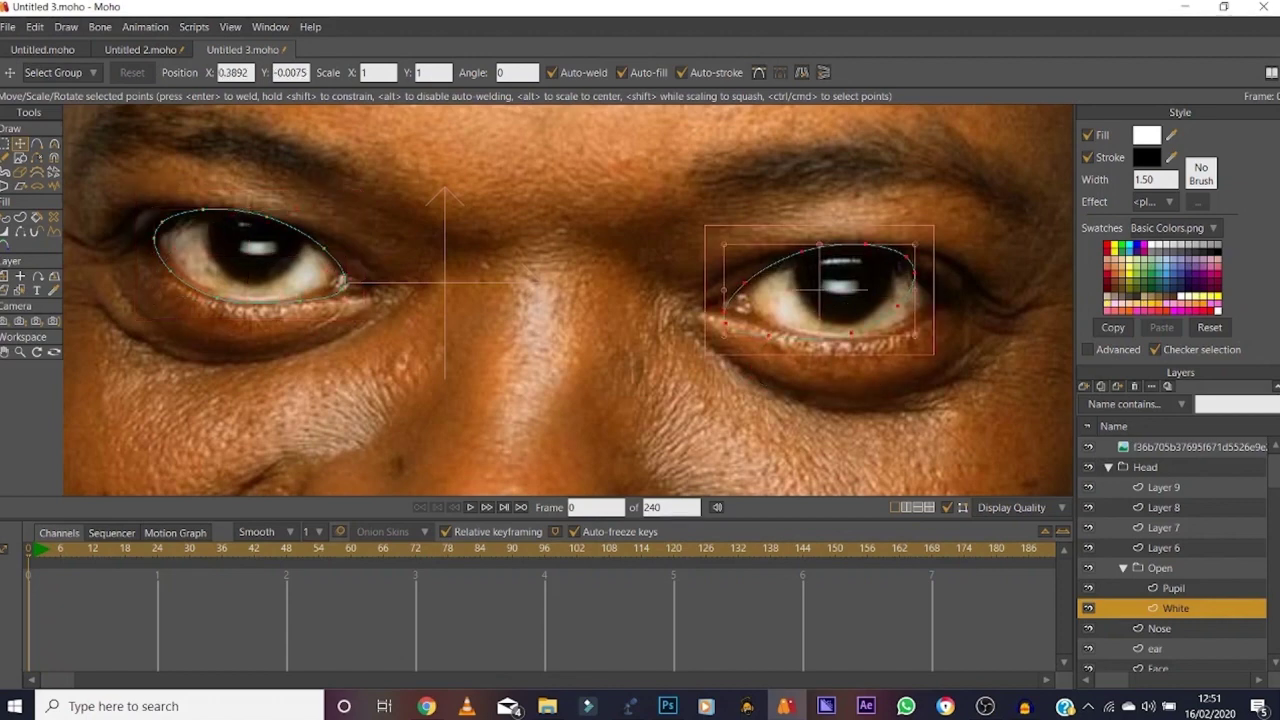
drag(925, 285, 925, 305)
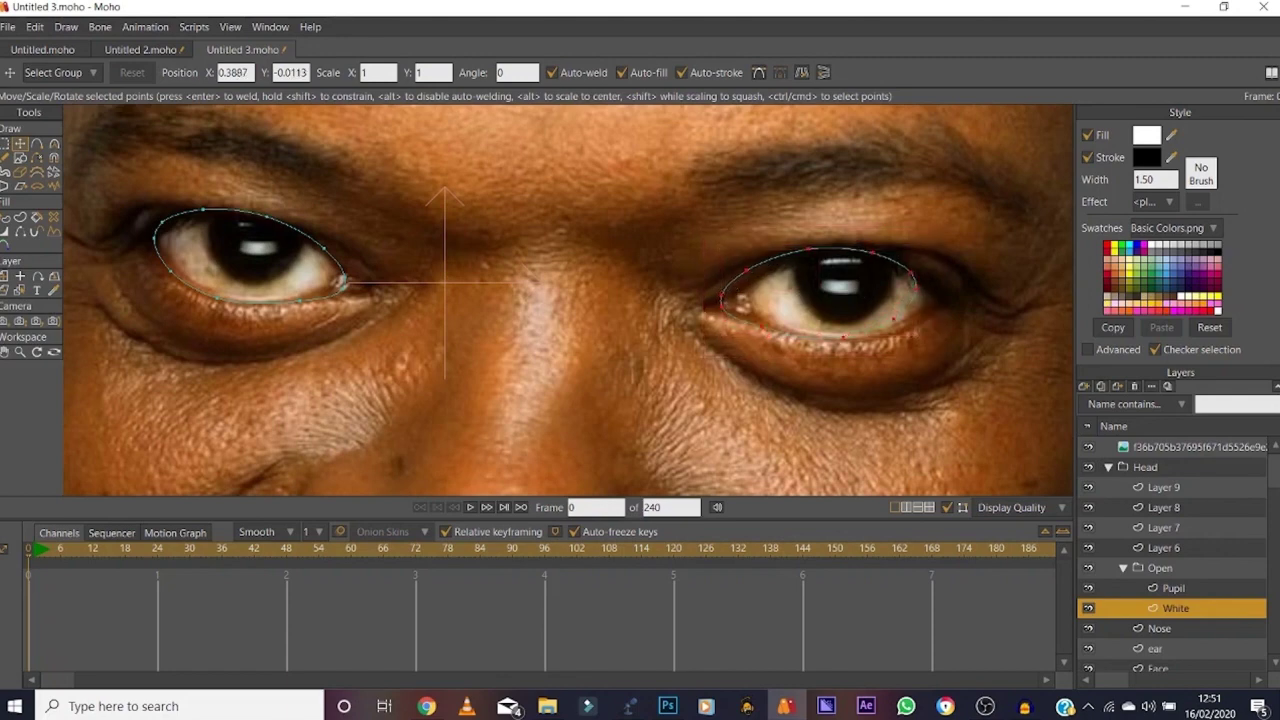
drag(819, 293, 839, 297)
key(Return)
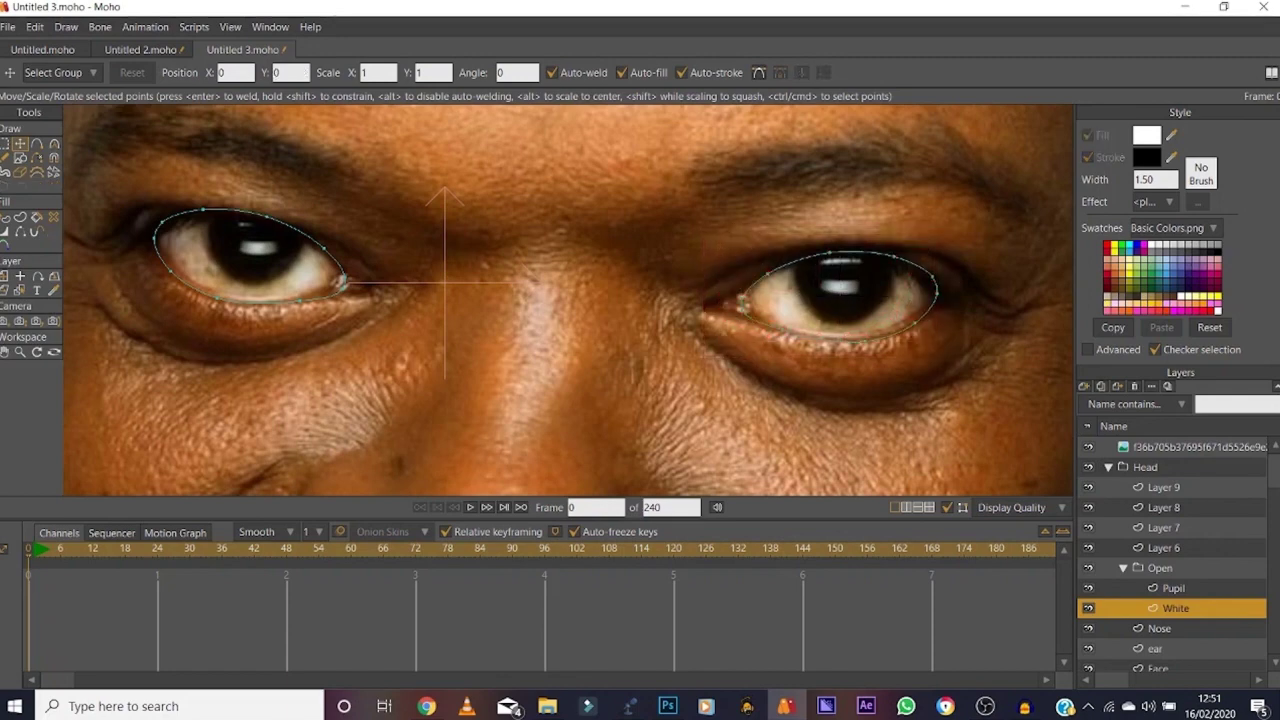
click(1088, 447)
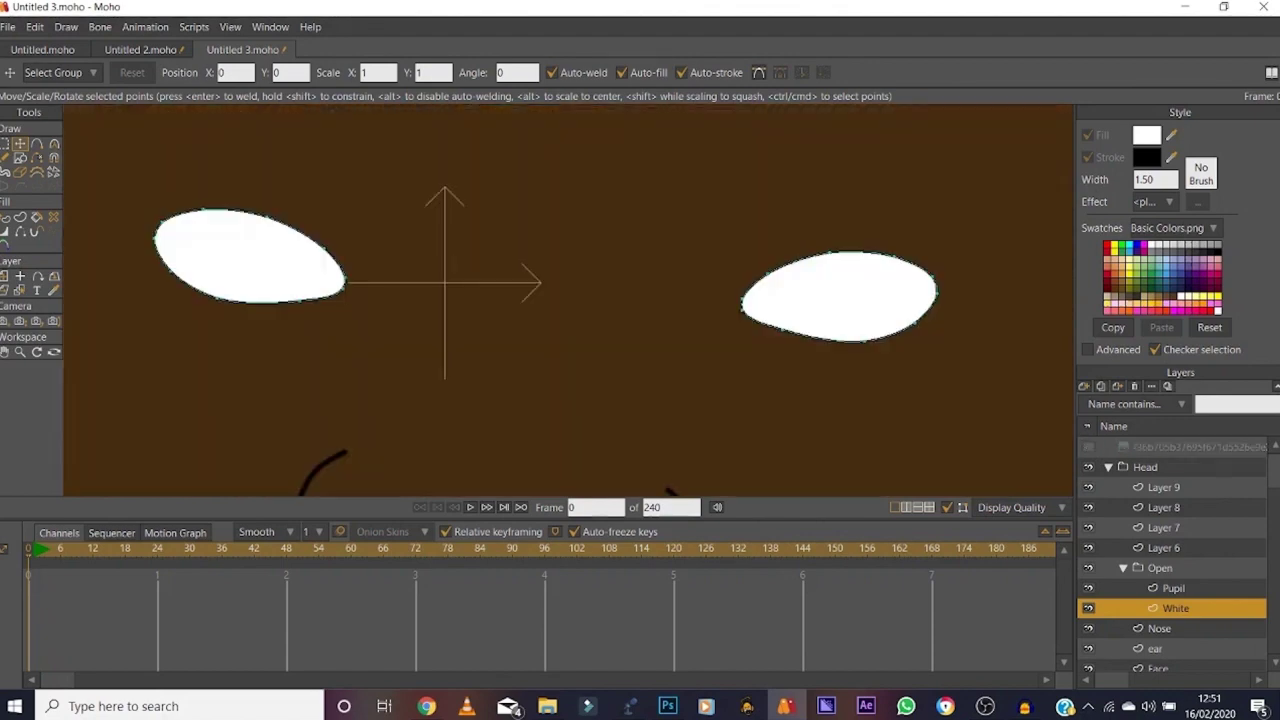
Step: Show the reference photo again and set the Pupil layer's fill color to dark brown 2D1F15
click(1088, 446)
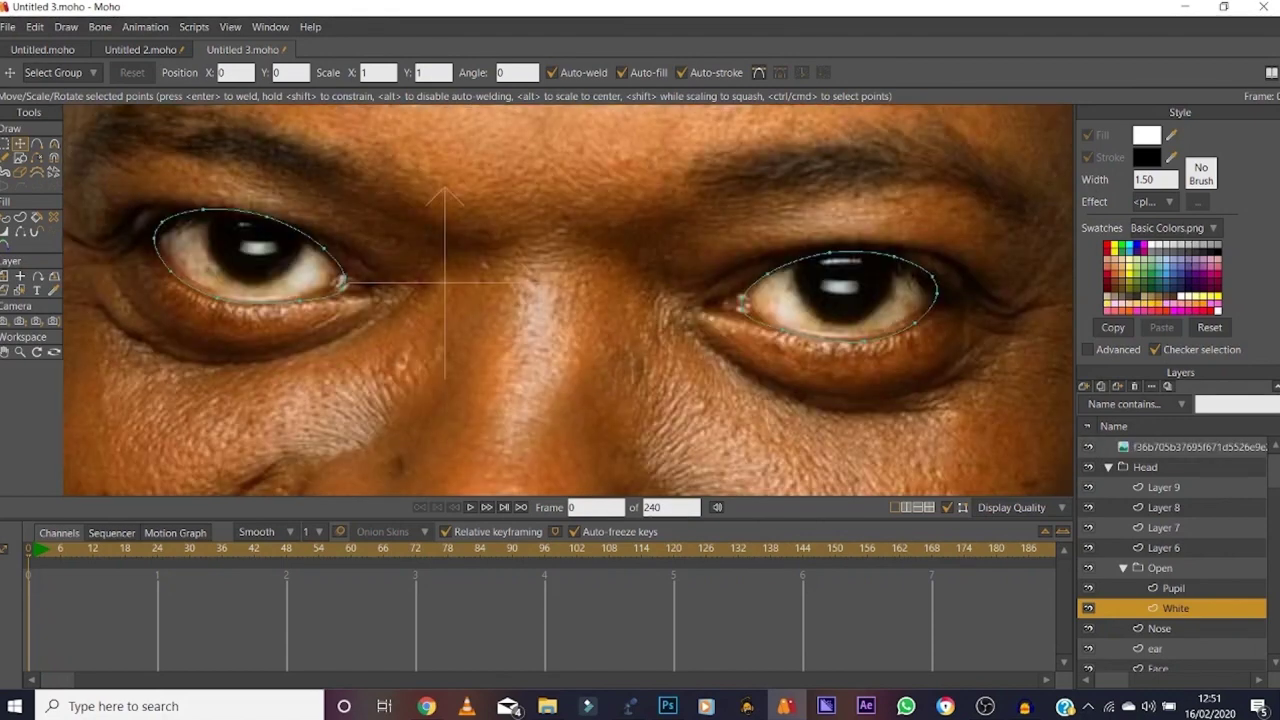
click(1174, 588)
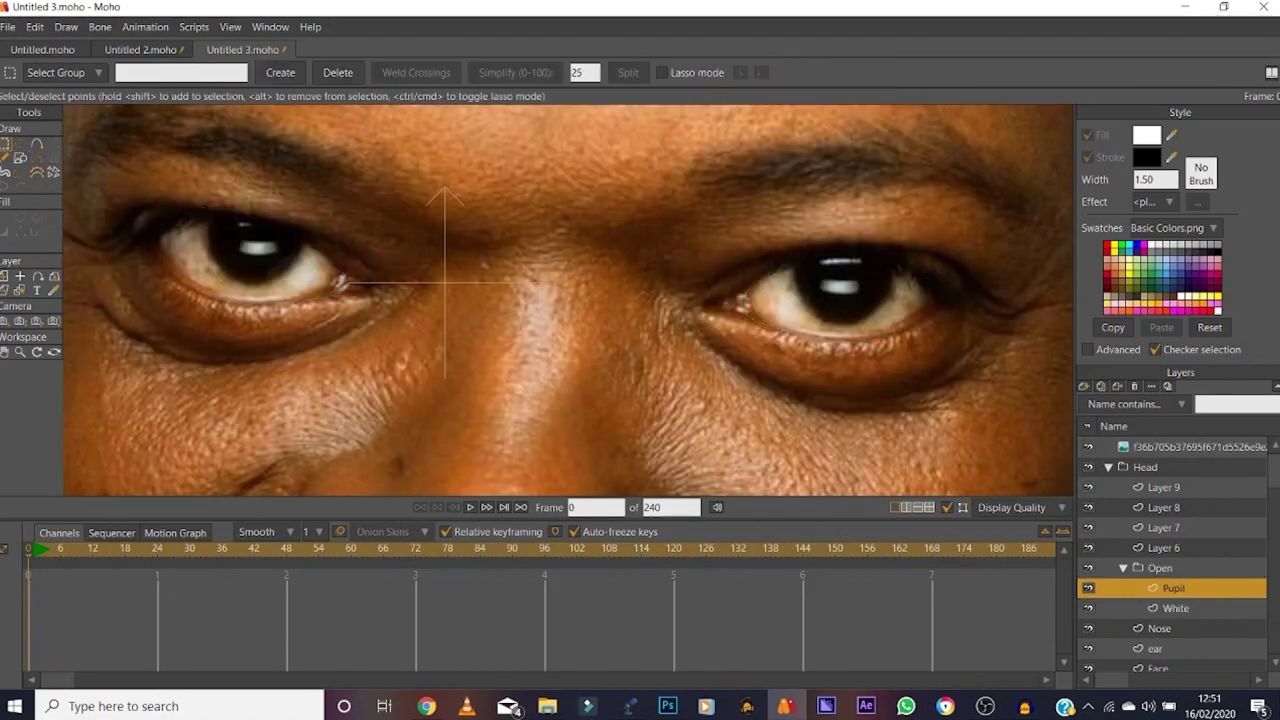
click(1146, 135)
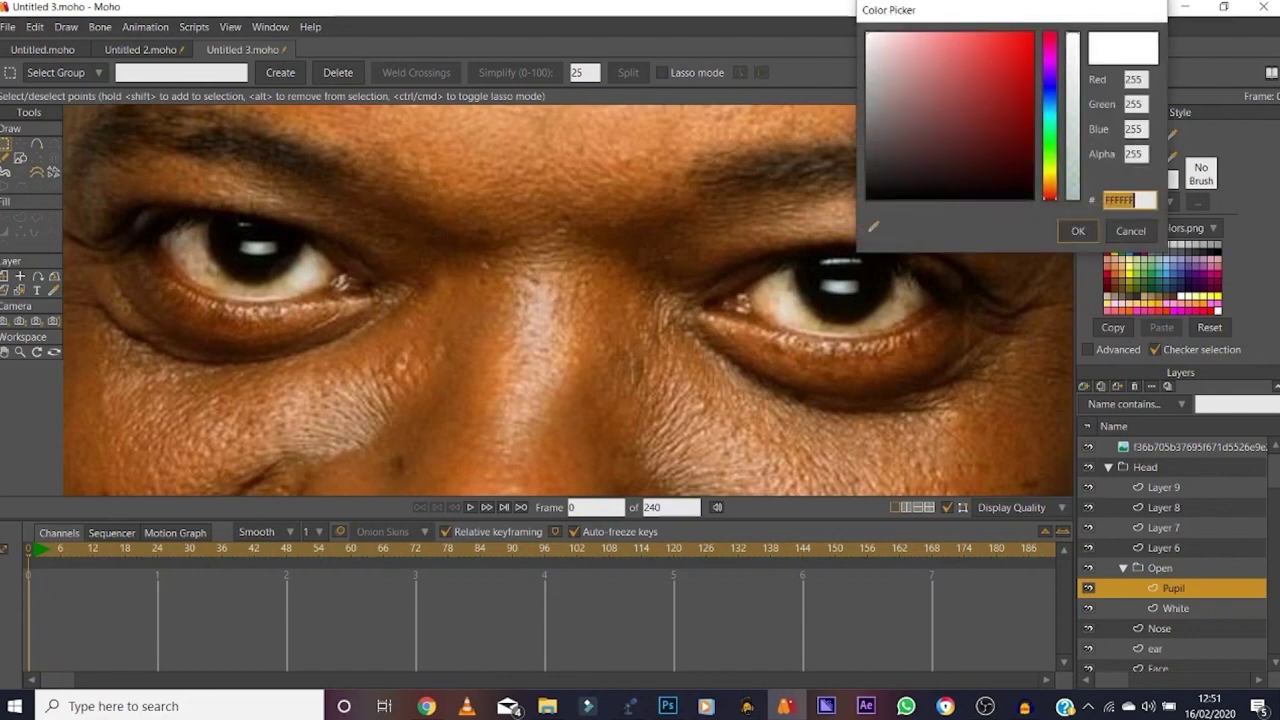
drag(1050, 177, 1050, 187)
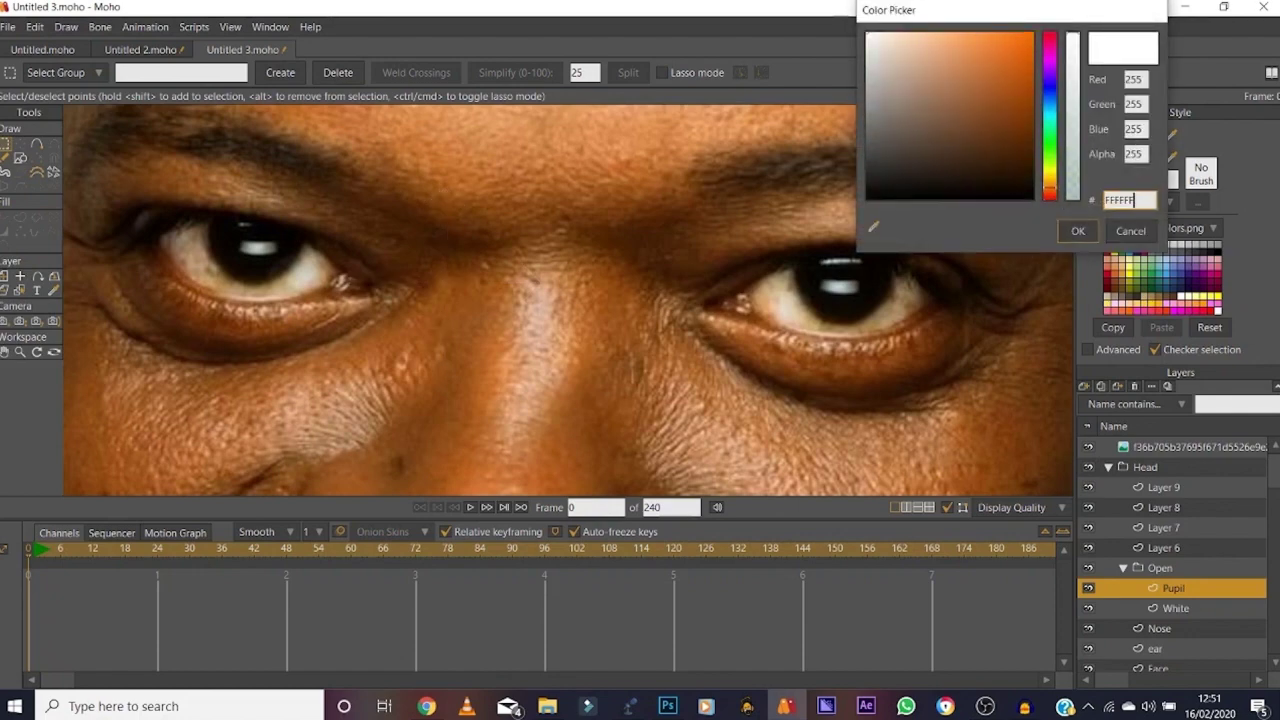
drag(975, 135, 952, 170)
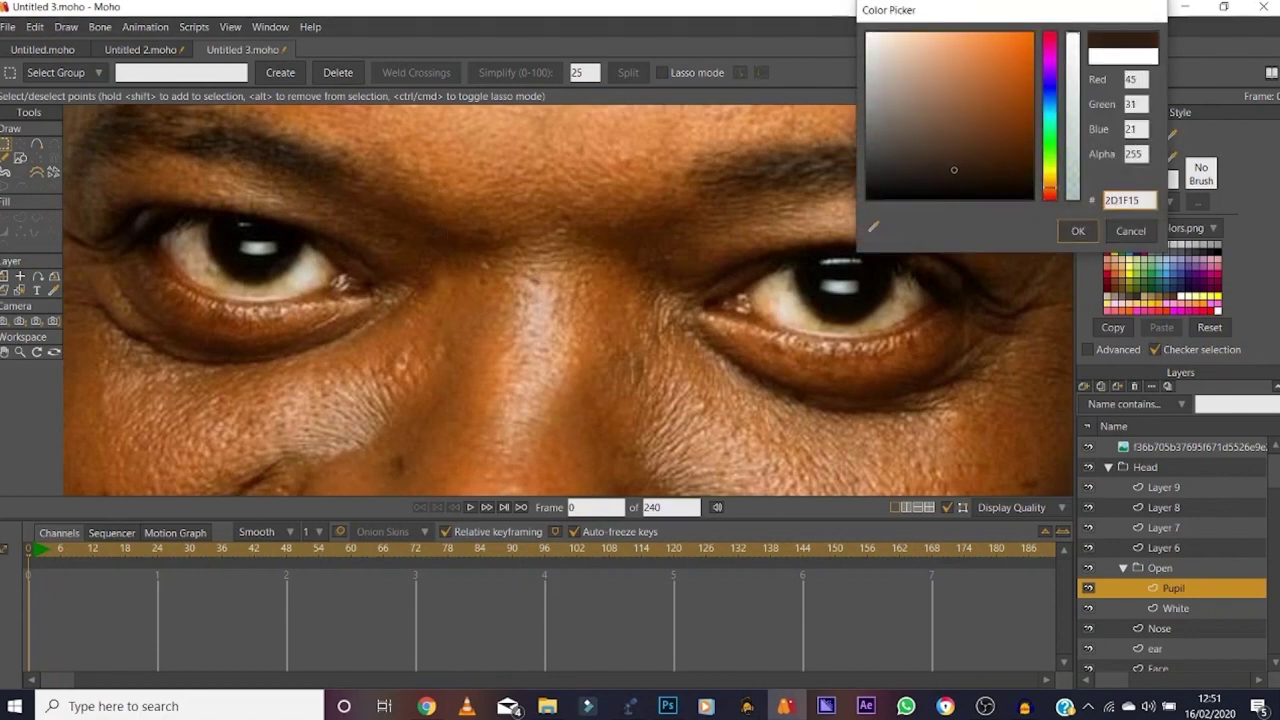
click(1078, 231)
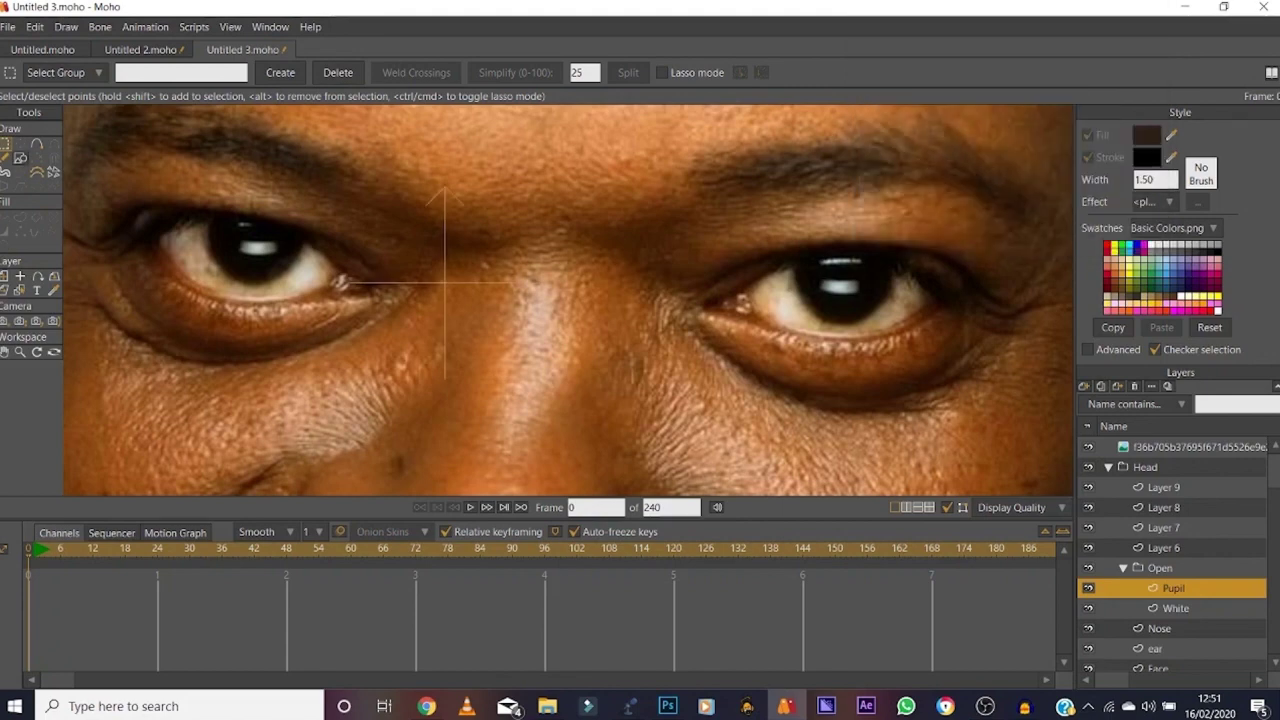
Step: Draw a circle around the iris of the photo's left-hand eye on the Pupil layer
click(20, 158)
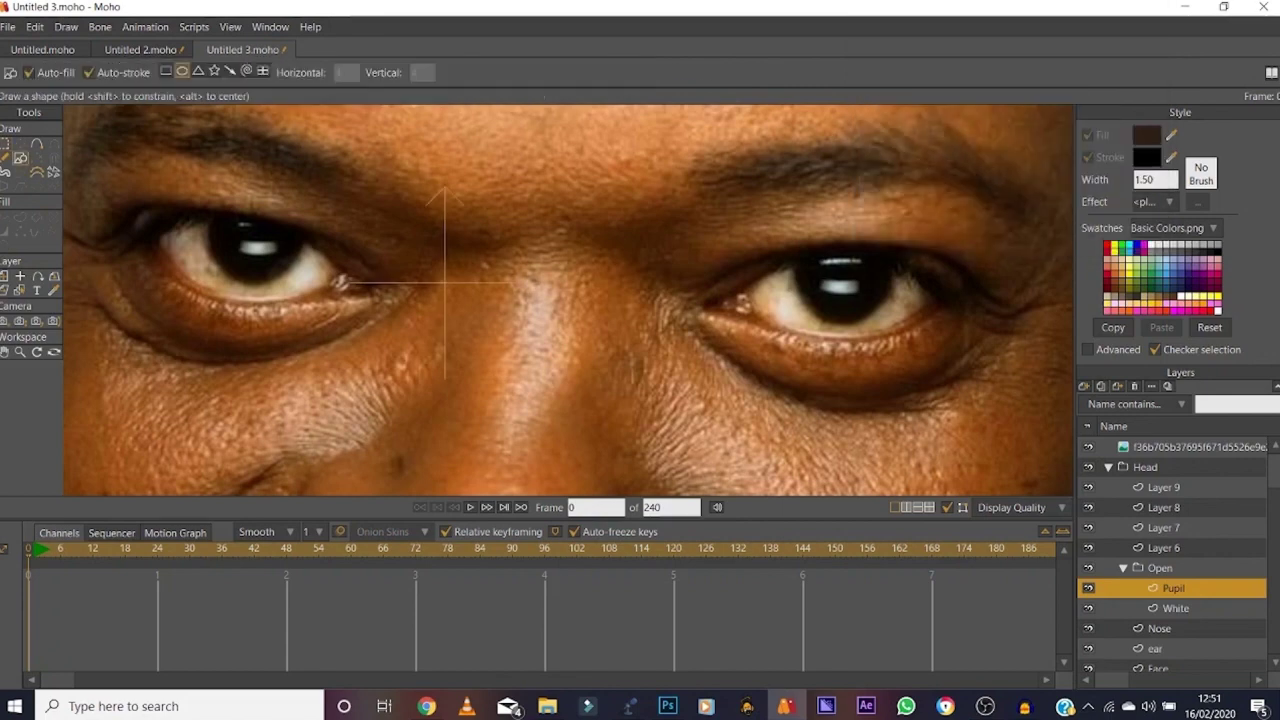
drag(208, 195, 302, 288)
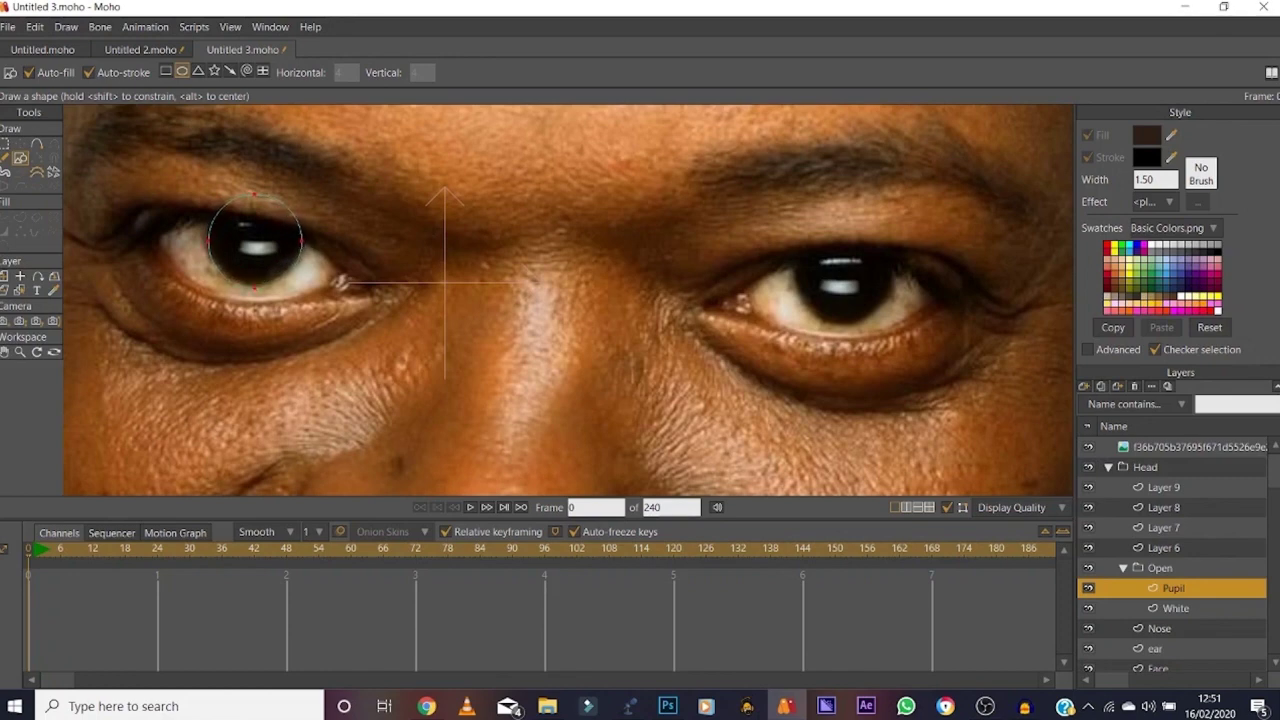
drag(318, 188, 402, 244)
key(ctrl+z)
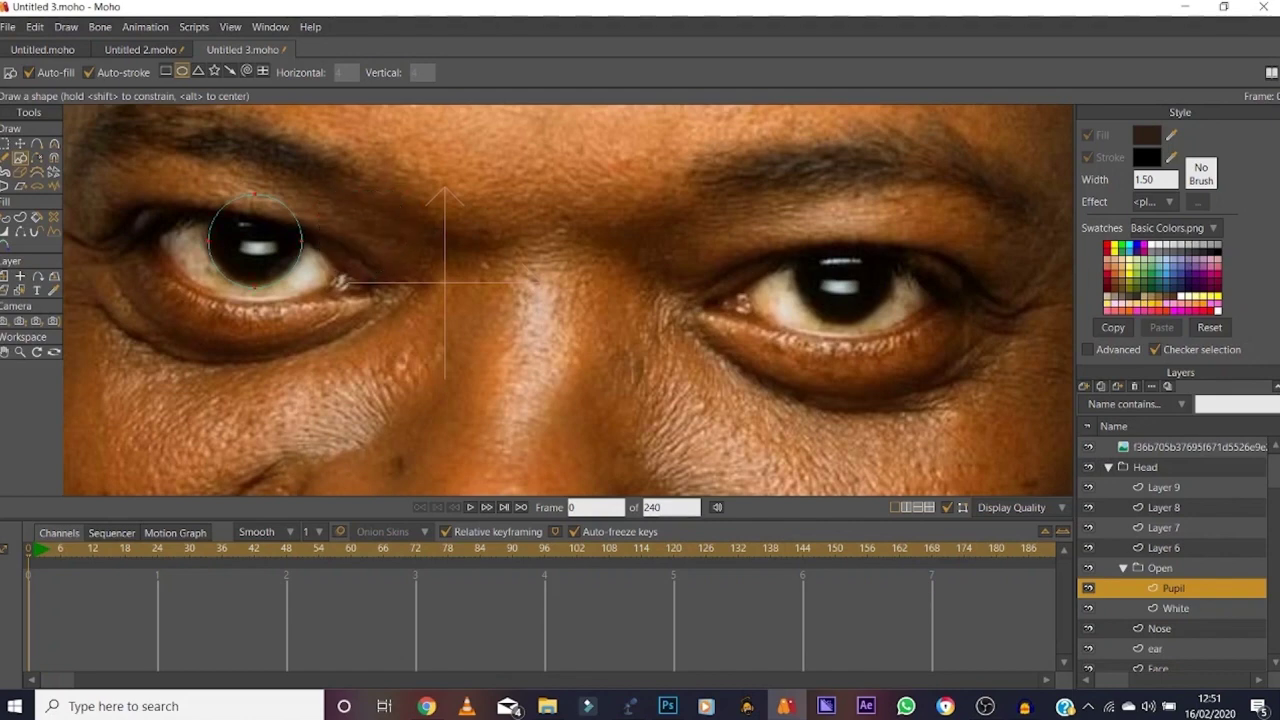
Step: Duplicate the iris circle and shrink the copy to a small pupil circle centered inside it
key(t)
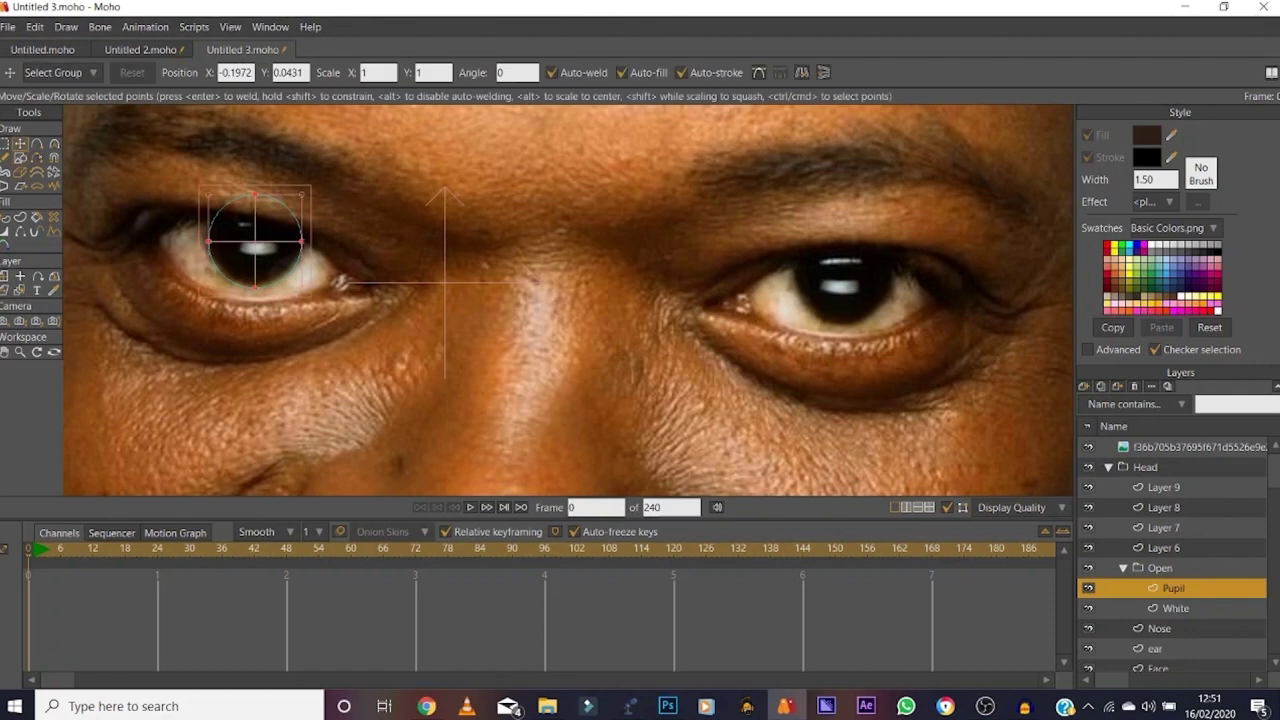
click(445, 283)
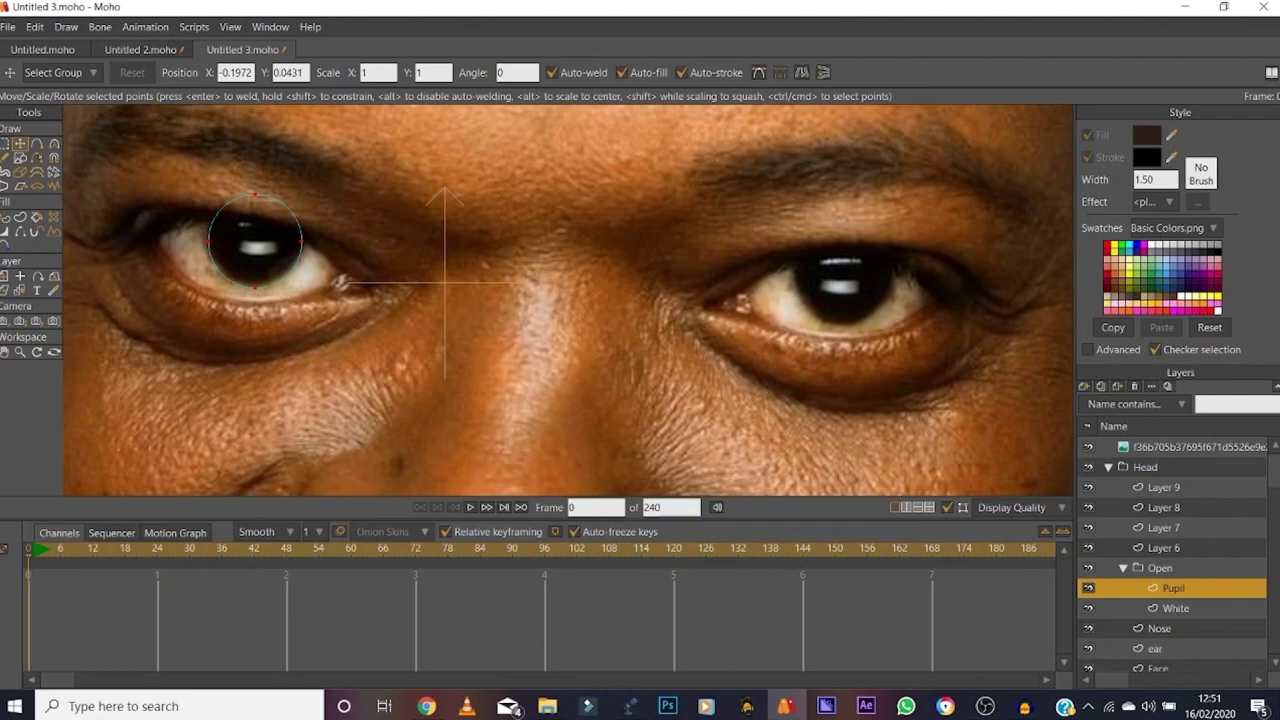
key(ctrl+a)
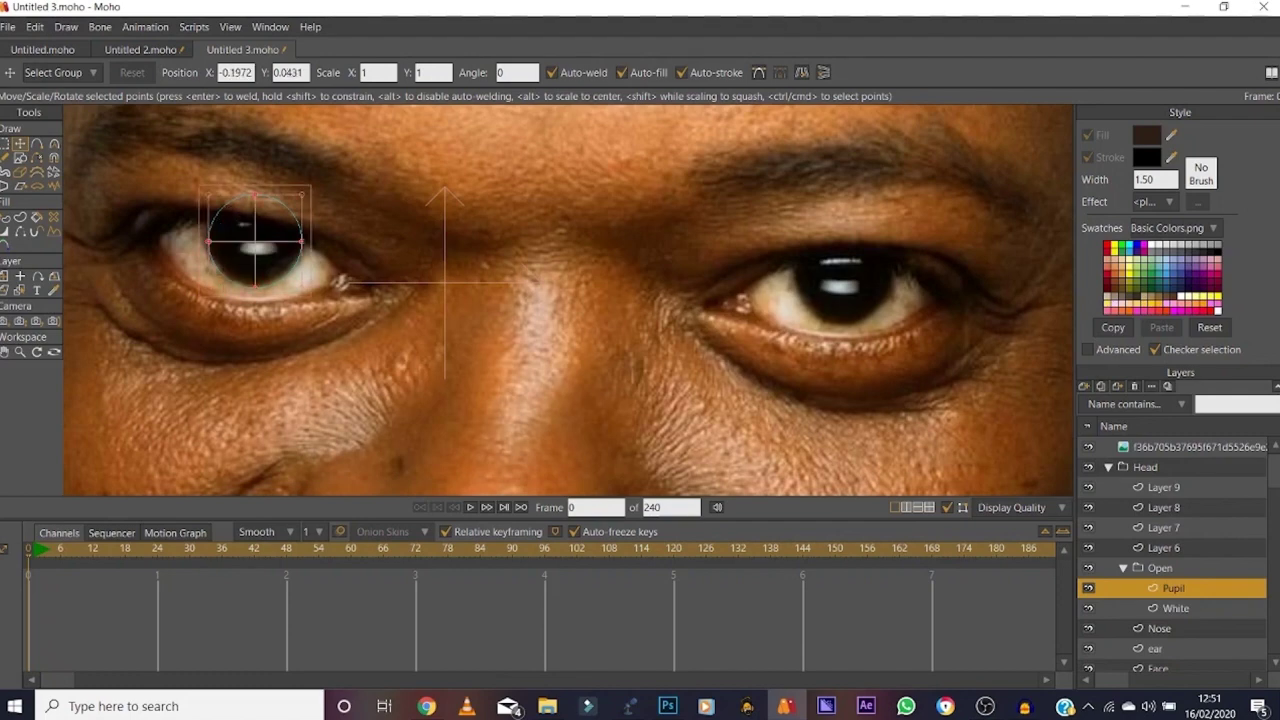
drag(302, 194, 254, 240)
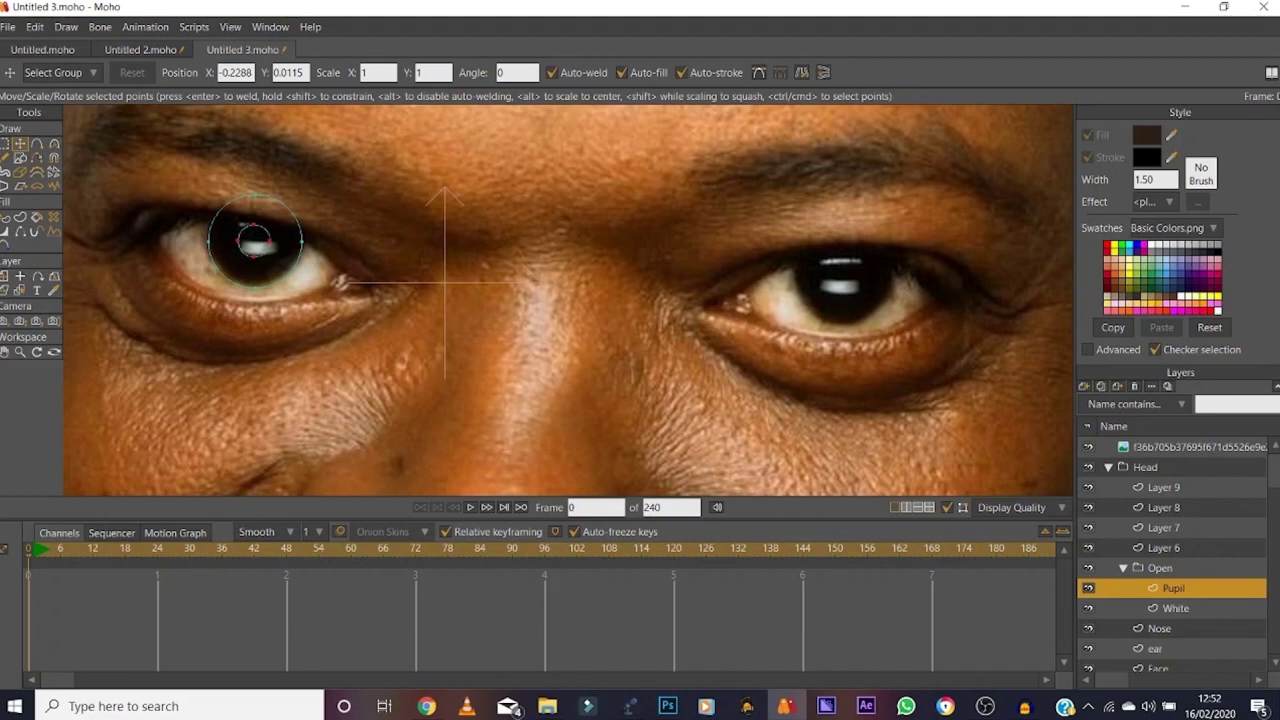
Step: Set the fill color of the small inner pupil circle to black 000000
key(q)
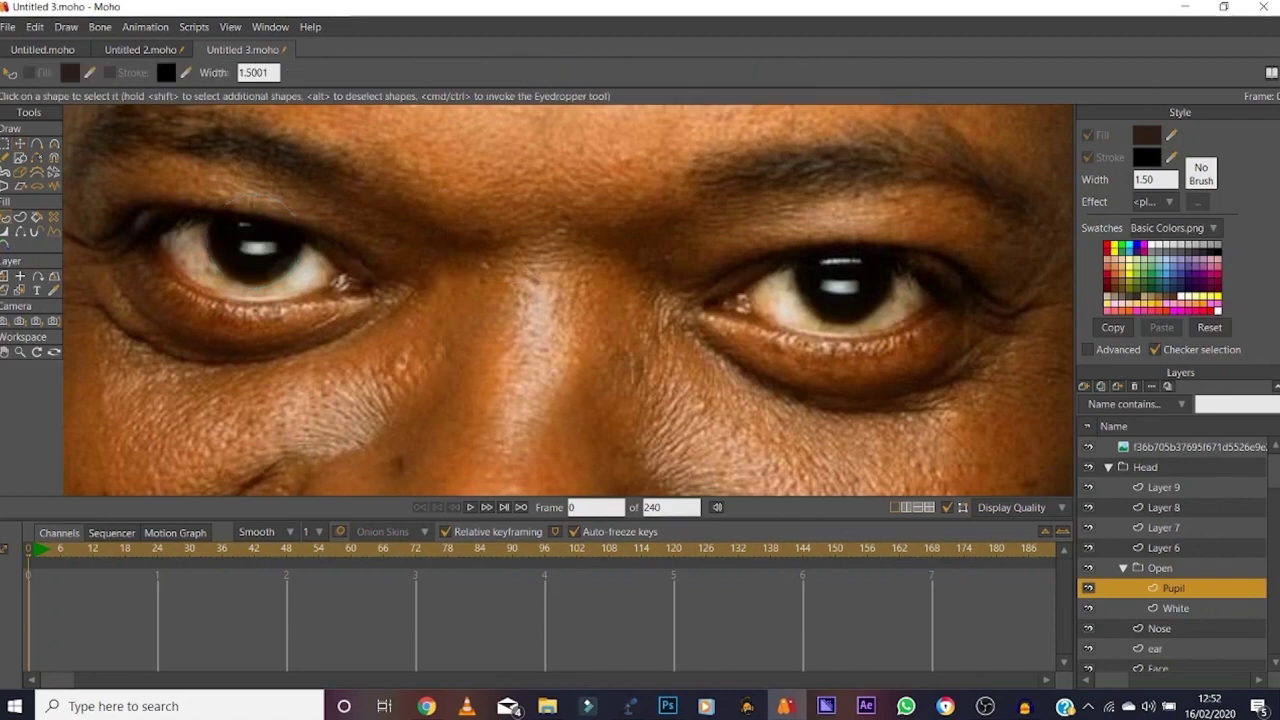
click(254, 246)
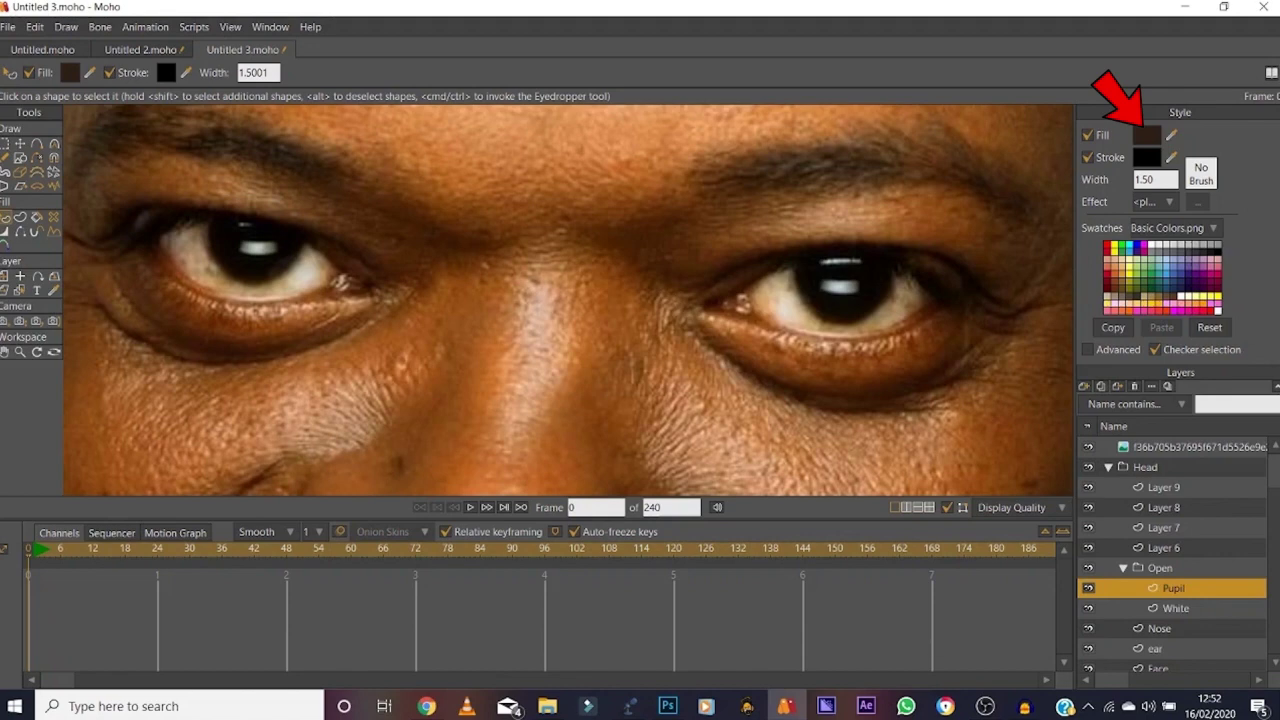
click(1147, 135)
text(000000)
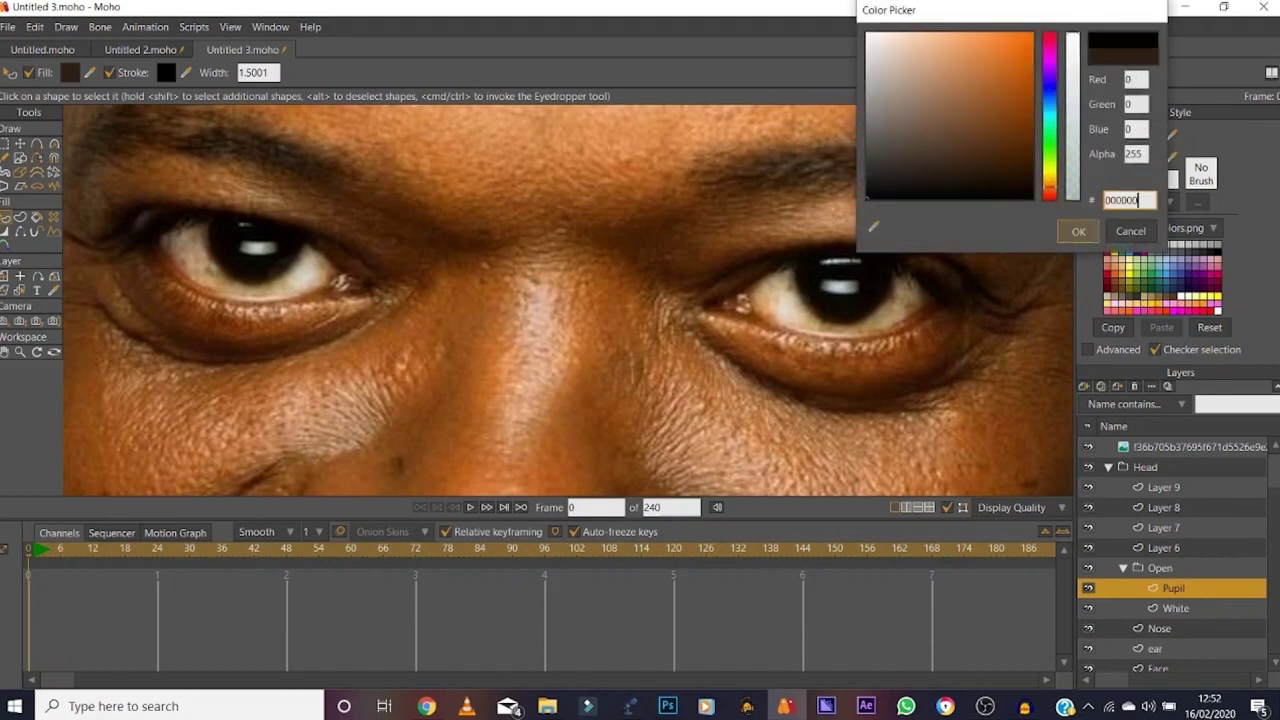
key(Return)
Step: Duplicate the pupil circle, shrink the copy and place it at the pupil's upper right as a highlight
key(t)
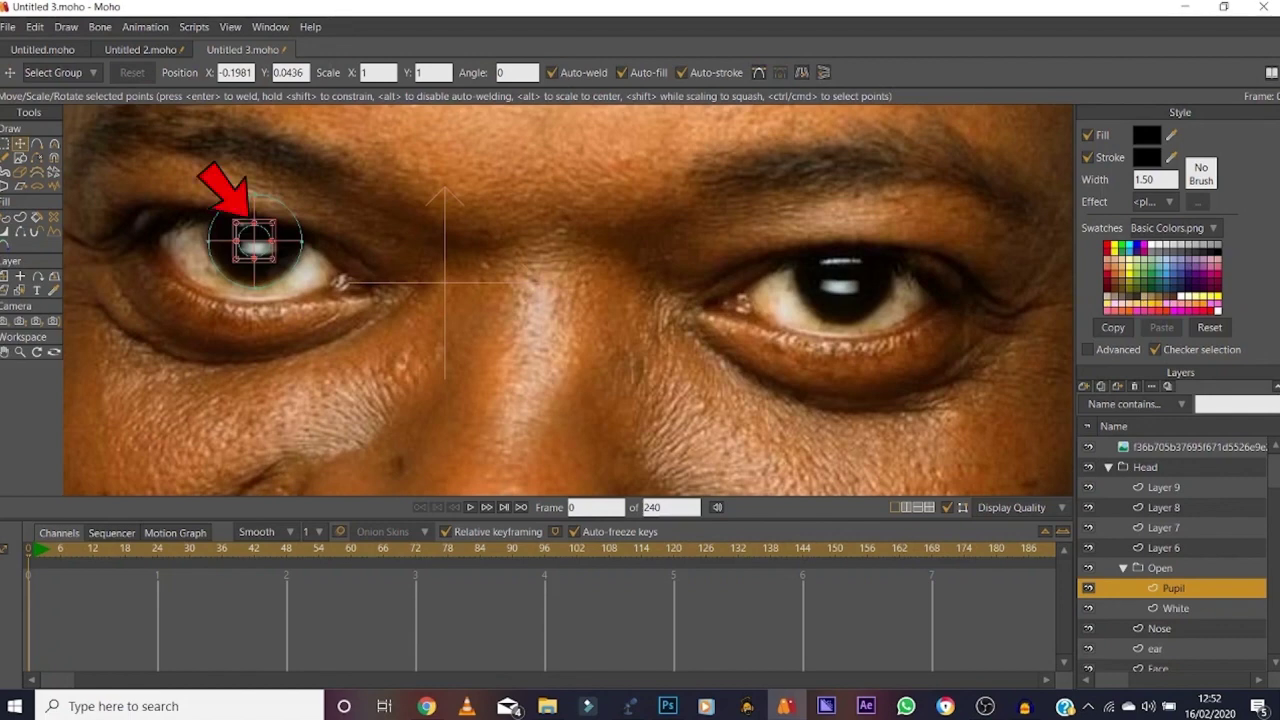
mouse_move(272, 223)
mouse_down()
mouse_move(249, 247)
mouse_move(271, 224)
mouse_up()
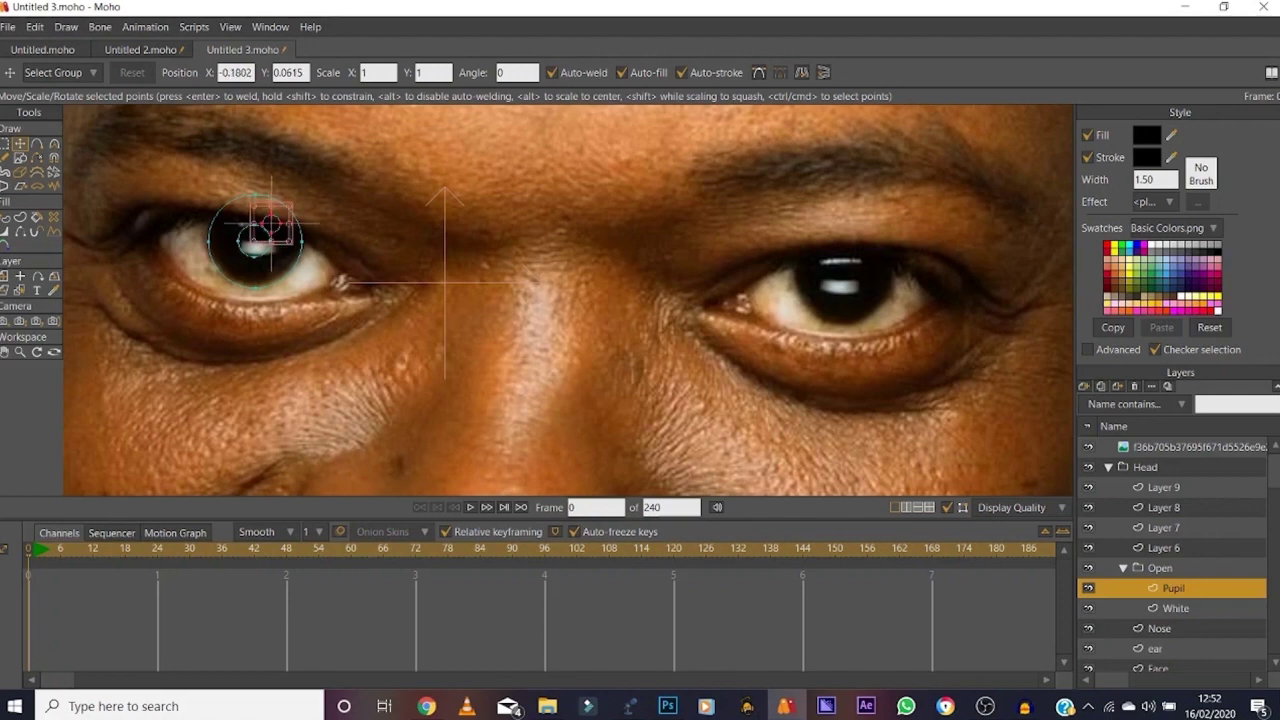
key(Escape)
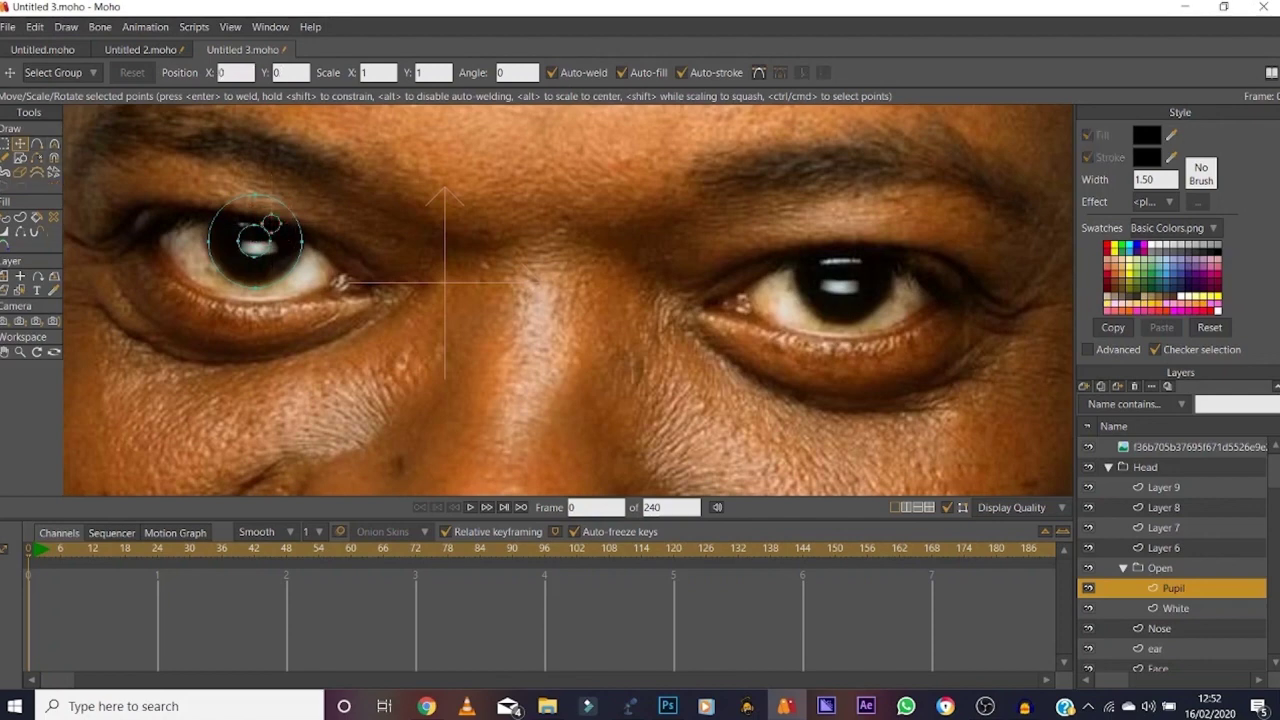
Step: Set the highlight circle's fill color to white FFFFFF and hide the reference photo
key(q)
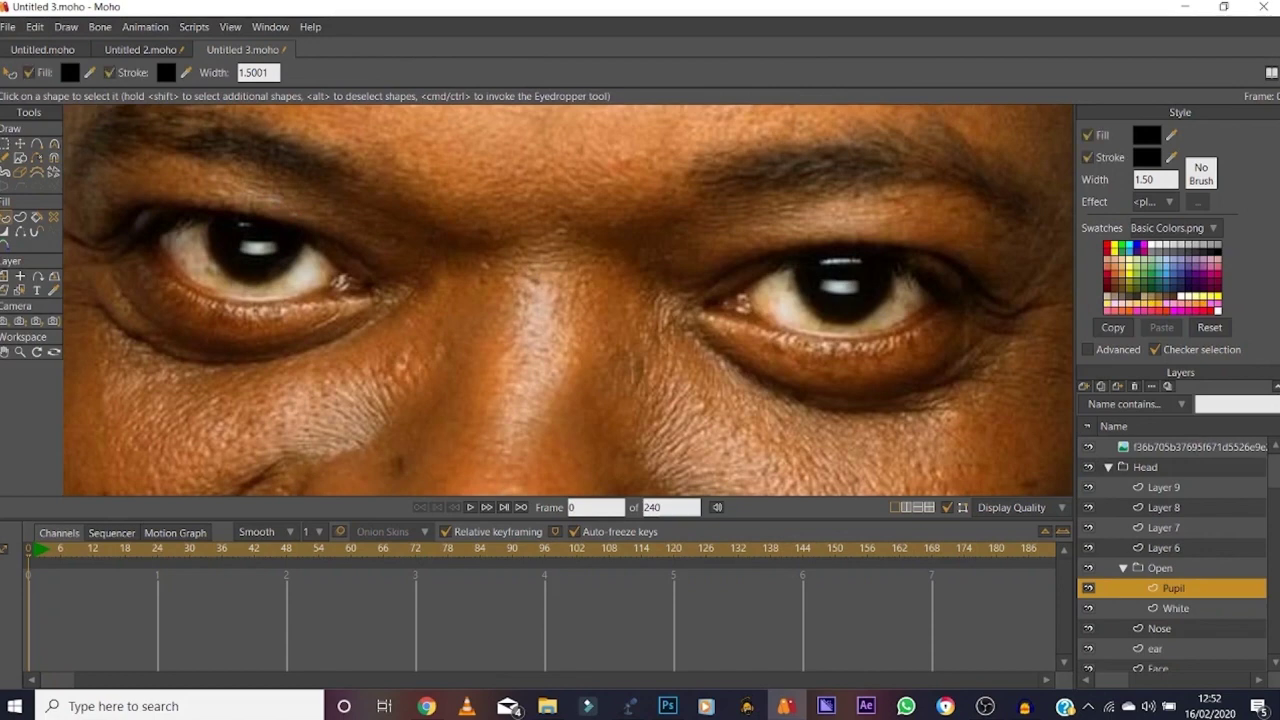
click(1146, 135)
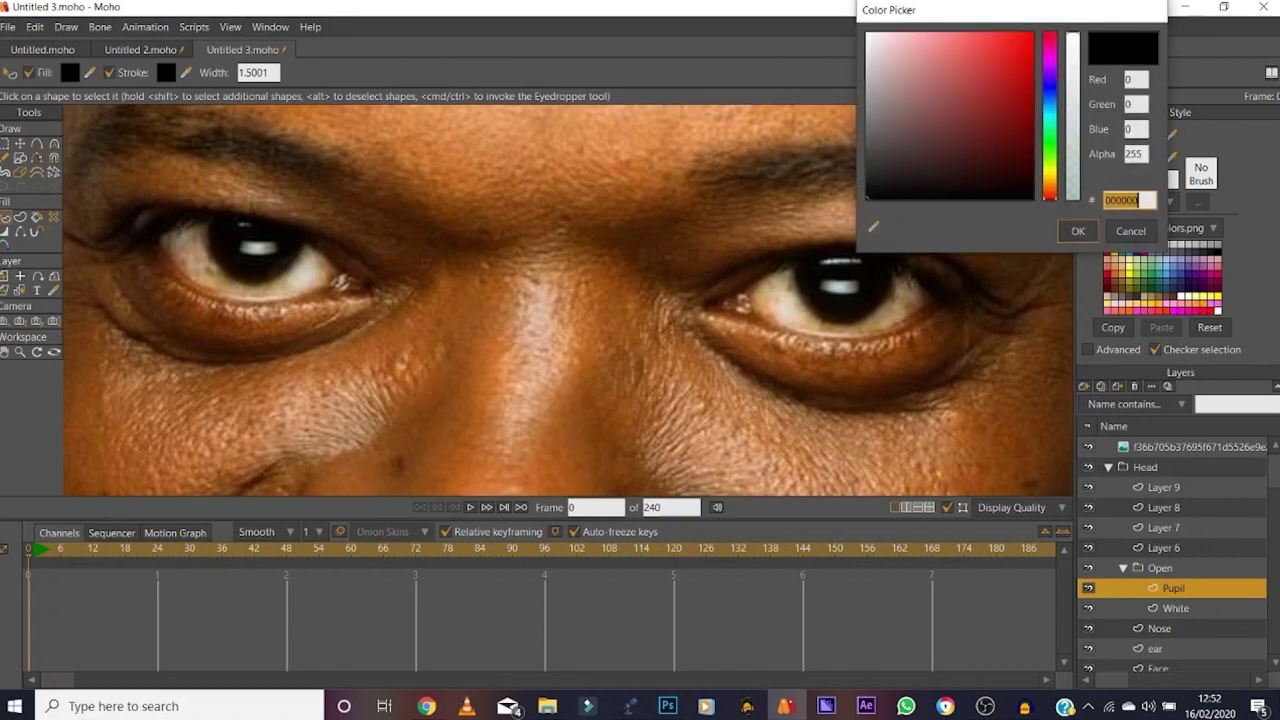
text(FFFFFF)
key(Return)
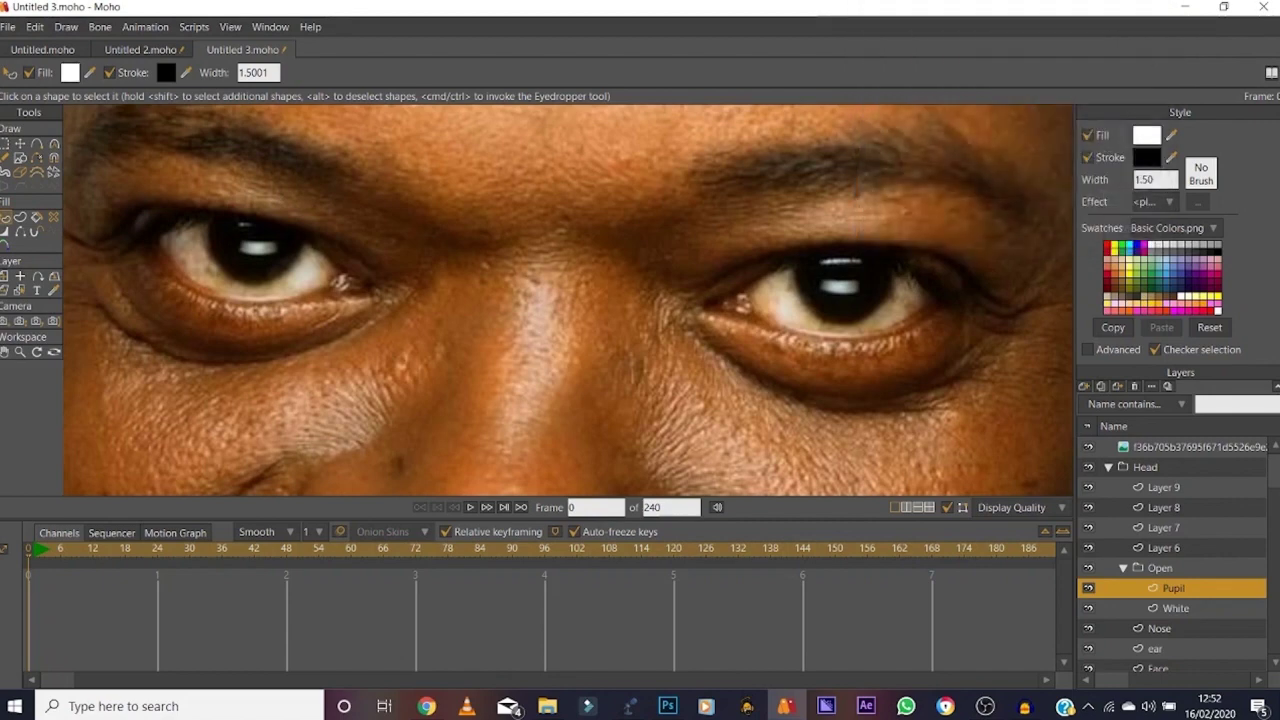
click(1088, 447)
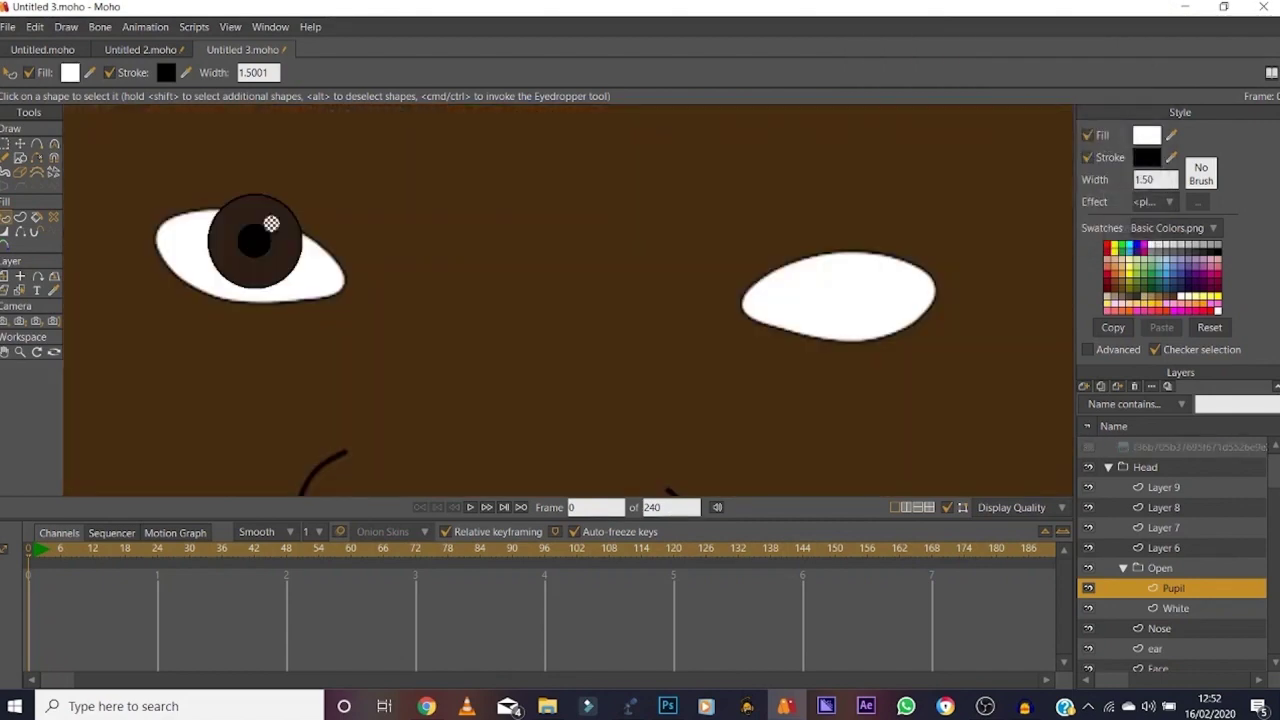
Step: Copy all the iris, pupil and highlight circles onto the other eye, aligning them with the reference photo, and hide the photo
key(t)
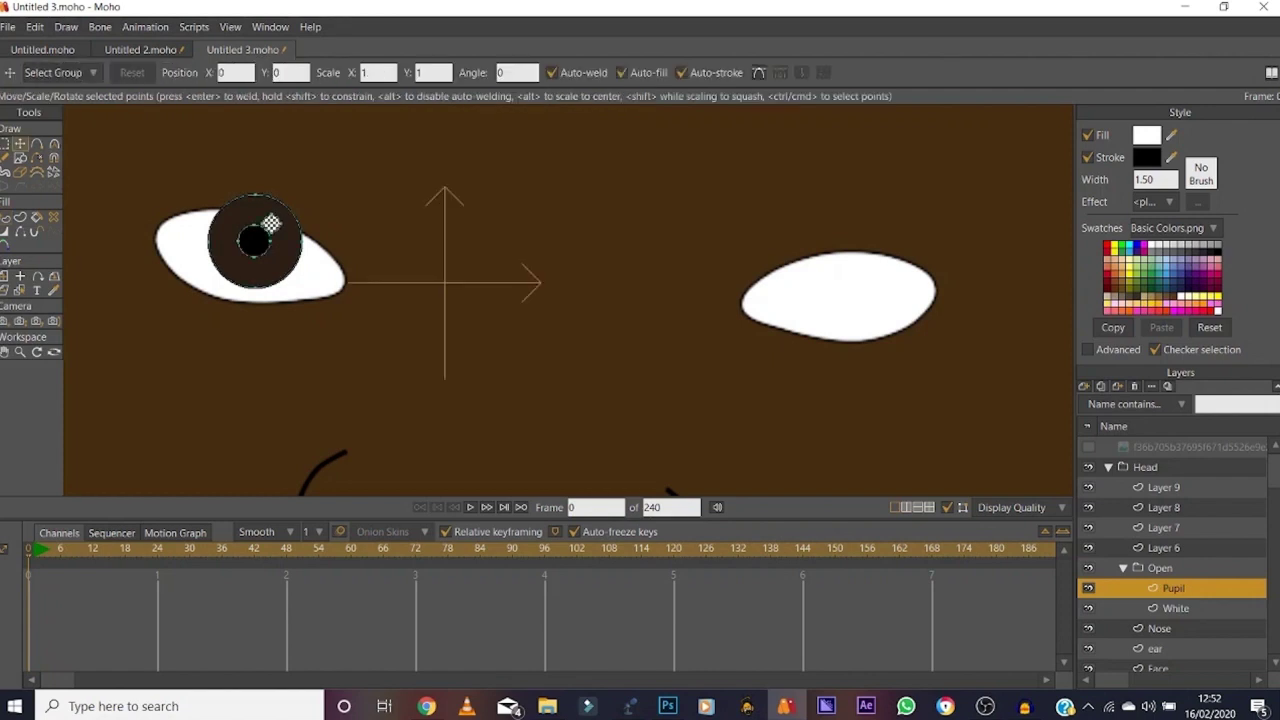
key(g)
drag(380, 174, 120, 394)
key(t)
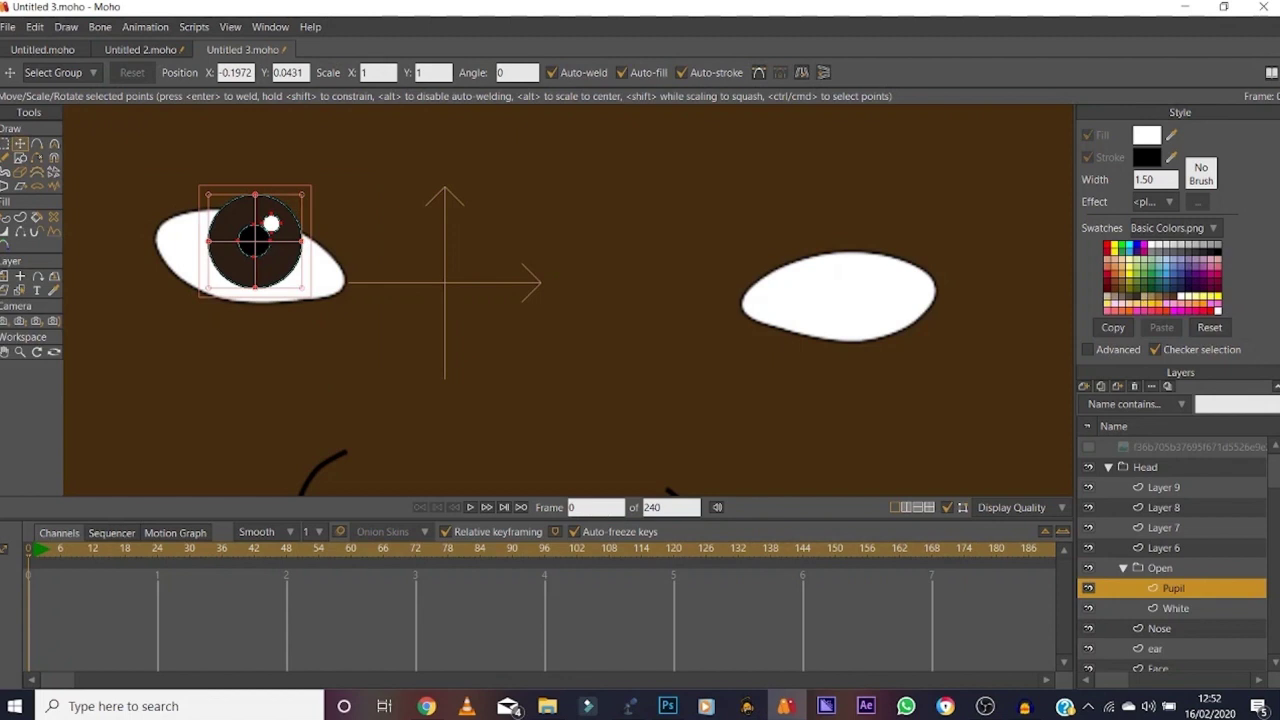
click(1088, 447)
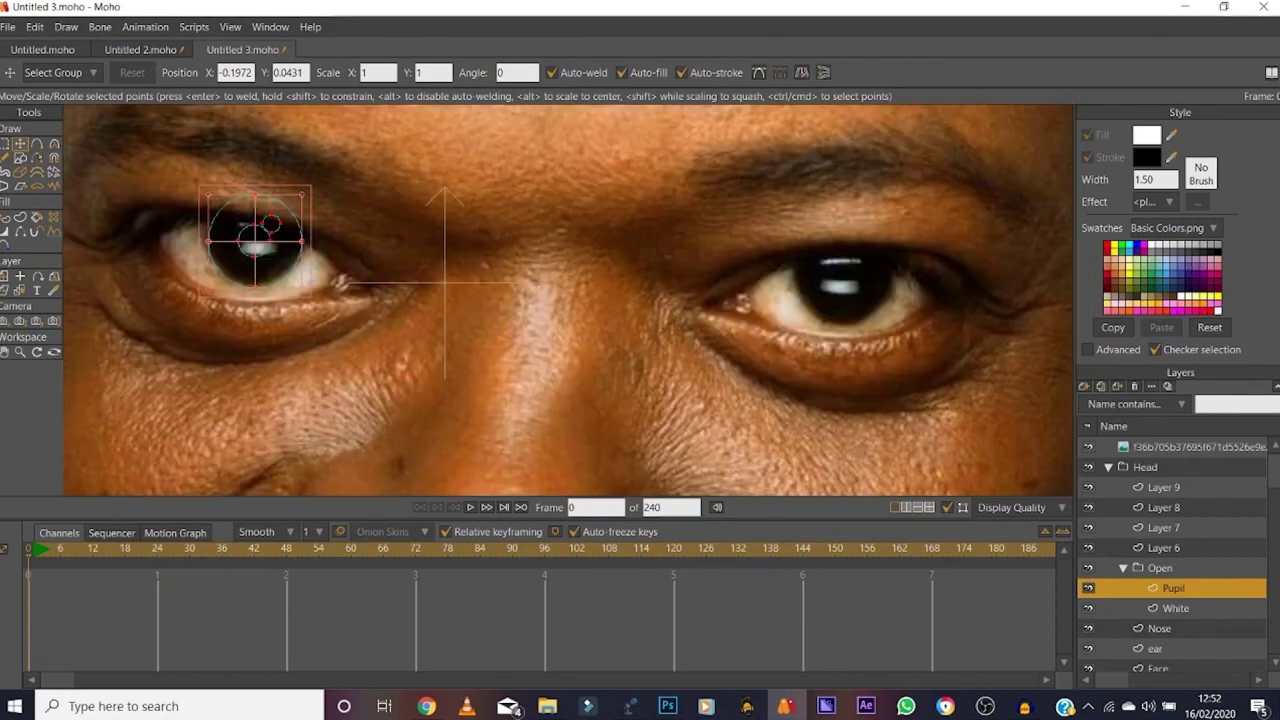
drag(255, 241, 847, 279)
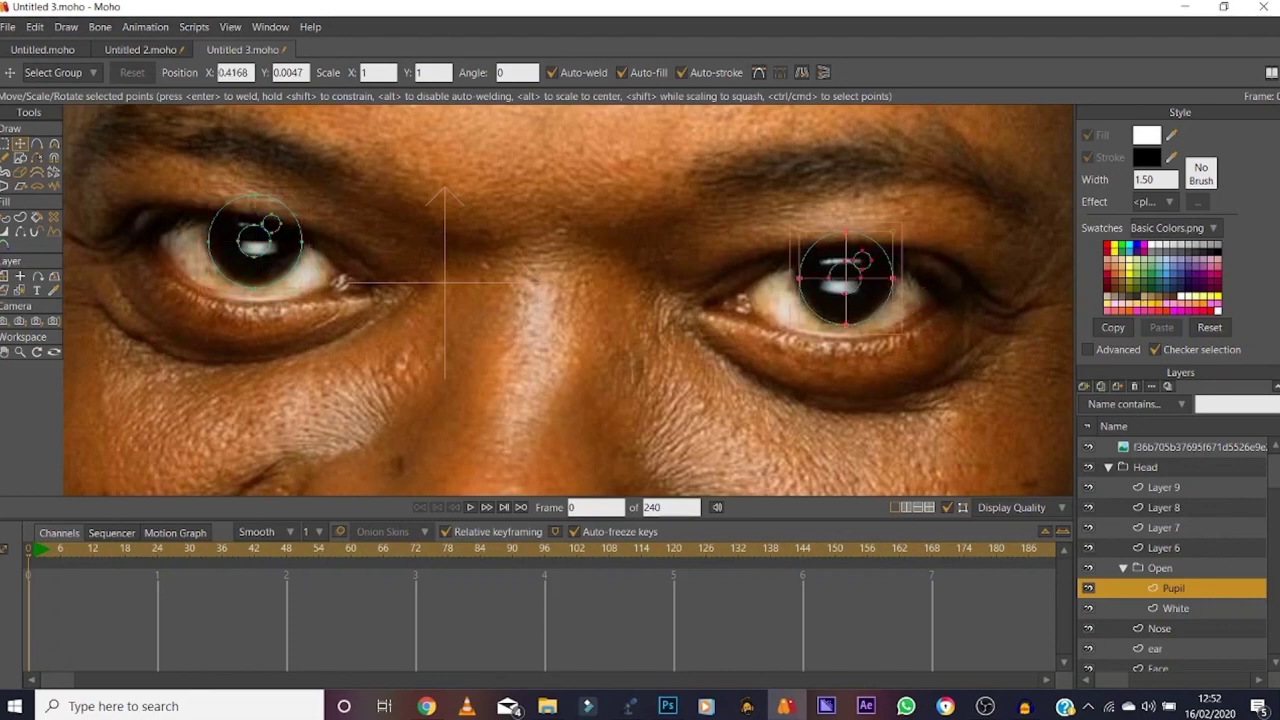
click(1088, 447)
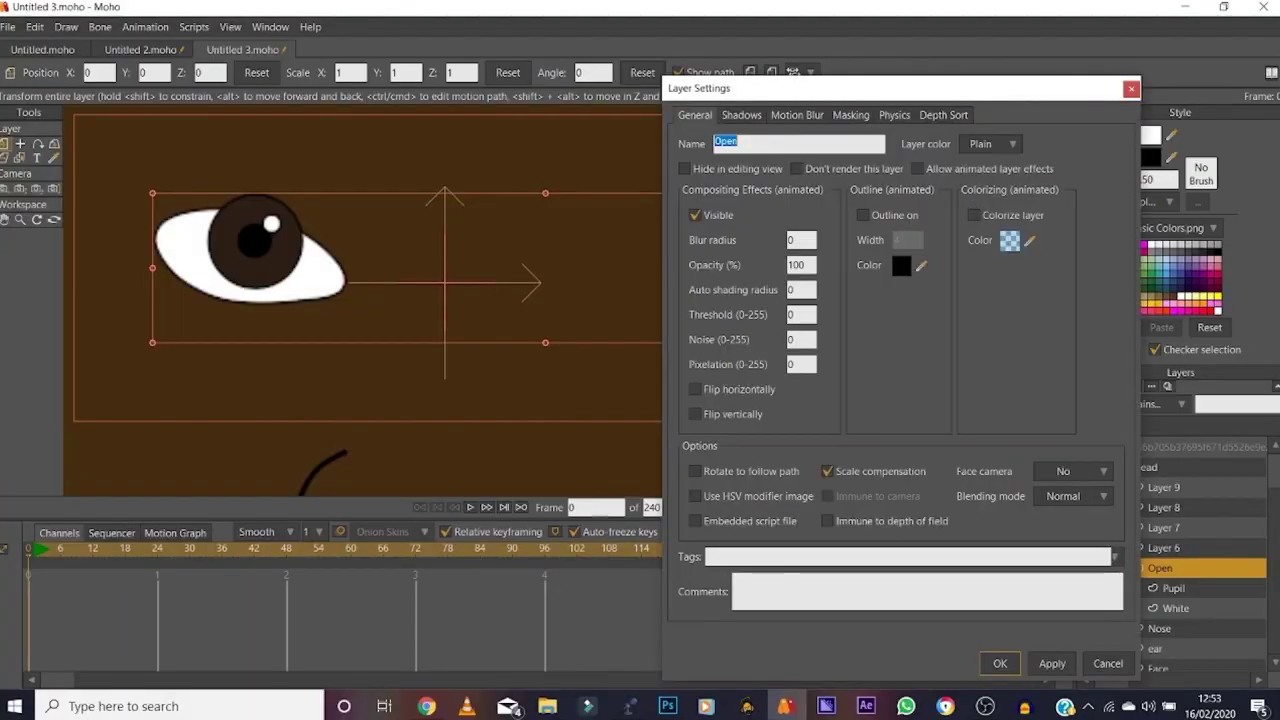
Step: Set the Open group's masking to Hide all in its layer settings and apply it
click(851, 115)
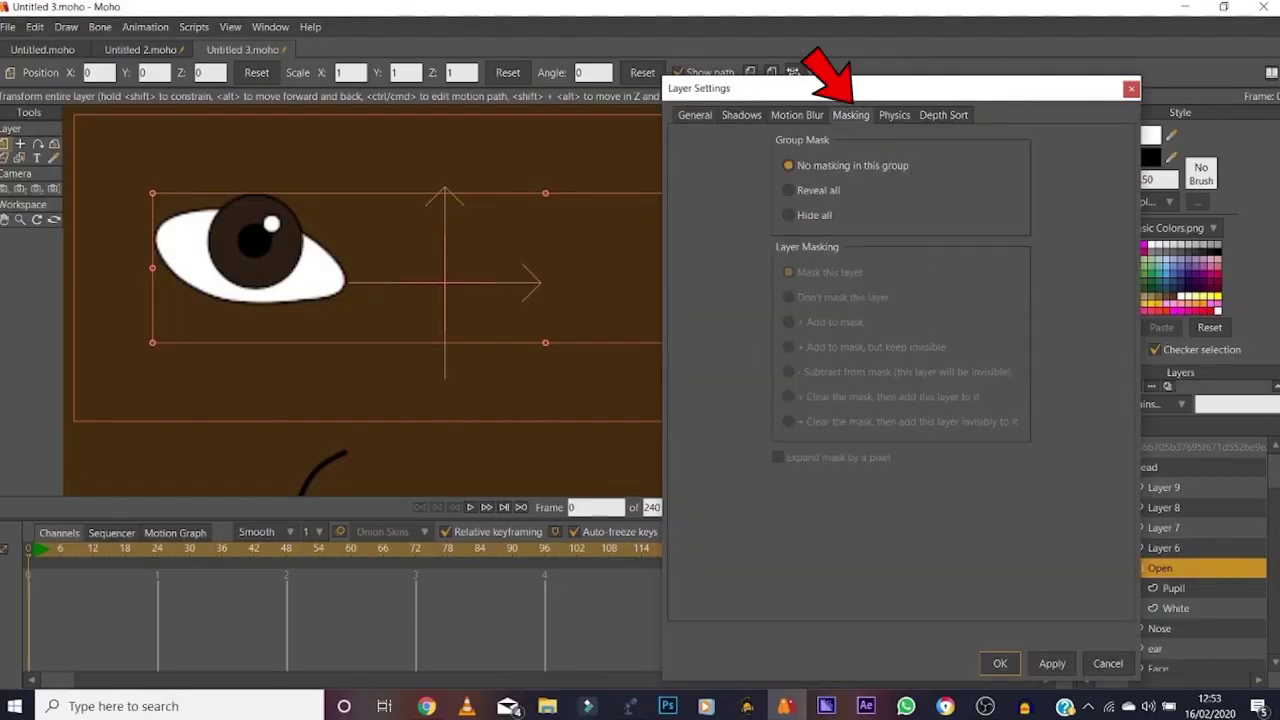
click(789, 215)
click(1052, 663)
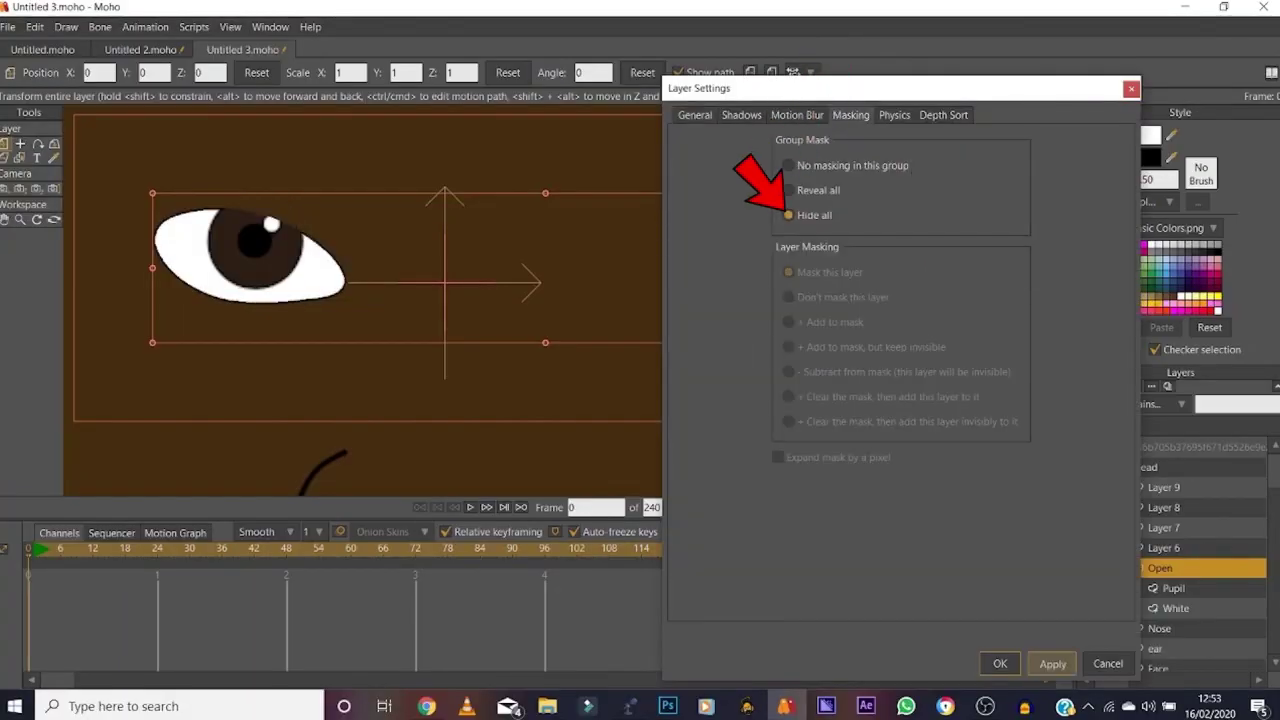
click(1003, 663)
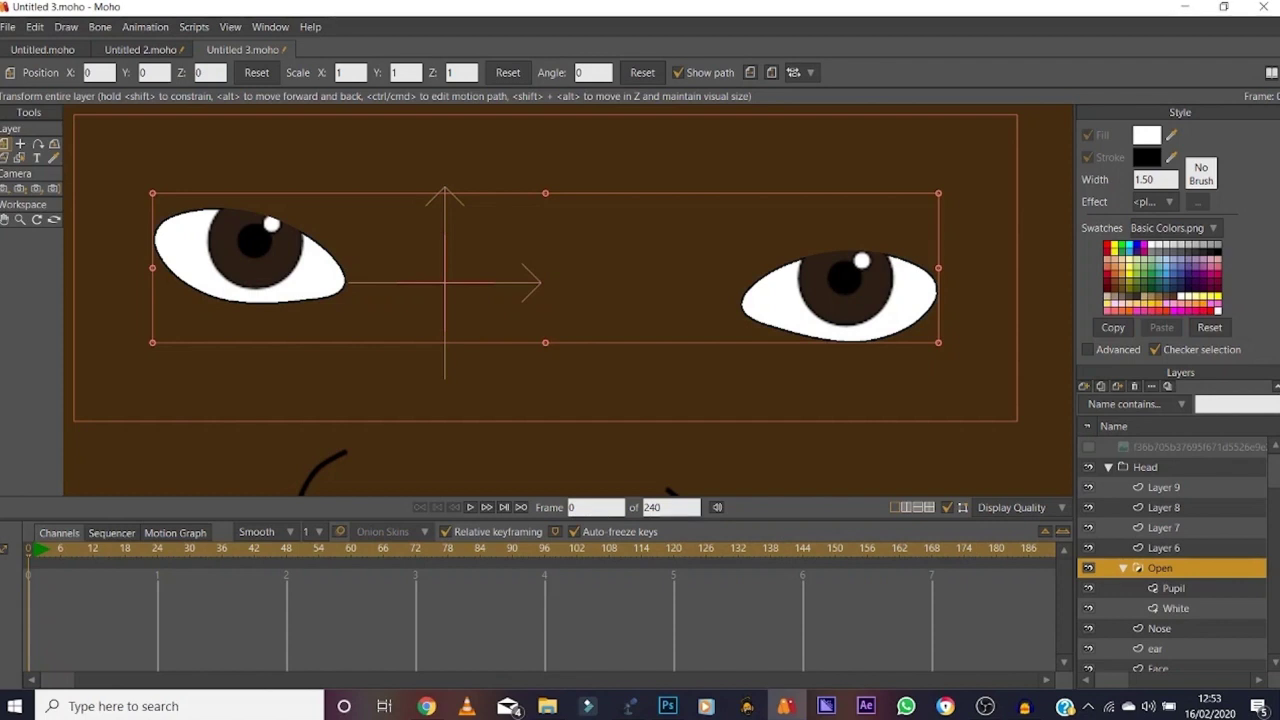
Step: Duplicate the White layer in the Open group and move the copy above the Pupil layer
click(1176, 608)
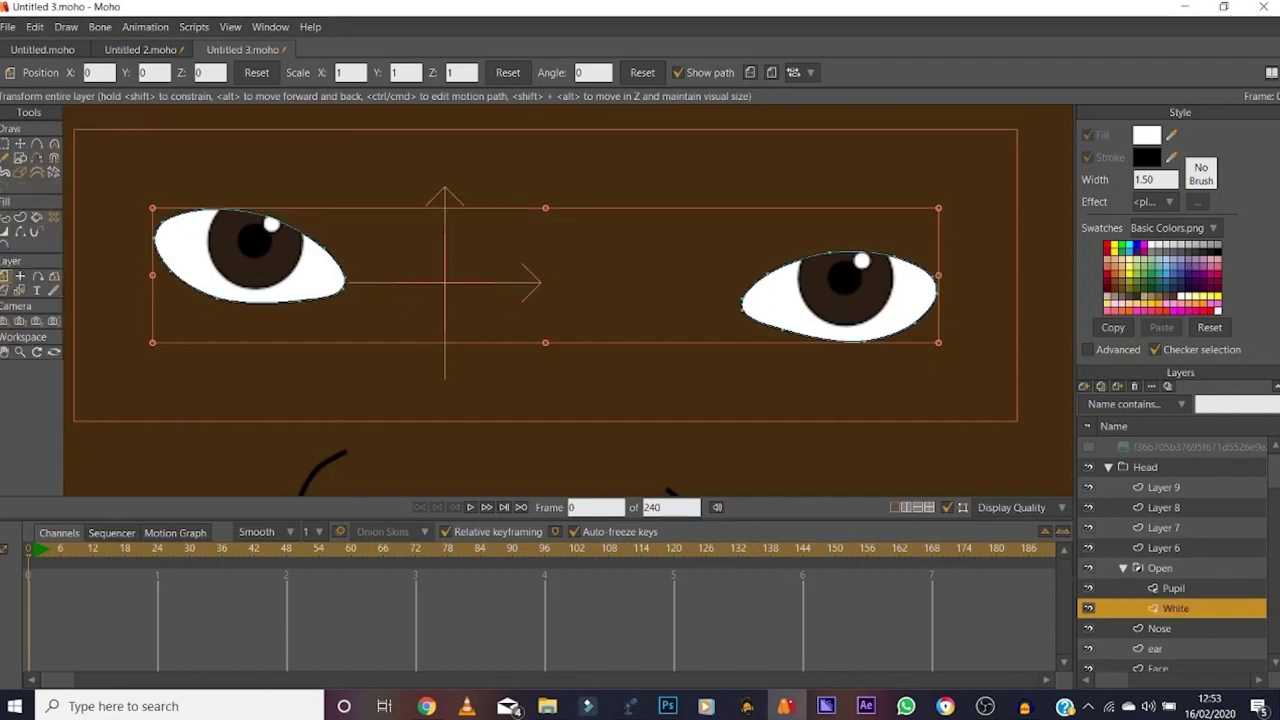
click(1101, 386)
key(Return)
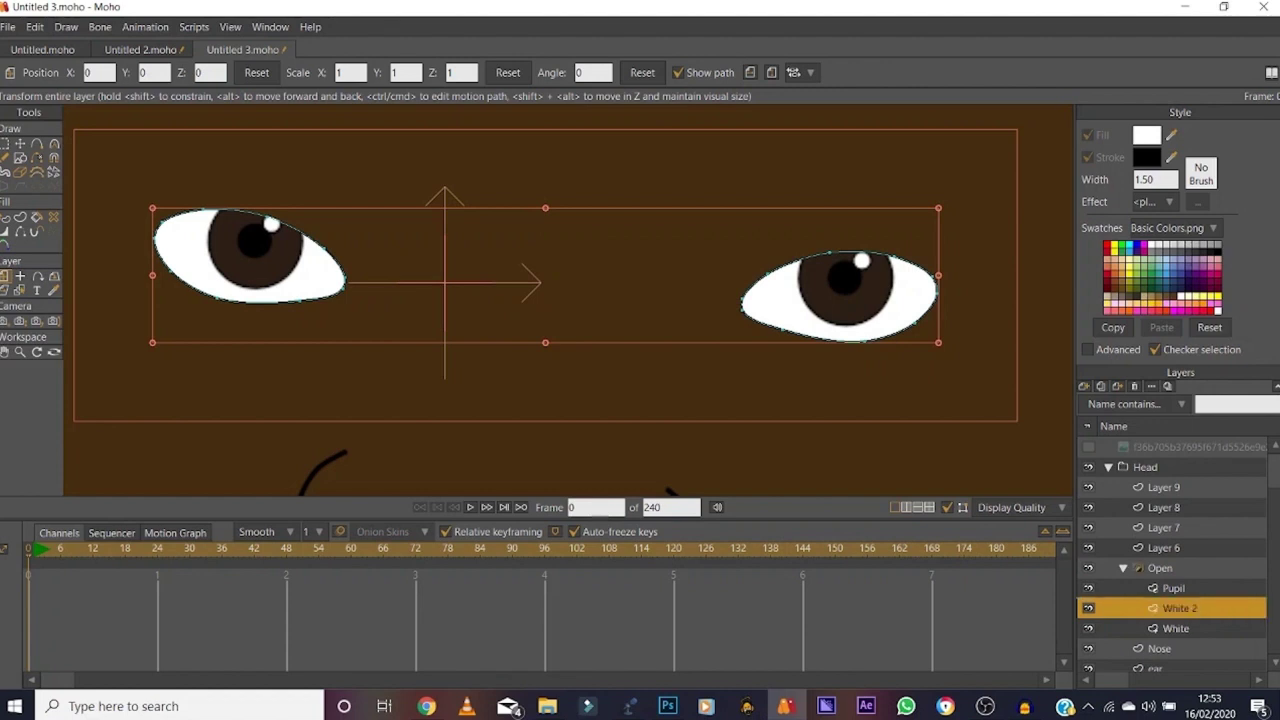
drag(1180, 606, 1180, 580)
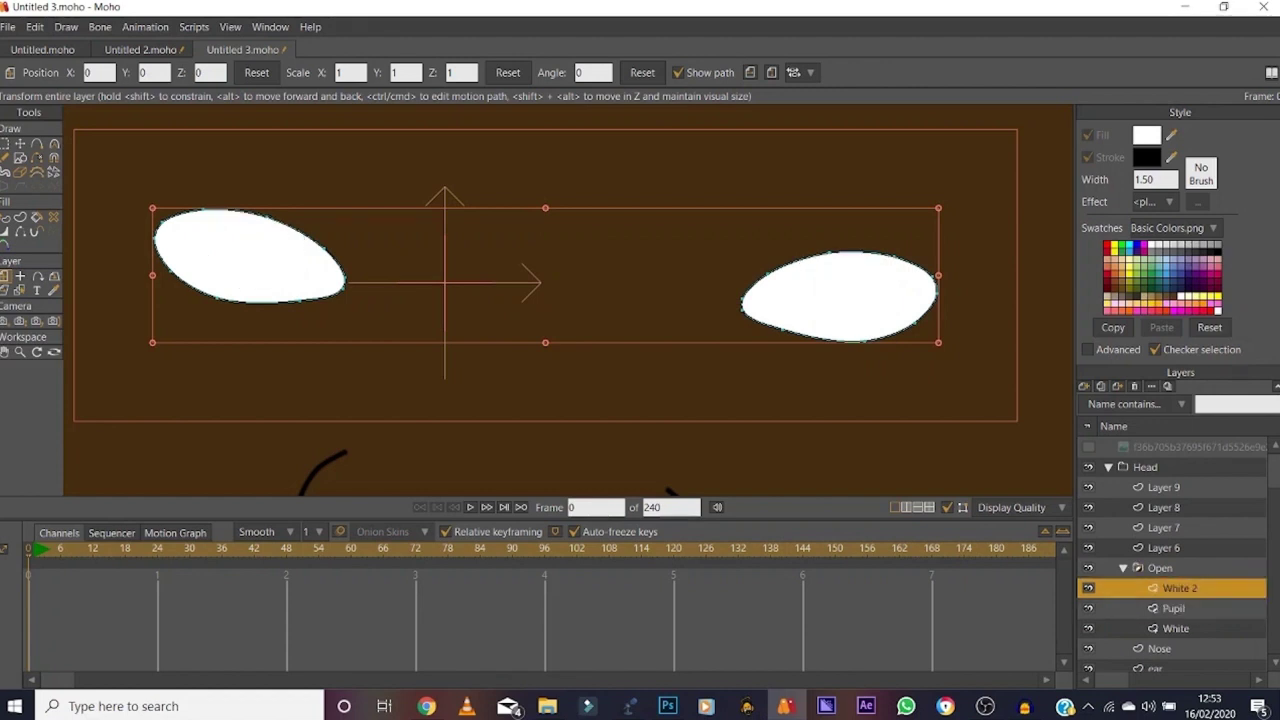
Step: Make the fill of both eye shapes in the White 2 layer fully transparent by setting its alpha to 0
click(5, 217)
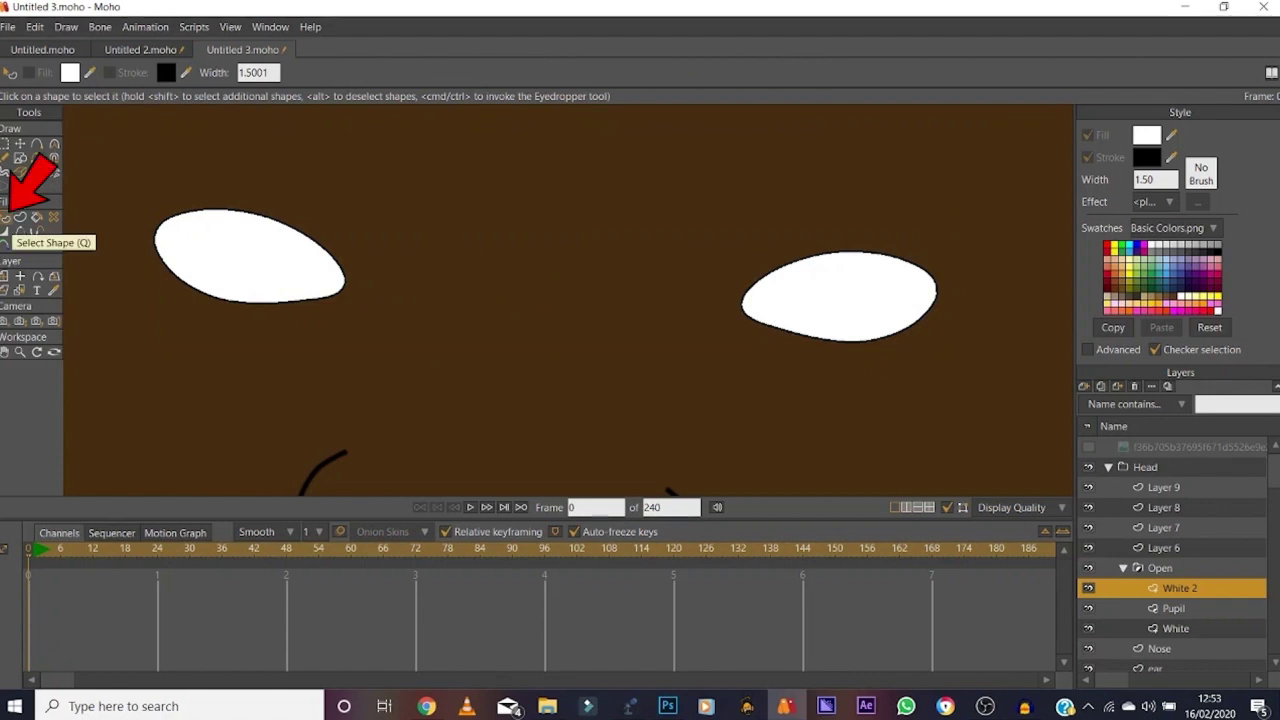
click(240, 258)
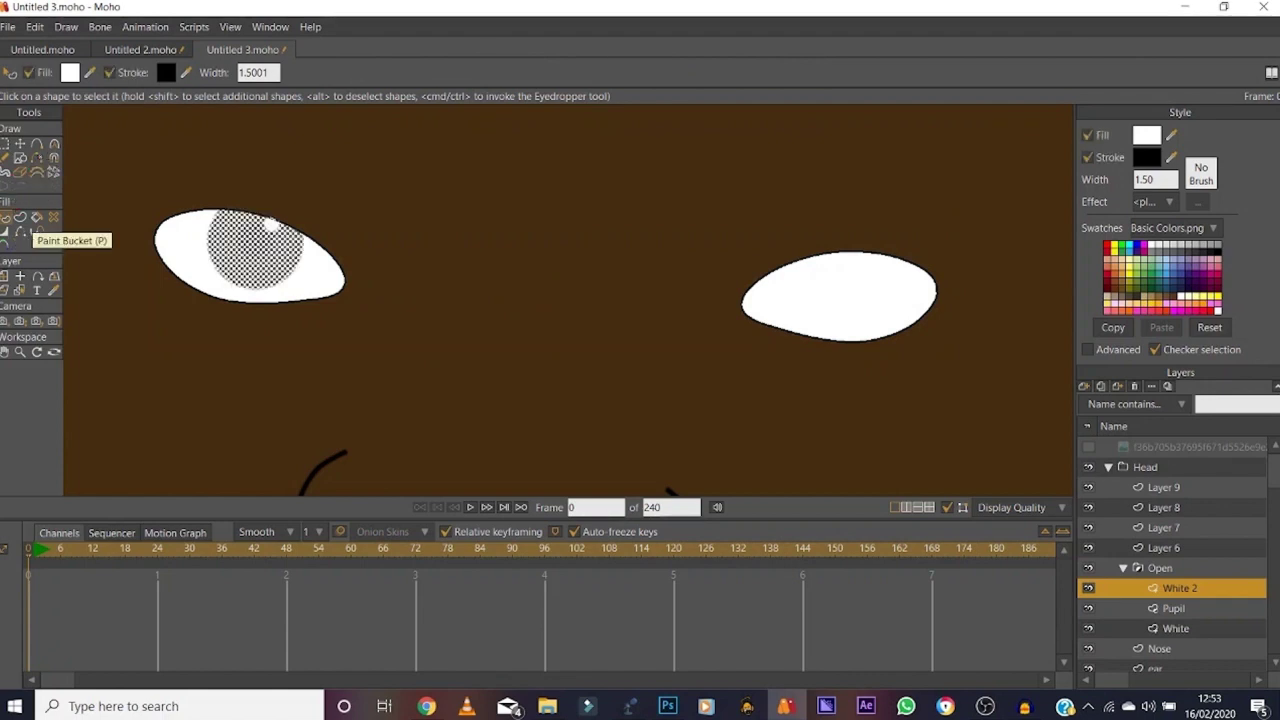
click(1147, 135)
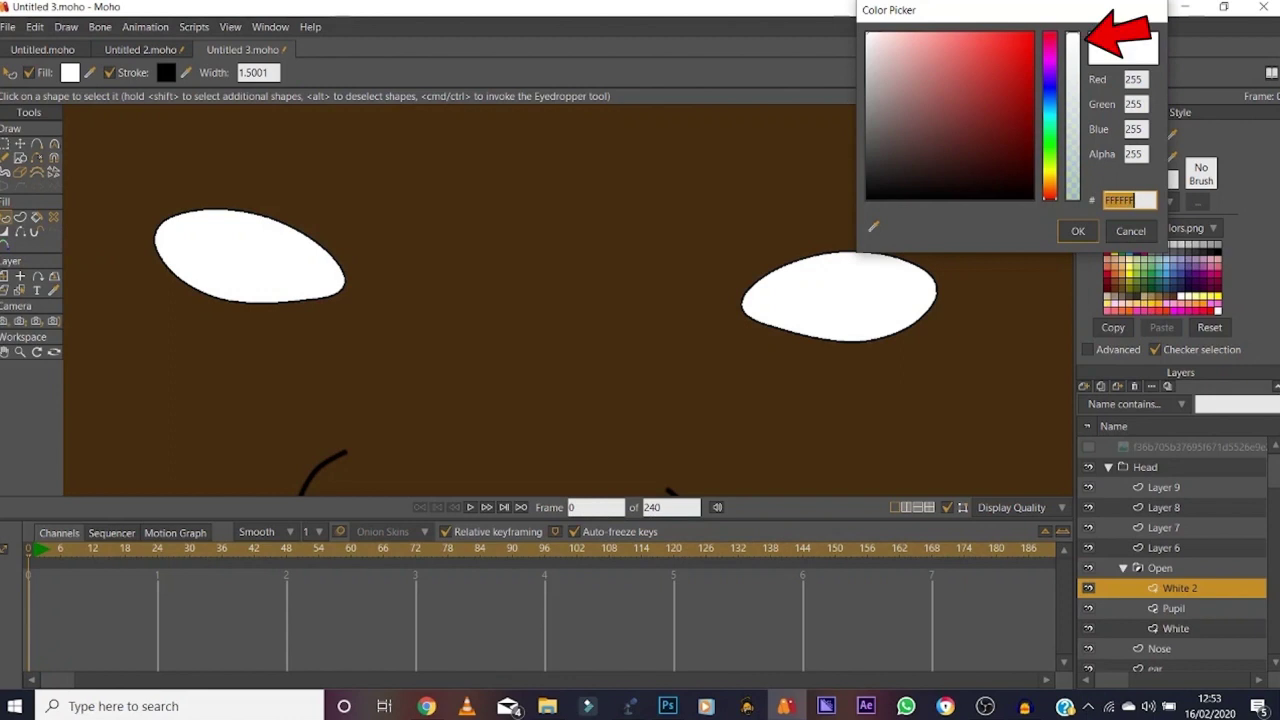
drag(1073, 35, 1073, 199)
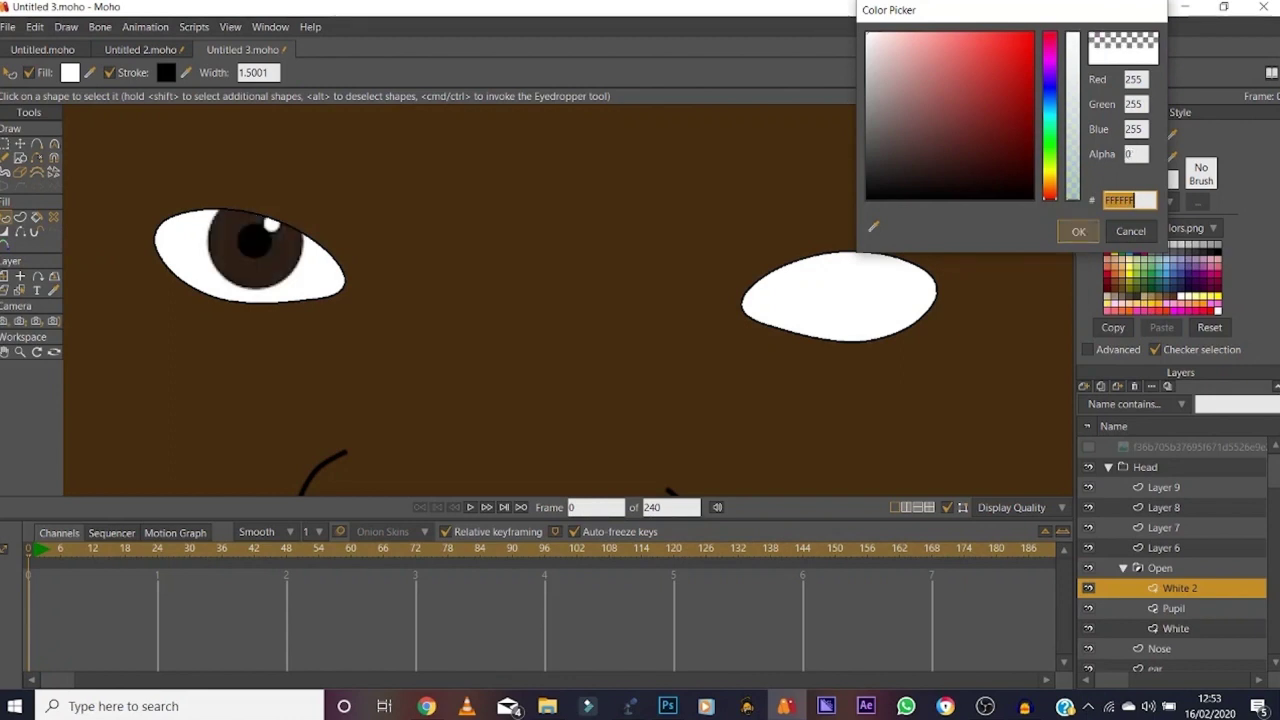
click(1078, 231)
click(1147, 135)
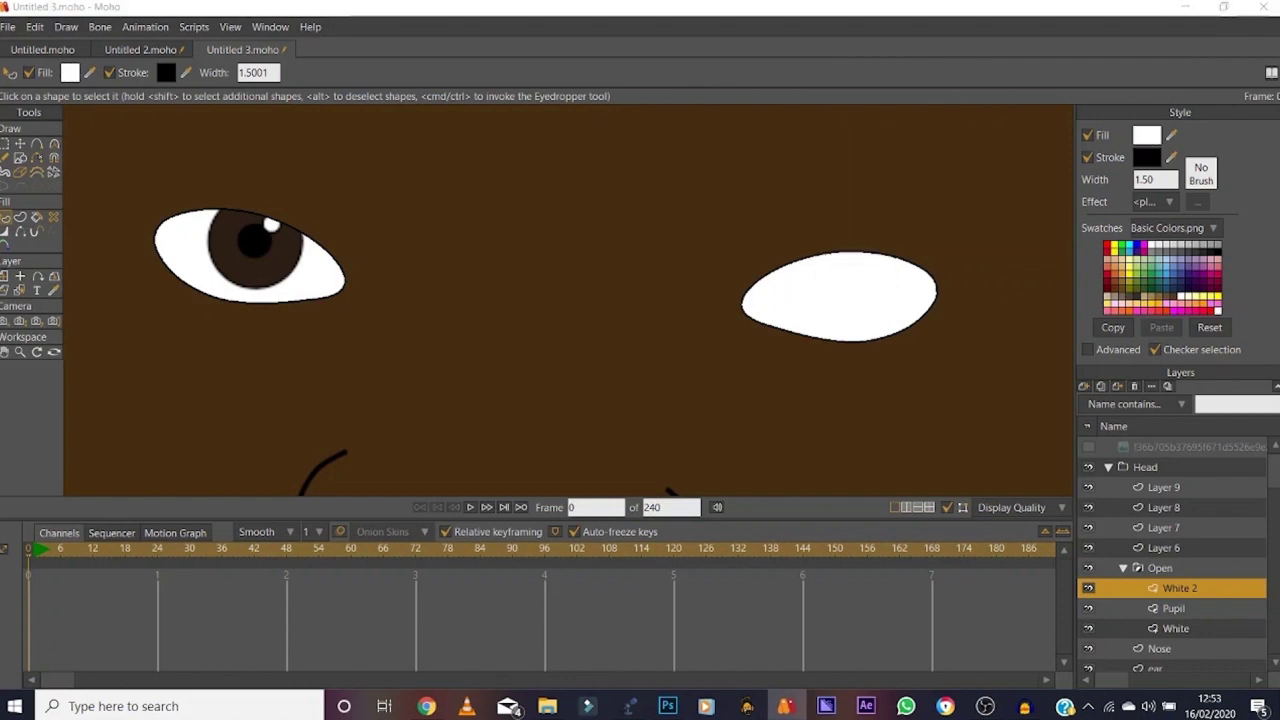
drag(1073, 35, 1073, 199)
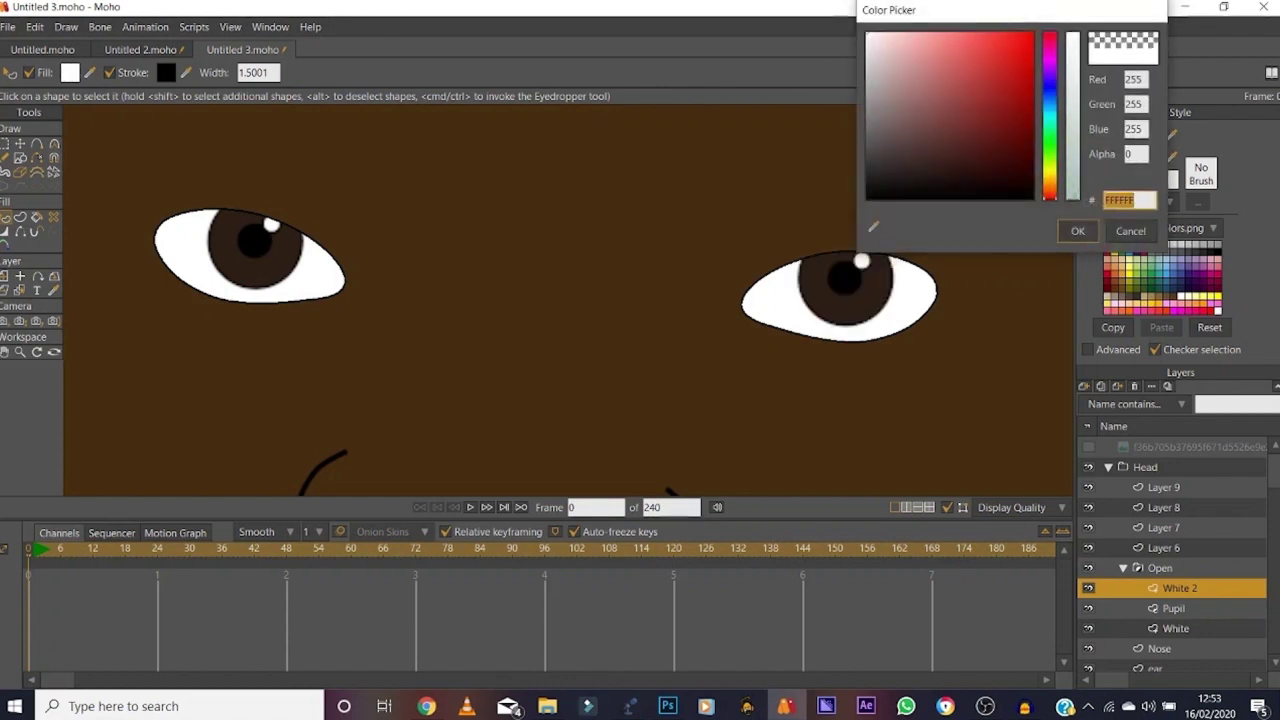
click(1078, 231)
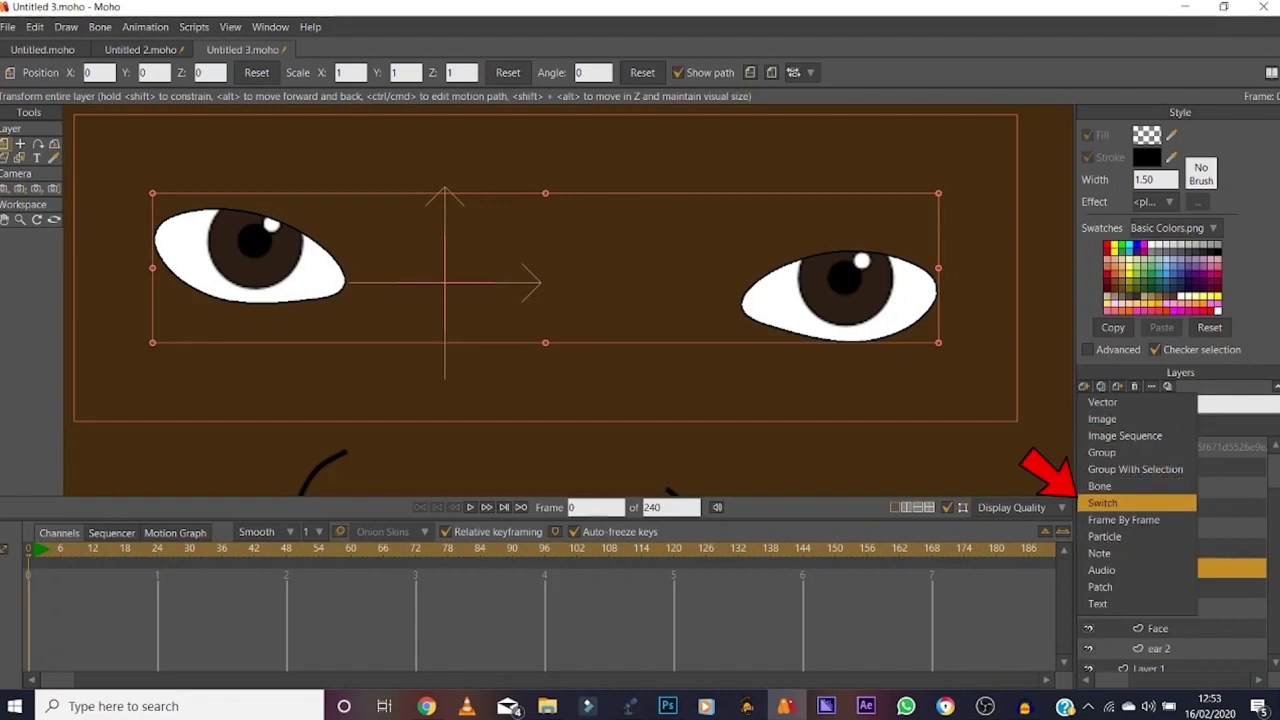
Step: Add a switch layer inside the Head group and move the Open group into it
click(1100, 485)
drag(1160, 588, 1165, 568)
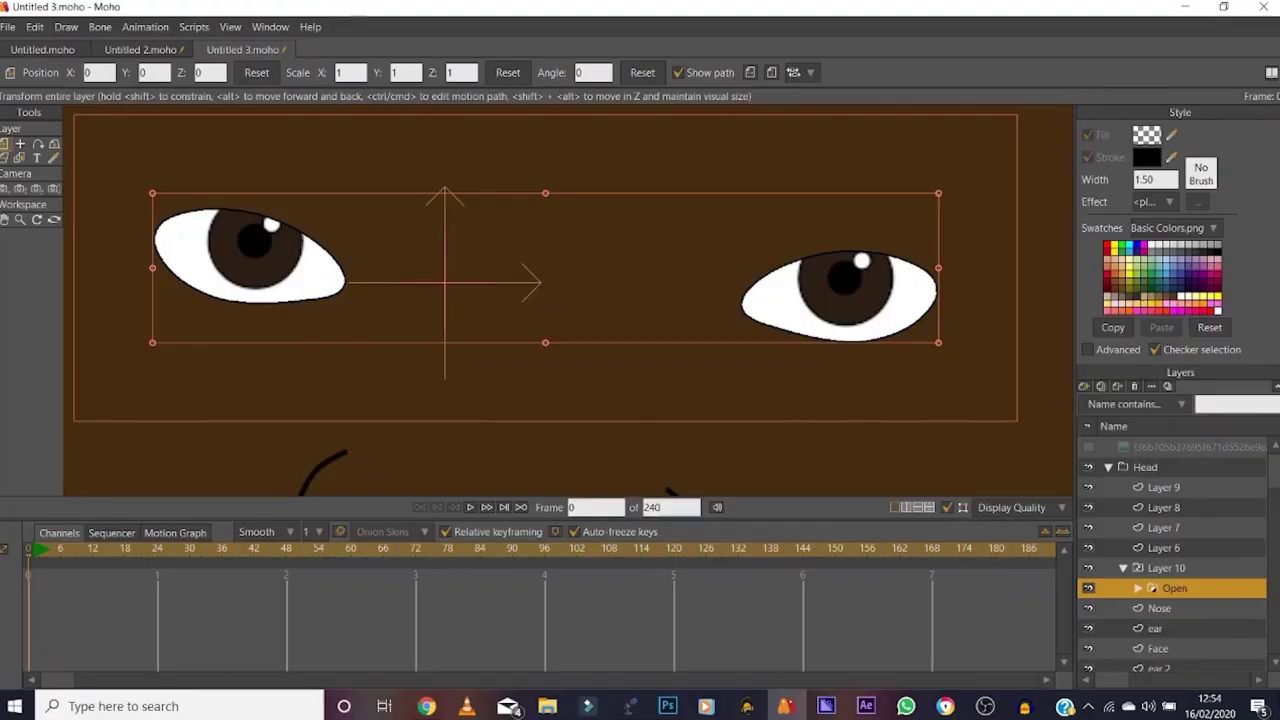
click(1123, 568)
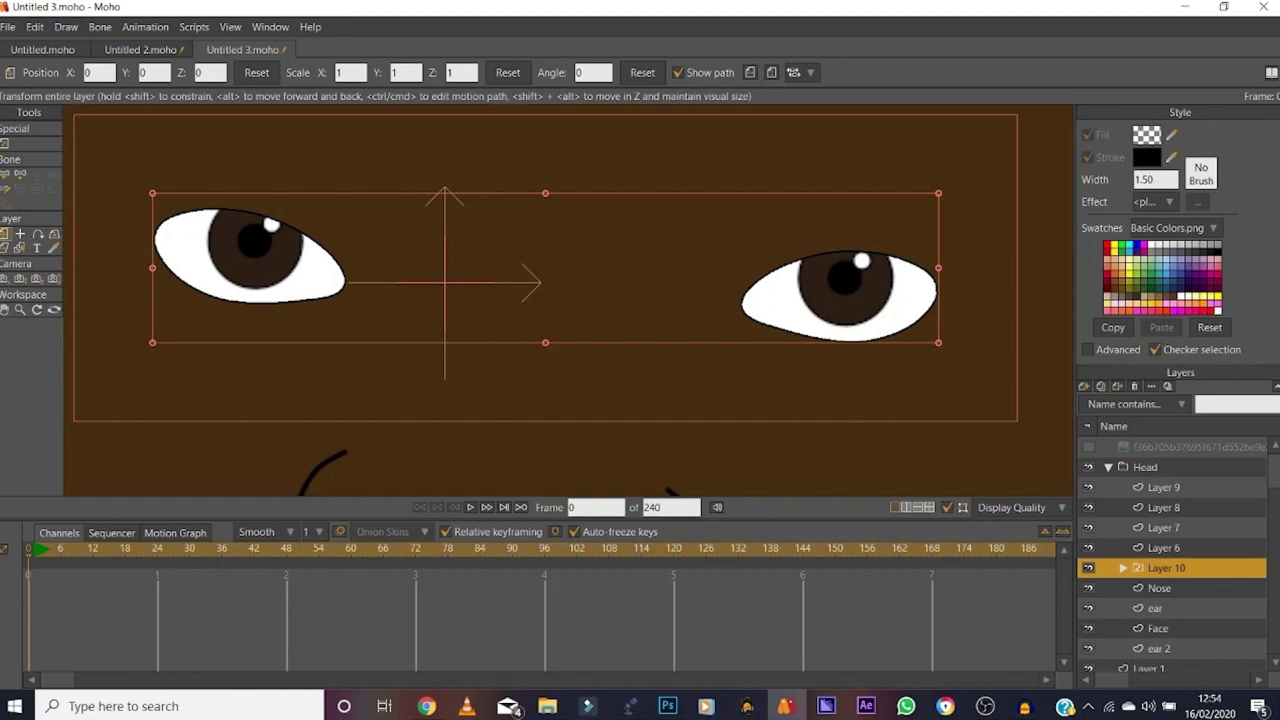
Step: Show the reference photo and add a switch layer named Eyebrows above Layer 6
click(1163, 548)
click(1088, 447)
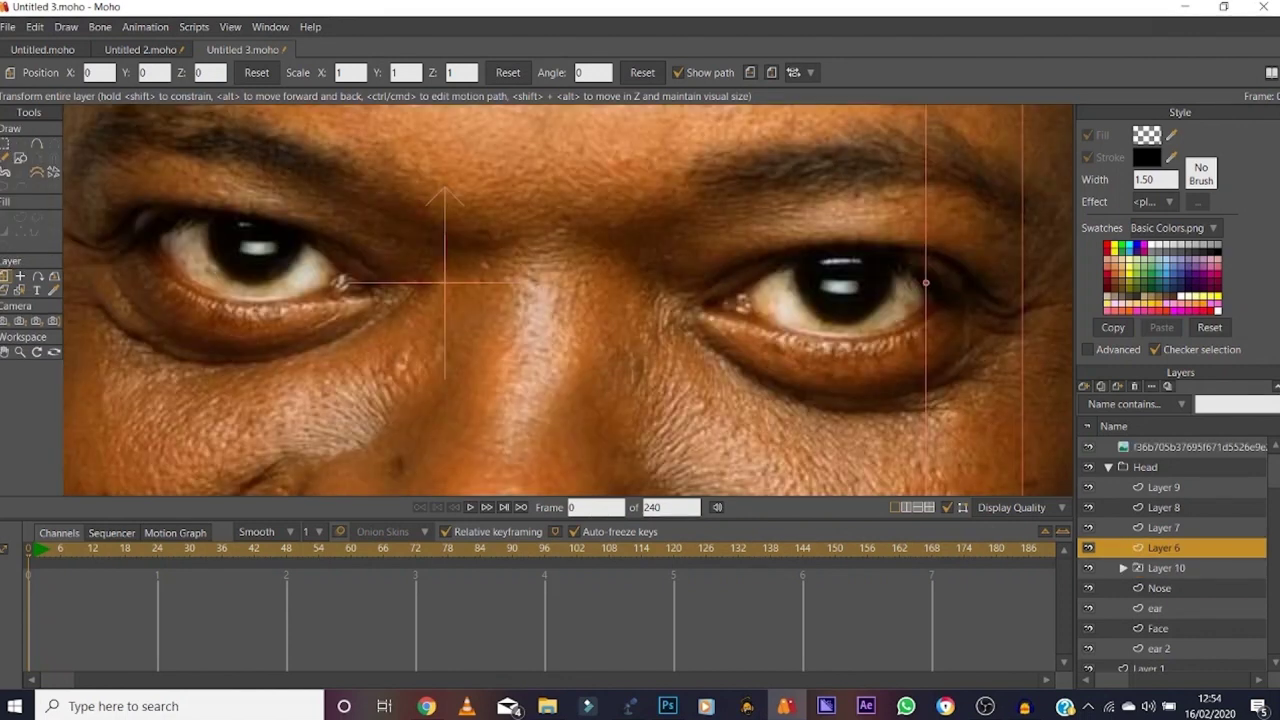
click(1084, 386)
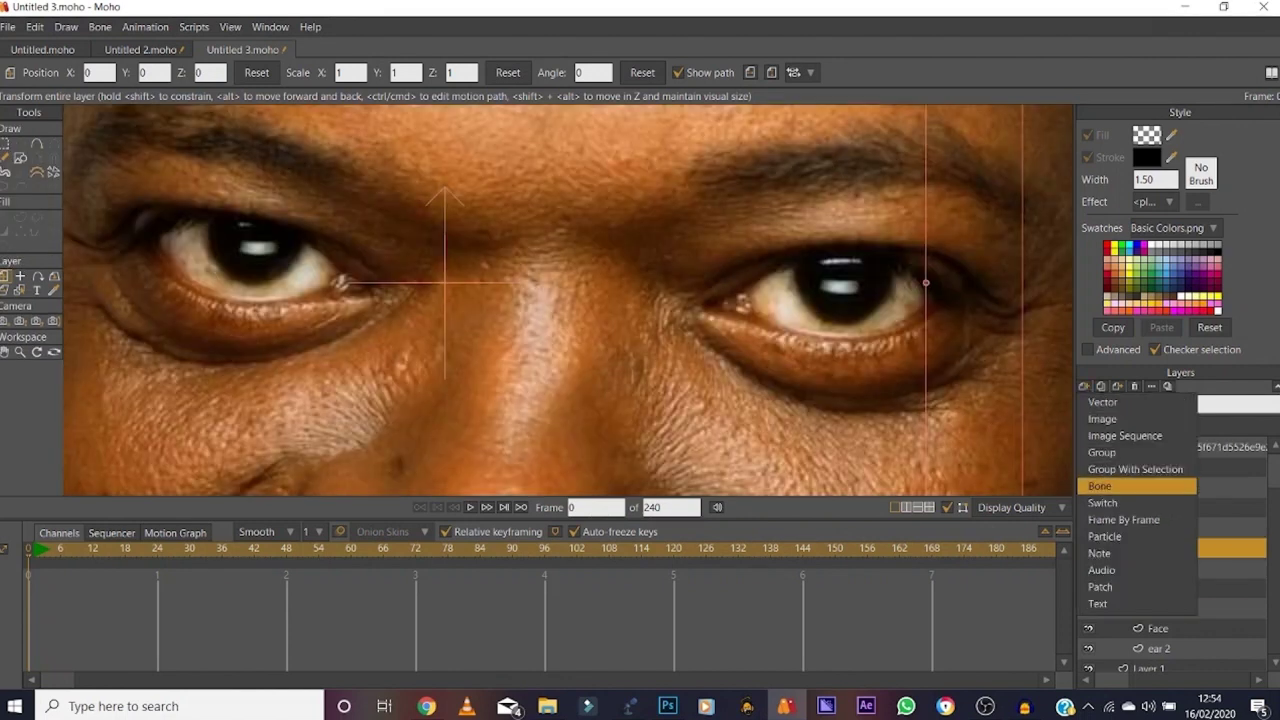
click(1100, 503)
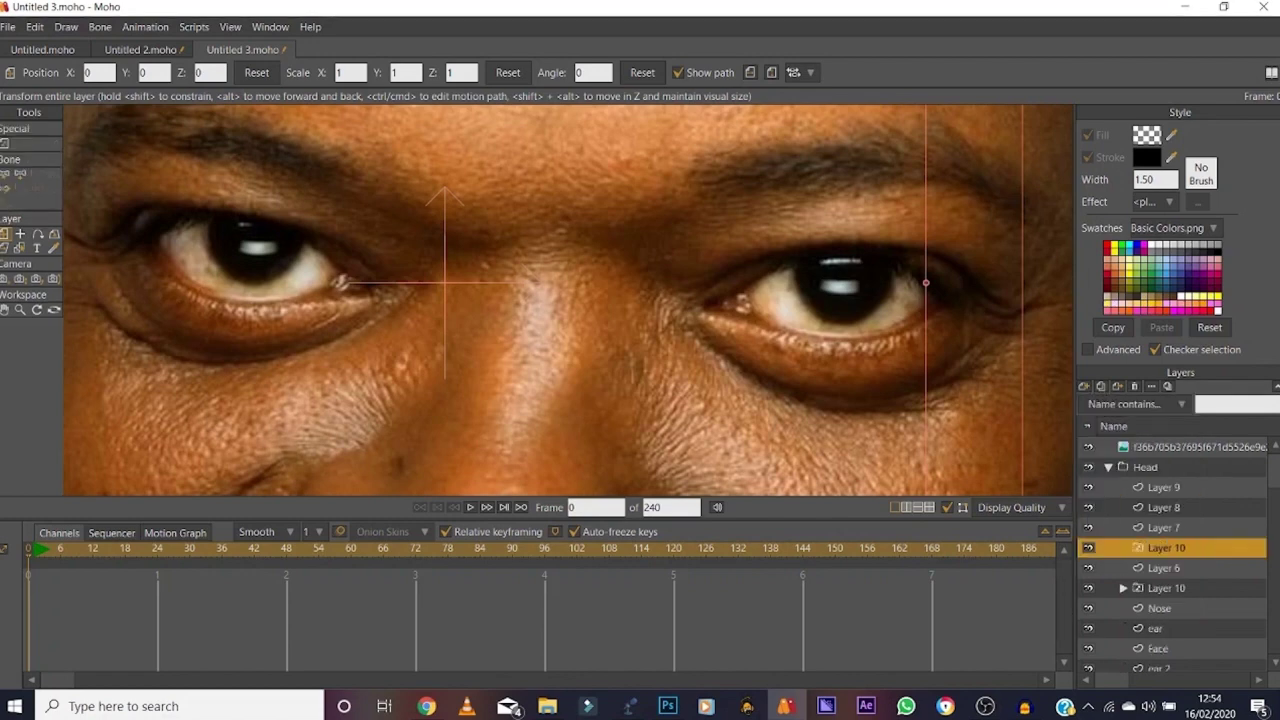
text(Eyebr)
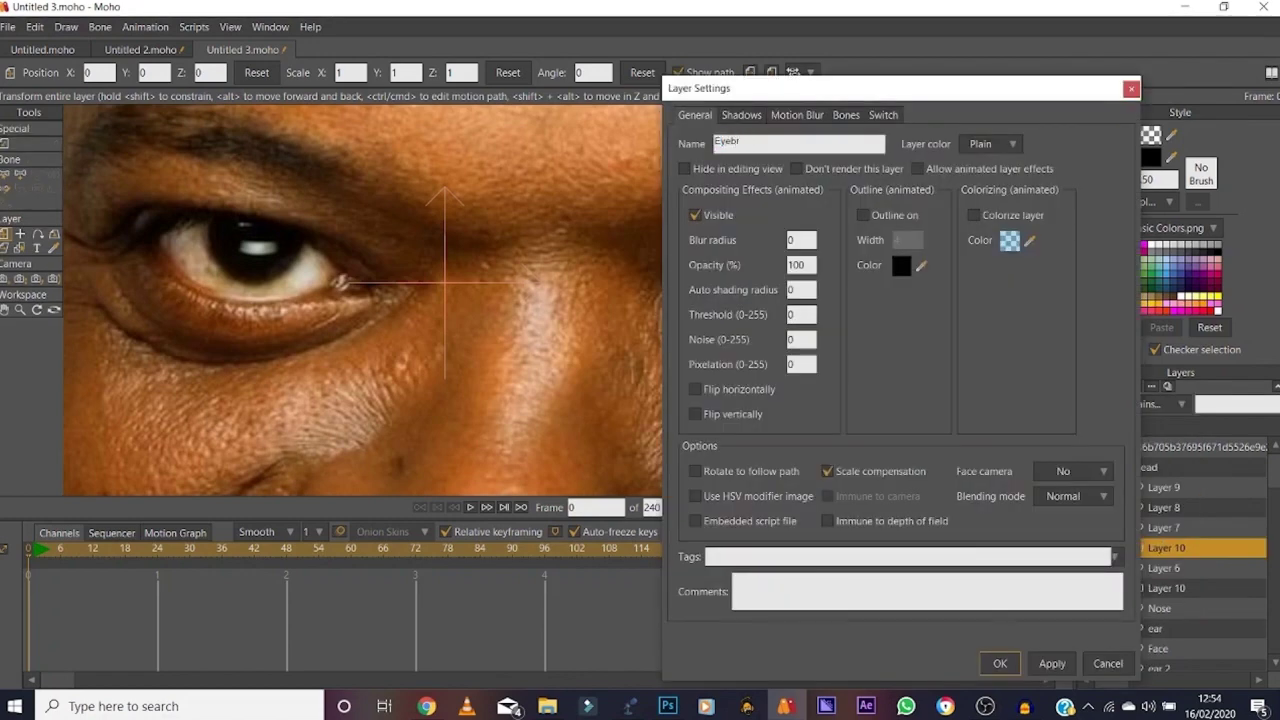
text(ows)
key(Return)
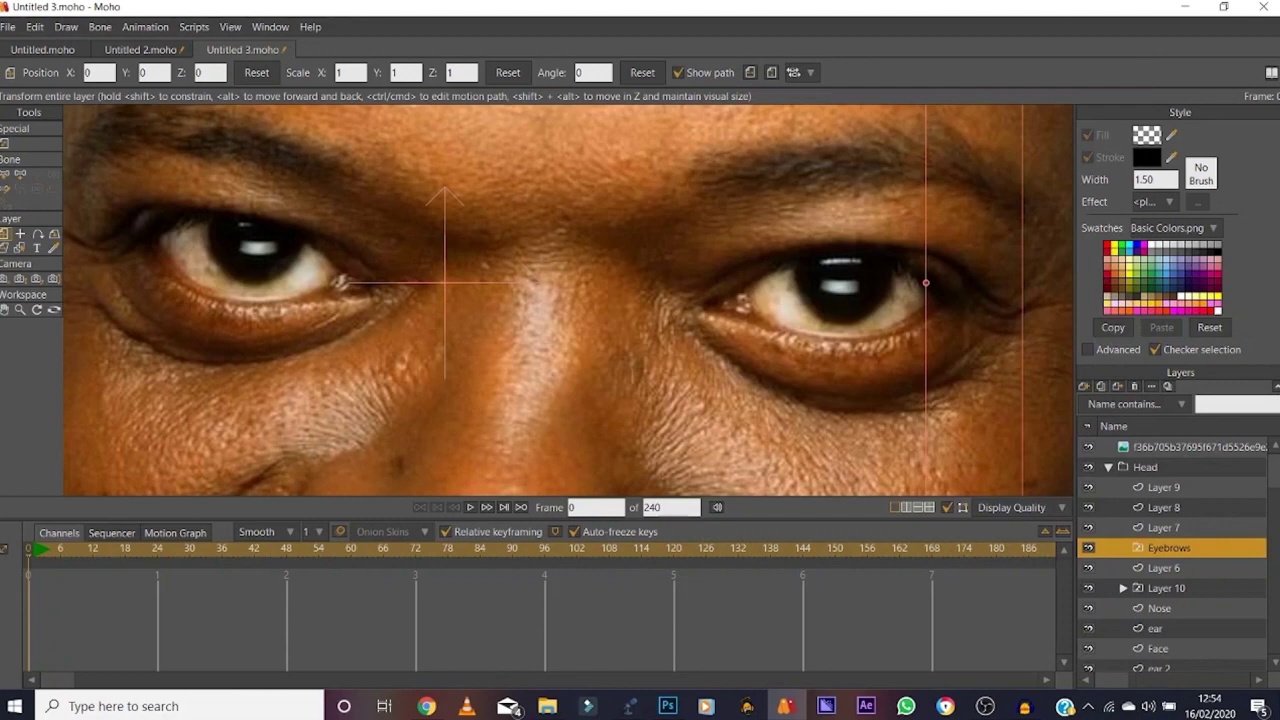
Step: Move Layer 7 into the Eyebrows switch layer and rename it normal
drag(1164, 527, 1167, 548)
double_click(1167, 548)
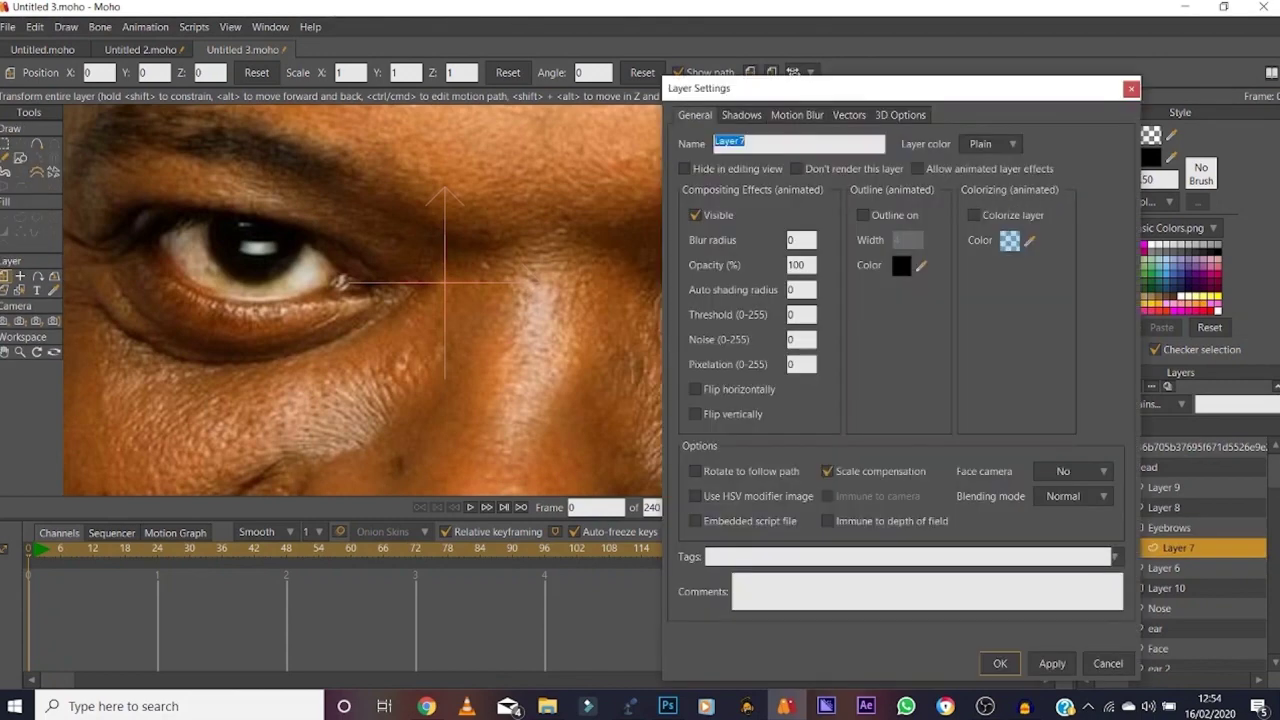
text(normal)
key(Return)
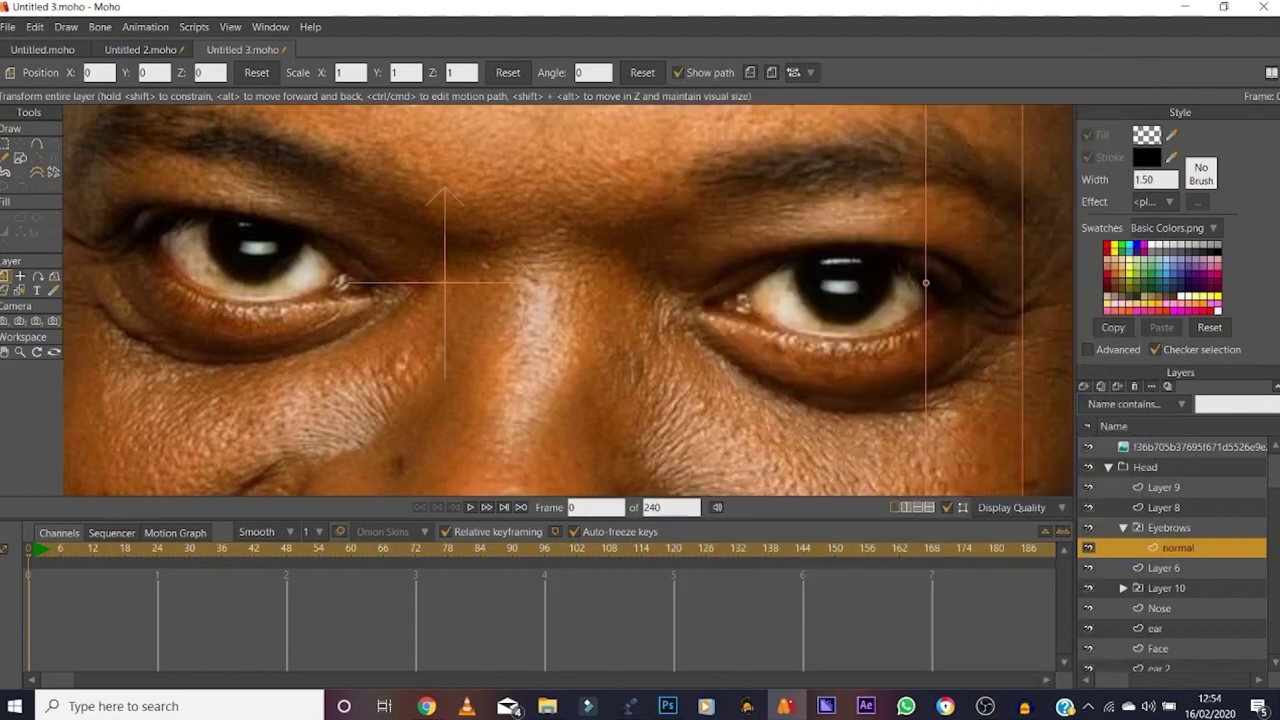
Step: Set the fill color for new shapes to black 000000 with an alpha of 255
click(1147, 135)
drag(1073, 115, 1073, 33)
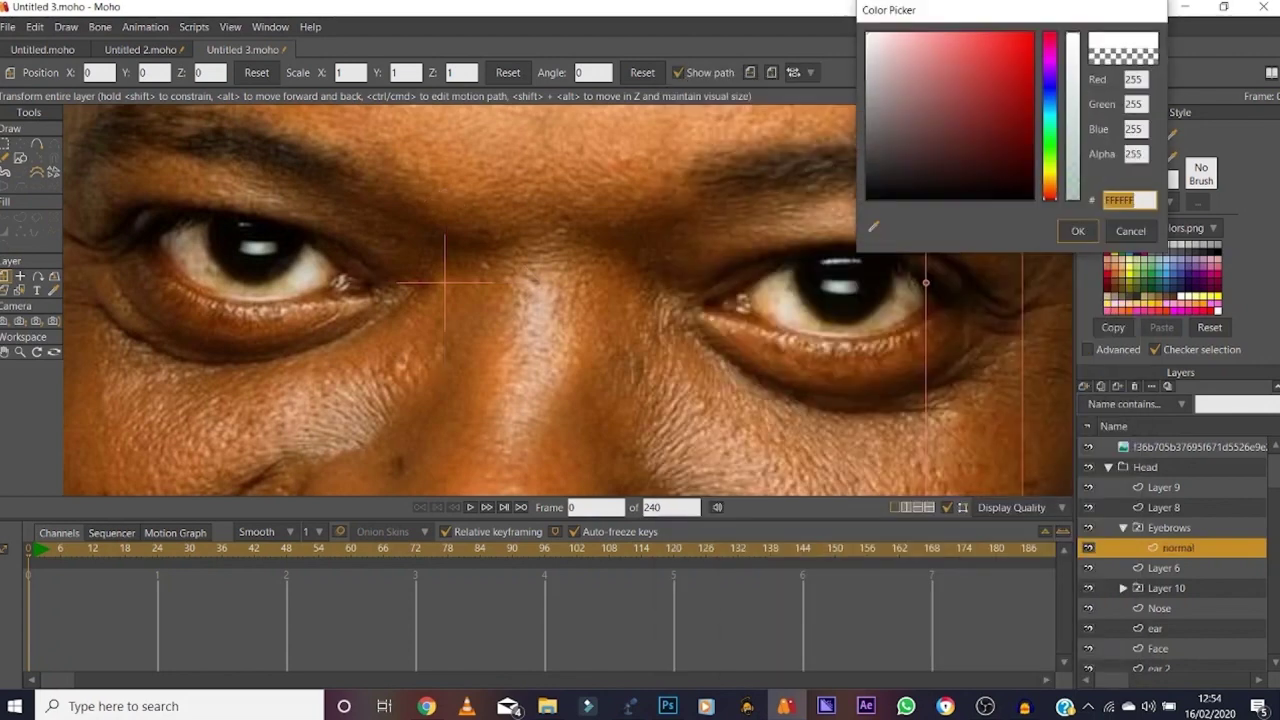
text(000000)
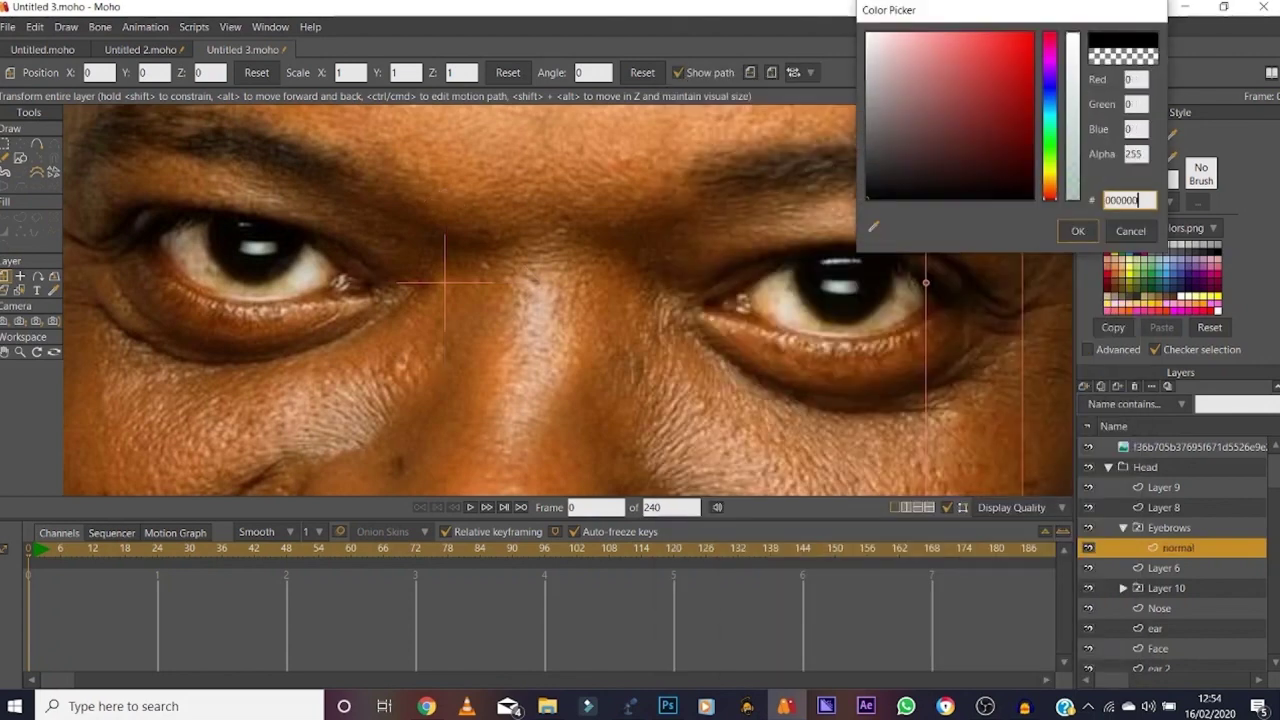
key(Return)
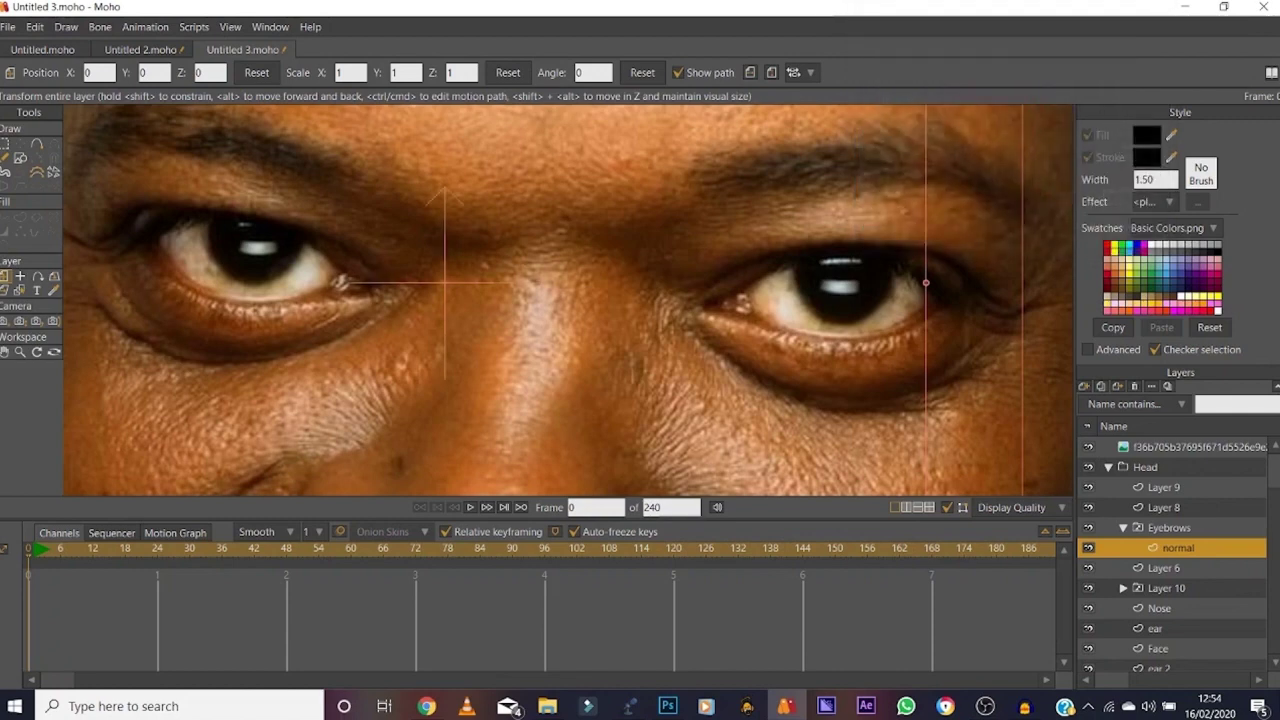
Step: Trace the left eyebrow in the reference photo as a closed, filled shape on the normal layer, and hide the photo
click(5, 352)
drag(445, 283, 613, 346)
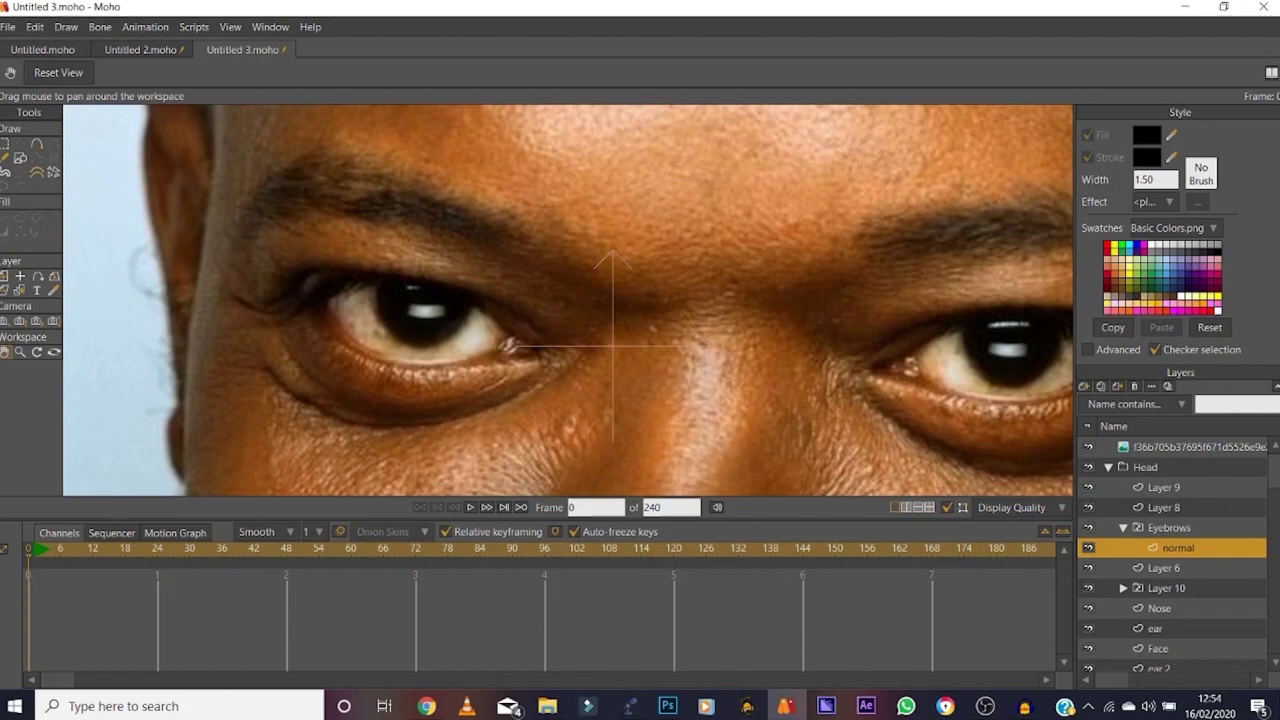
key(a)
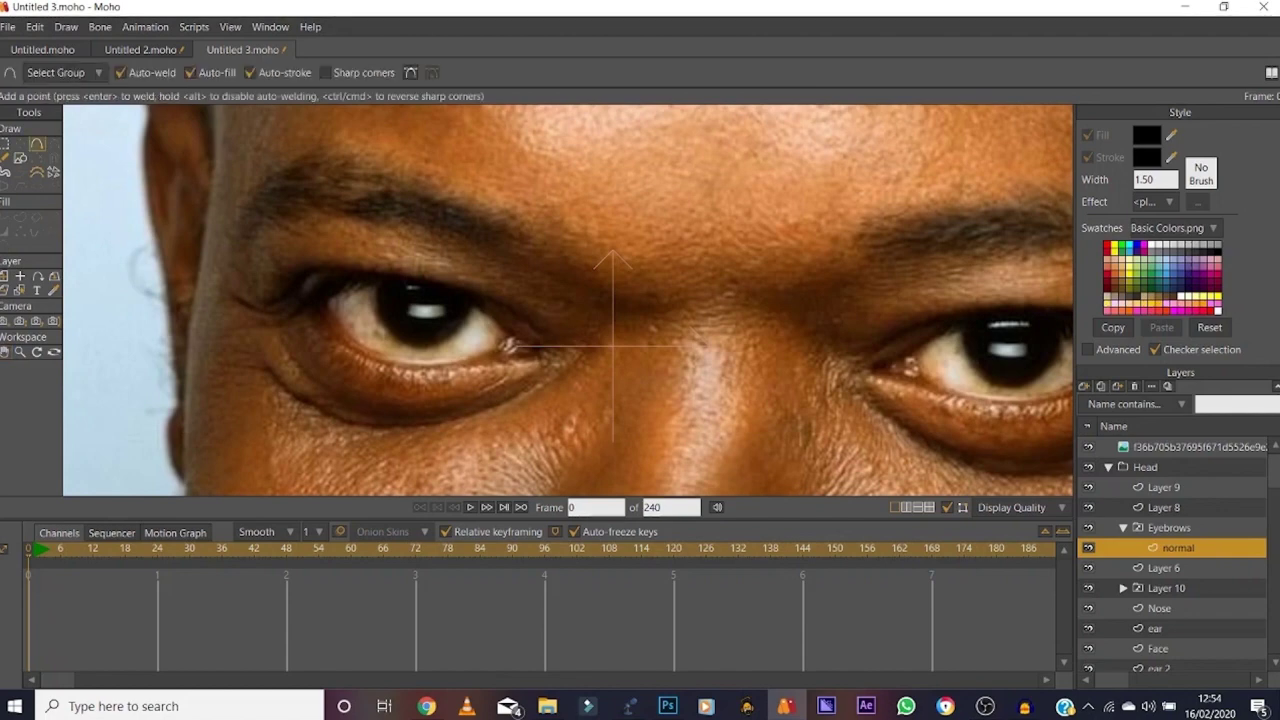
mouse_move(238, 199)
mouse_down()
mouse_move(332, 168)
mouse_move(488, 209)
mouse_up()
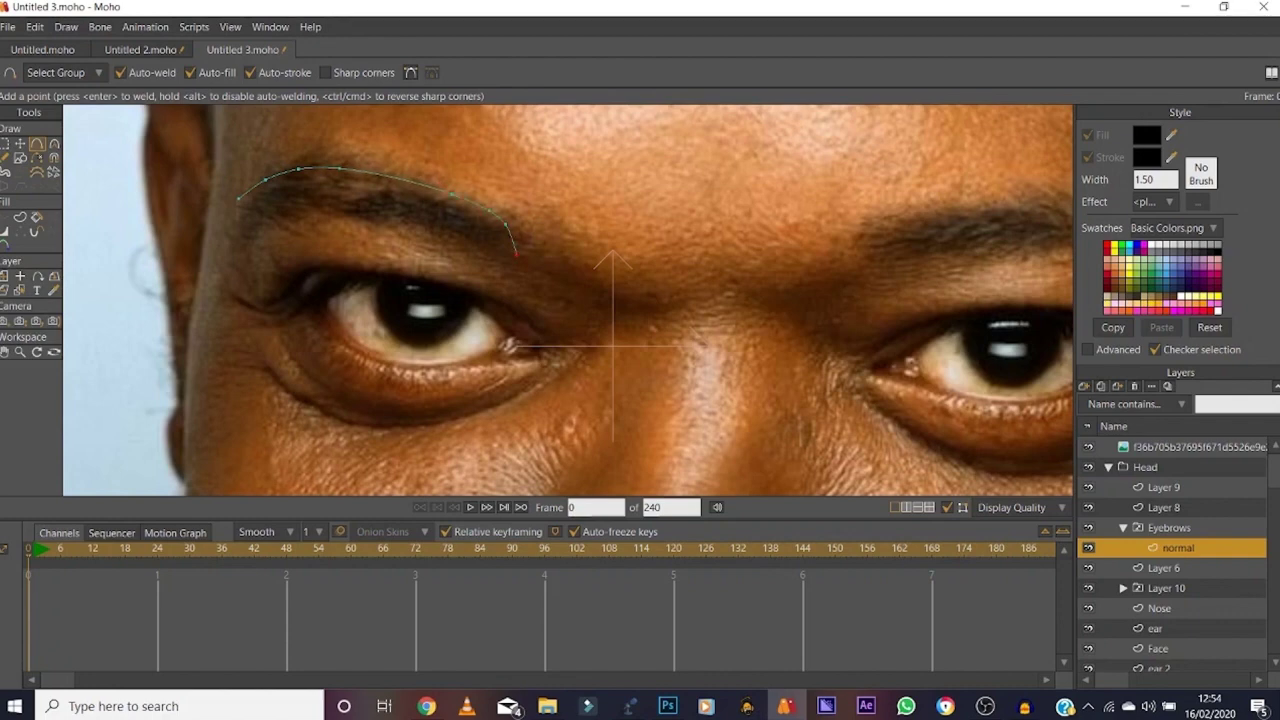
drag(516, 256, 238, 198)
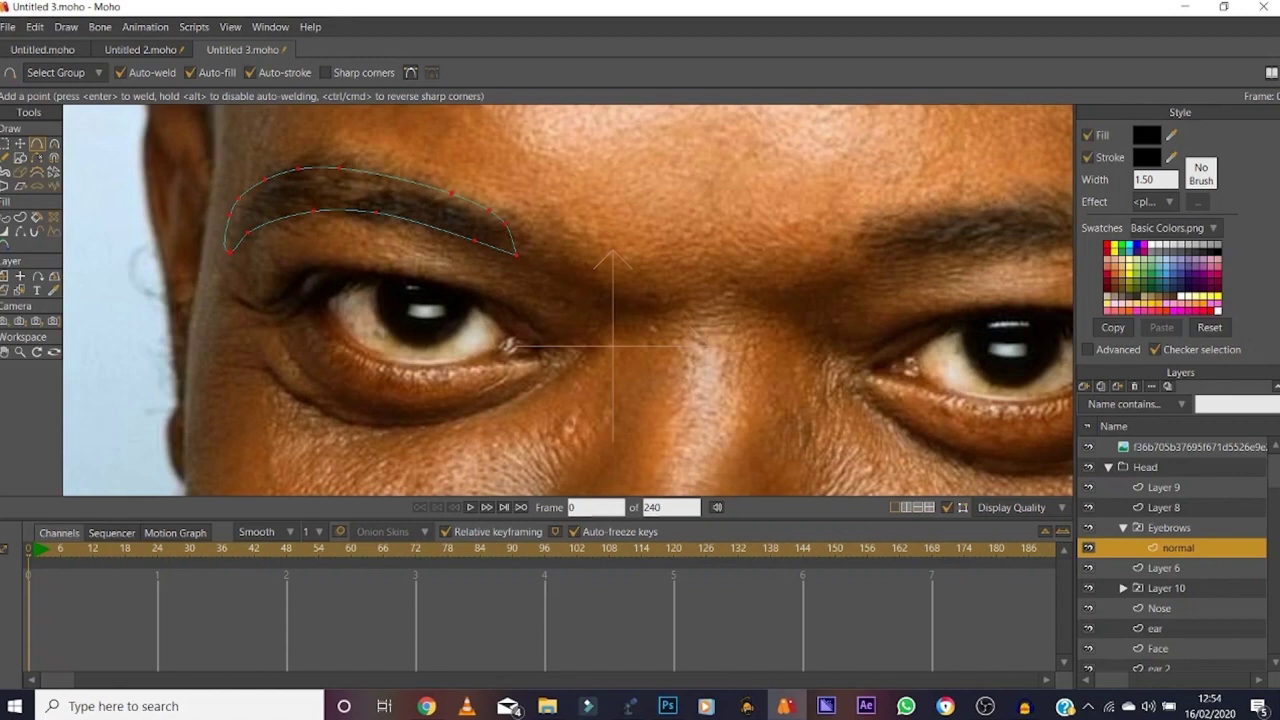
click(1088, 447)
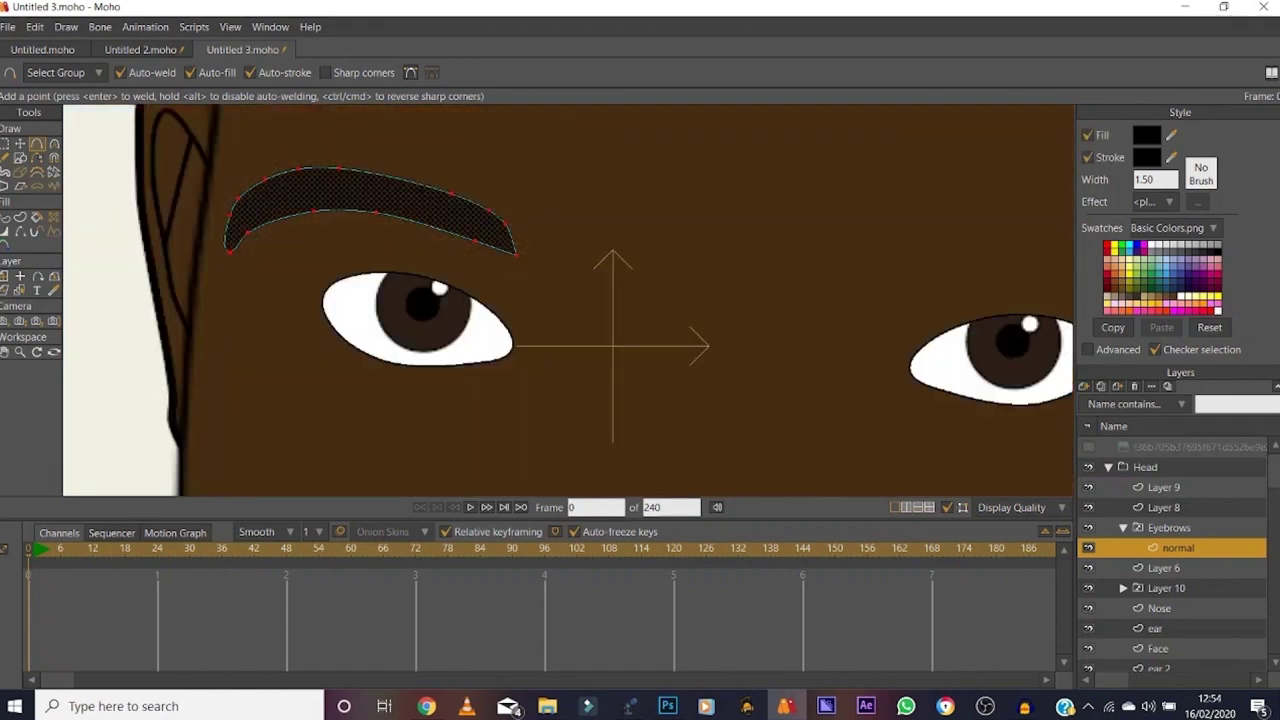
Step: Paste a mirrored copy of the eyebrow above the other eye, align it with the reference photo, and hide the photo
drag(660, 300, 564, 320)
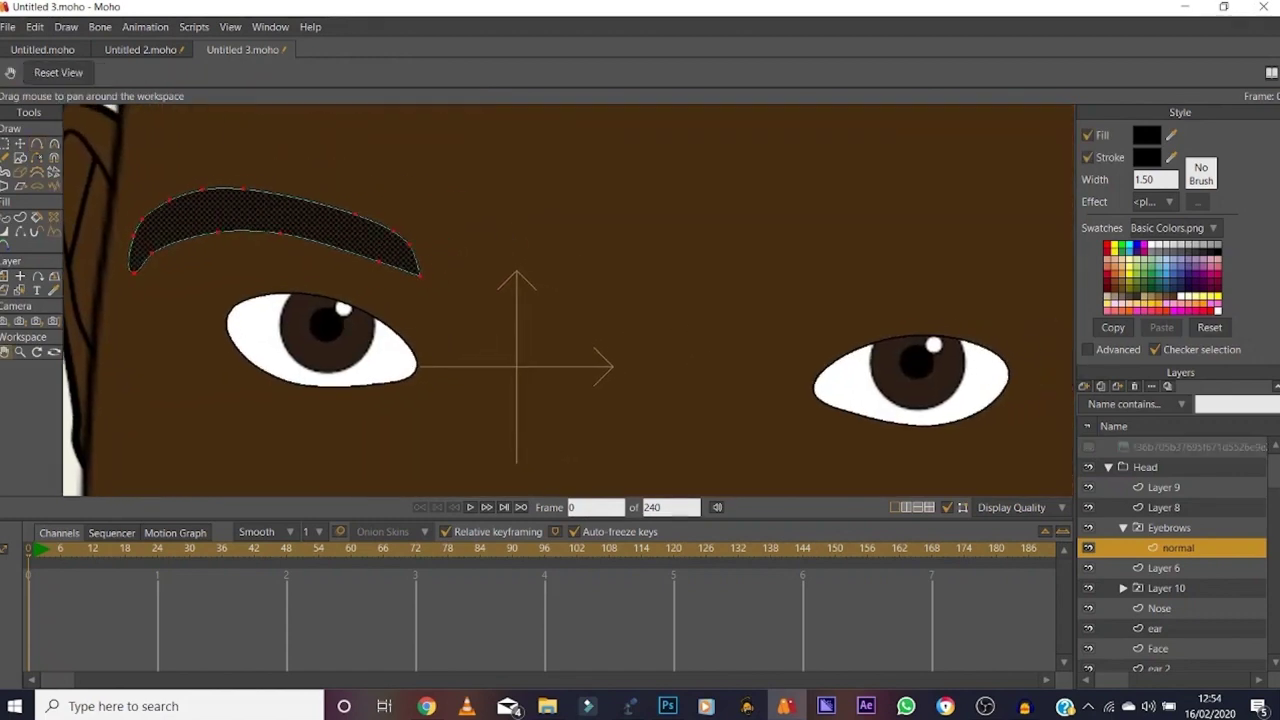
key(t)
key(ctrl+a)
key(ctrl+v)
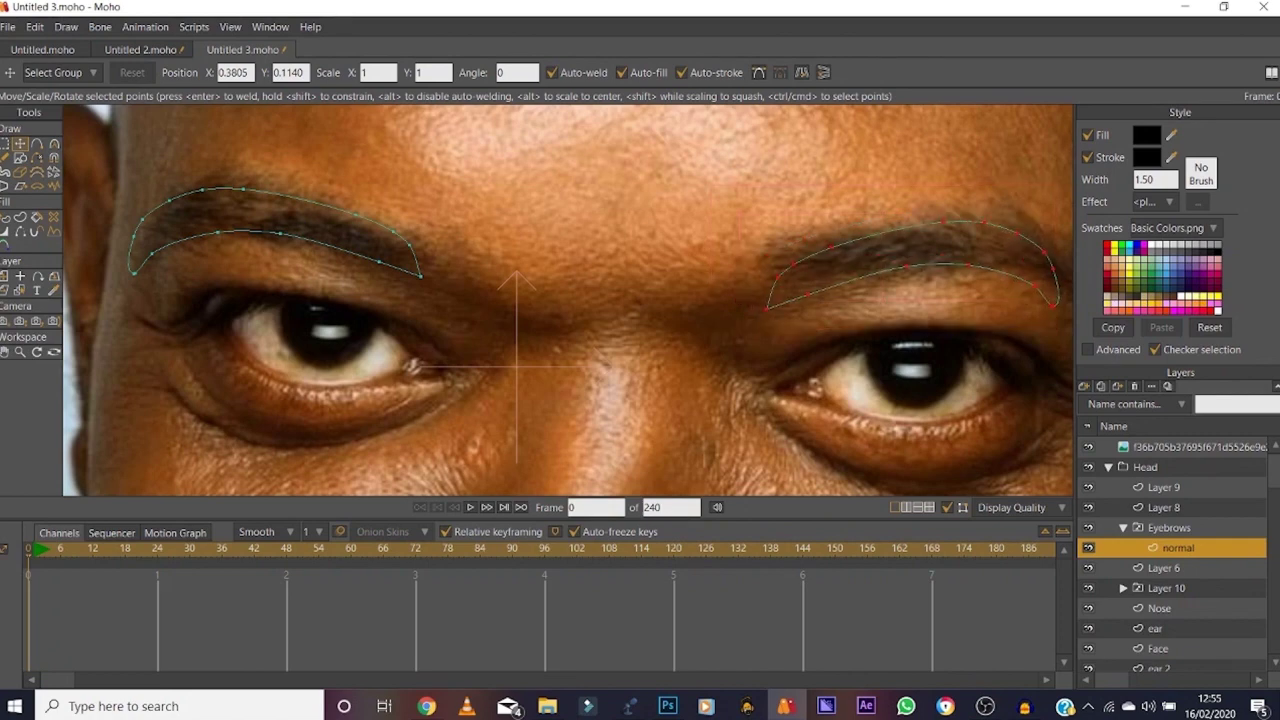
drag(910, 266, 912, 263)
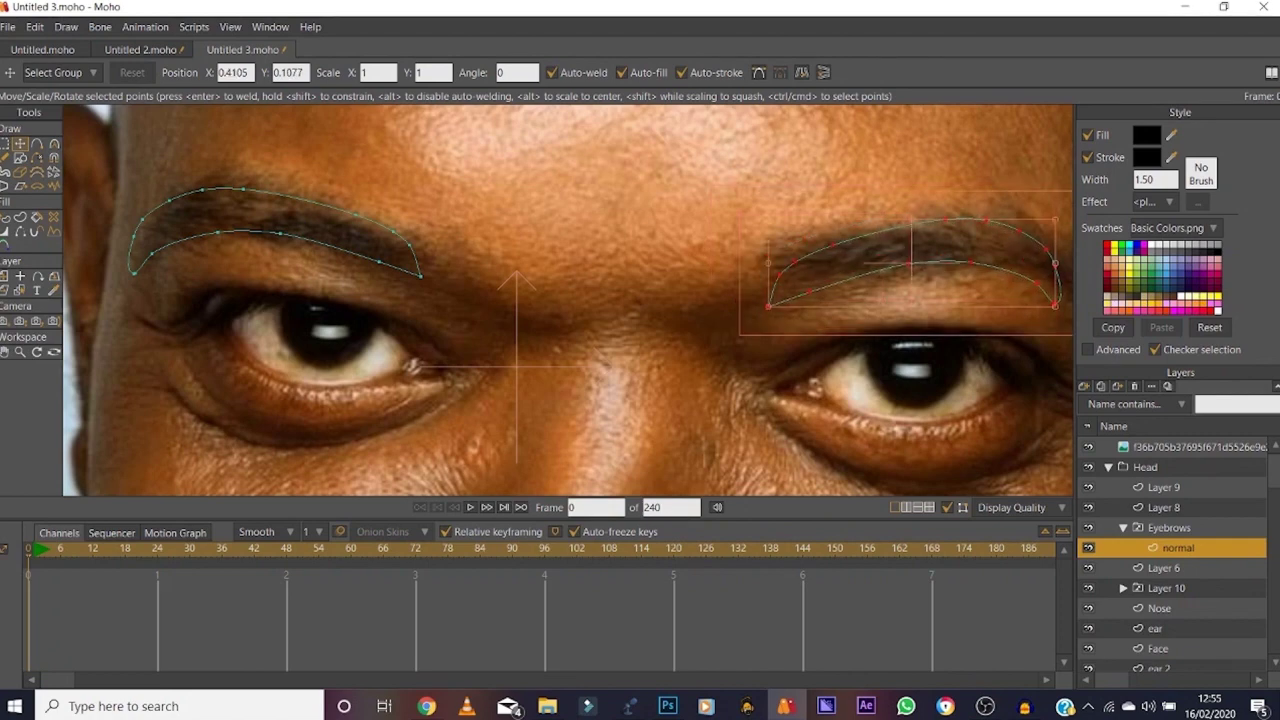
click(1088, 447)
click(20, 352)
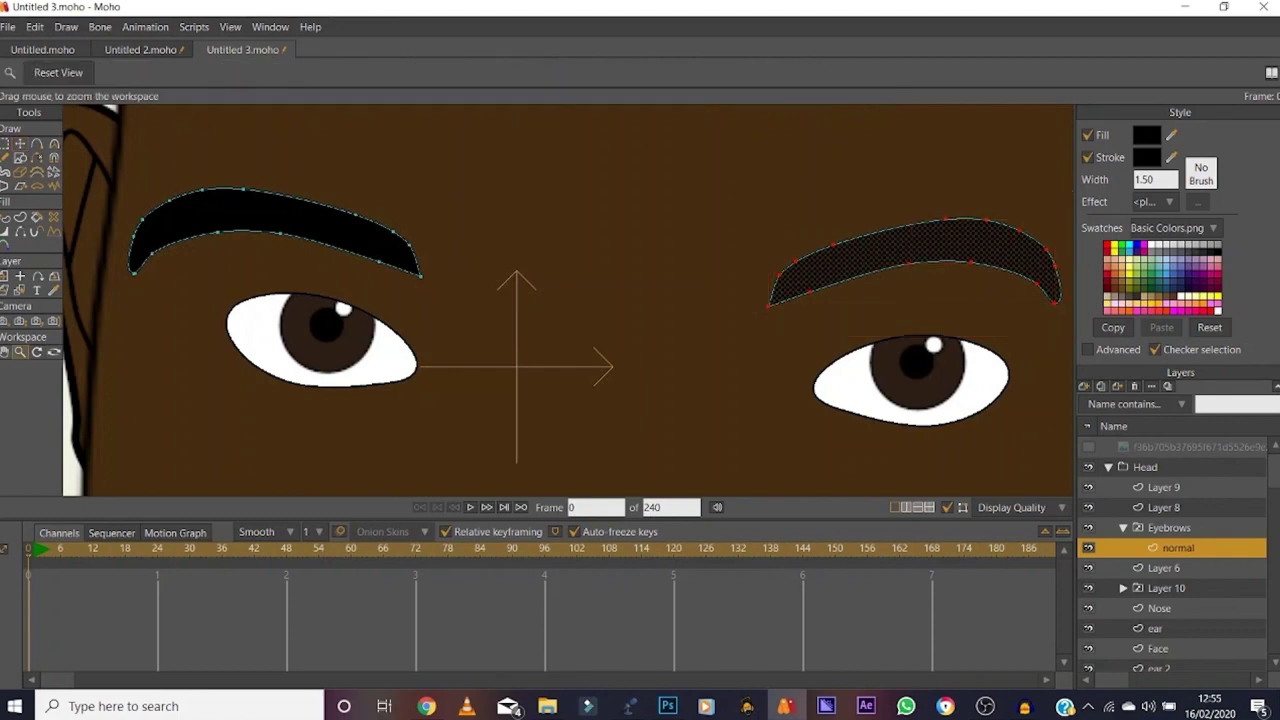
click(58, 73)
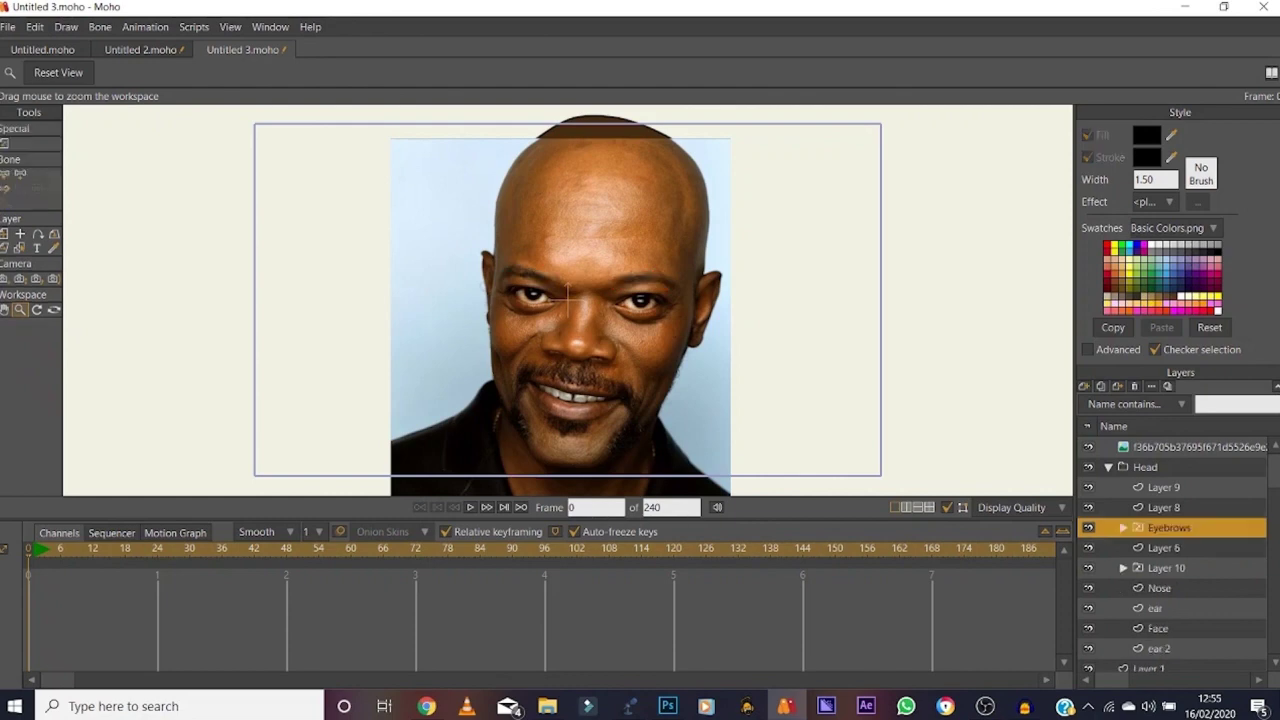
Step: Import the Tim Miller character from the Tim Miller Moho file in the Sonic Ideas folder
scroll(552, 396, up, 4)
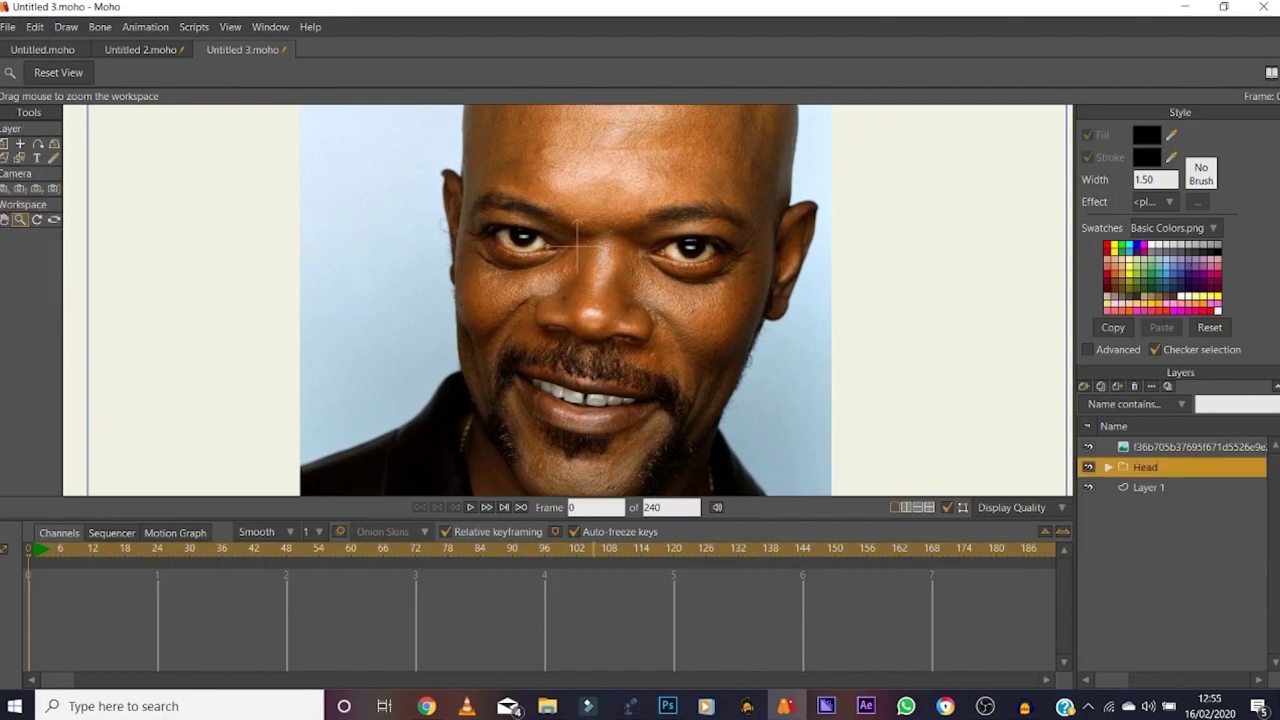
click(547, 706)
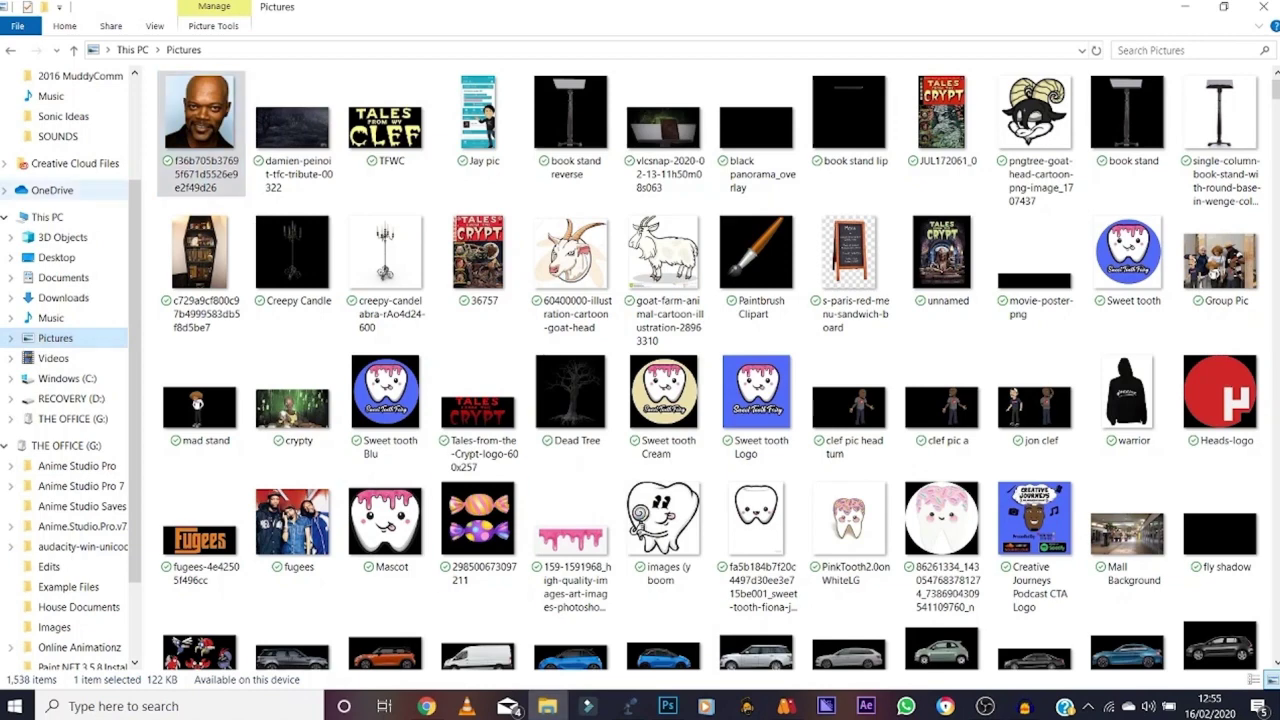
click(63, 116)
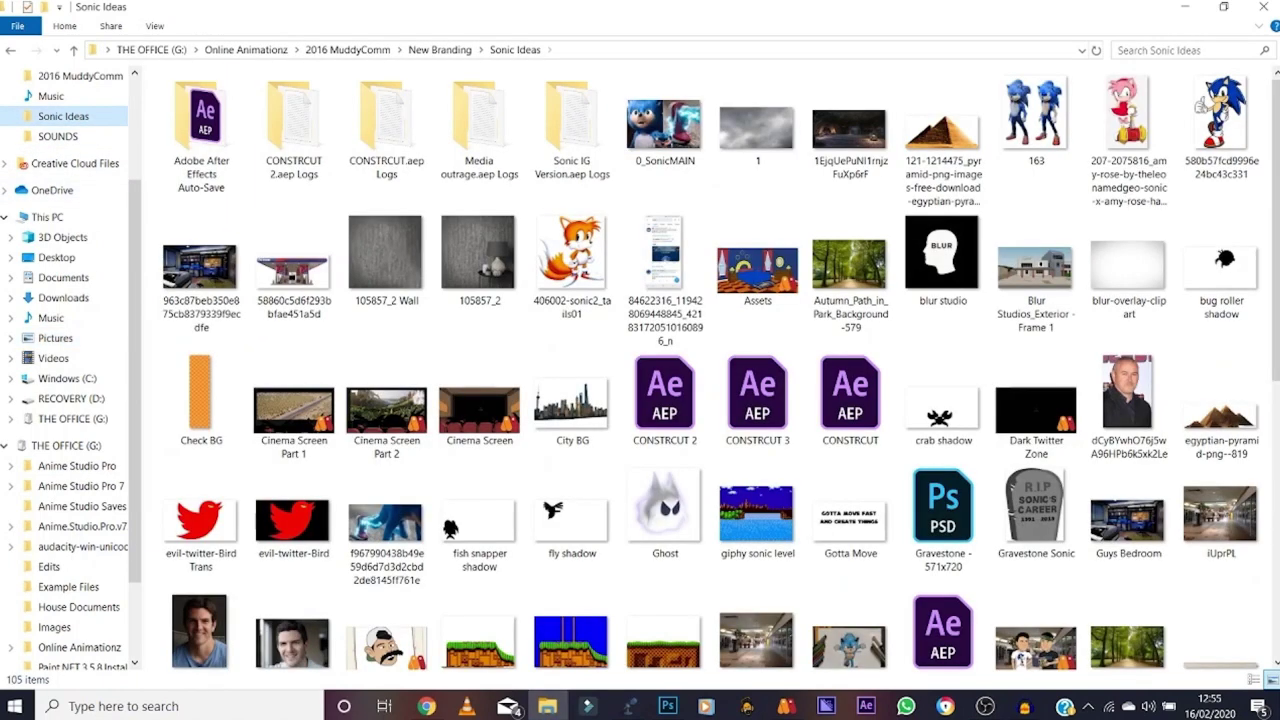
scroll(720, 368, down, 5)
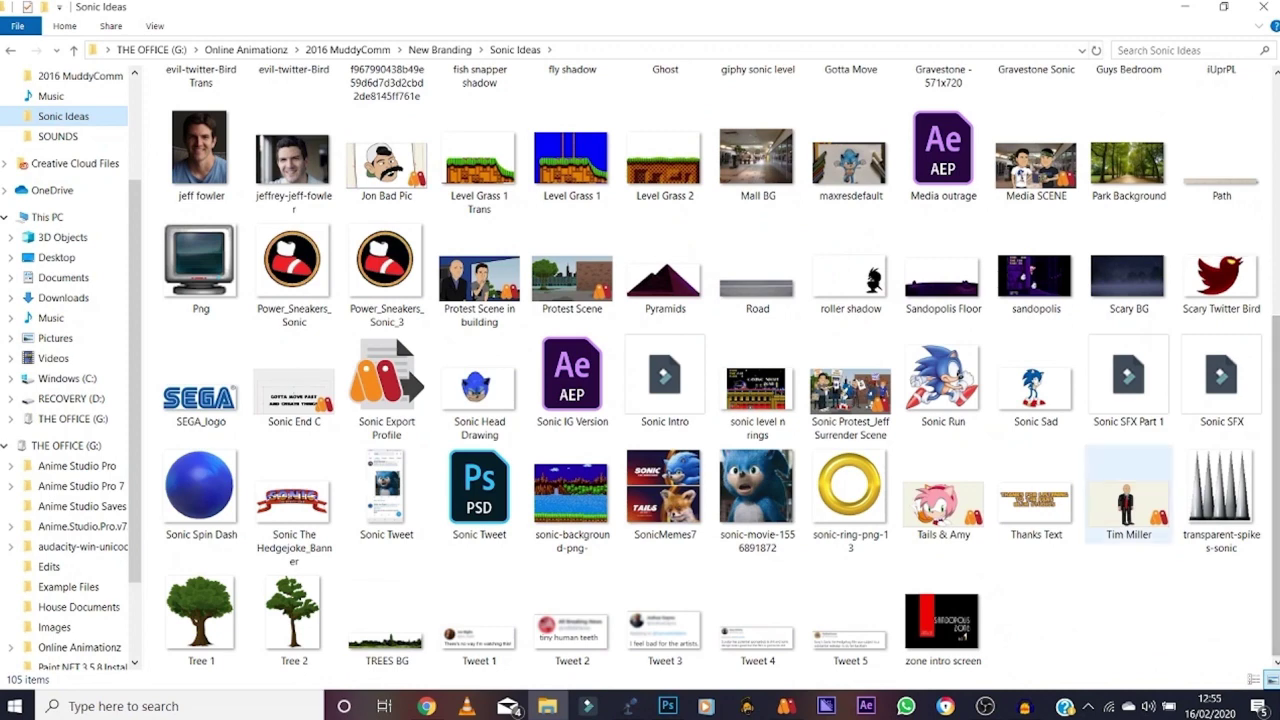
click(1128, 503)
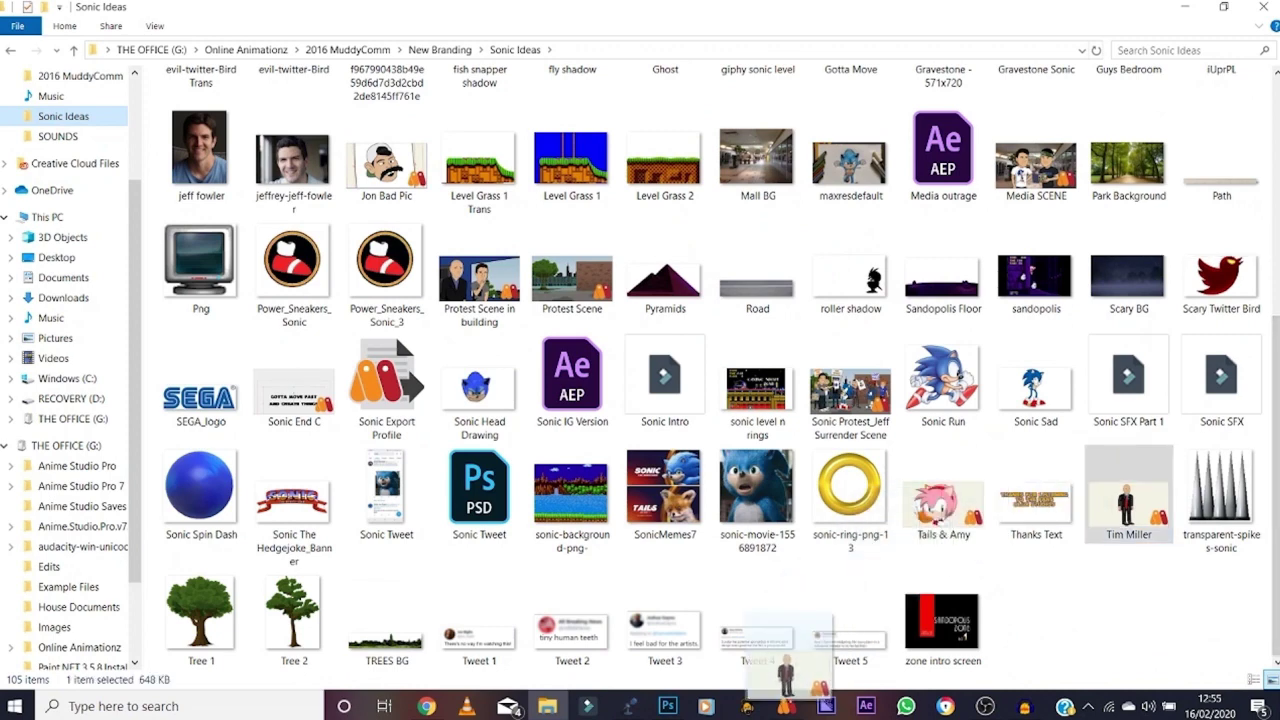
click(786, 706)
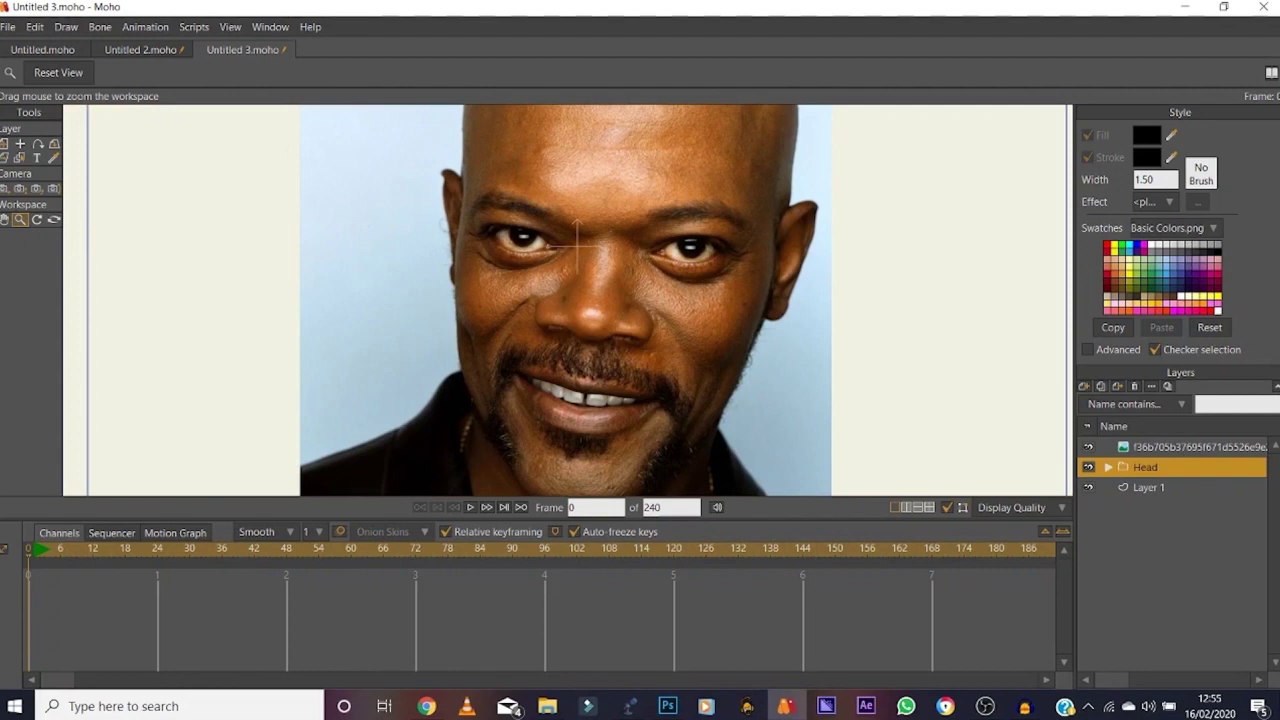
click(576, 95)
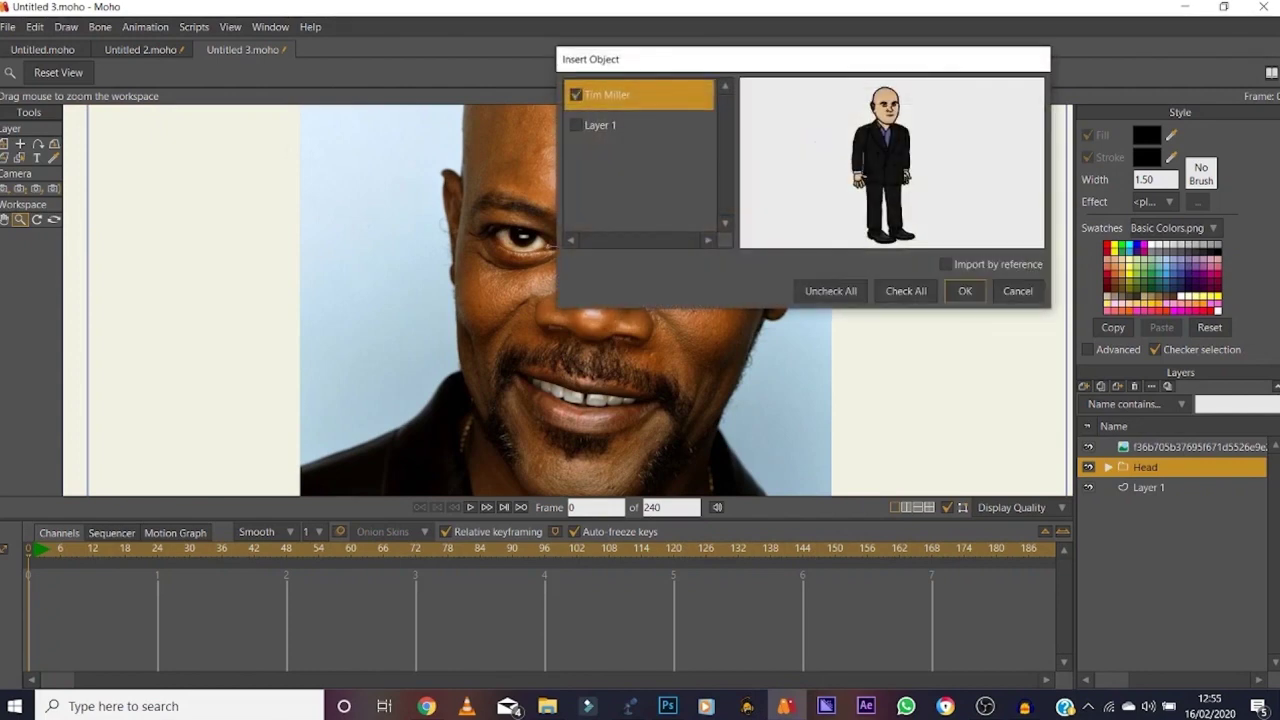
click(965, 291)
key(Return)
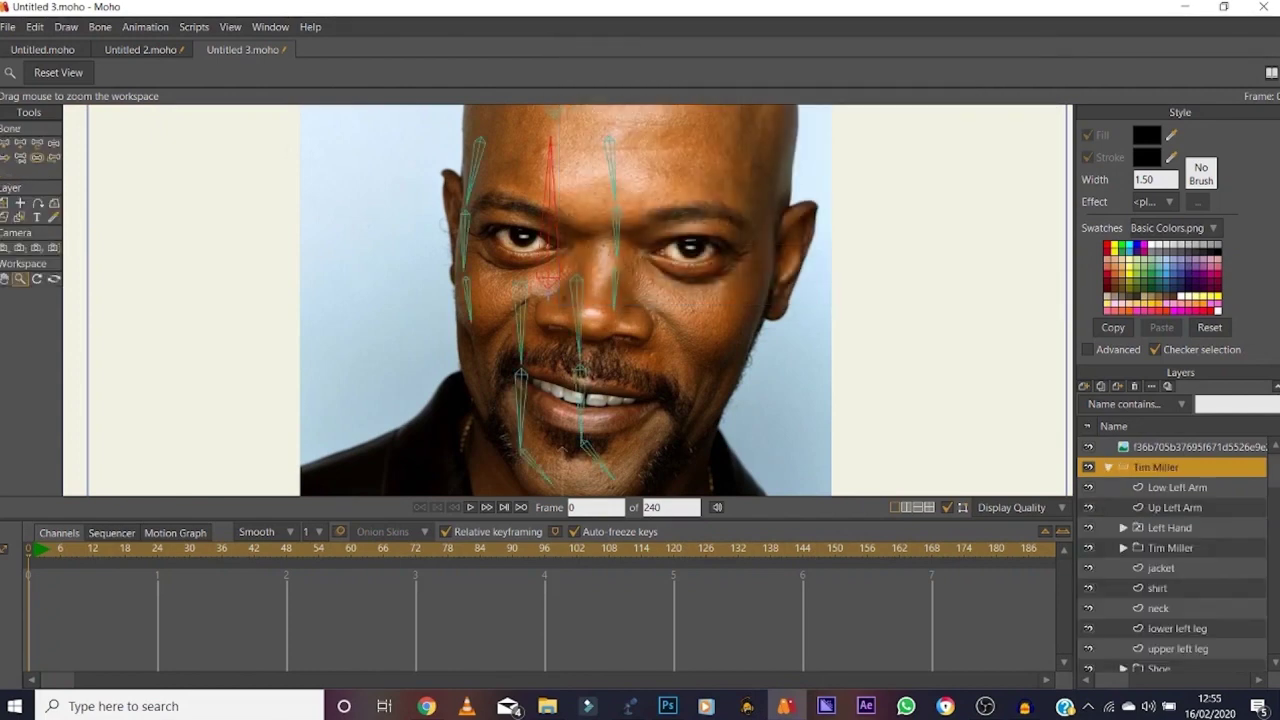
Step: Move the Normal Mouth switch layer out of the imported Tim Miller character, and delete the rest of that character
click(1123, 548)
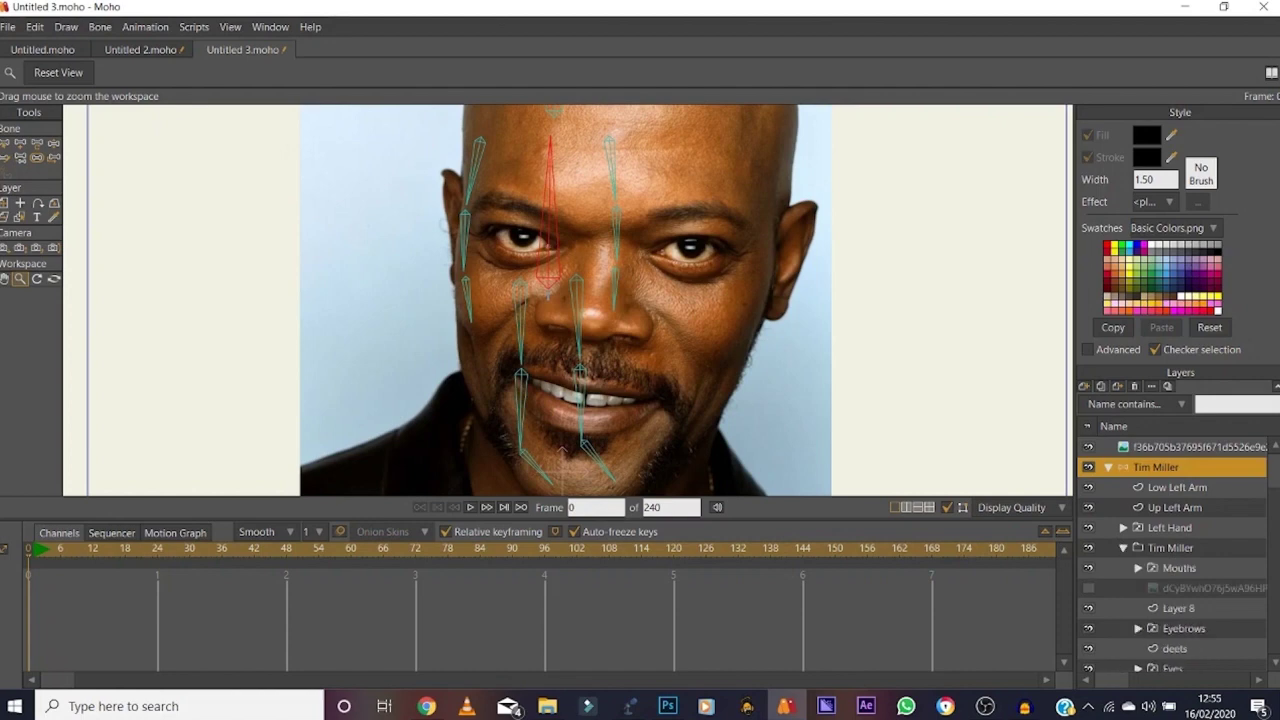
click(1138, 568)
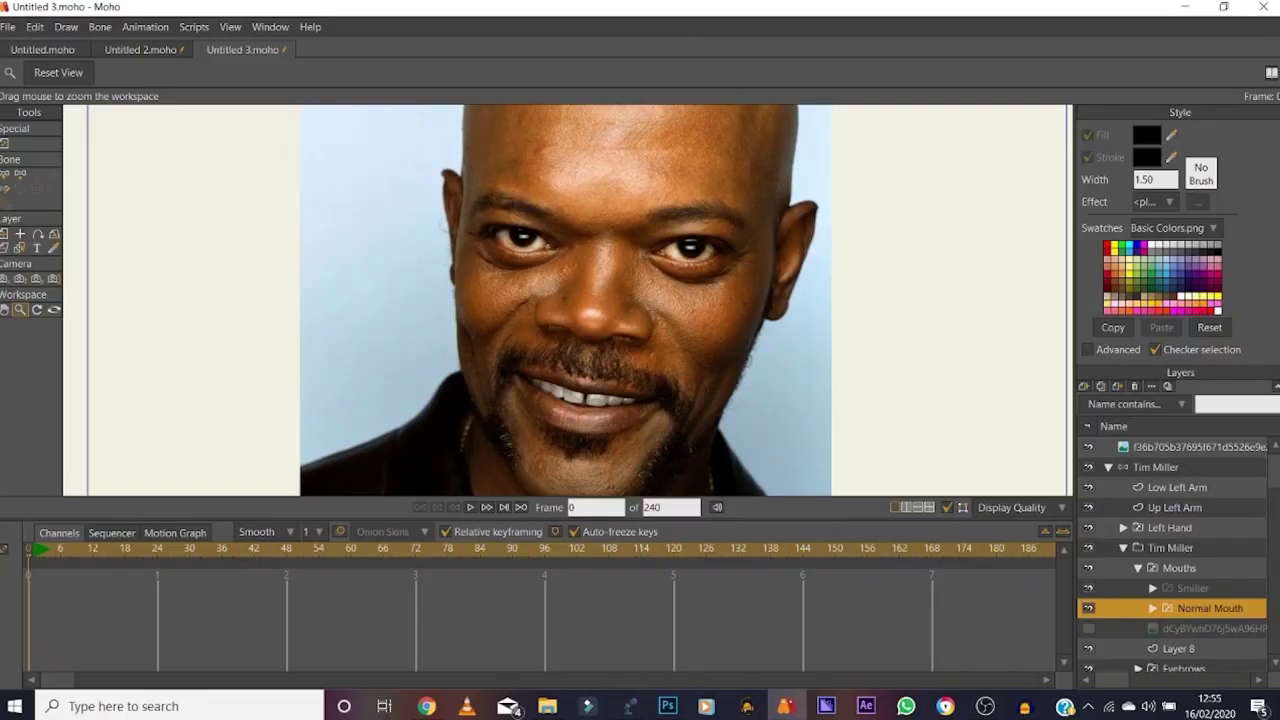
drag(1190, 548, 1190, 458)
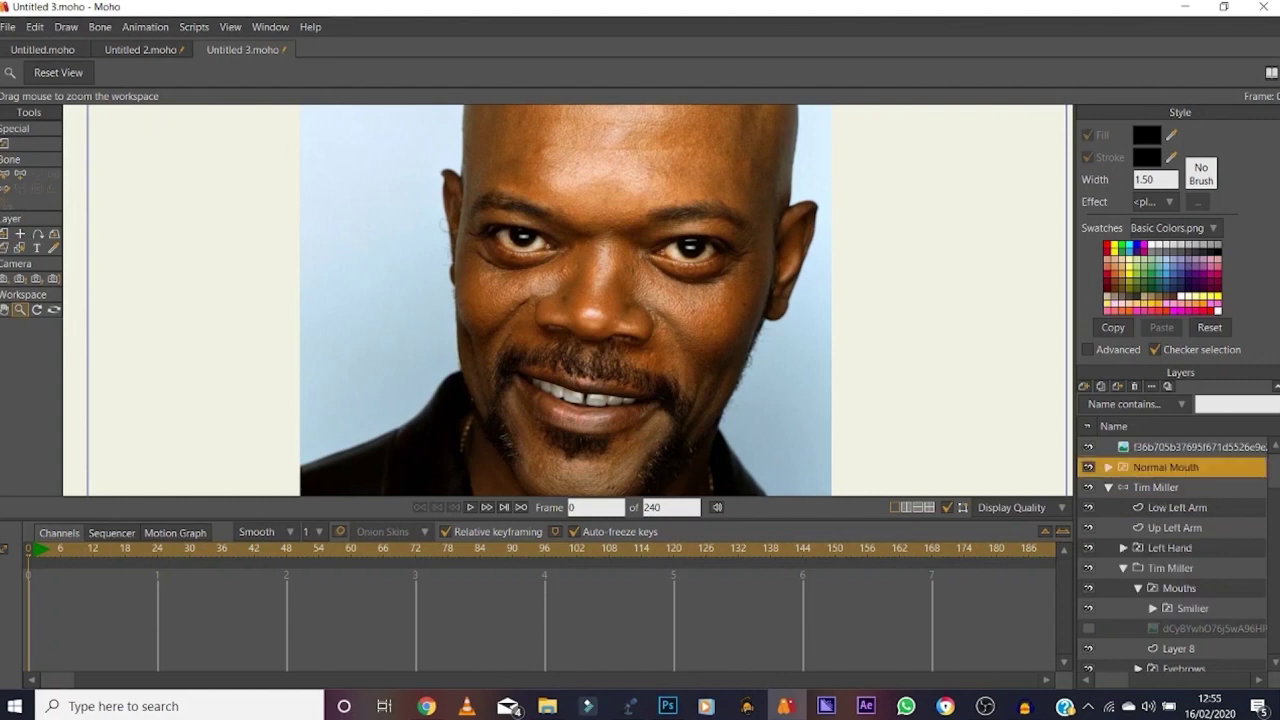
click(1108, 488)
click(1156, 488)
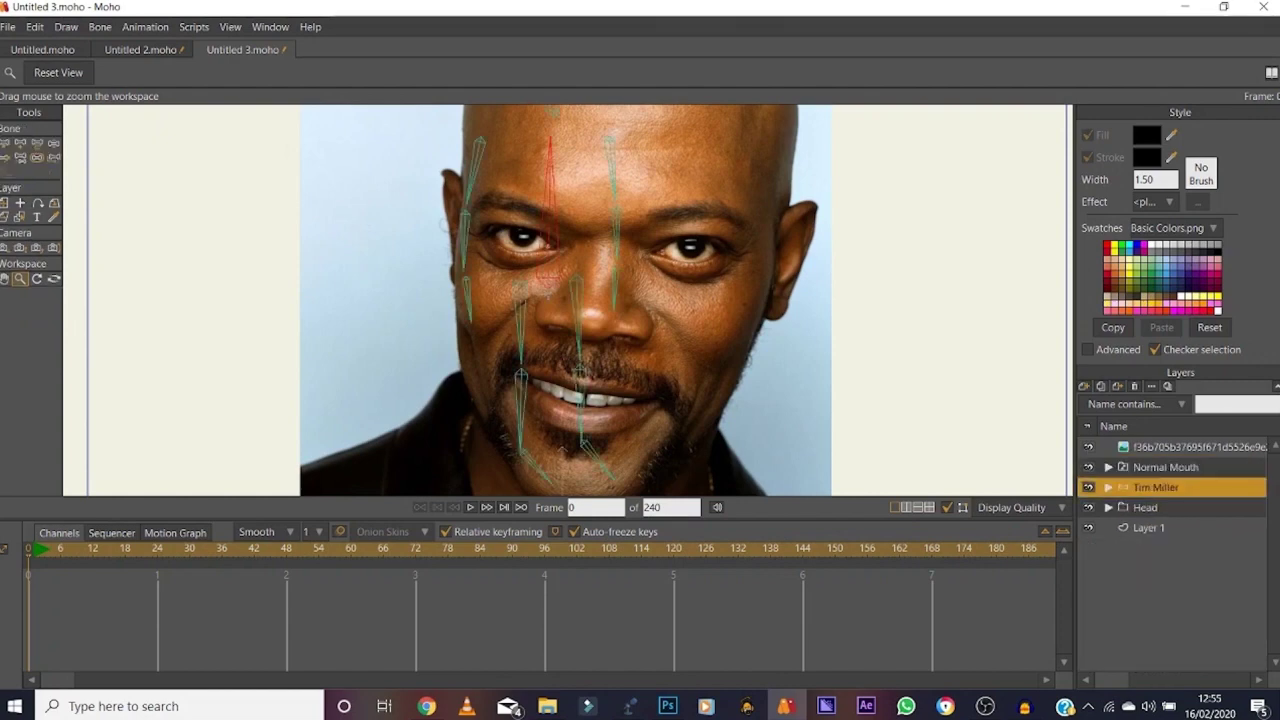
click(1134, 386)
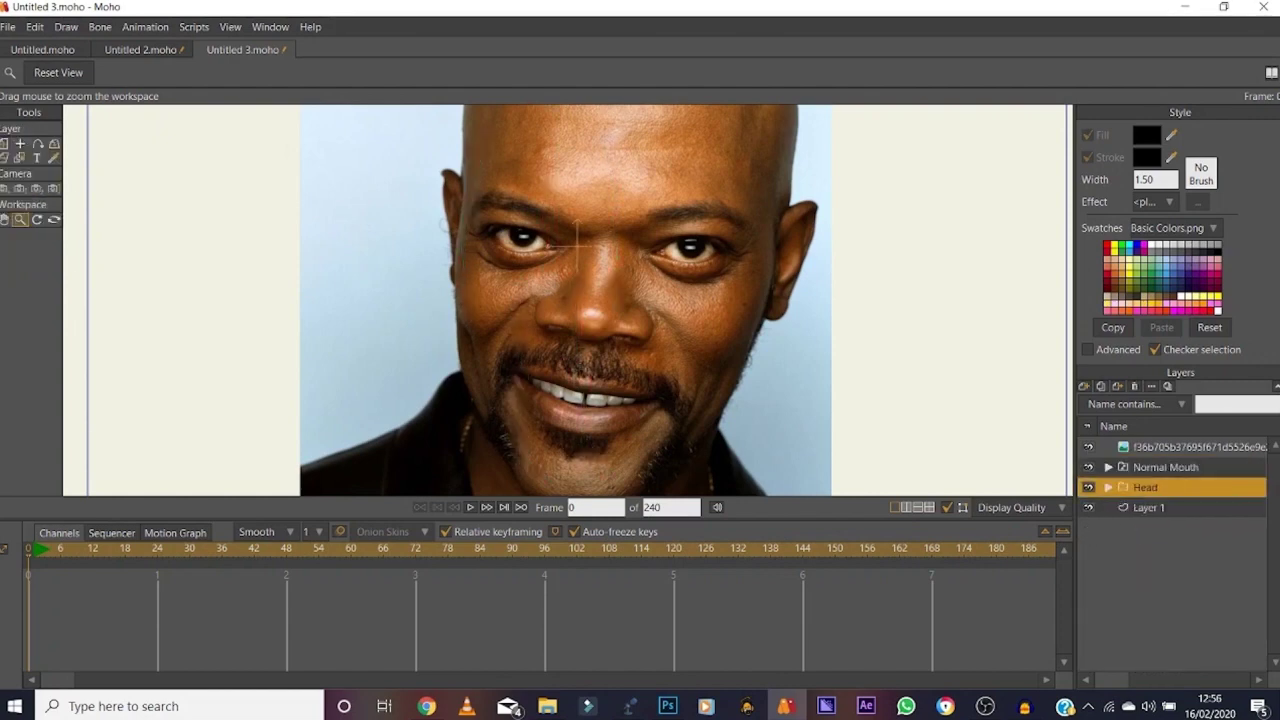
Step: Hide the reference photo and move the Normal Mouth layer into the Head group, directly below the Nose layer
click(1165, 467)
click(1108, 487)
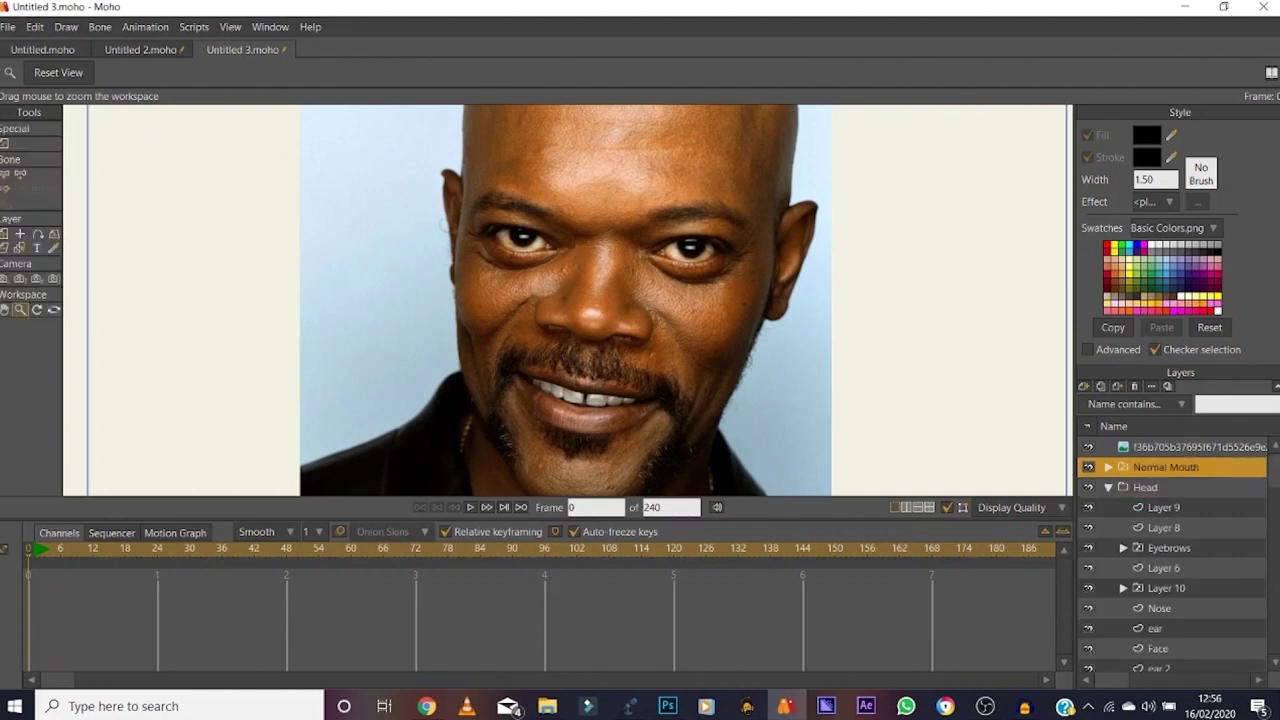
click(1088, 447)
drag(1165, 467, 1165, 617)
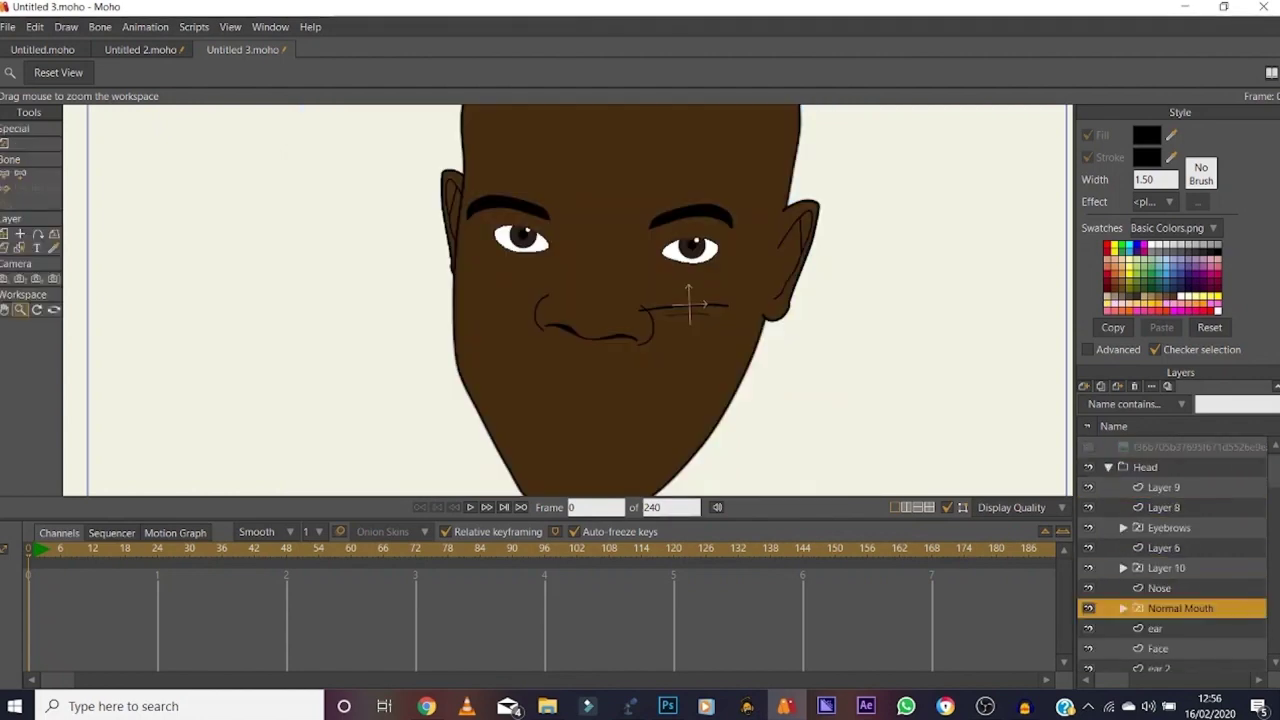
Step: Place the mouth beneath the nose at an angle of about -4°, switch it to the S shape, and enlarge it slightly
key(0)
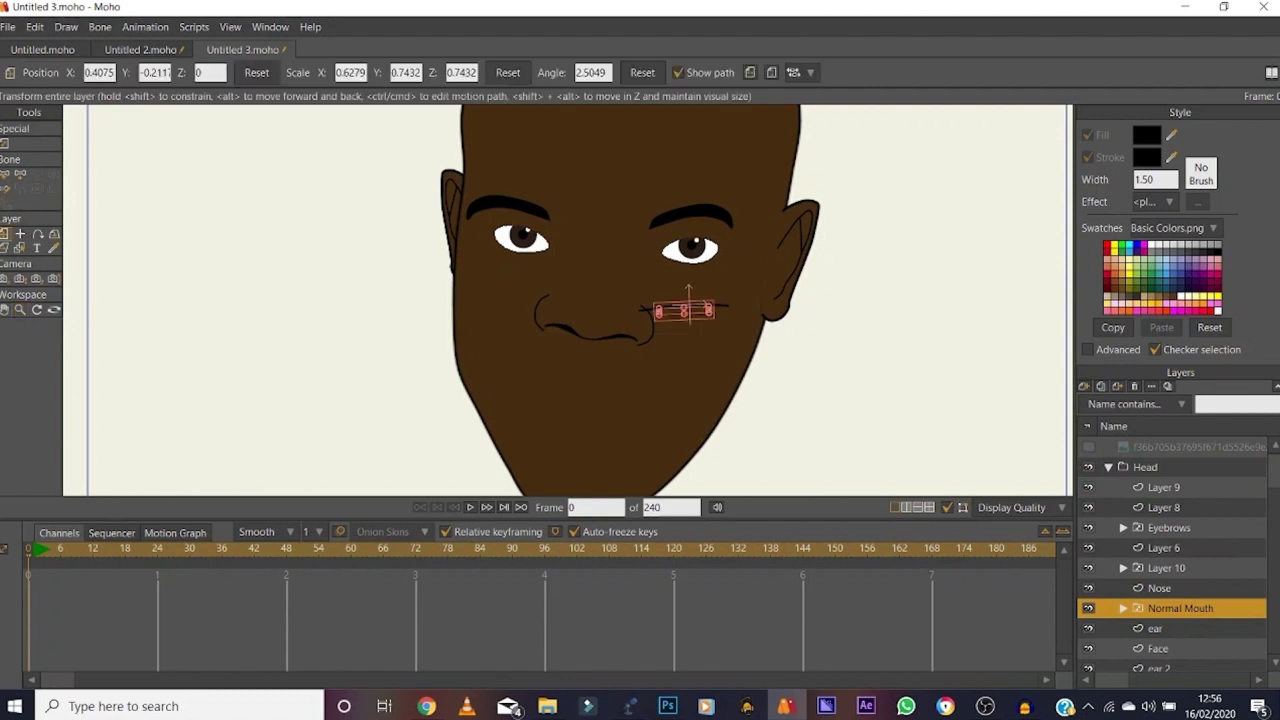
drag(722, 308, 588, 401)
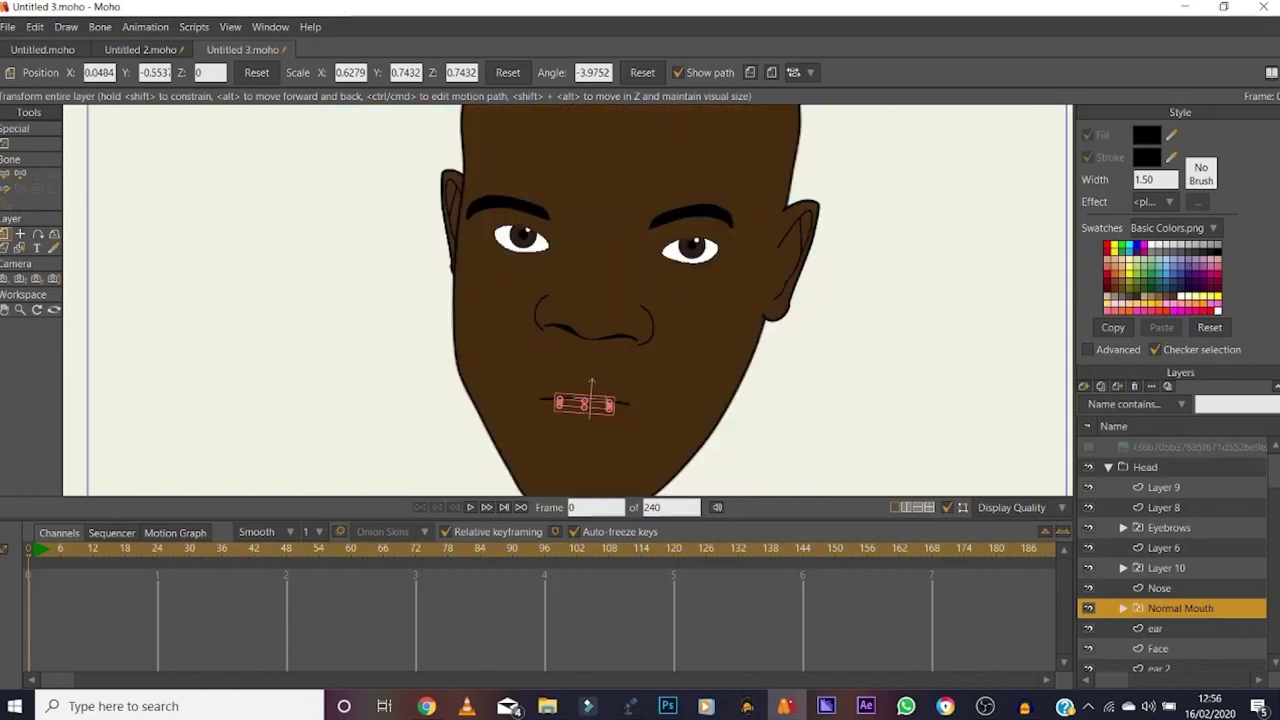
right_click(1166, 608)
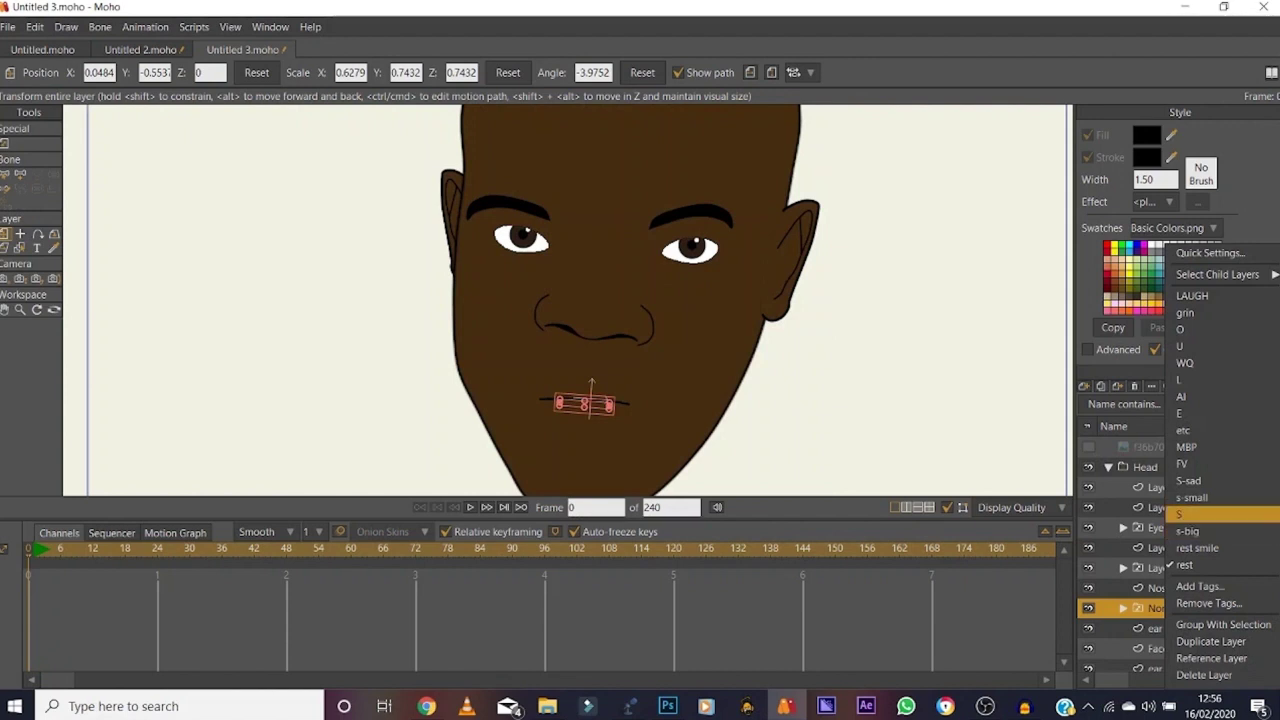
click(1190, 514)
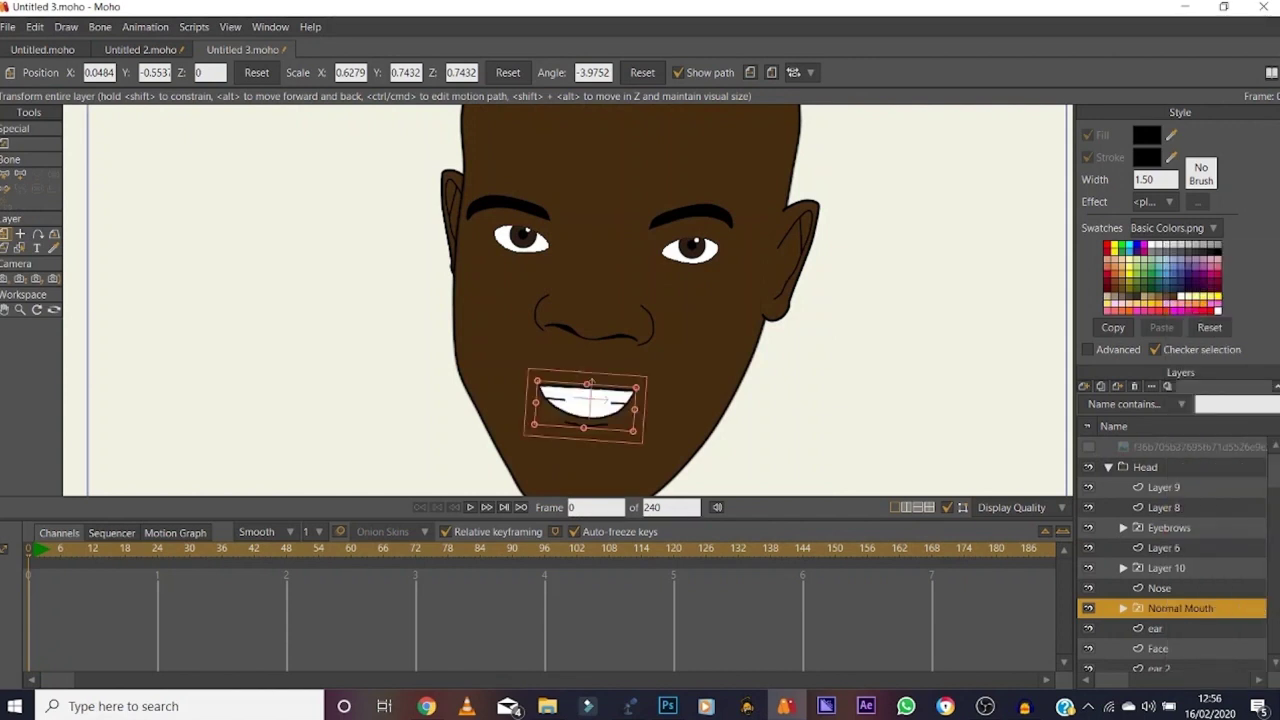
drag(636, 388, 646, 381)
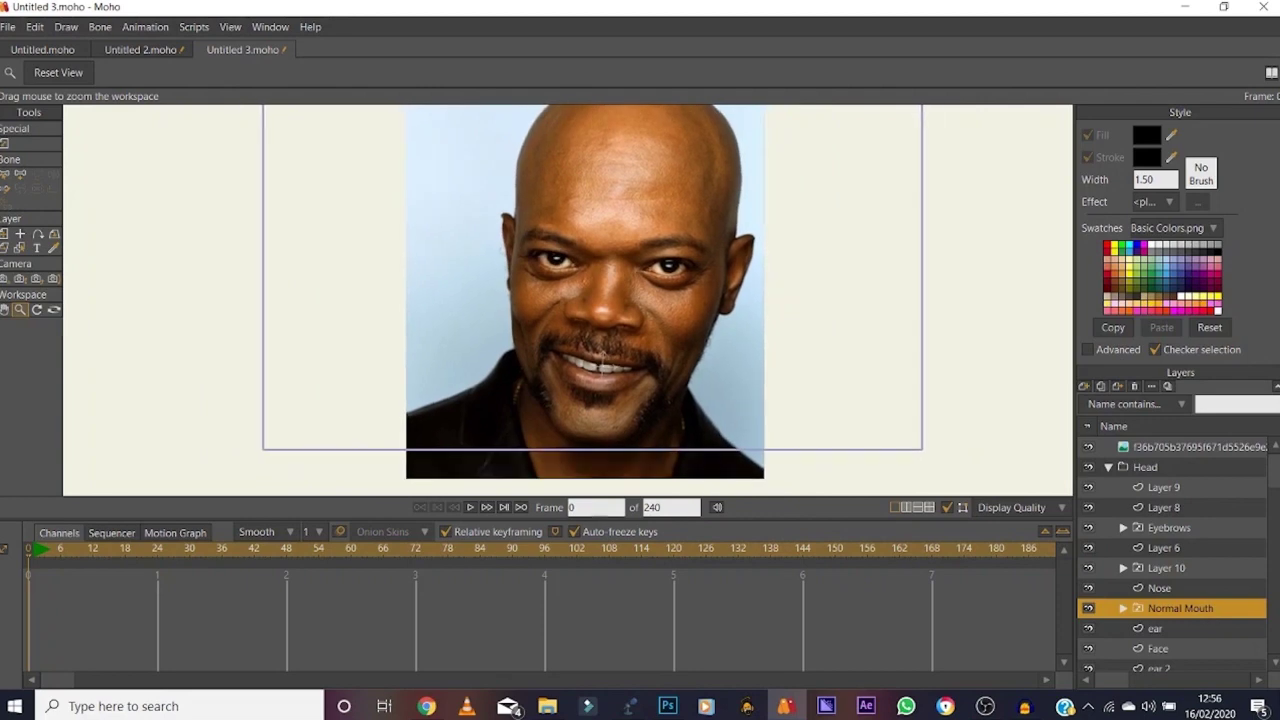
Step: Rename Layer 8 in the Head group as details
drag(598, 255, 718, 255)
click(5, 310)
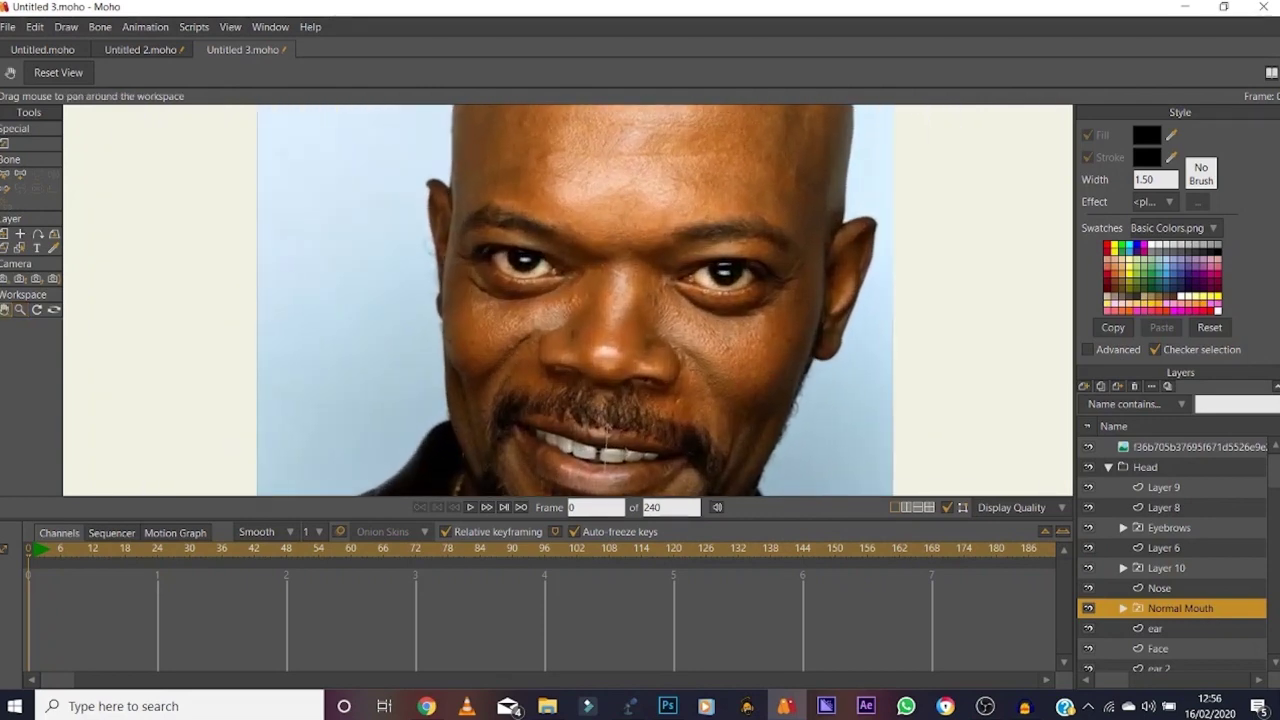
drag(620, 300, 538, 255)
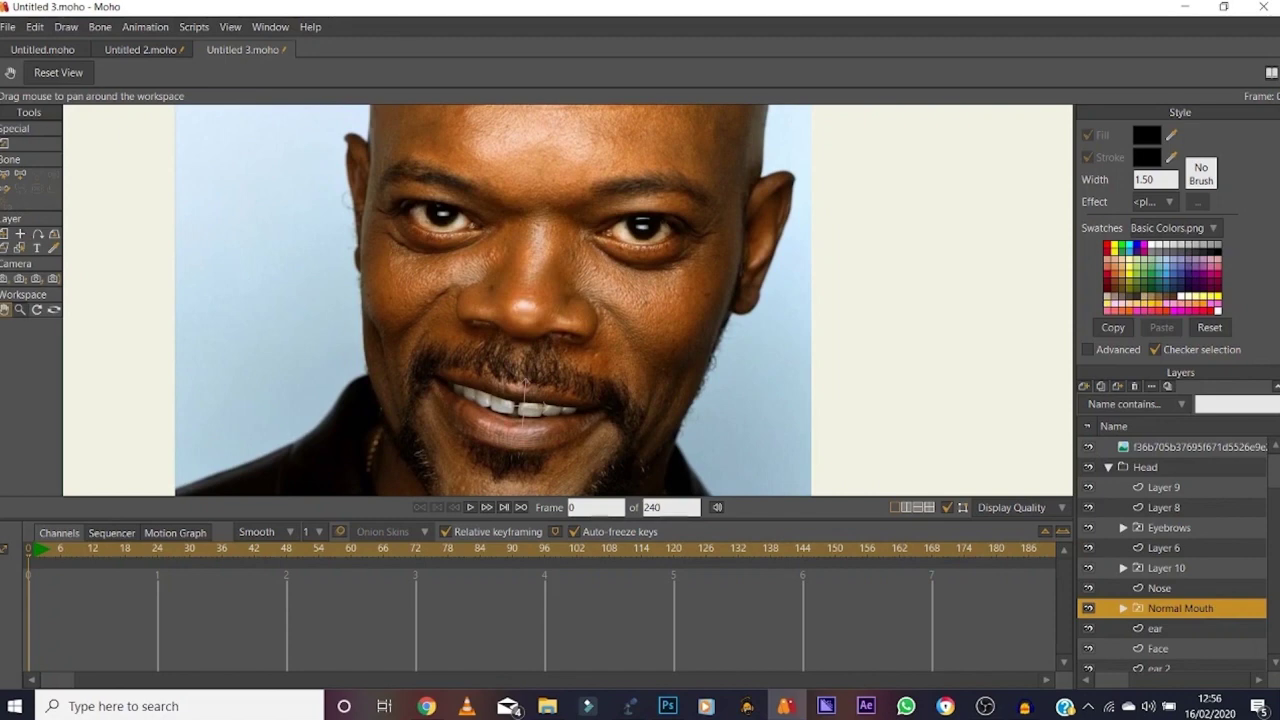
click(20, 310)
drag(560, 300, 654, 300)
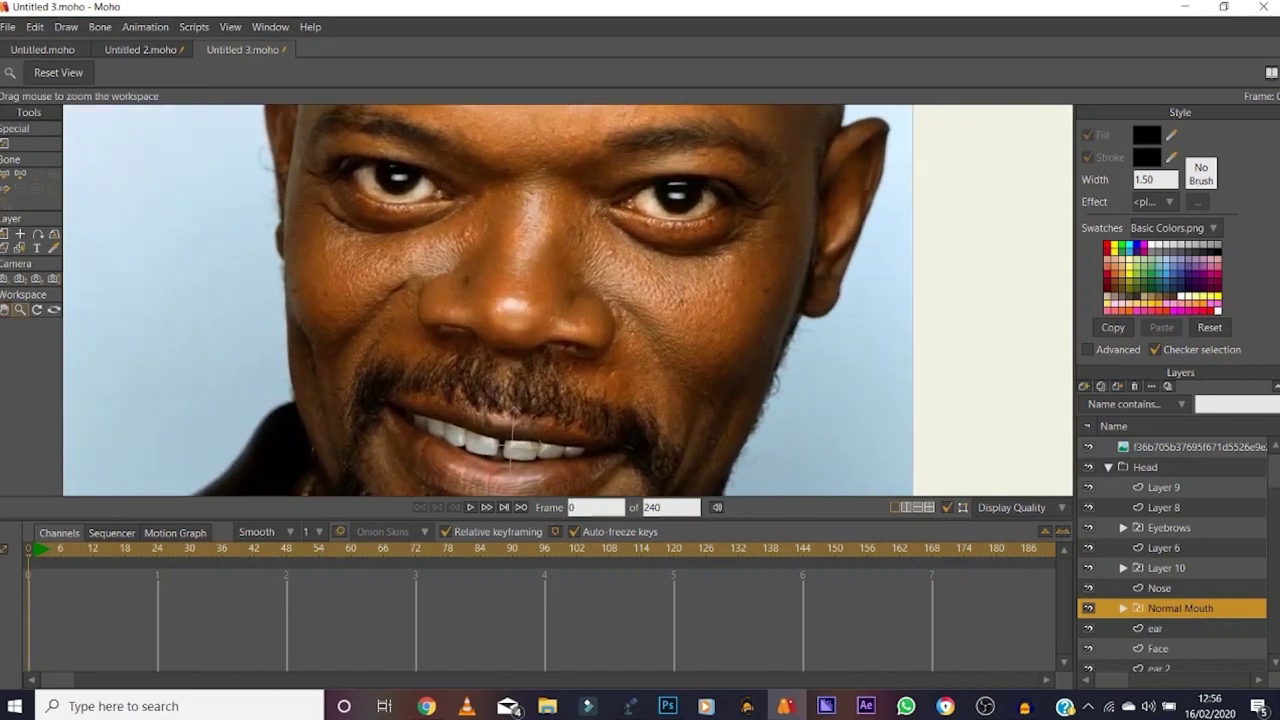
click(1164, 508)
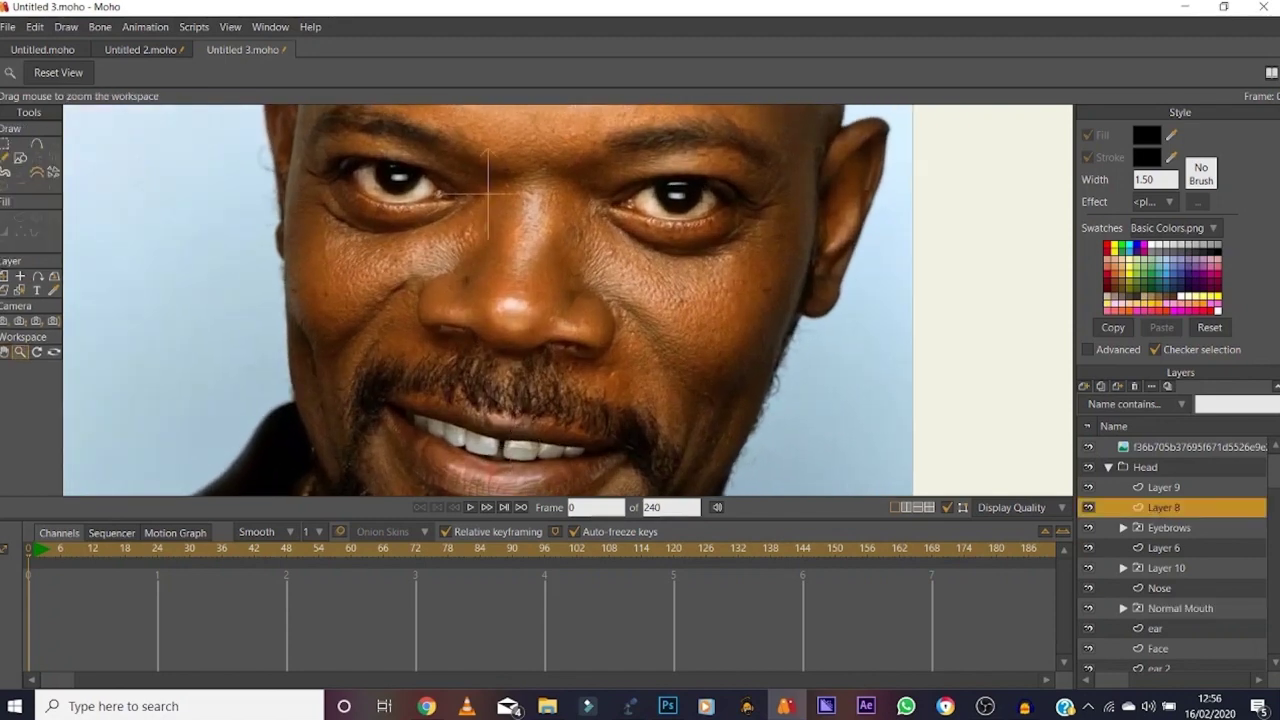
click(1088, 447)
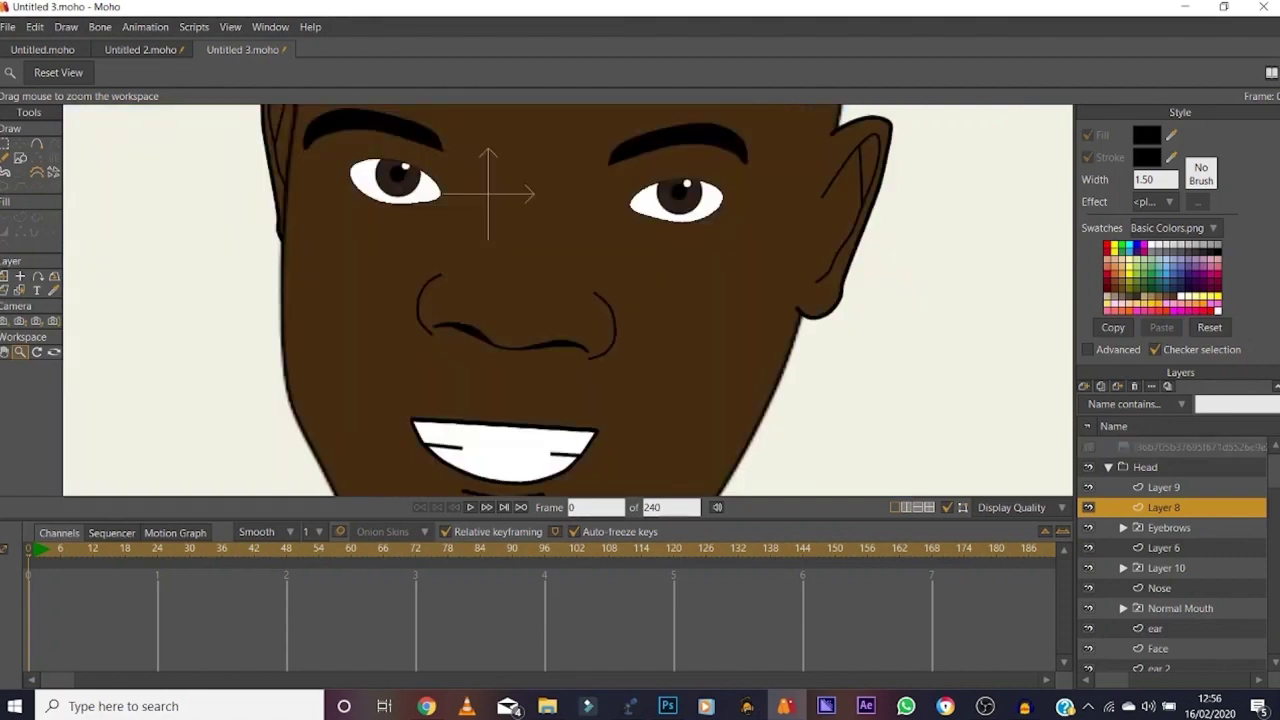
double_click(1164, 508)
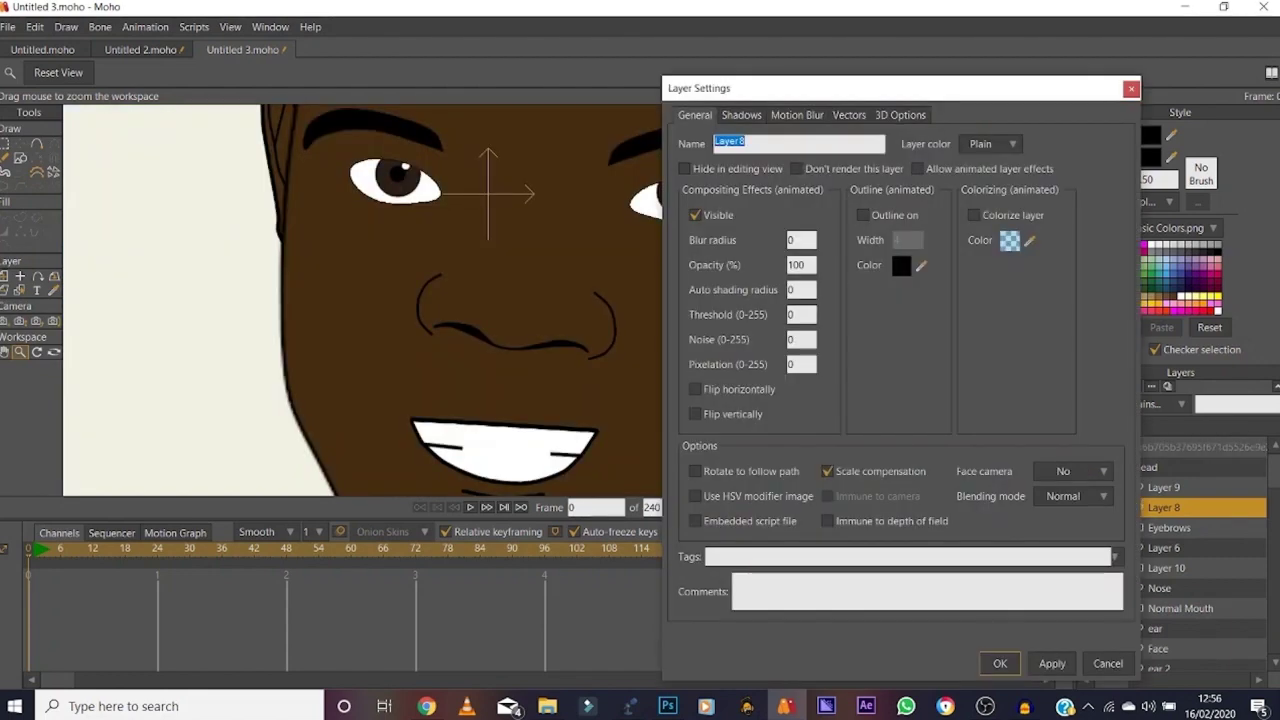
text(details)
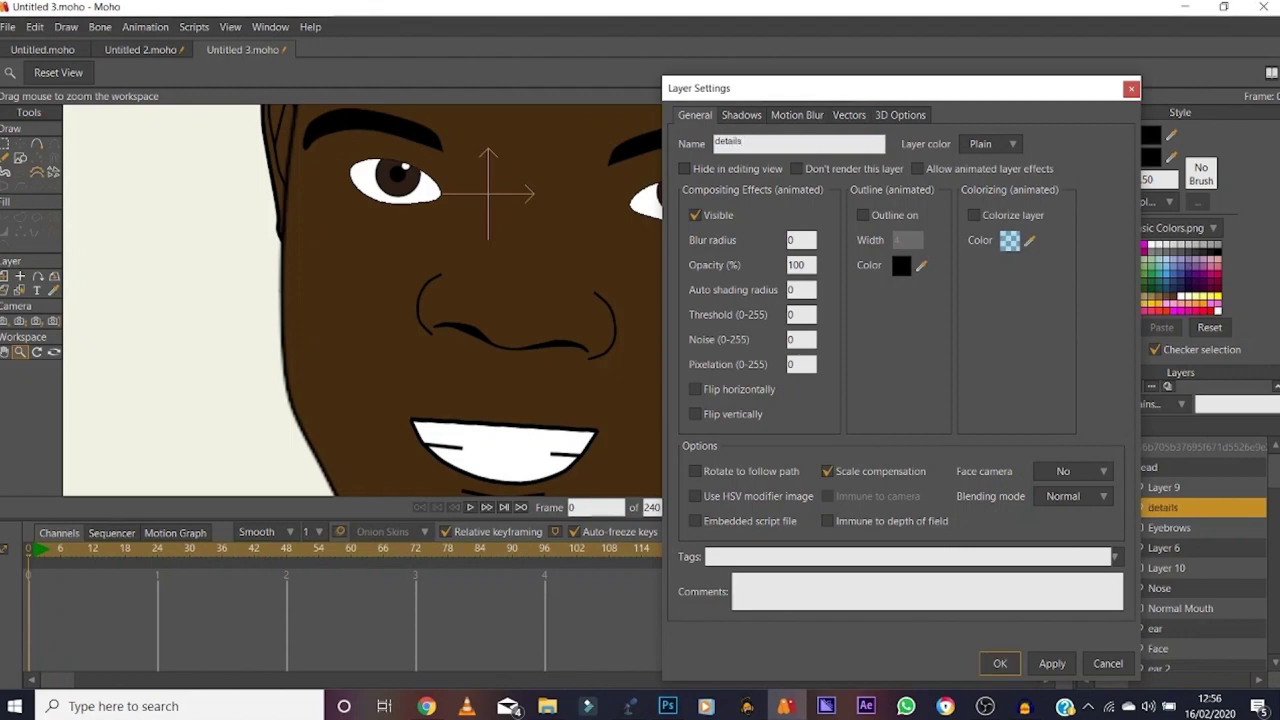
key(Return)
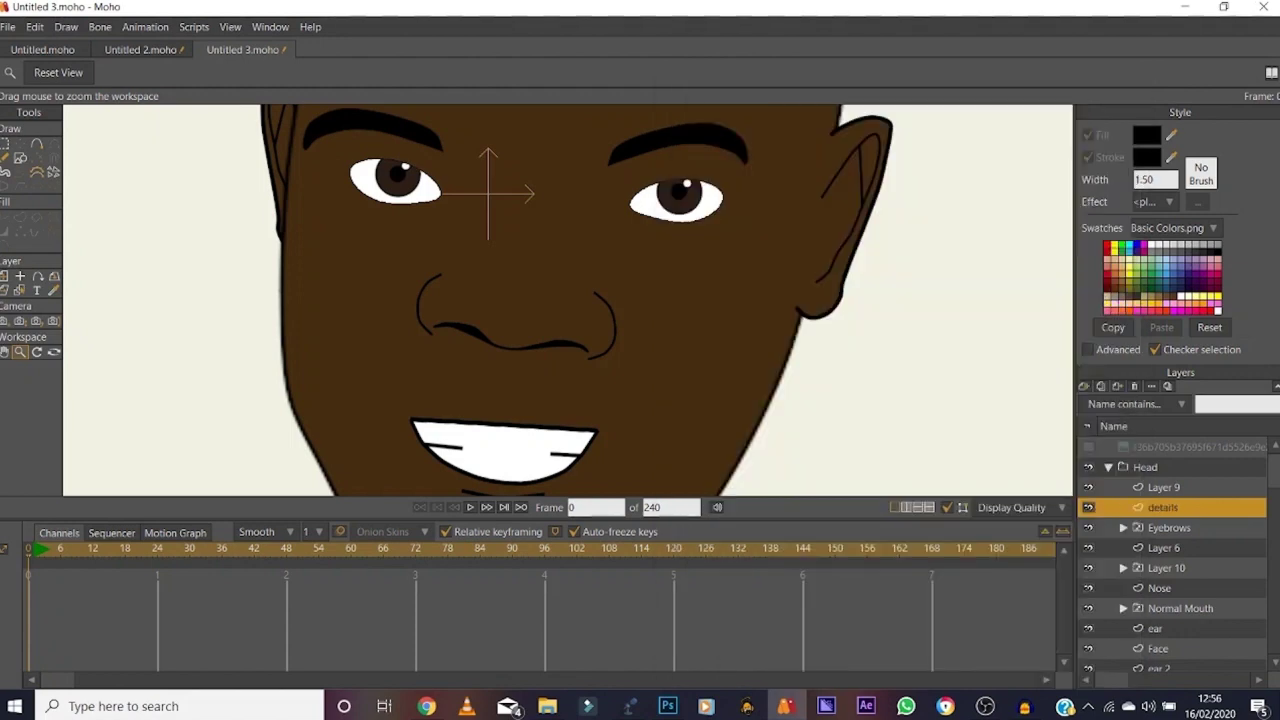
Step: Trace the curved crease lines above and below both eyes from the reference photo on the details layer, and hide the photo
click(1150, 179)
click(1088, 447)
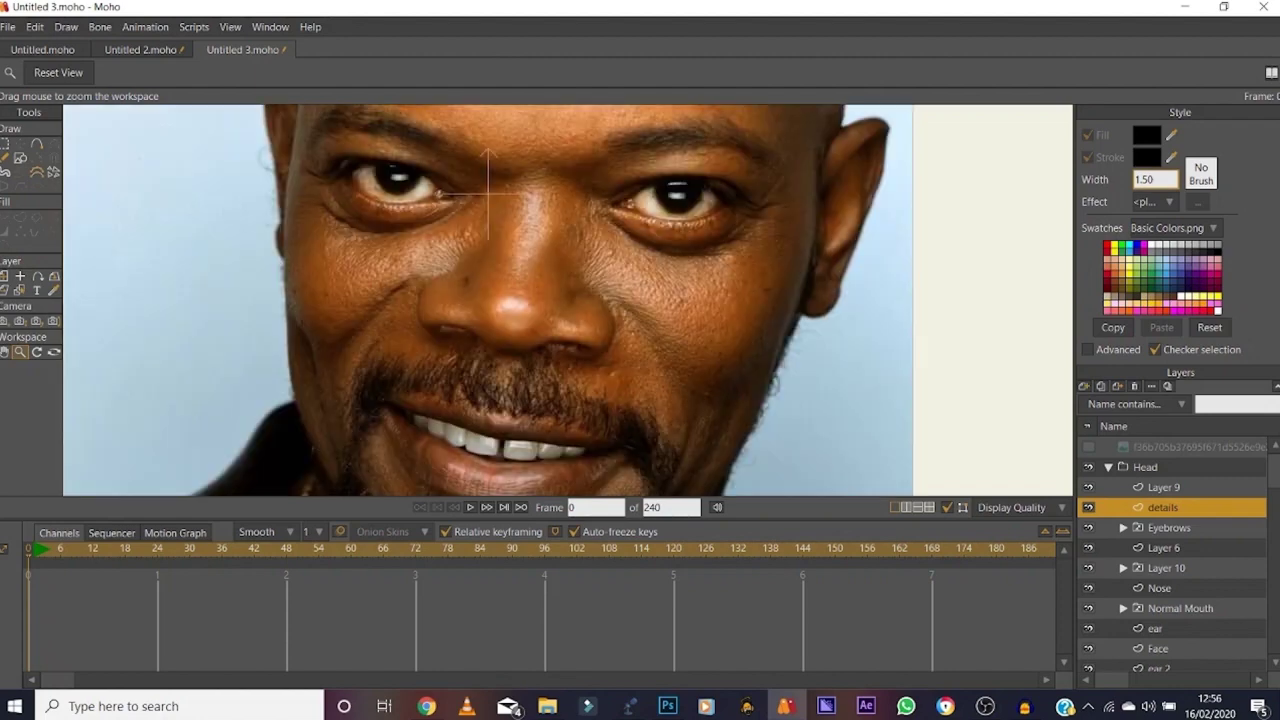
drag(472, 250, 600, 250)
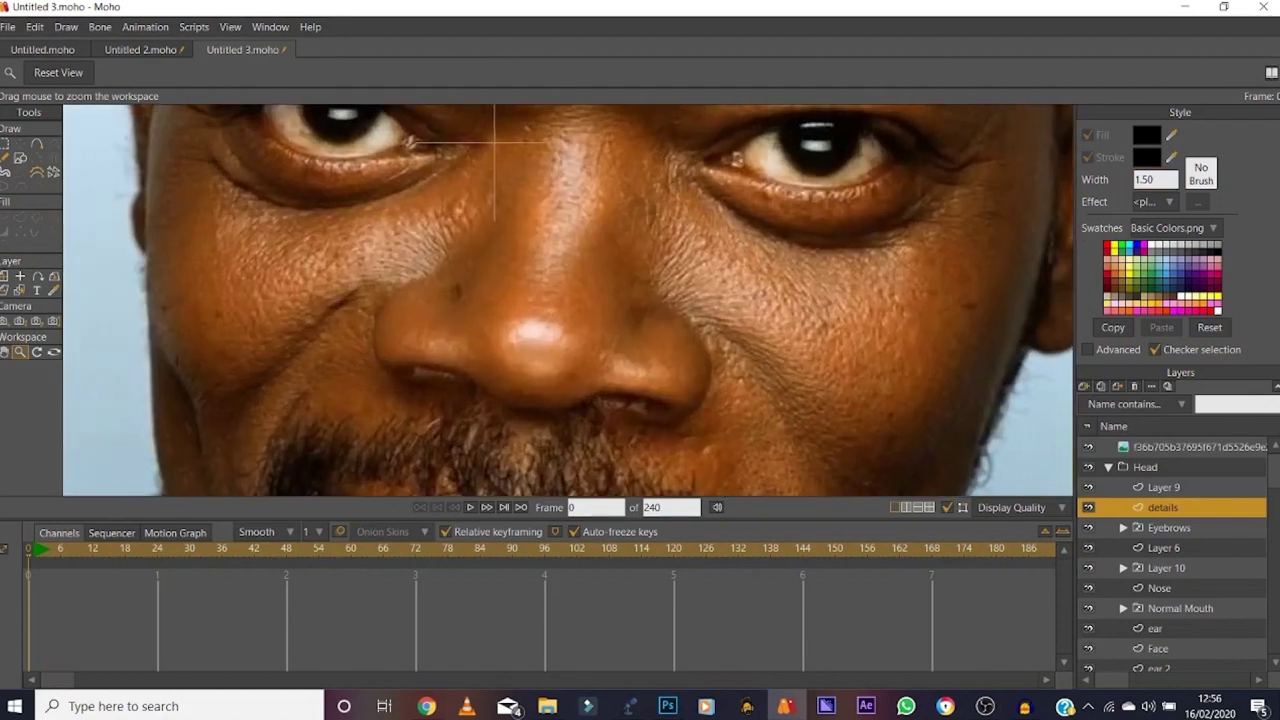
click(5, 352)
drag(500, 240, 585, 335)
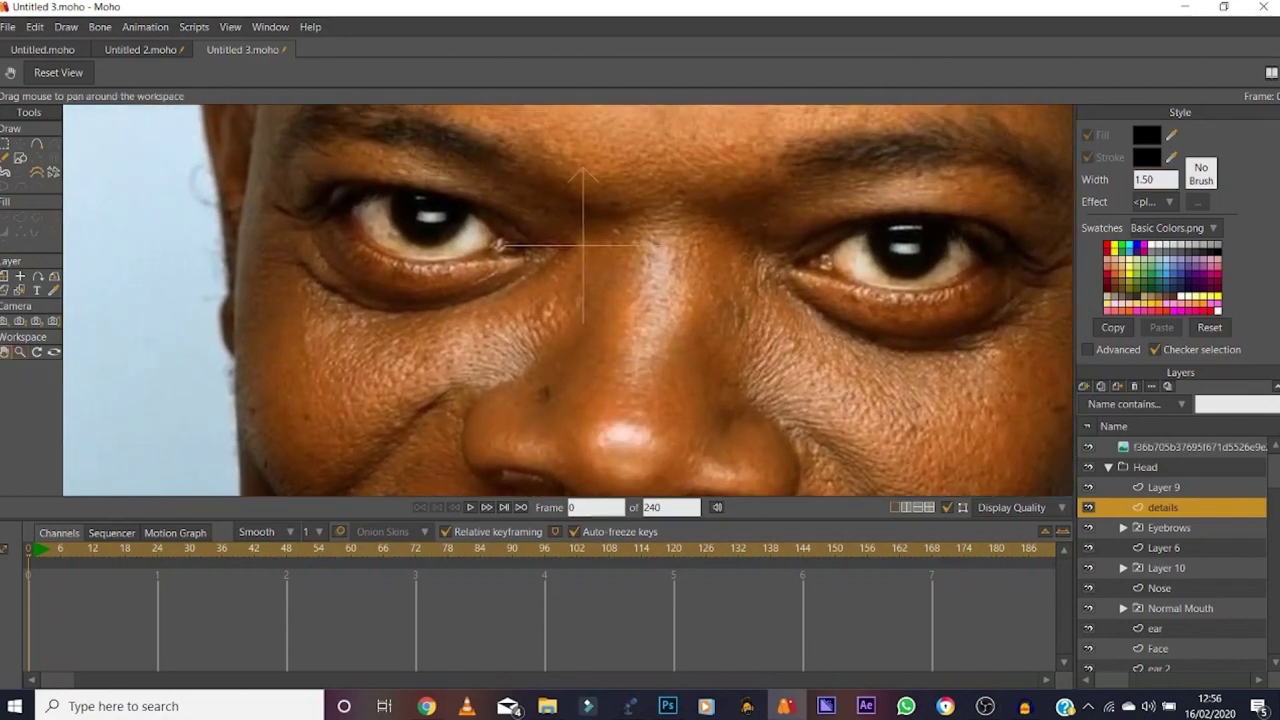
key(a)
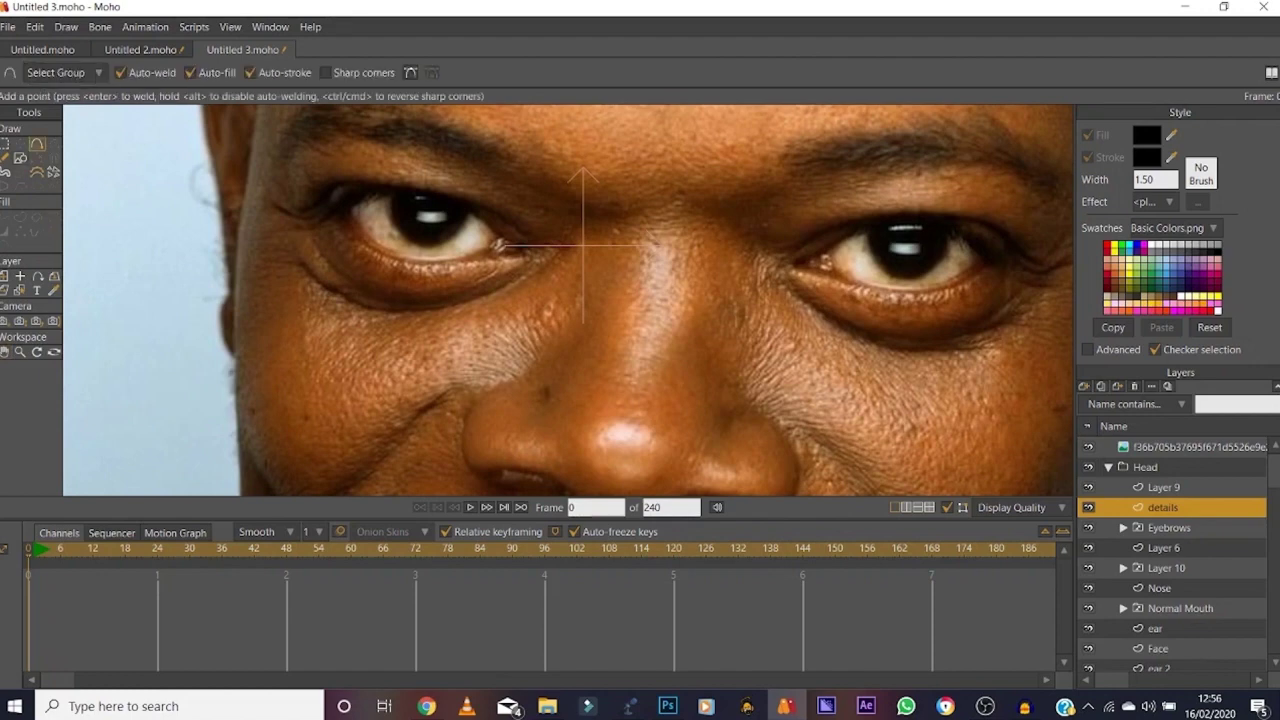
drag(325, 287, 402, 312)
mouse_move(402, 312)
mouse_down()
mouse_move(455, 310)
mouse_move(520, 281)
mouse_up()
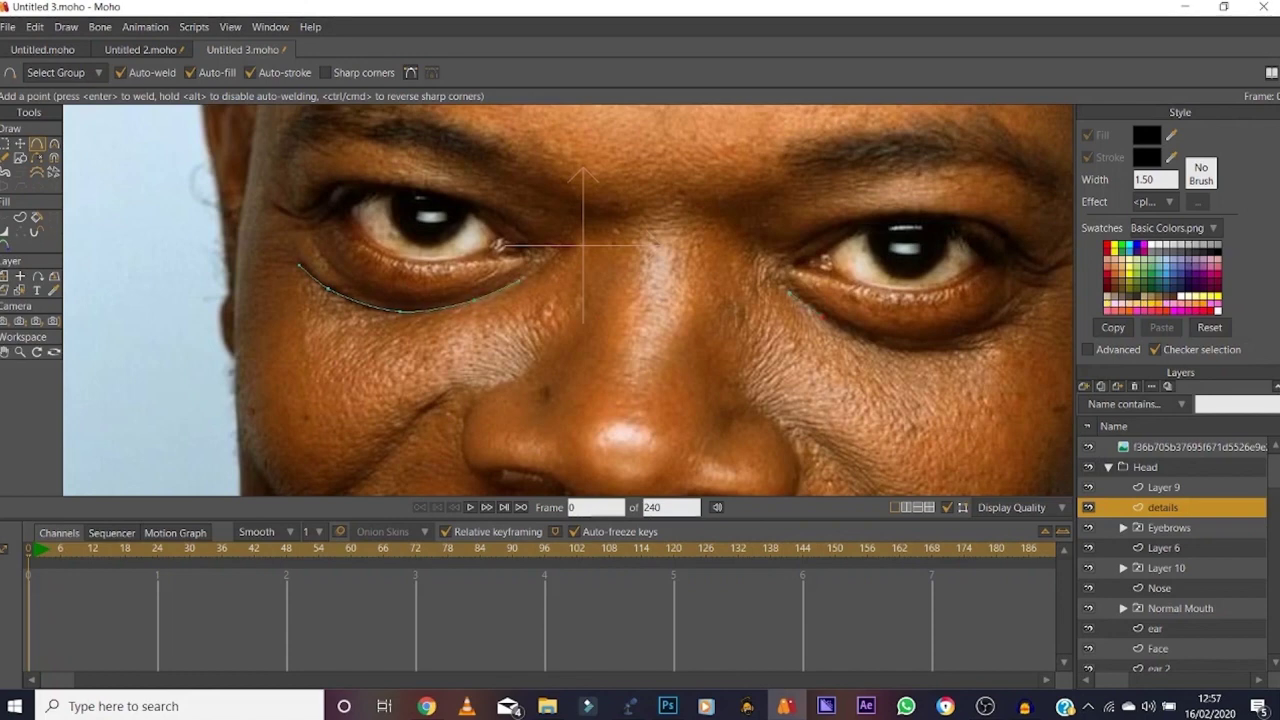
mouse_move(873, 340)
mouse_down()
mouse_move(940, 343)
mouse_move(998, 322)
mouse_up()
mouse_move(493, 210)
mouse_down()
mouse_move(448, 190)
mouse_move(318, 205)
mouse_up()
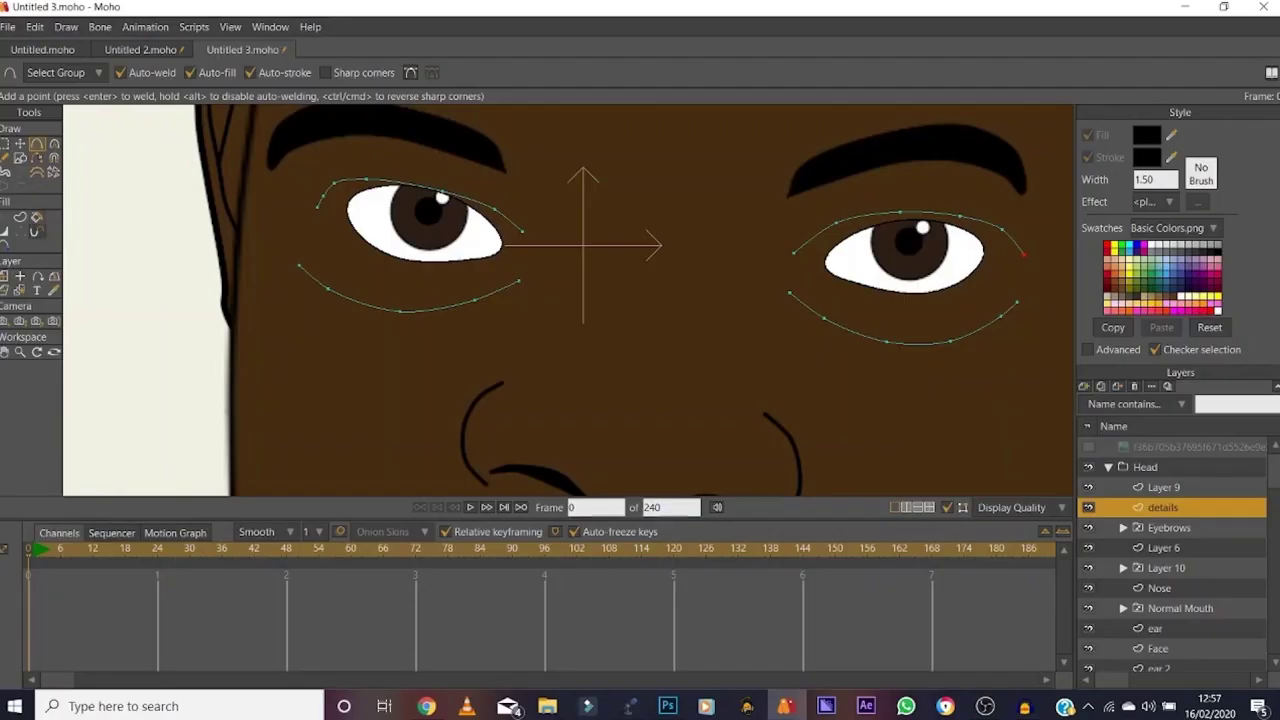
Step: Apply black strokes 1.50 wide to the crease lines above and below both eyes with the Paint Bucket, and check them against the reference photo
click(36, 217)
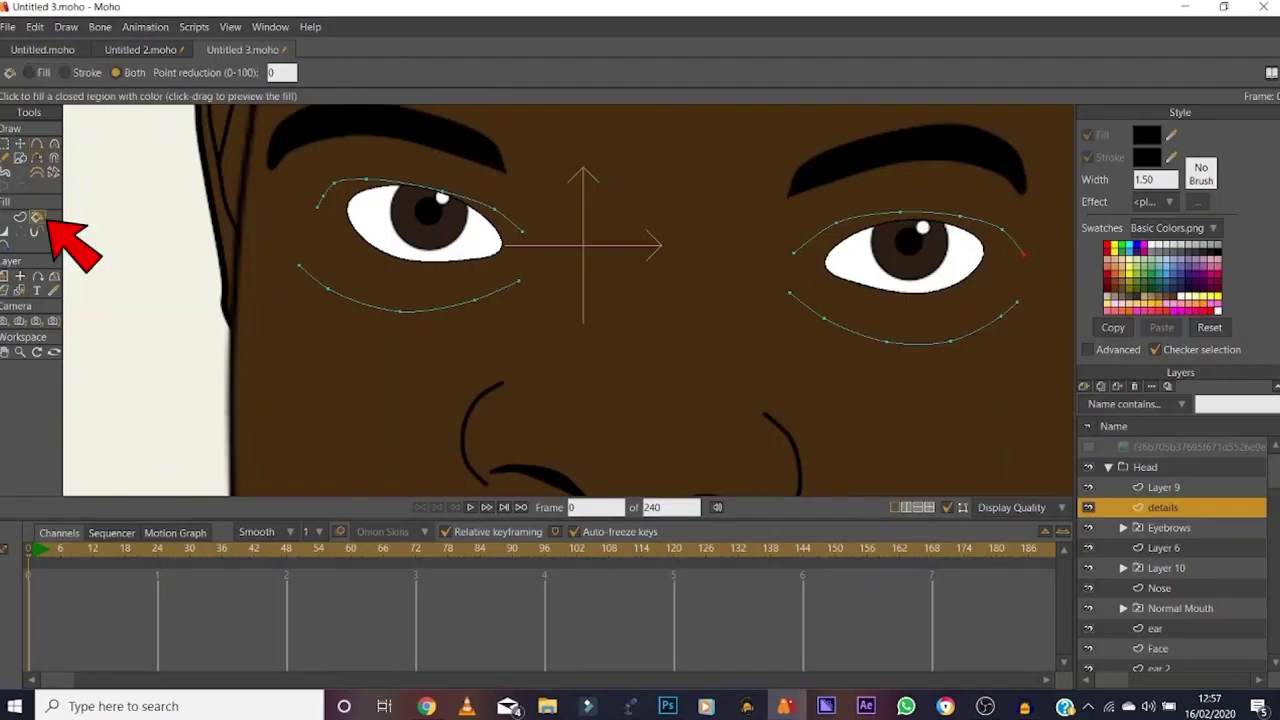
click(404, 184)
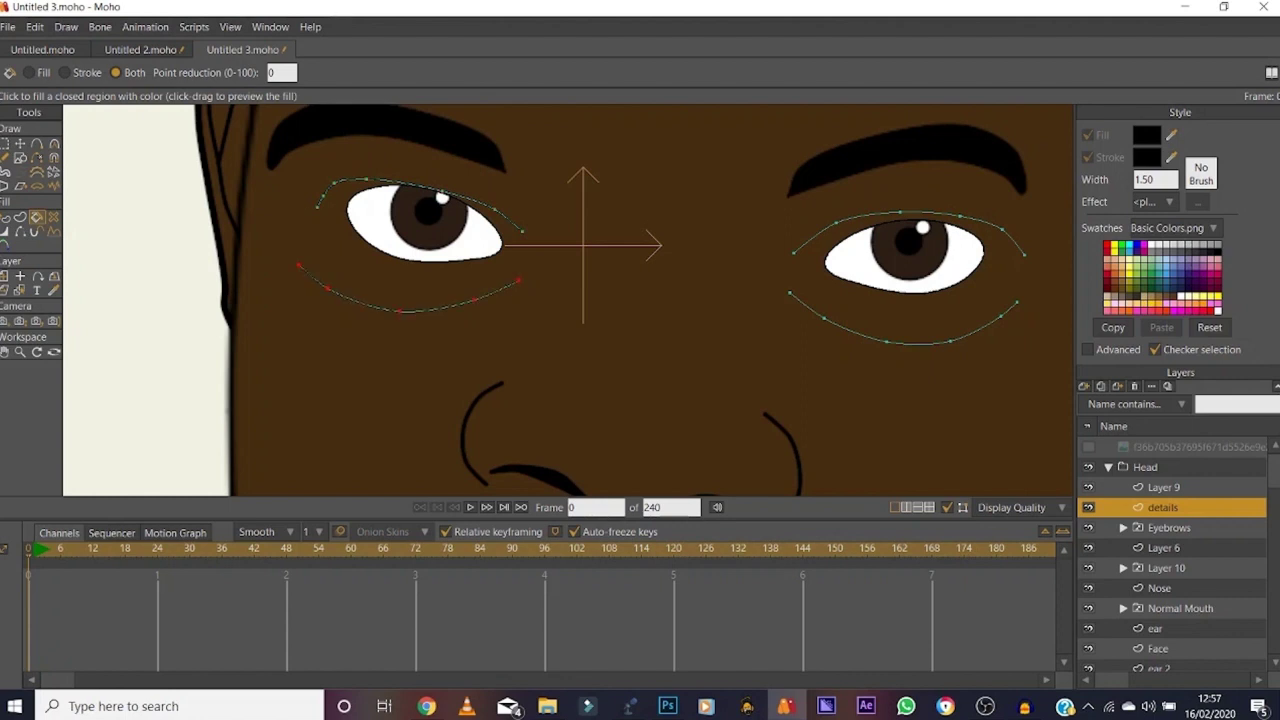
click(904, 344)
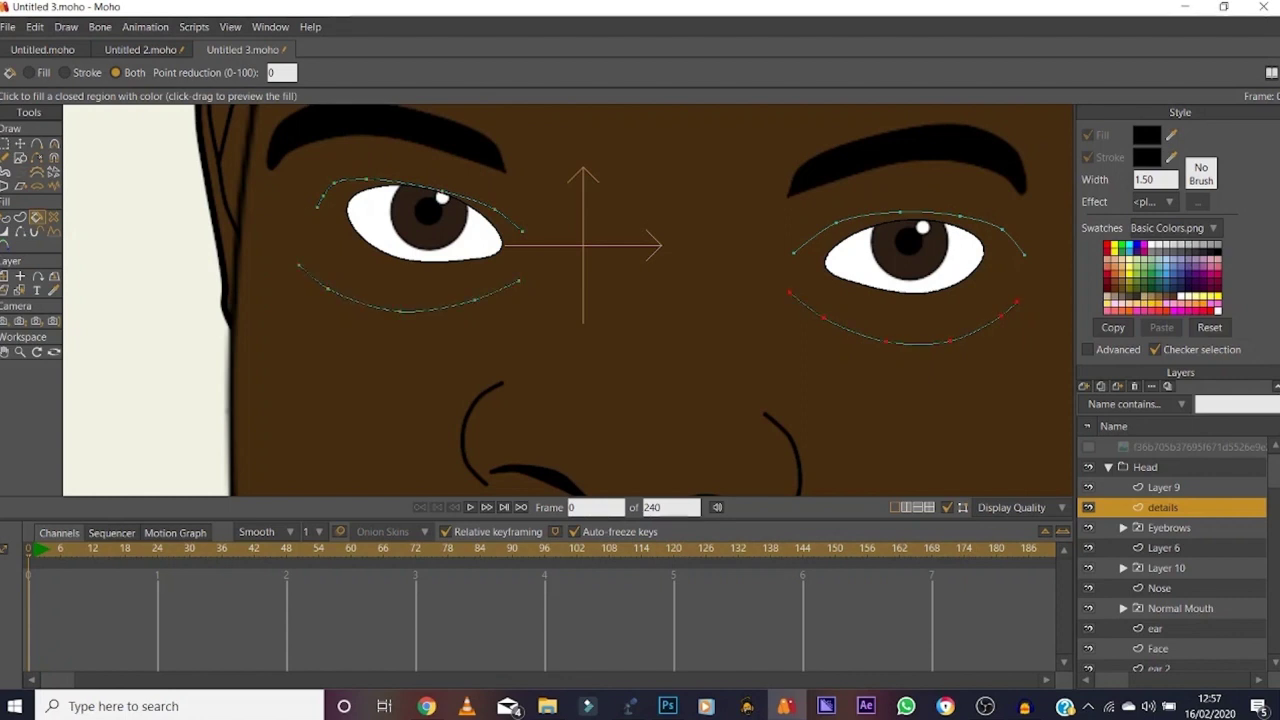
click(908, 212)
click(1089, 447)
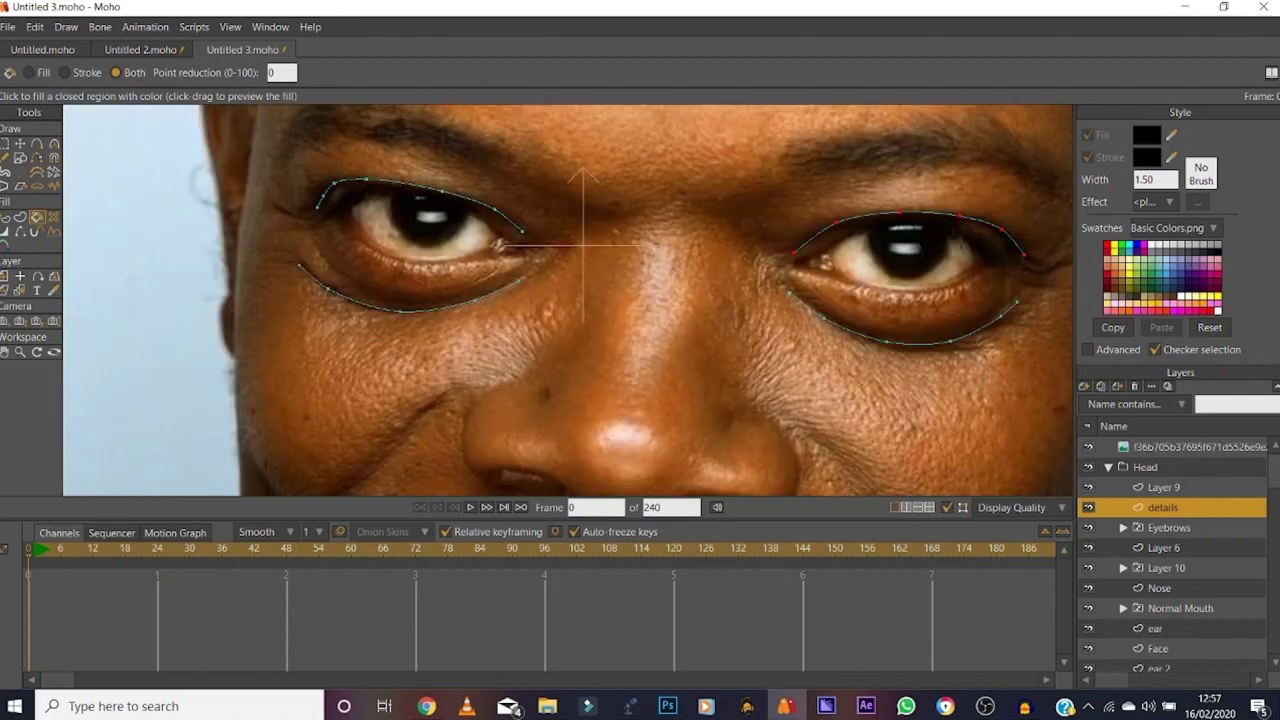
click(1089, 447)
click(1164, 487)
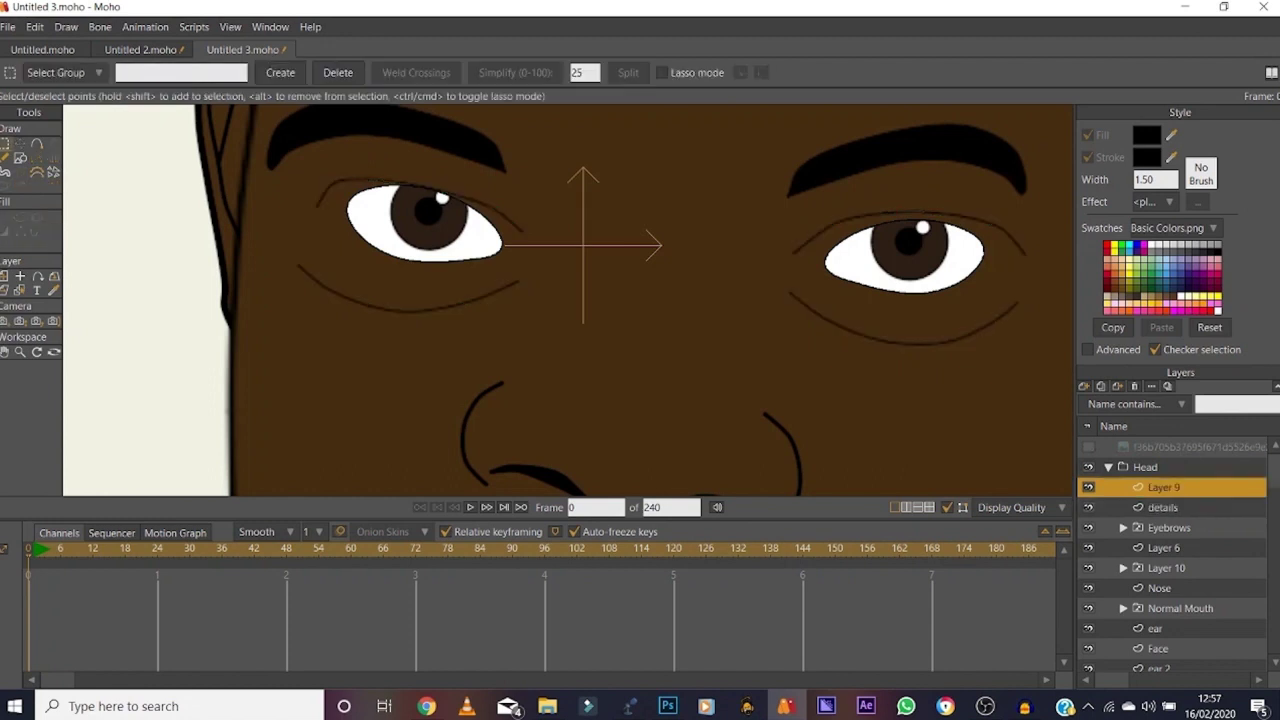
Step: Adjust the points of the upper creases over both eyes on the details layer, and shift the crease below the left eye slightly
click(1163, 508)
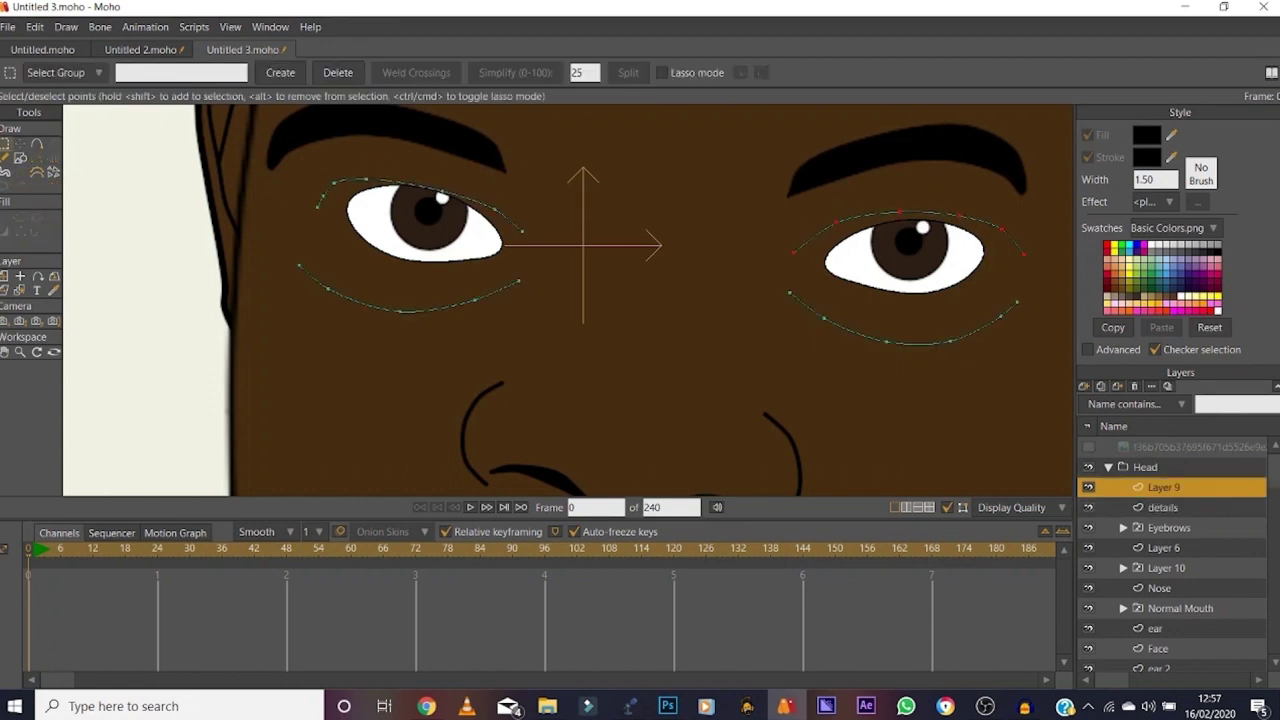
key(t)
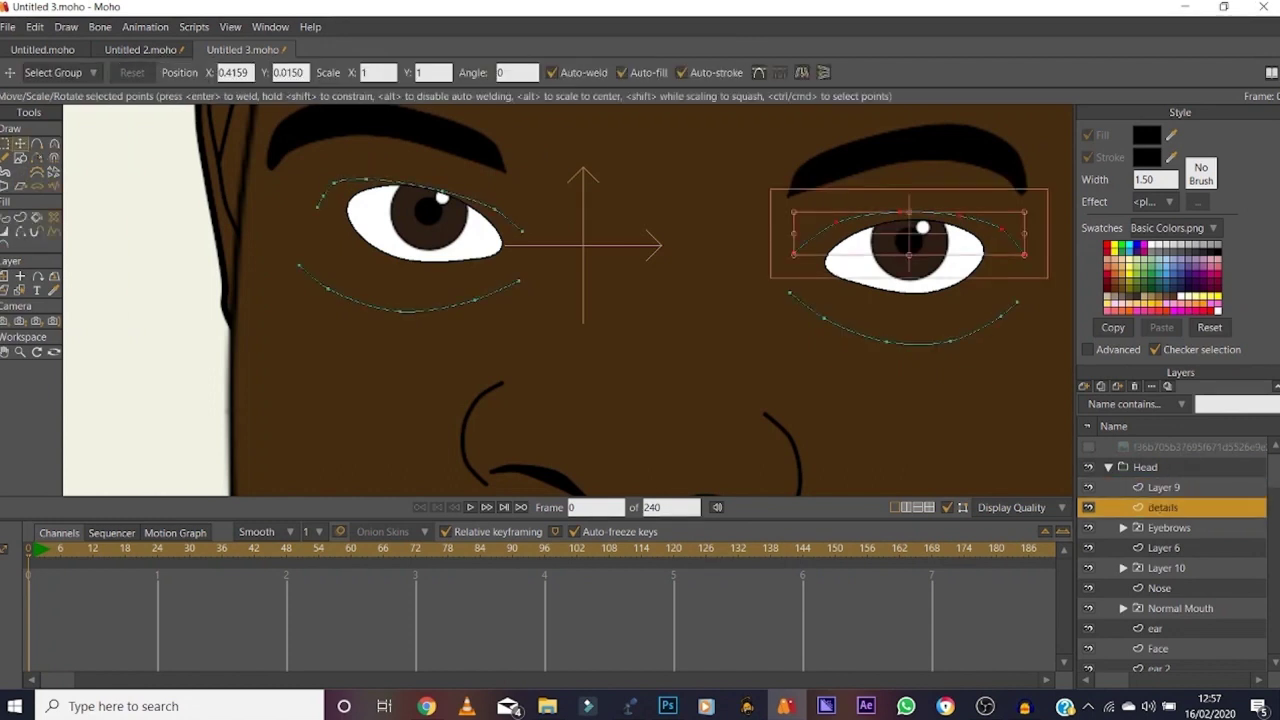
drag(918, 236, 909, 233)
key(Return)
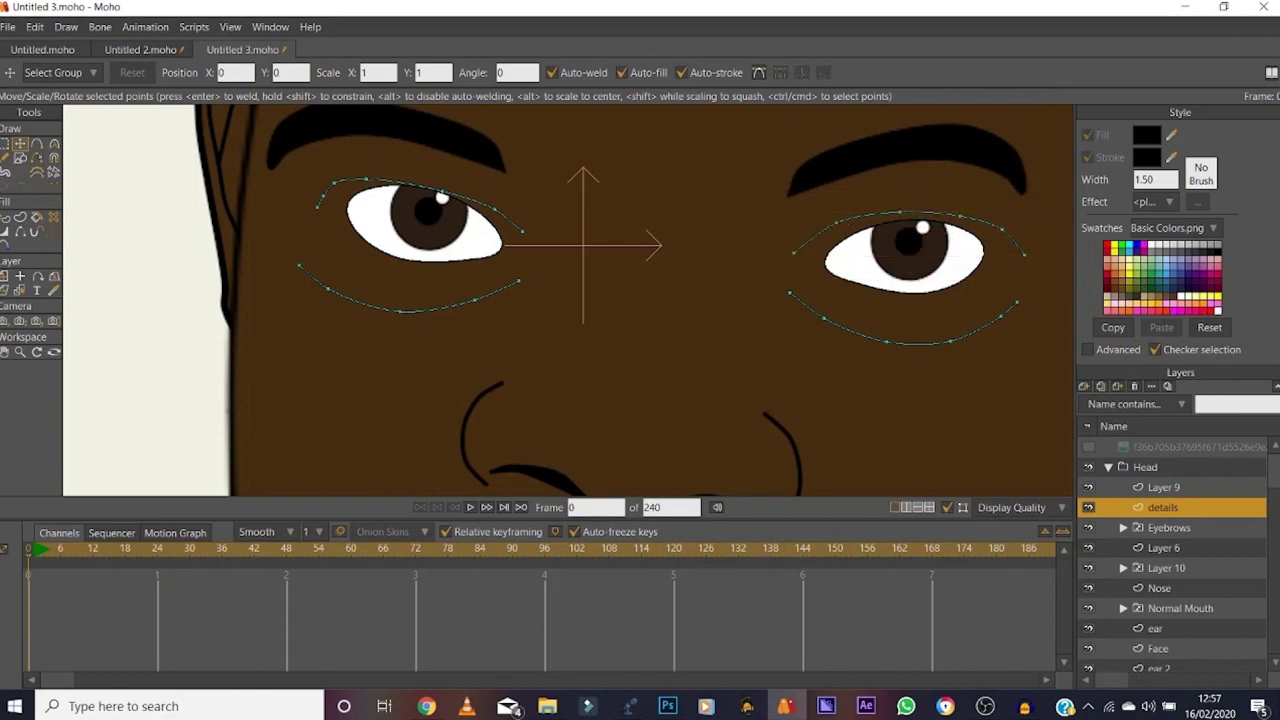
drag(802, 248, 901, 212)
drag(1002, 229, 1012, 250)
drag(442, 191, 341, 185)
drag(317, 207, 317, 208)
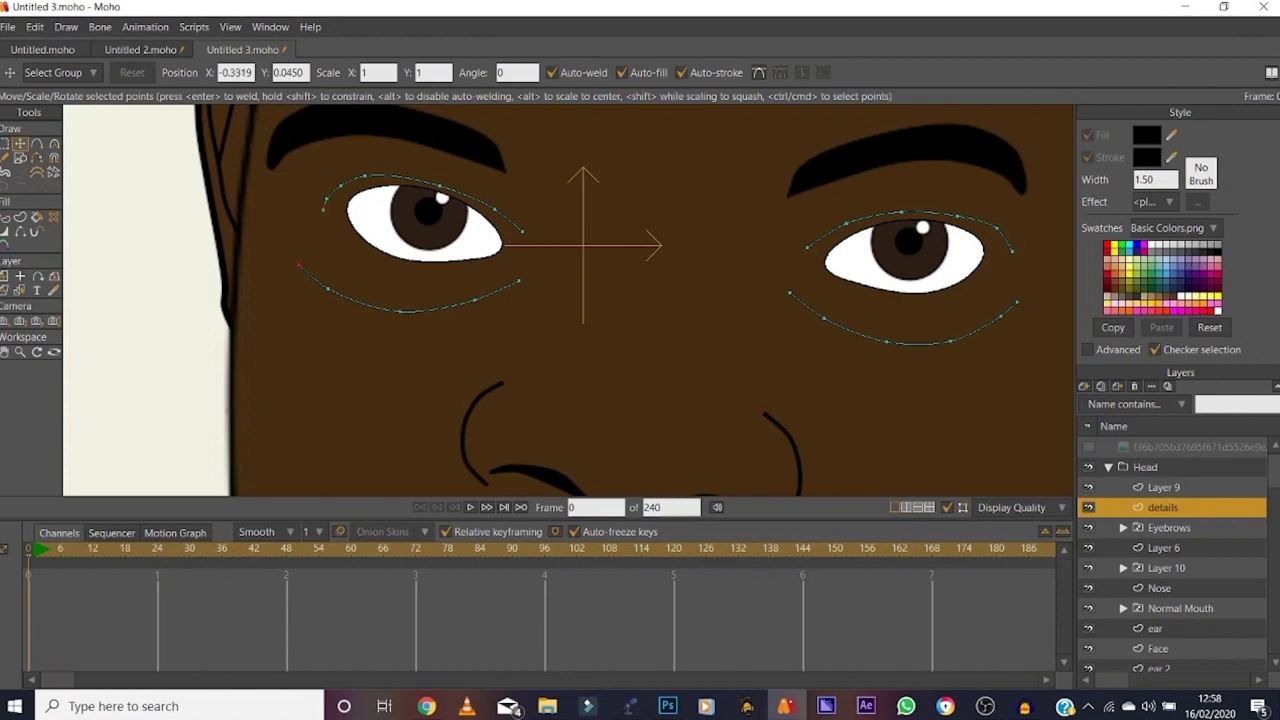
drag(278, 246, 541, 331)
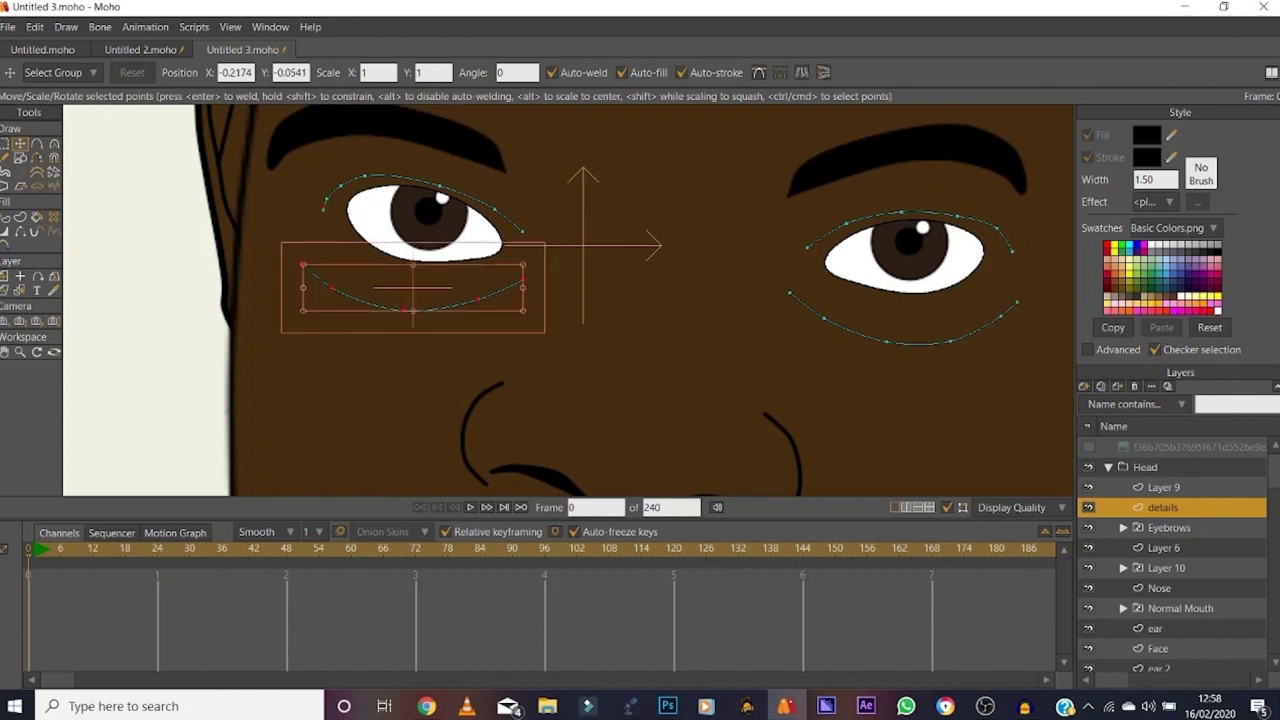
key(Return)
Step: Taper both ends of the creases above and below the left eye with the Line Width tool
click(20, 352)
mouse_move(575, 263)
mouse_down()
mouse_move(675, 263)
mouse_move(652, 263)
mouse_up()
click(5, 232)
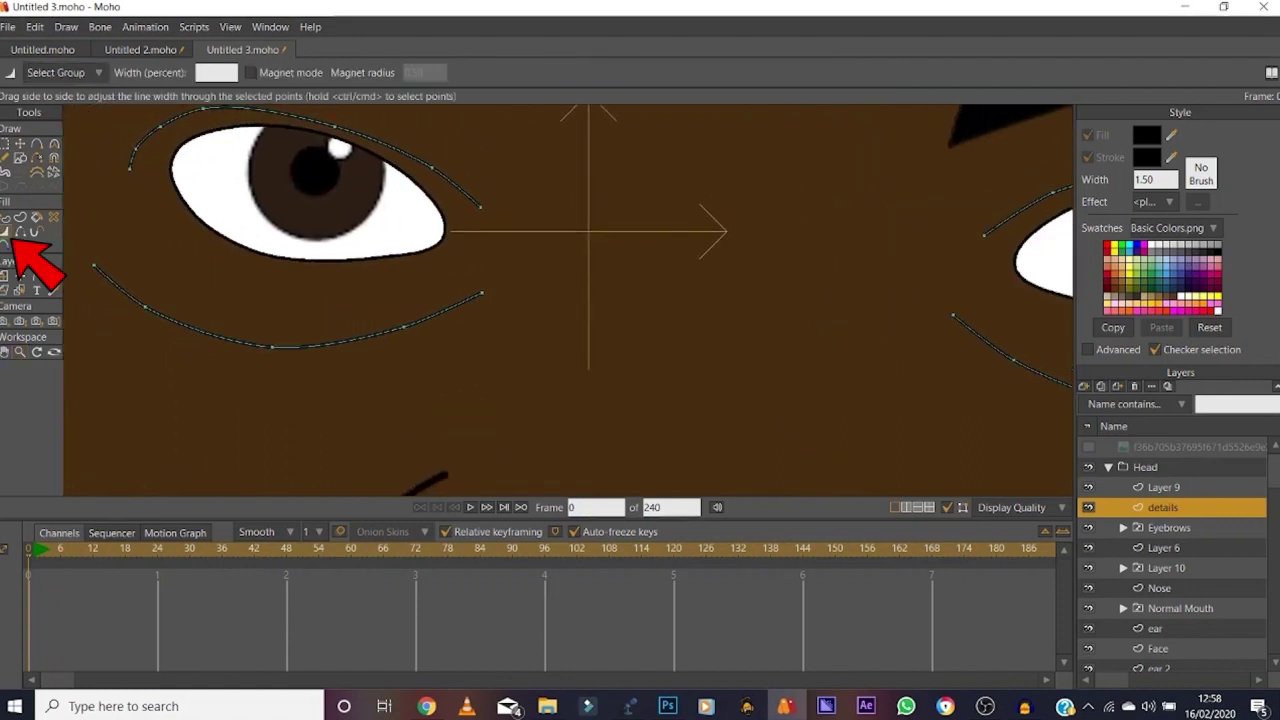
click(94, 265)
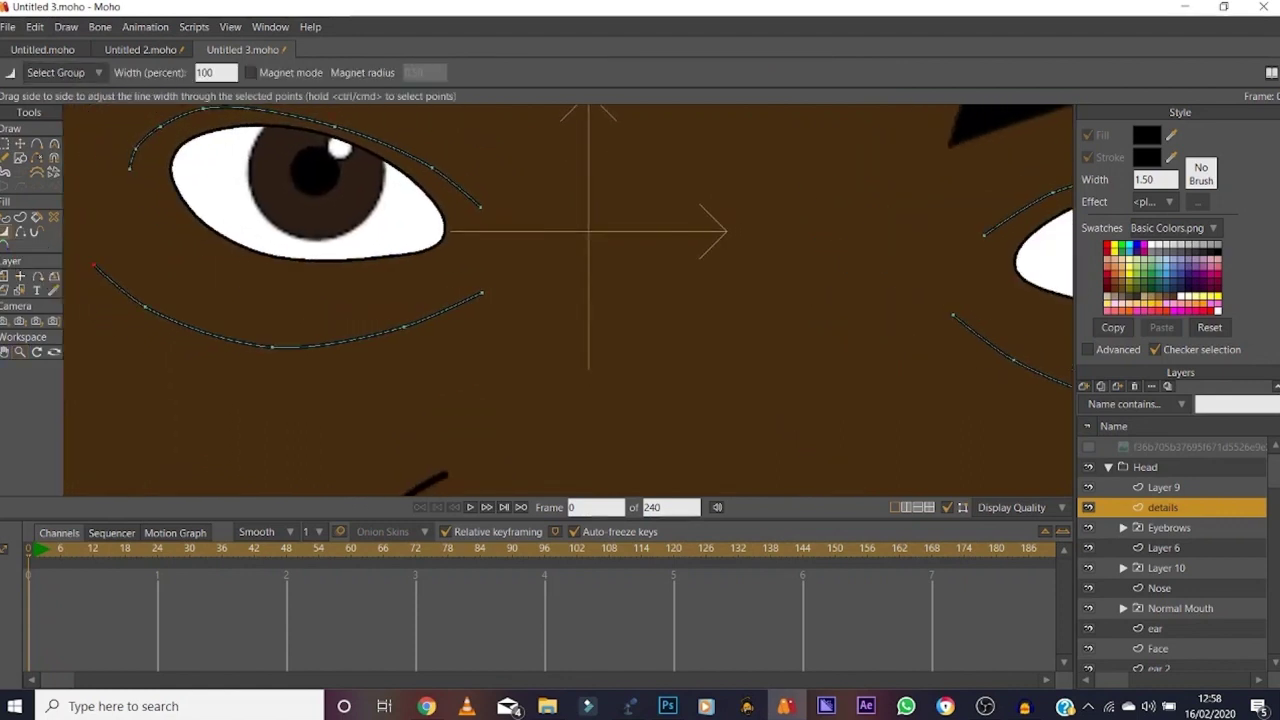
drag(94, 265, 35, 265)
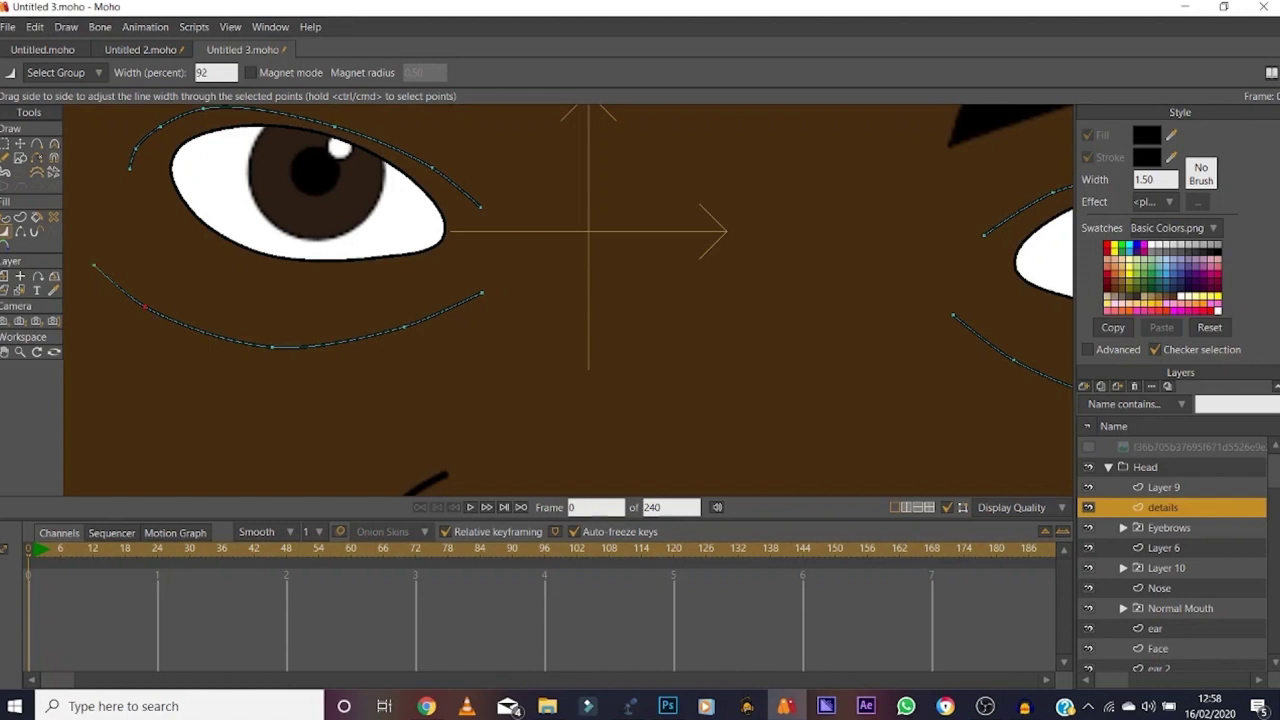
drag(482, 293, 422, 293)
drag(129, 168, 55, 167)
drag(481, 207, 421, 207)
Step: Reduce the line width at both ends of the creases above and below the right eye to 0 percent so they taper out
click(5, 352)
drag(850, 260, 249, 301)
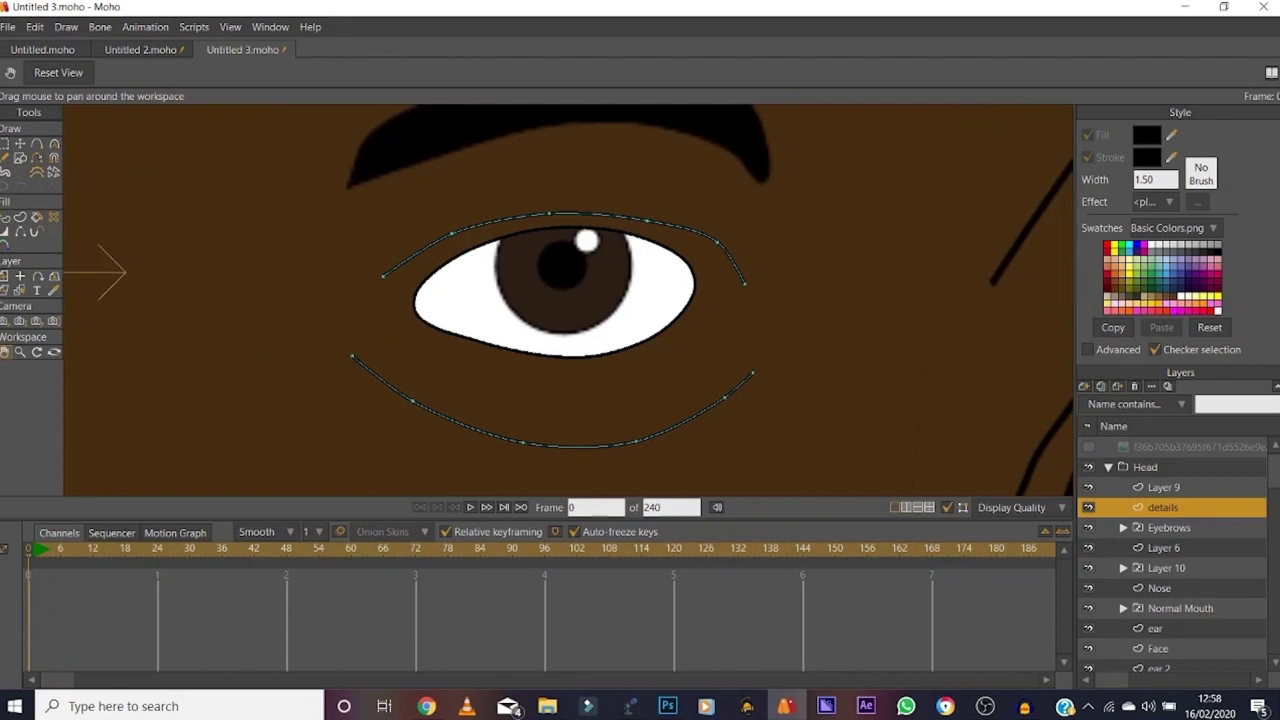
click(5, 231)
drag(383, 275, 330, 275)
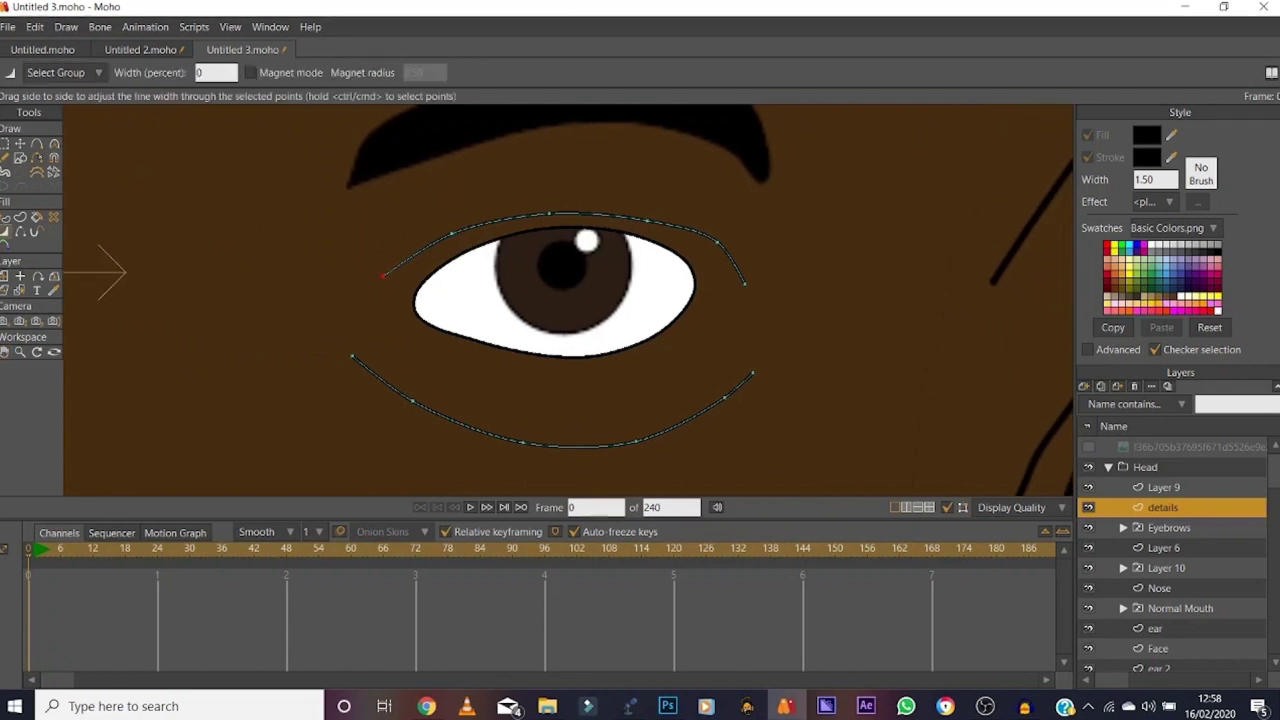
drag(744, 284, 684, 284)
drag(717, 242, 712, 242)
drag(352, 356, 290, 356)
drag(753, 373, 700, 397)
click(20, 352)
drag(823, 323, 752, 323)
Step: Show the reference photo and rename Layer 9 in the Head group as shading
click(1164, 488)
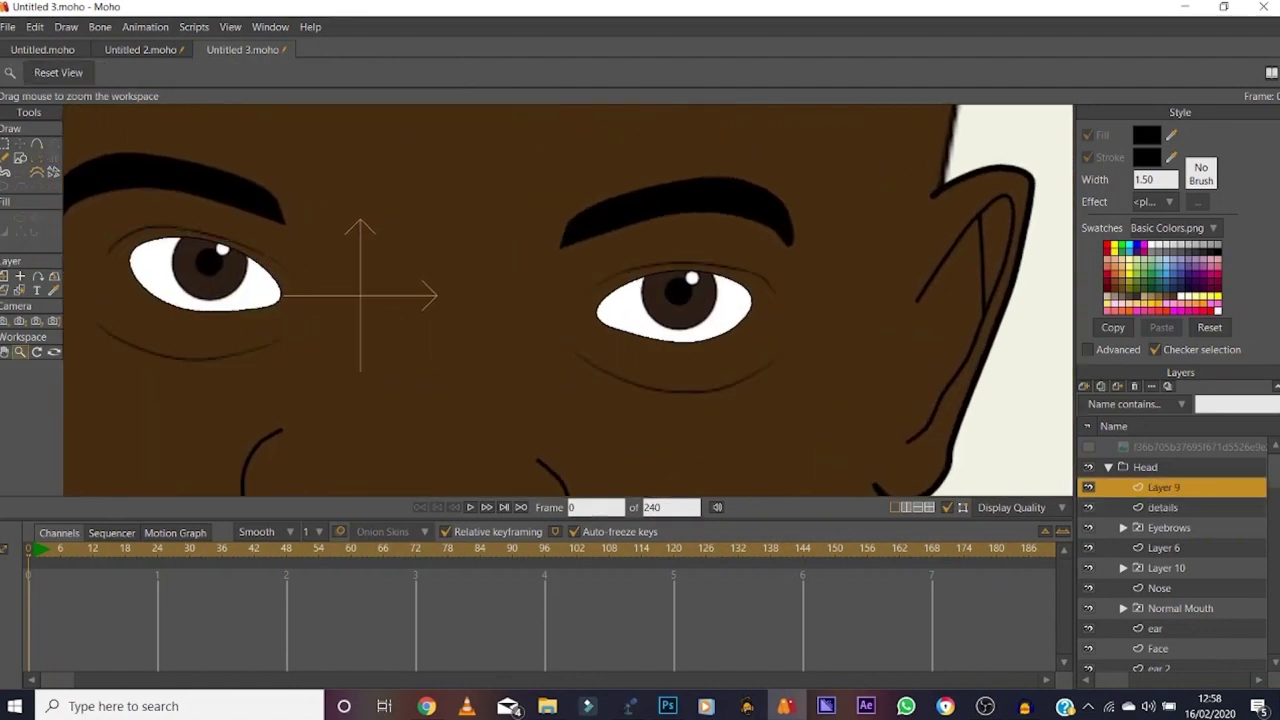
click(1089, 447)
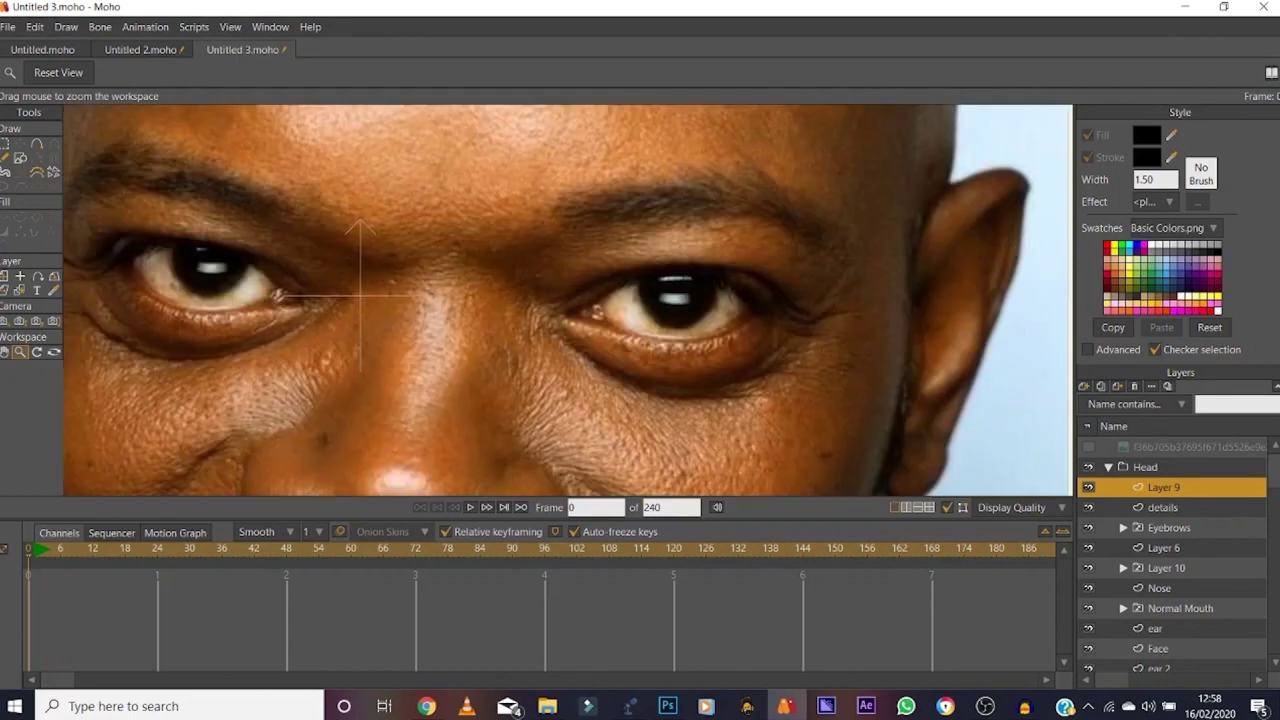
click(1089, 447)
click(1089, 447)
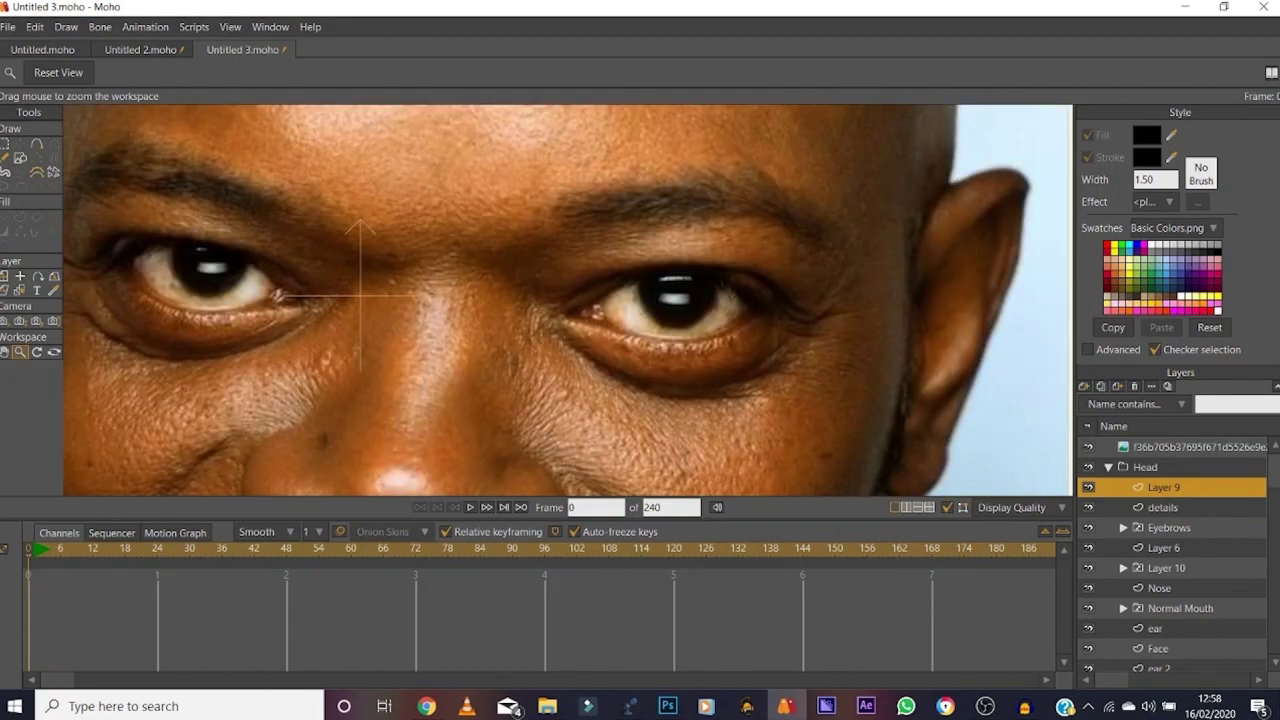
click(5, 352)
drag(500, 300, 654, 304)
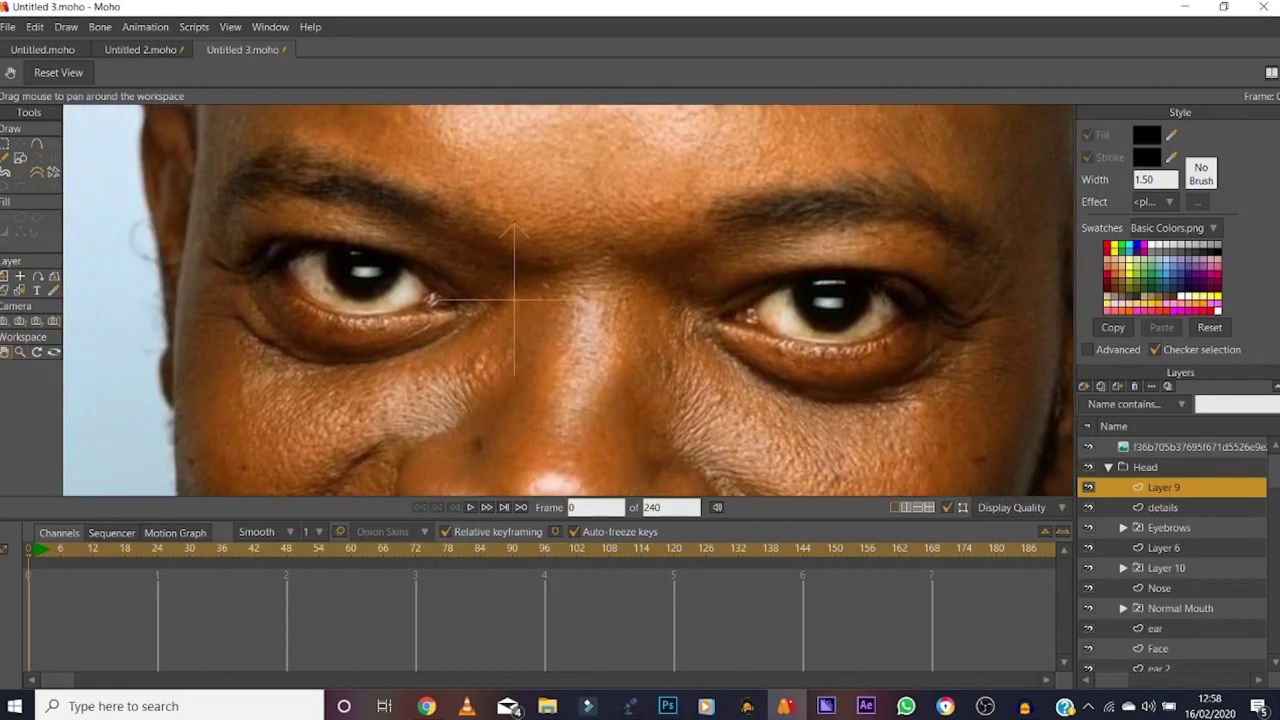
click(1163, 508)
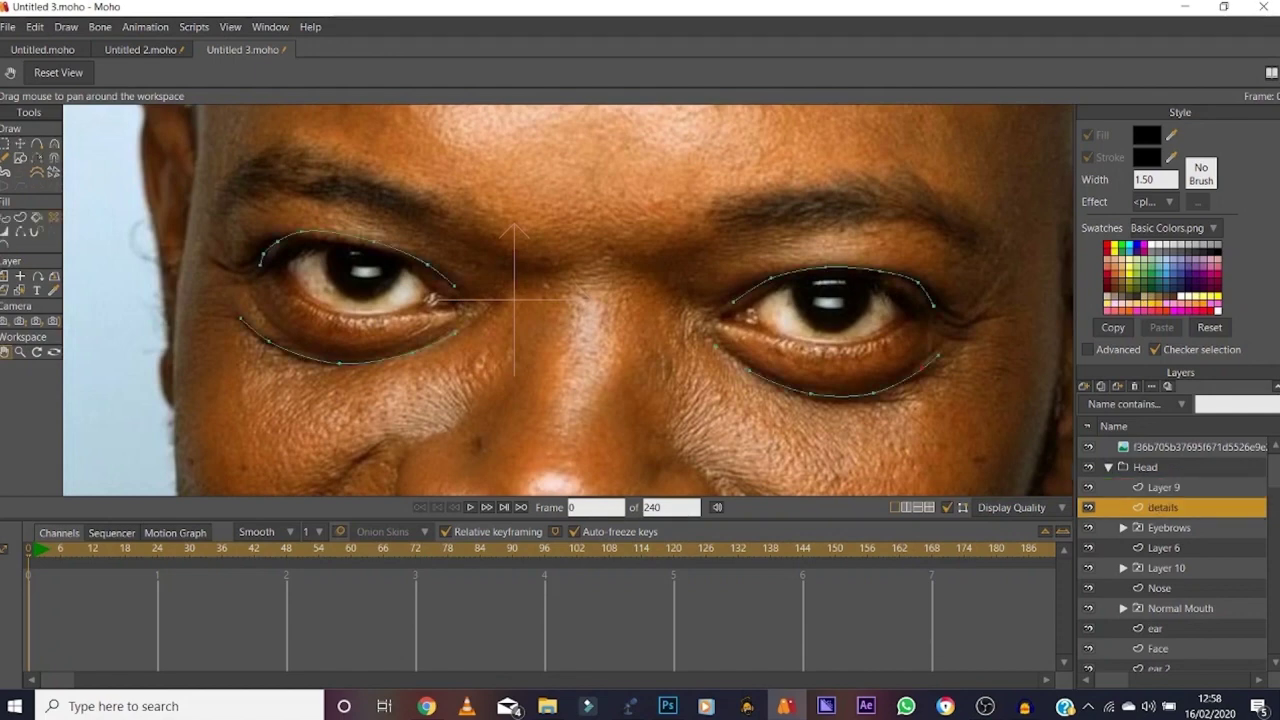
double_click(1163, 487)
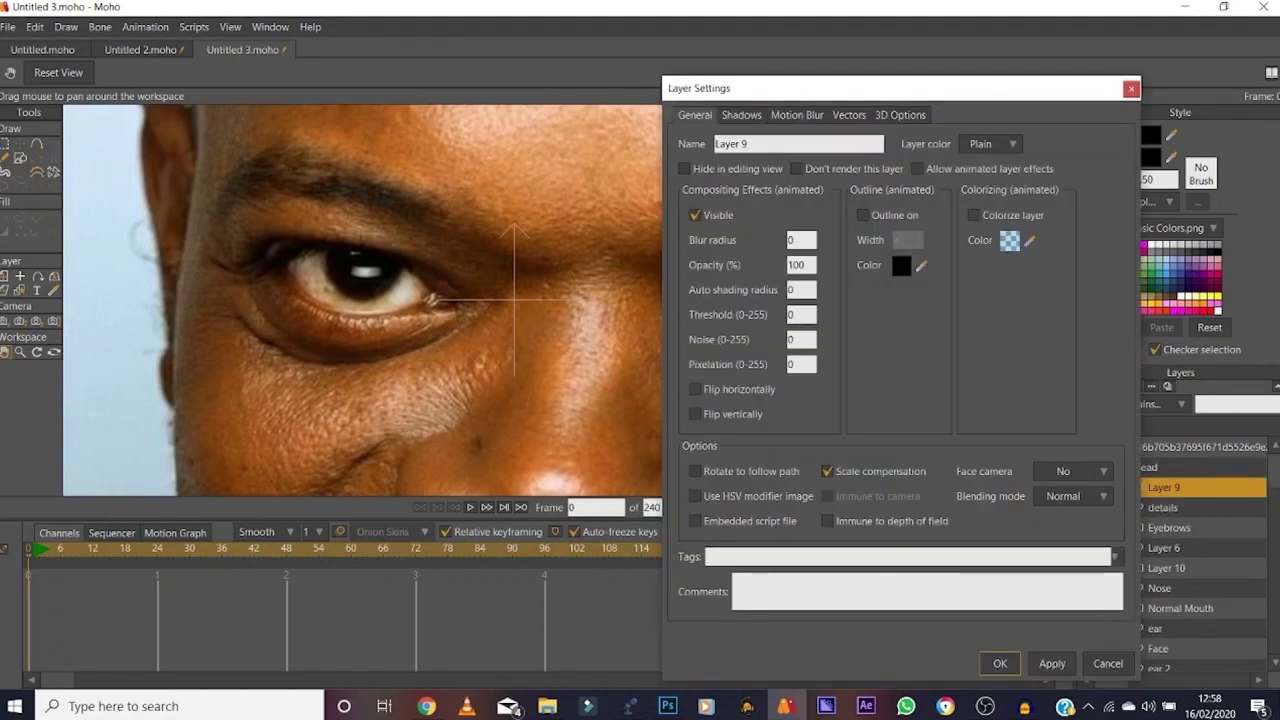
click(780, 144)
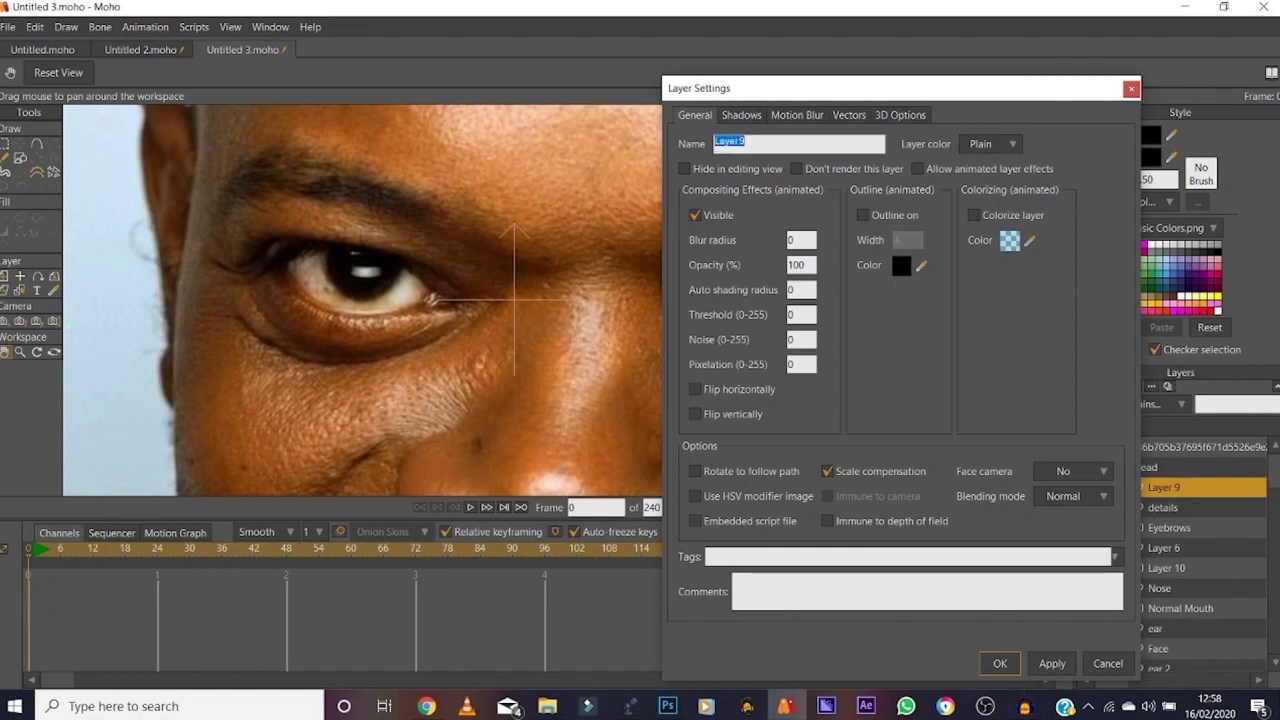
text(shading)
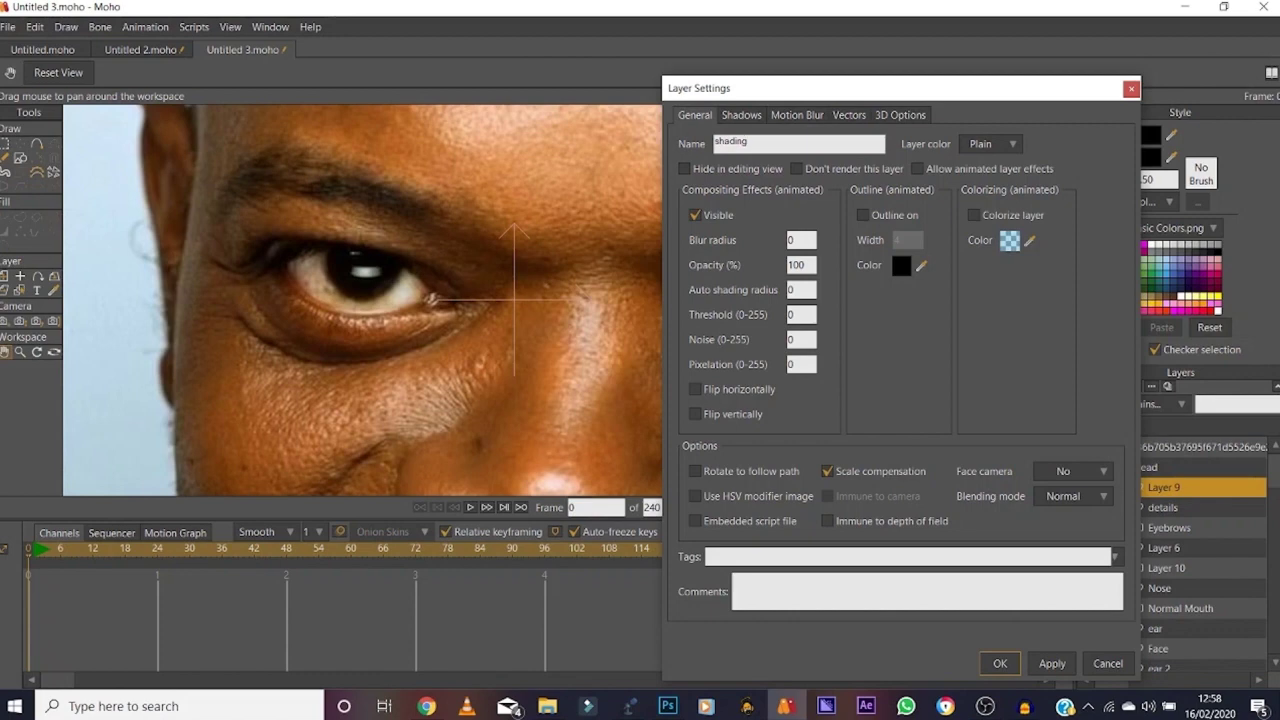
click(999, 663)
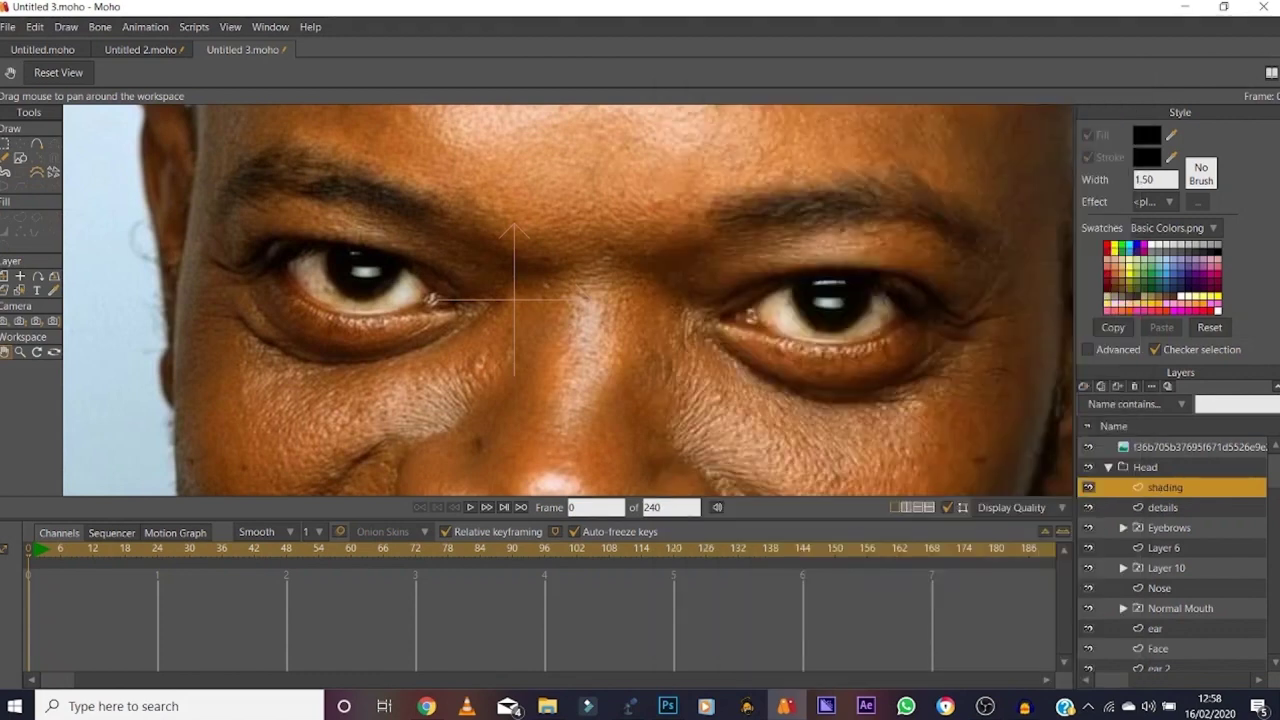
Step: Set the stroke colour to alpha 0 and the fill to black with alpha 110, and hide the reference photo
click(1146, 134)
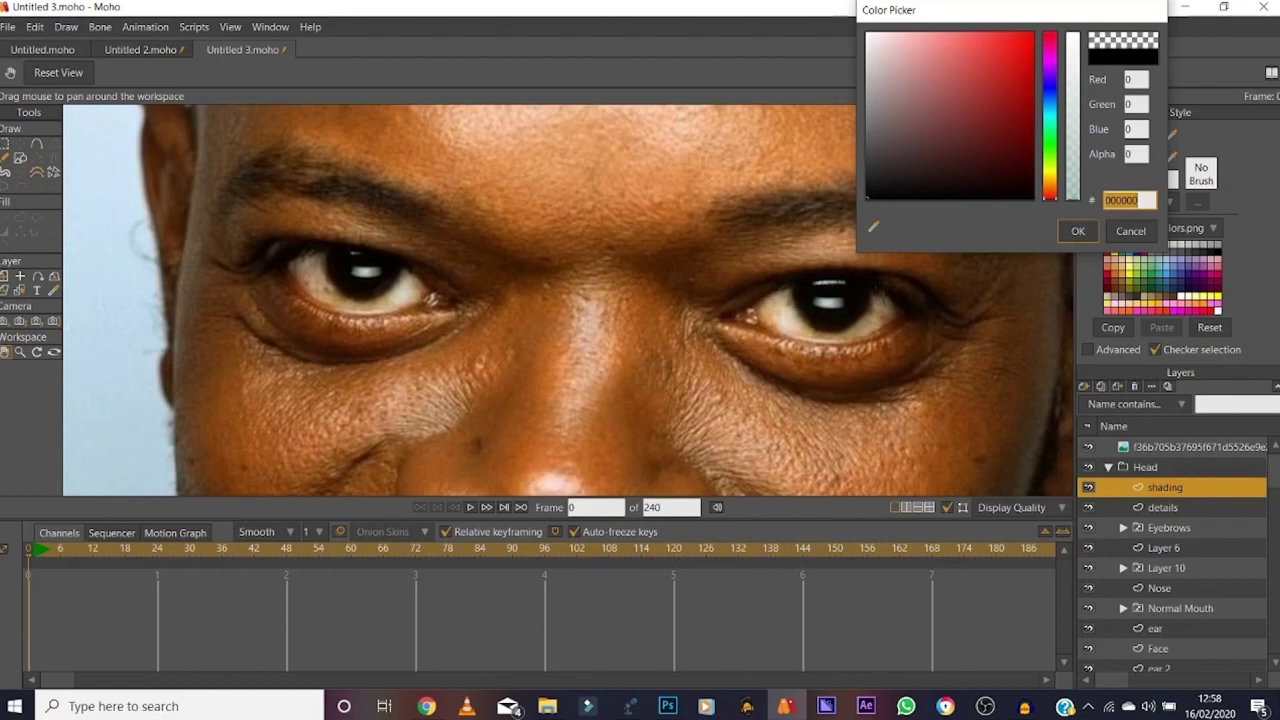
key(Return)
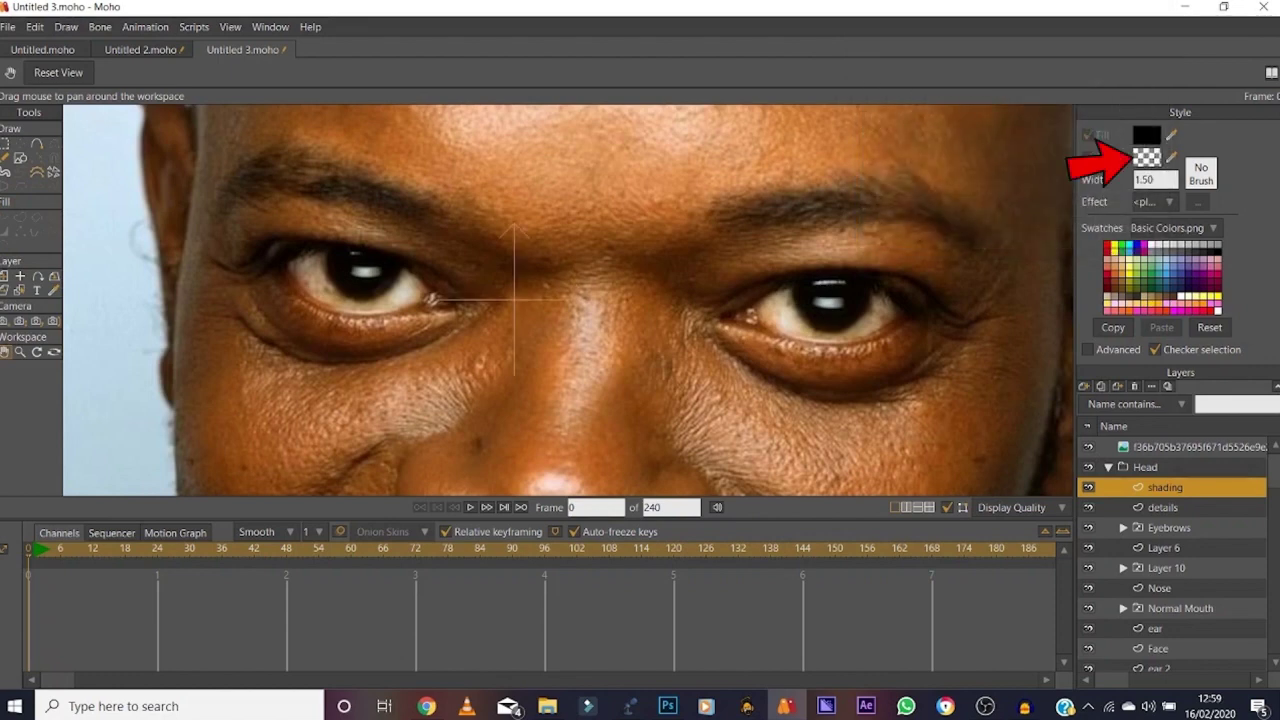
click(1146, 157)
mouse_move(1073, 150)
mouse_down()
mouse_move(1073, 178)
mouse_move(1072, 127)
mouse_up()
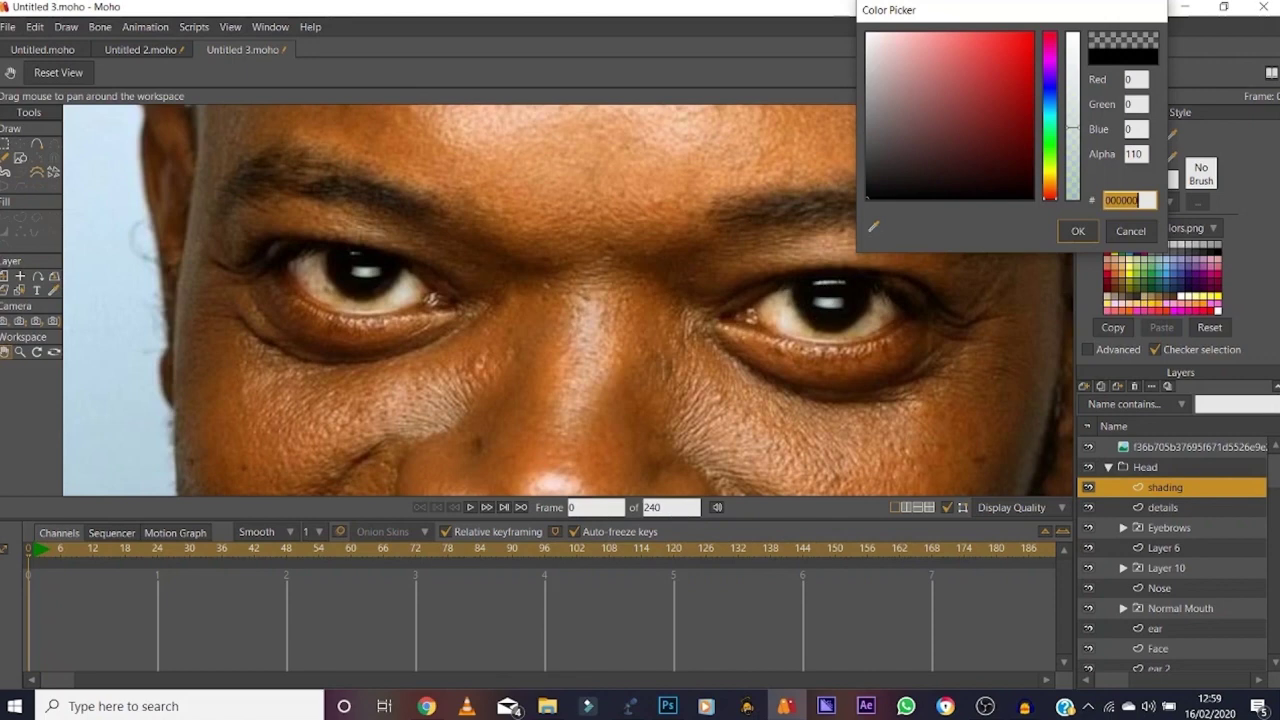
click(1078, 231)
click(1089, 447)
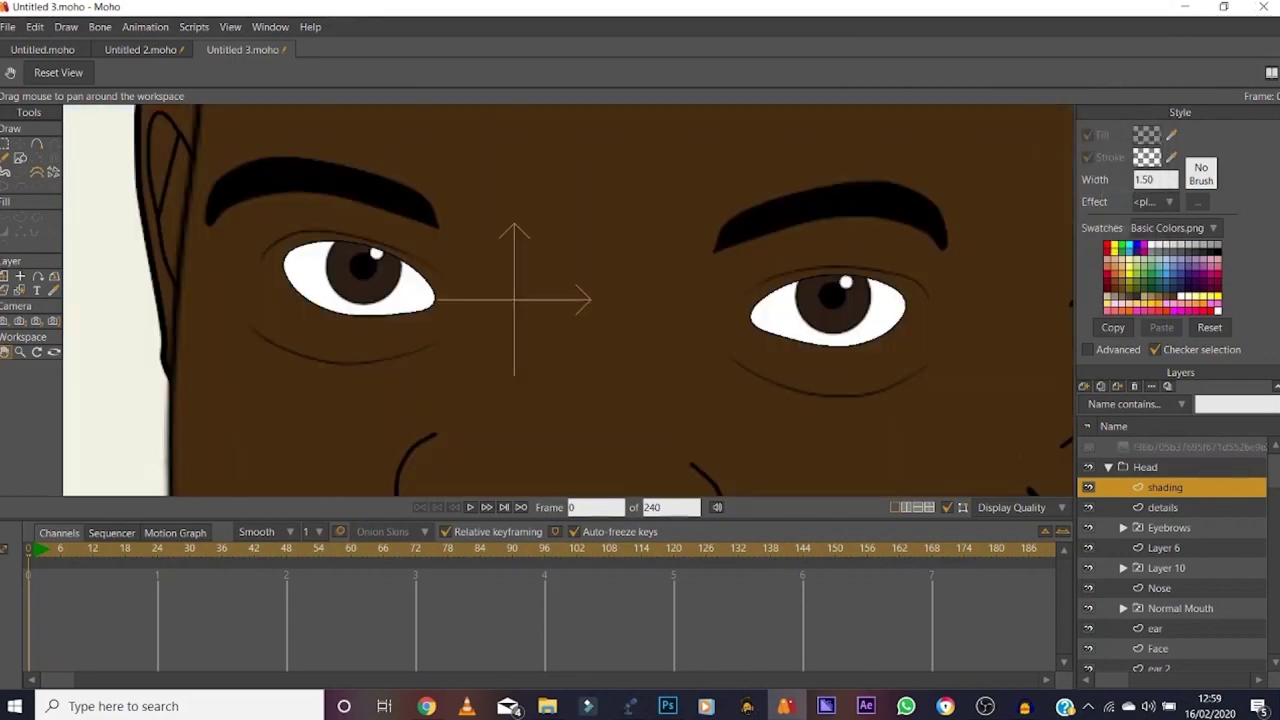
Step: Draw short segments with Sharp corners on at the ends of the creases around both eyes on the shading layer
click(20, 352)
drag(387, 368, 450, 368)
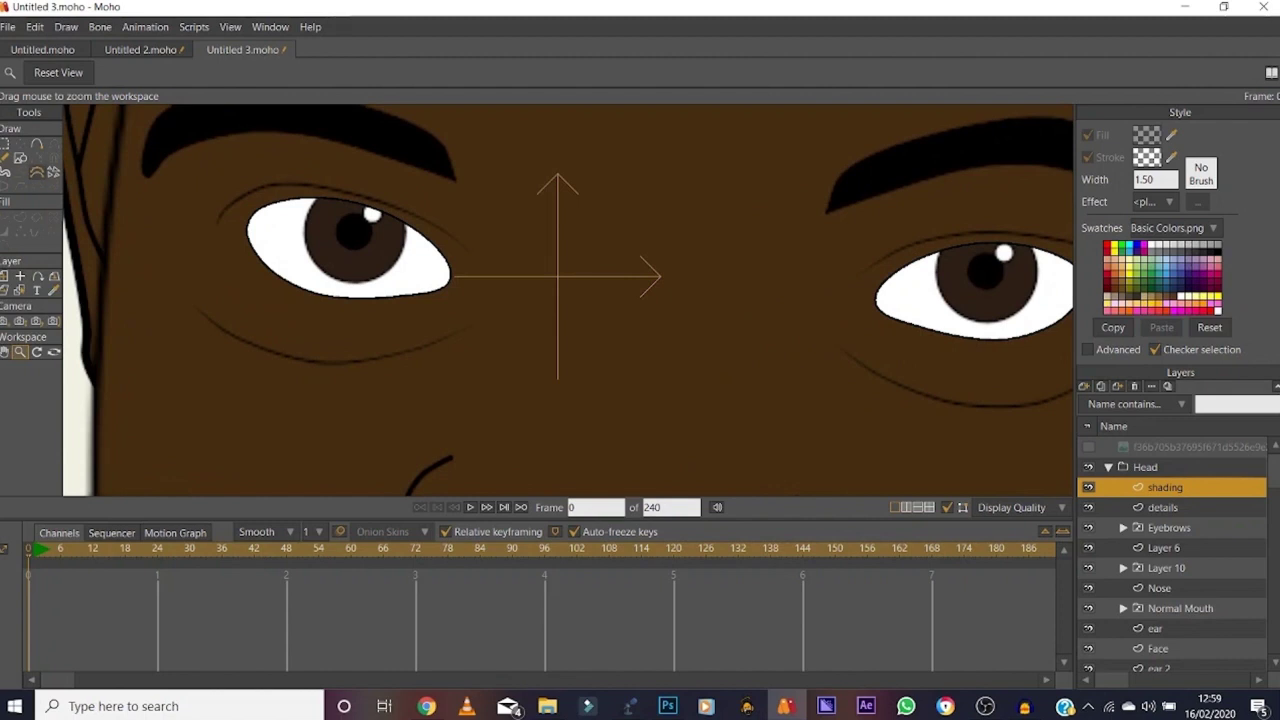
click(37, 144)
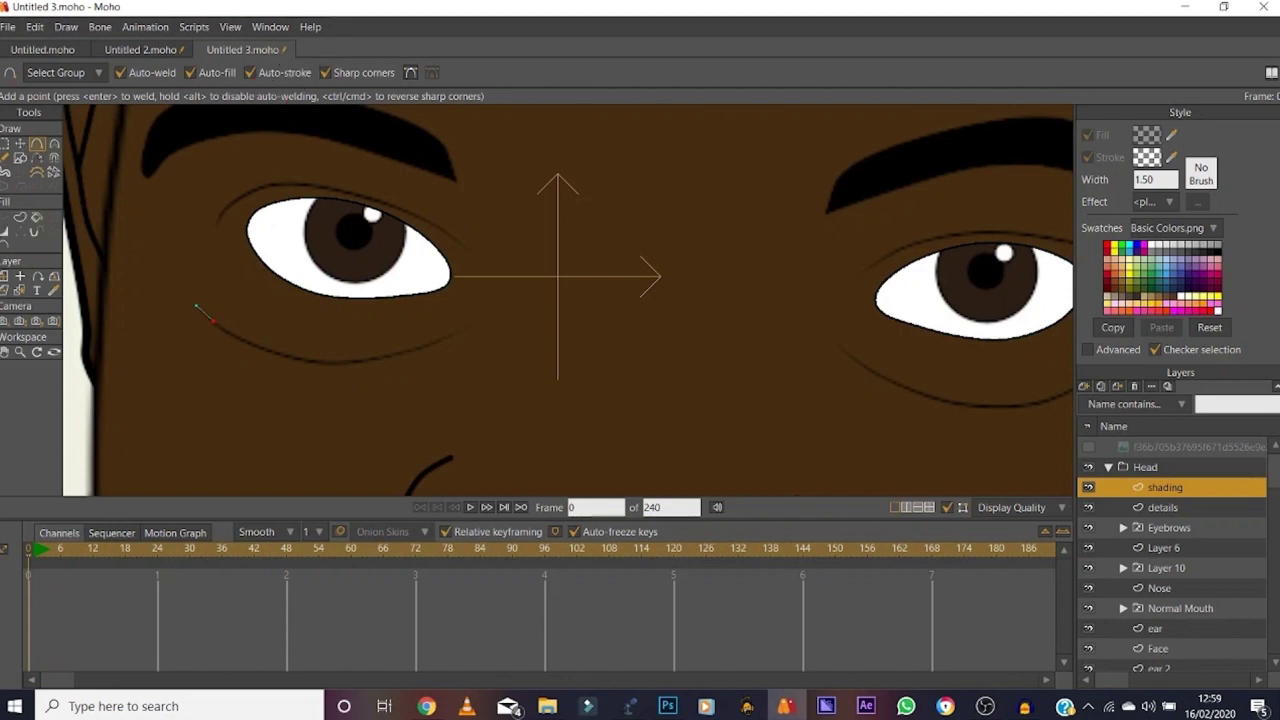
drag(470, 323, 457, 331)
drag(877, 265, 880, 260)
click(5, 352)
drag(640, 320, 278, 321)
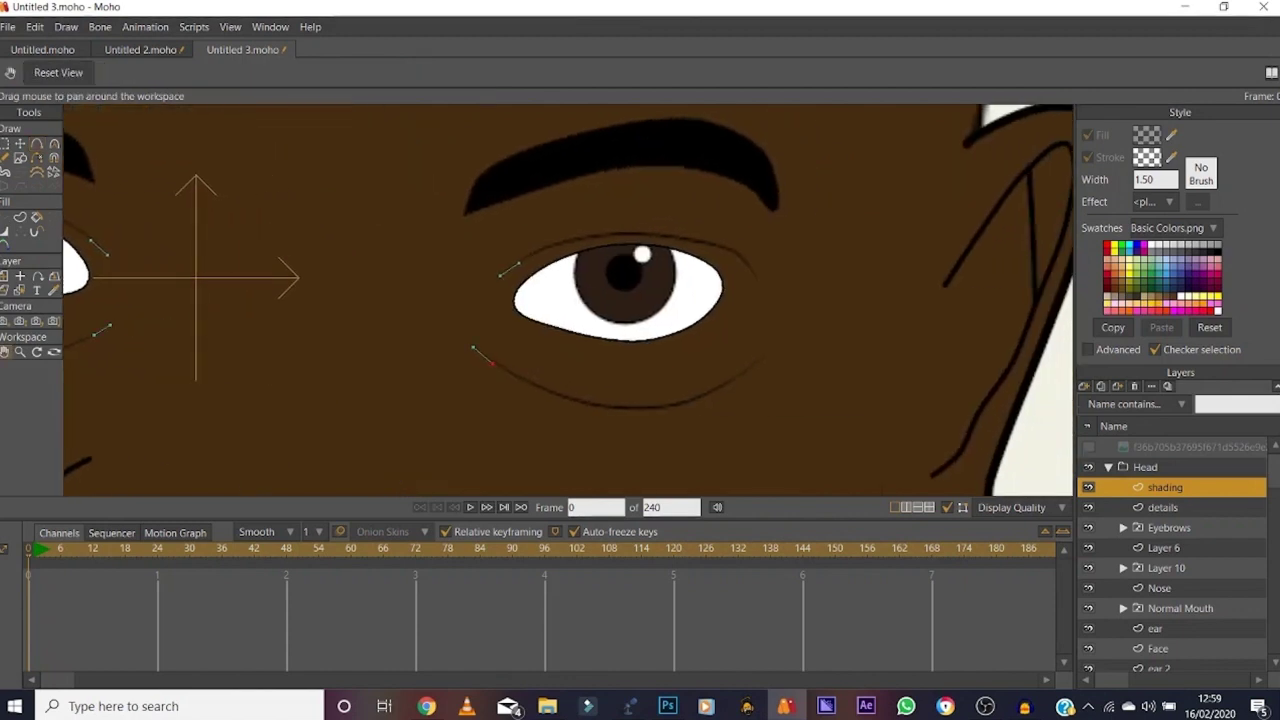
click(37, 144)
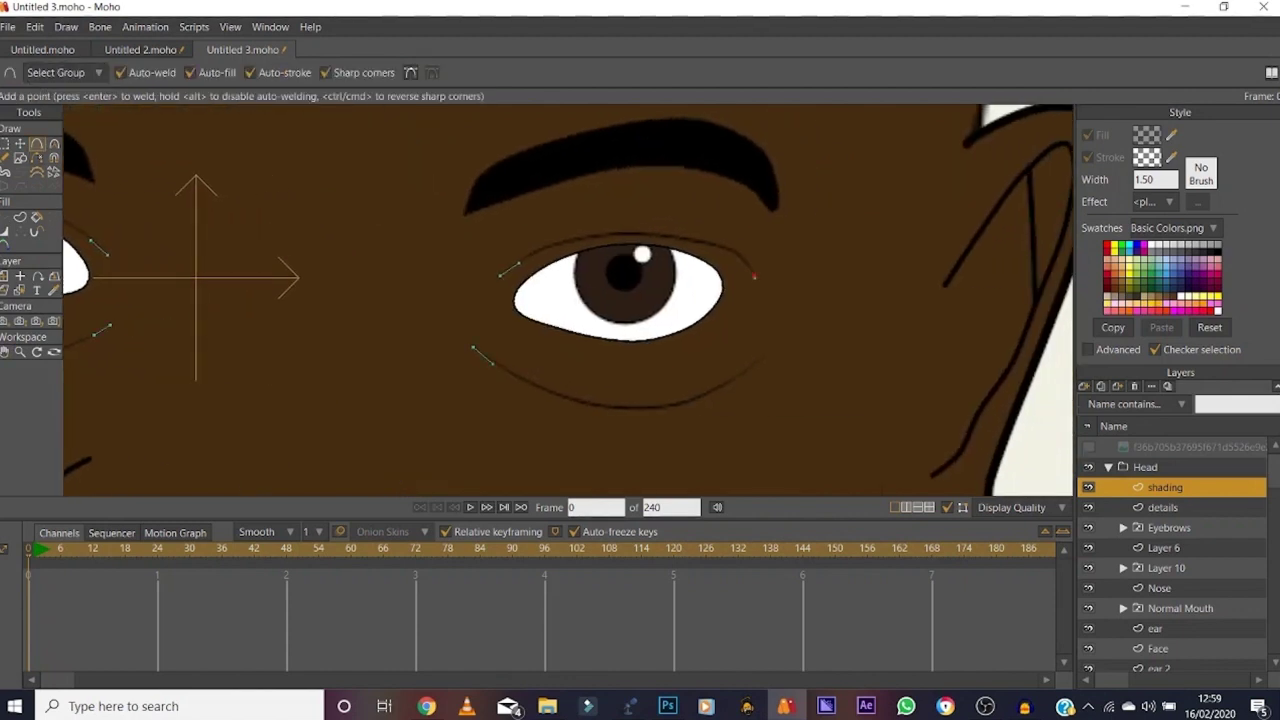
drag(757, 358, 745, 371)
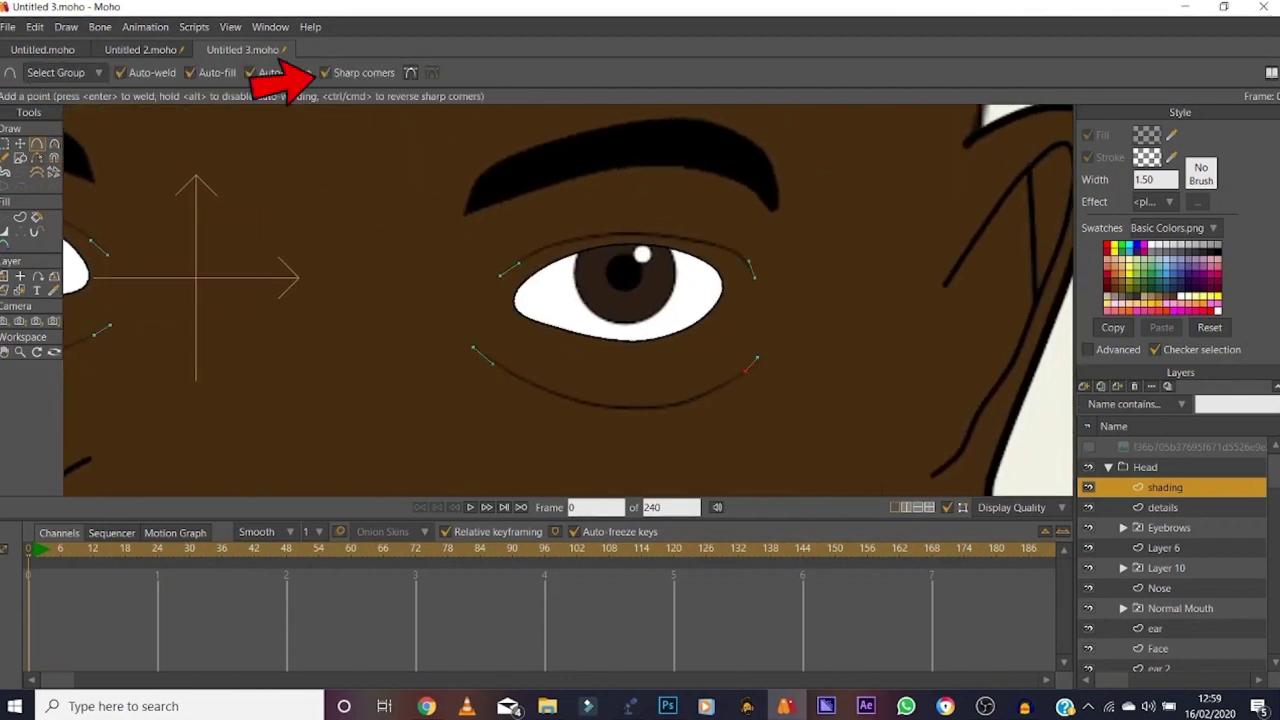
Step: Draw filled shading shapes on the shading layer above and below the left eye, joining the existing sharp corner segments
click(5, 352)
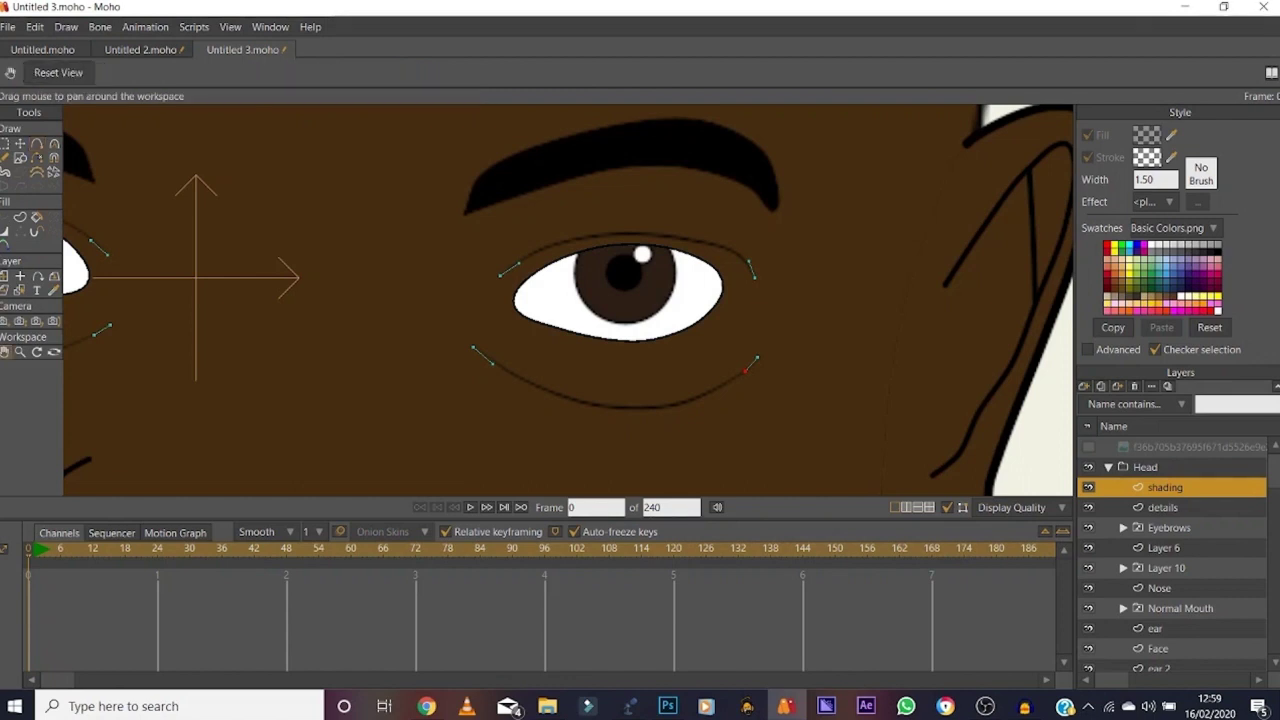
drag(300, 320, 658, 270)
click(37, 144)
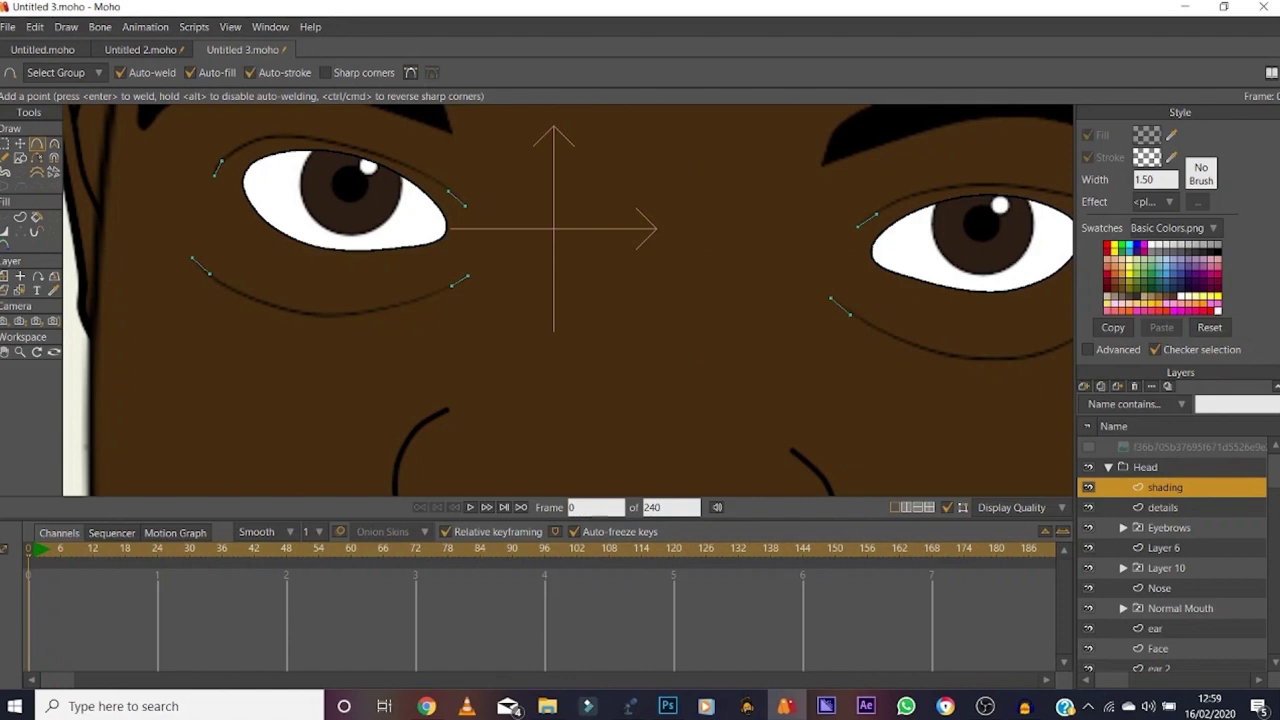
mouse_move(250, 142)
mouse_down()
mouse_move(345, 146)
mouse_move(425, 168)
mouse_move(448, 190)
mouse_up()
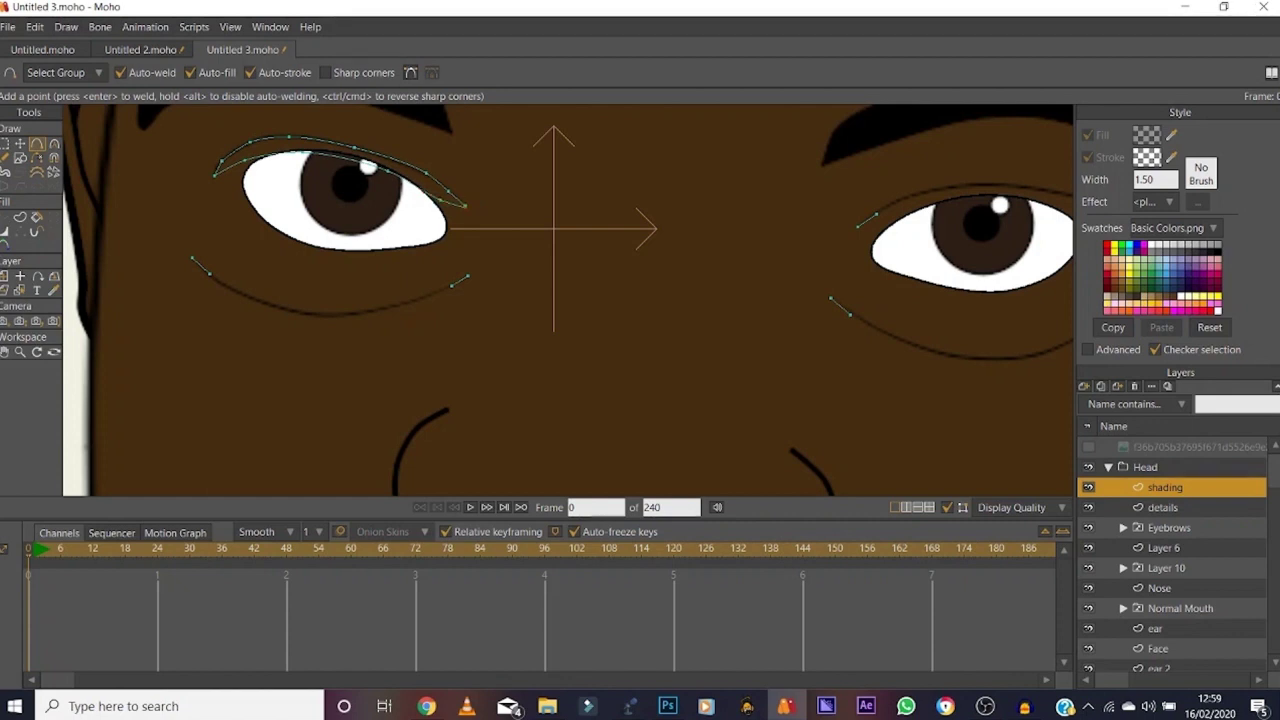
click(464, 205)
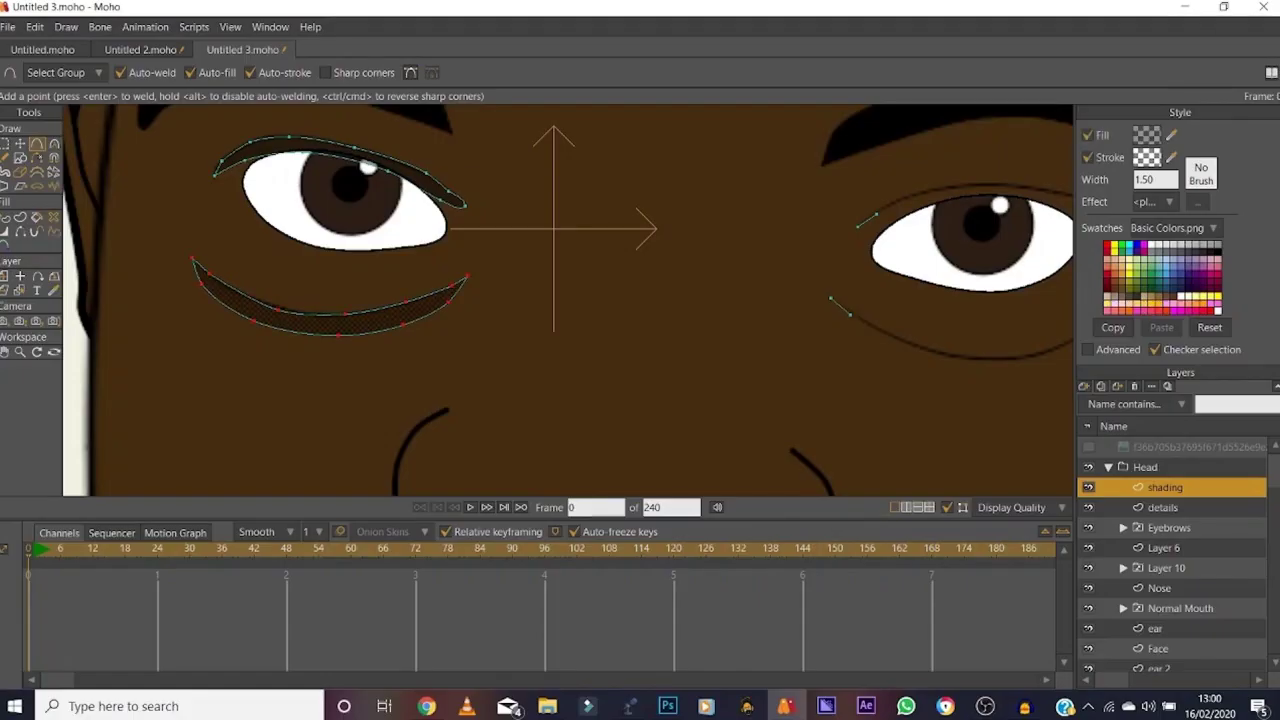
Step: Draw matching filled shading shapes above and below the right eye, and adjust the inner end of the left eye's upper shading
click(5, 352)
drag(500, 300, 208, 347)
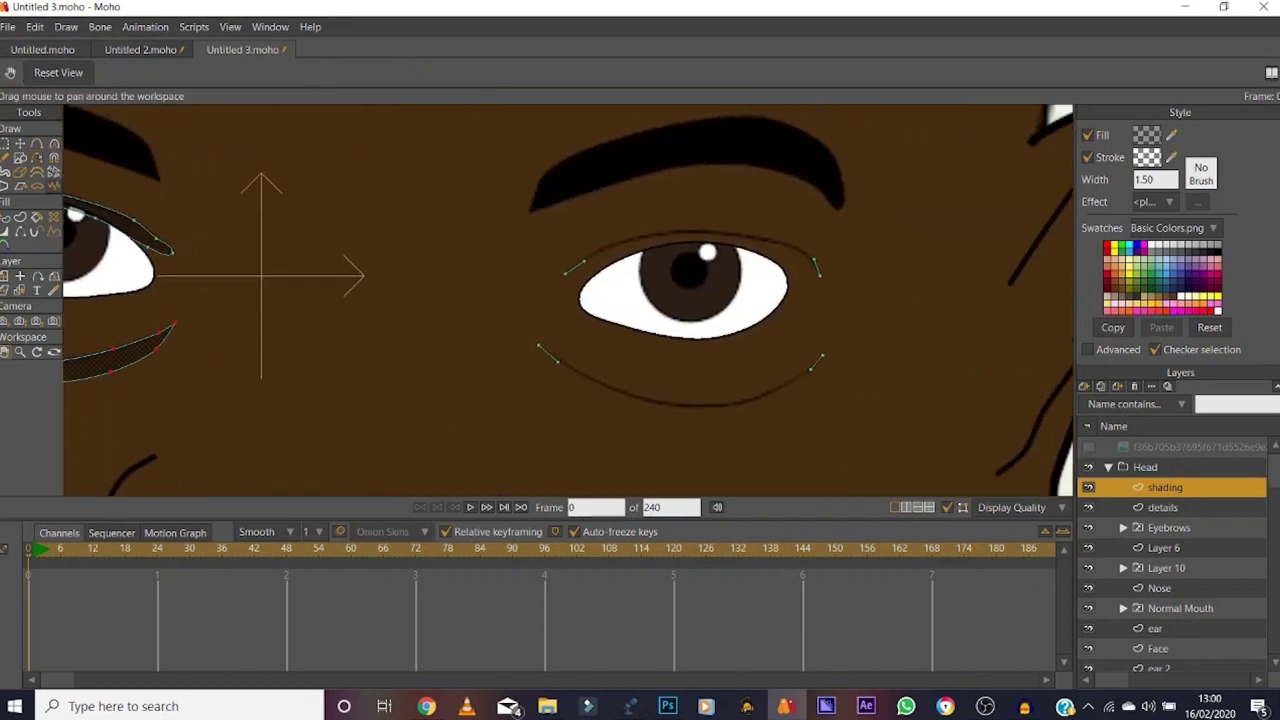
click(37, 144)
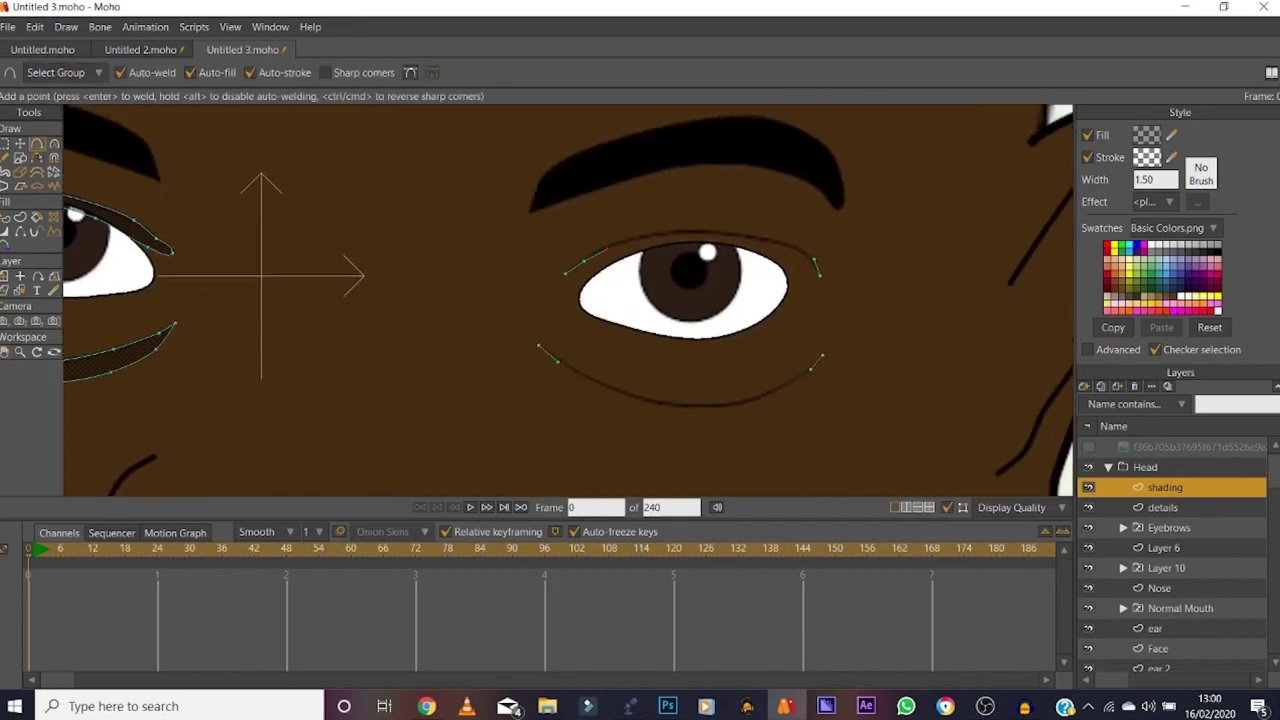
drag(618, 243, 565, 274)
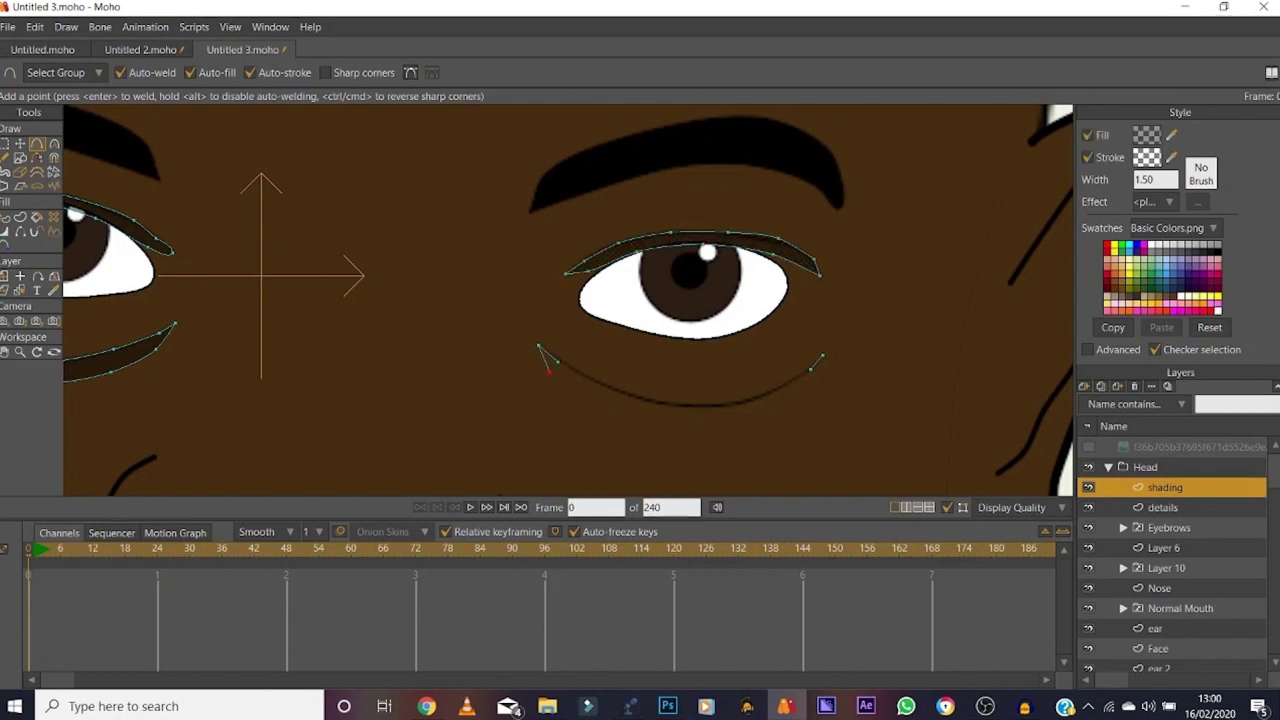
drag(549, 371, 655, 430)
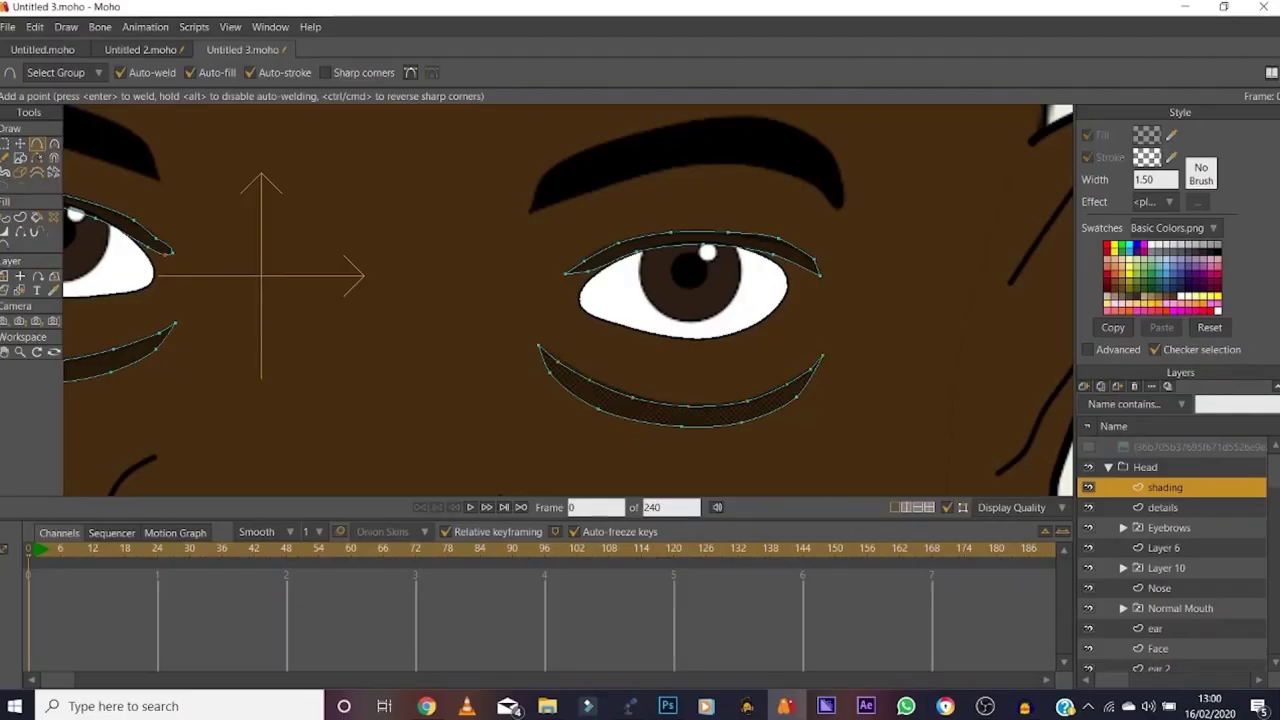
key(t)
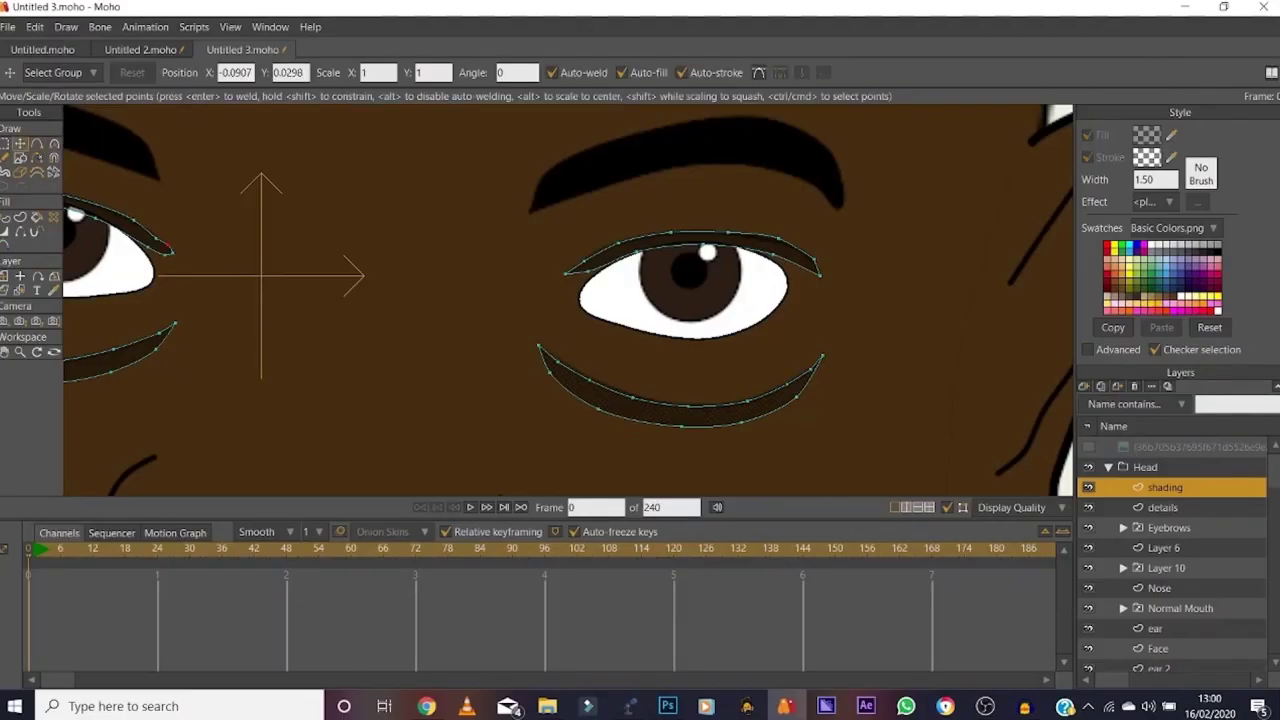
drag(168, 246, 147, 246)
Step: Select the Head group and render a preview of the frame to check the shading around the eyes
click(20, 352)
drag(674, 364, 560, 364)
click(1146, 467)
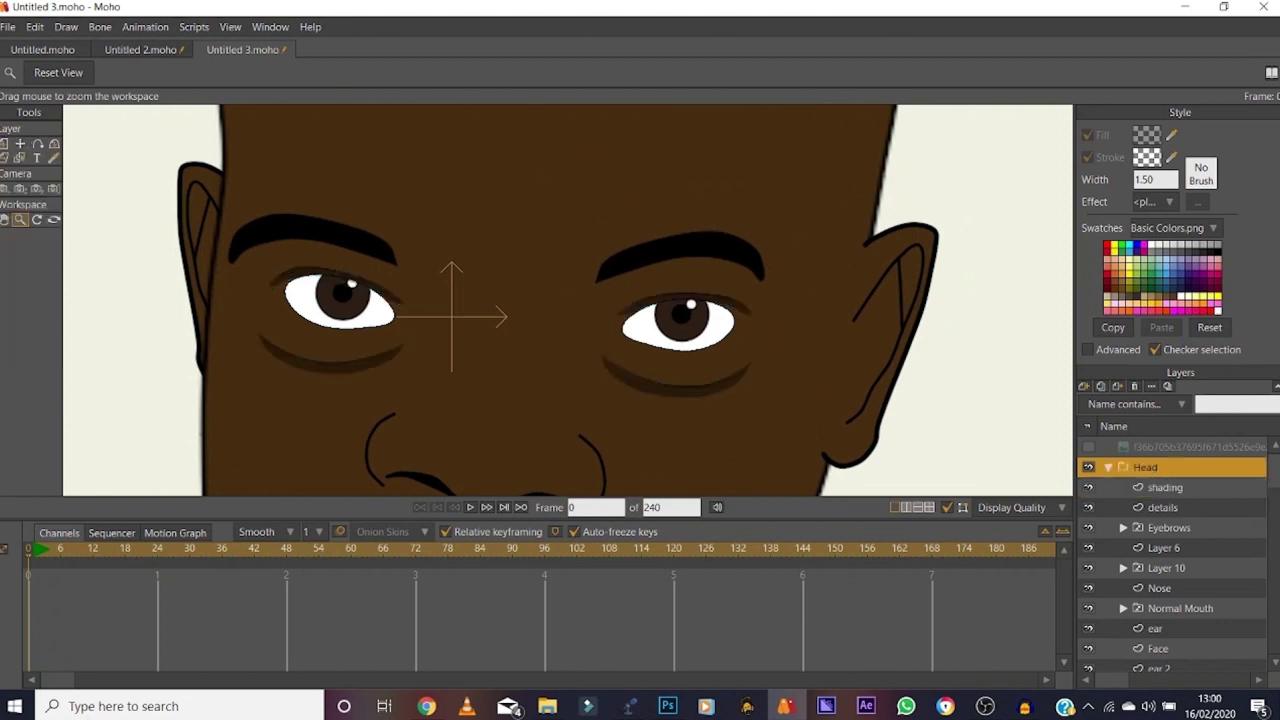
key(ctrl+r)
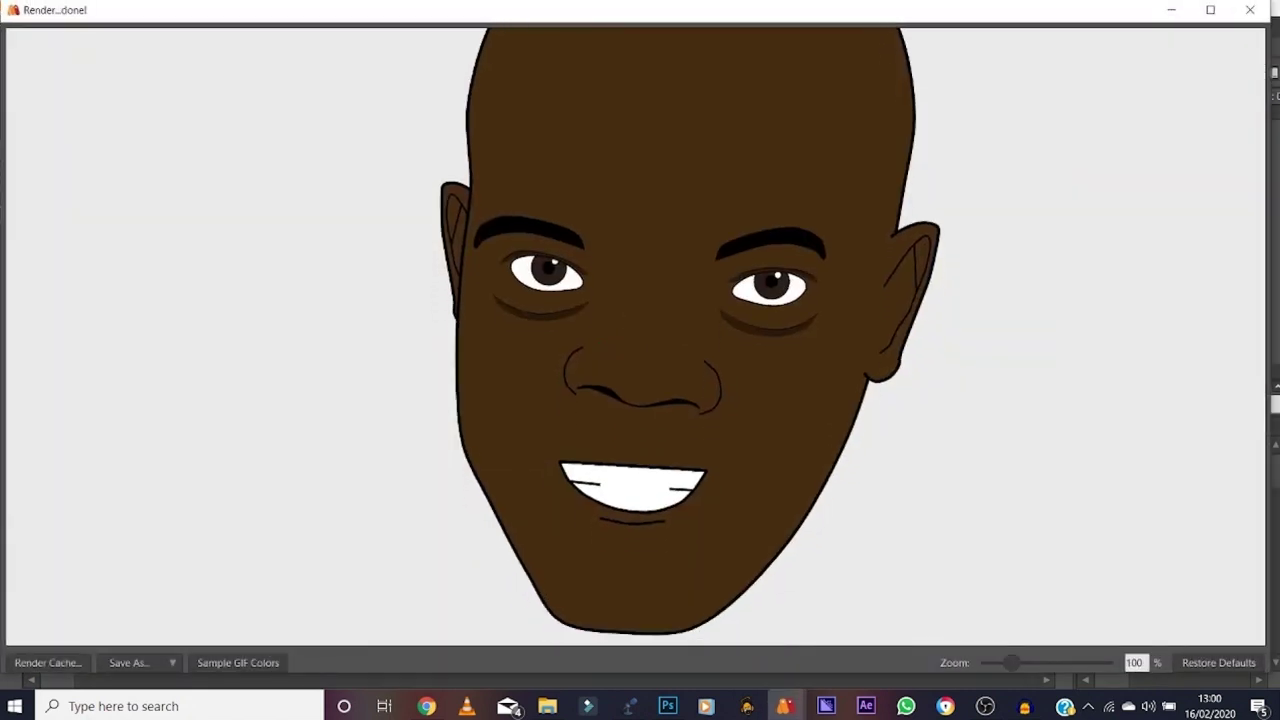
click(1250, 9)
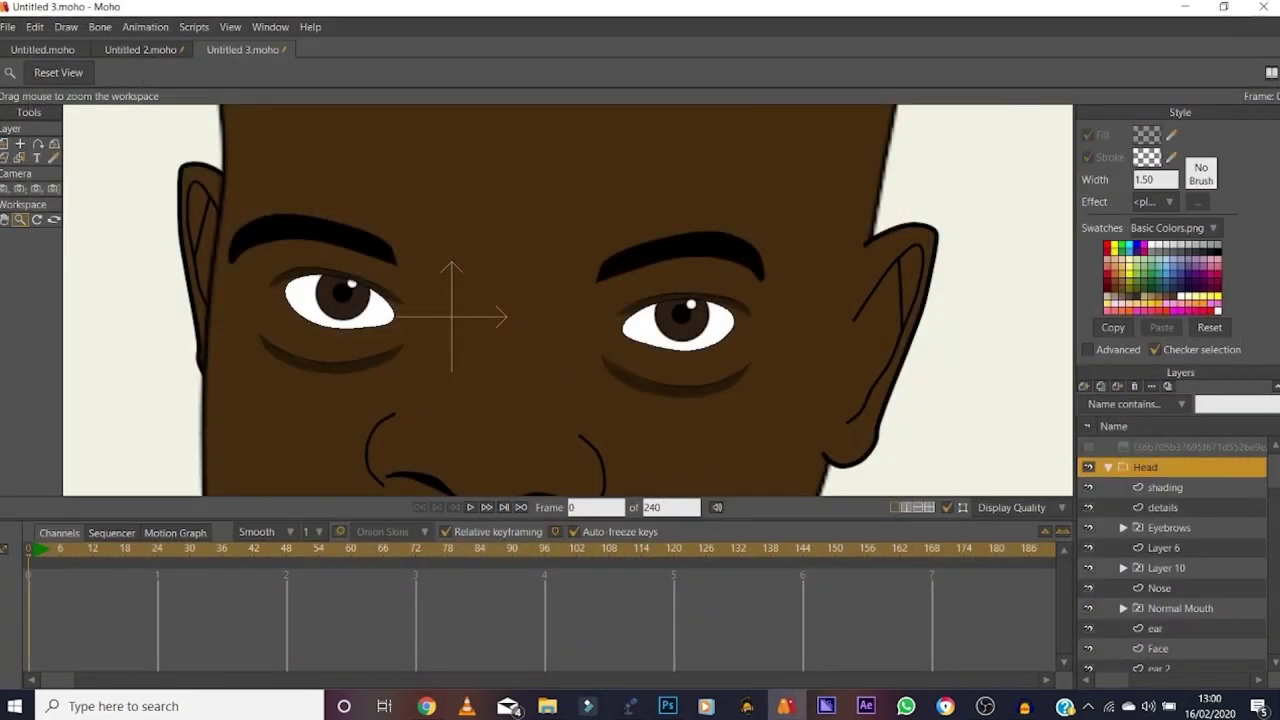
Step: On the Face layer, draw a contour just inside the face's left edge from forehead to chin and fill the strip with semi-transparent black
scroll(900, 304, down, 5)
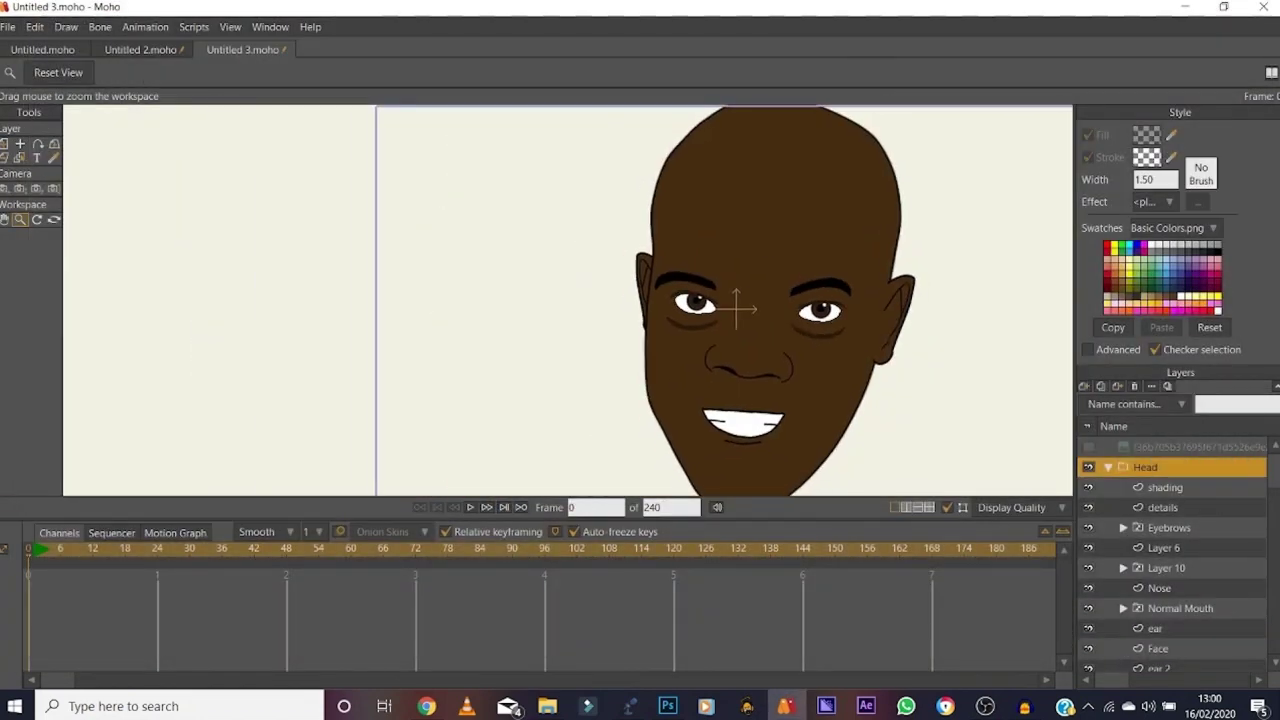
click(1158, 649)
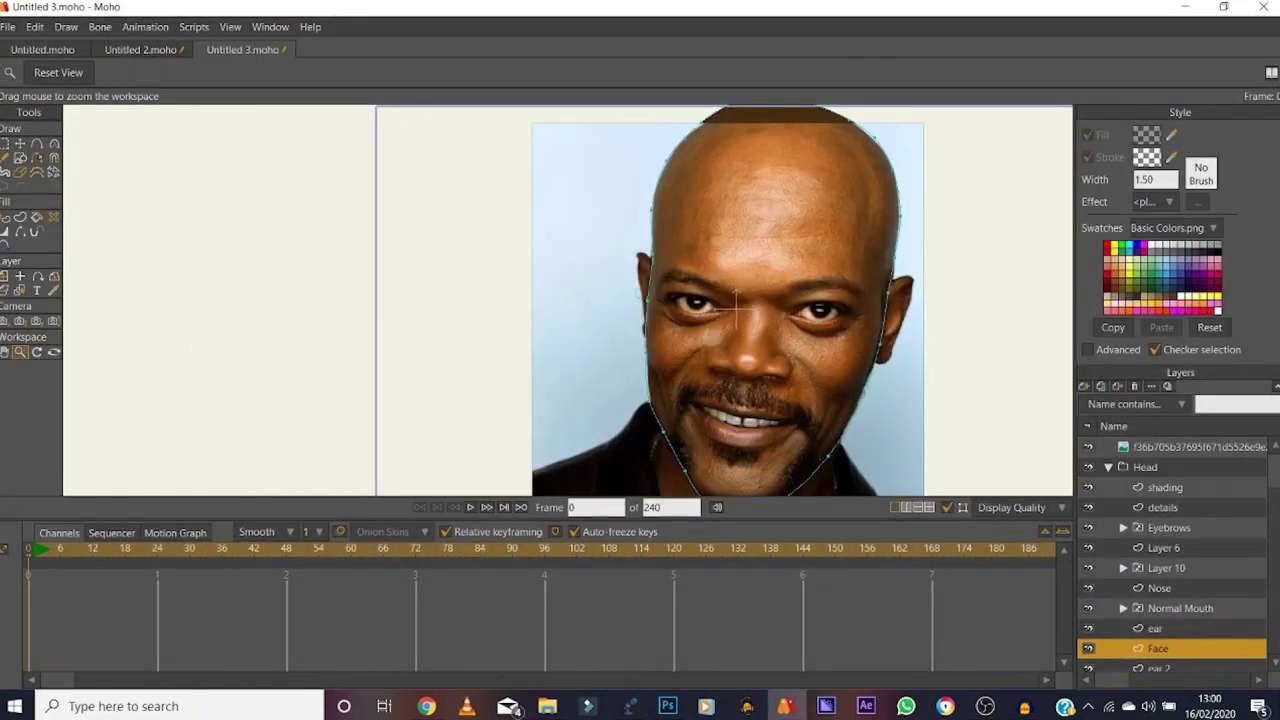
click(5, 352)
drag(737, 309, 551, 277)
click(1089, 447)
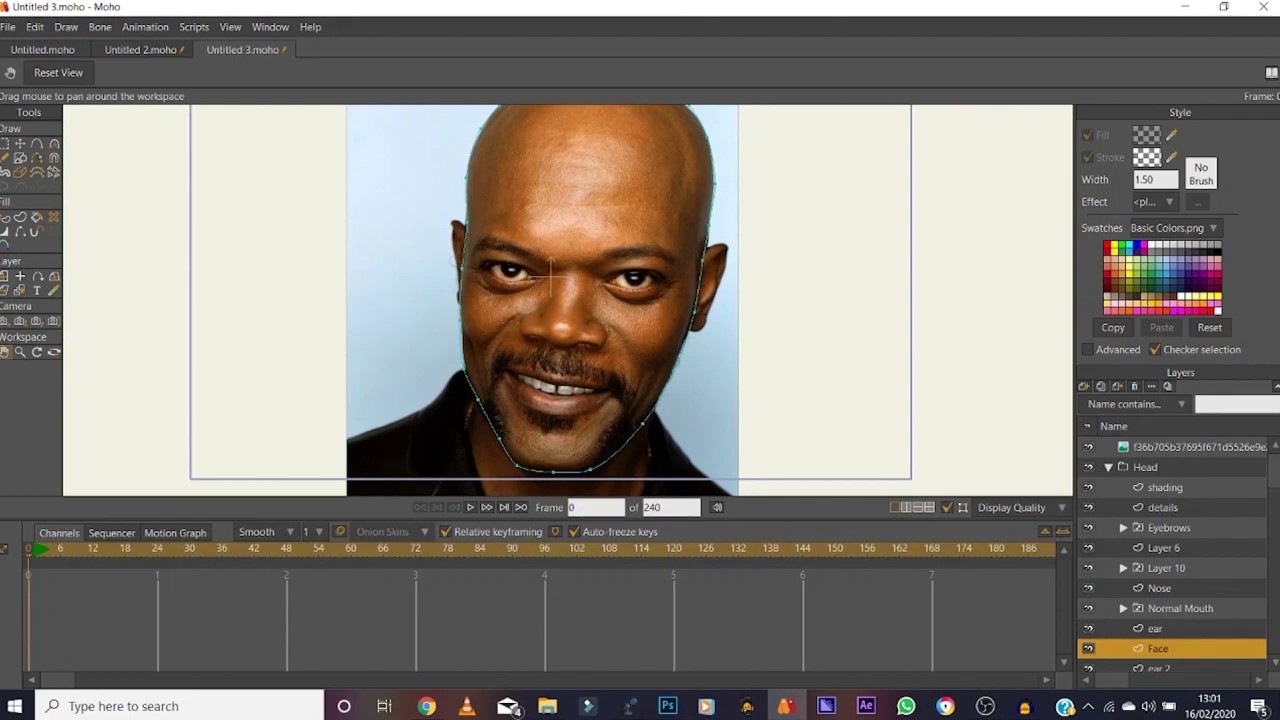
click(1089, 447)
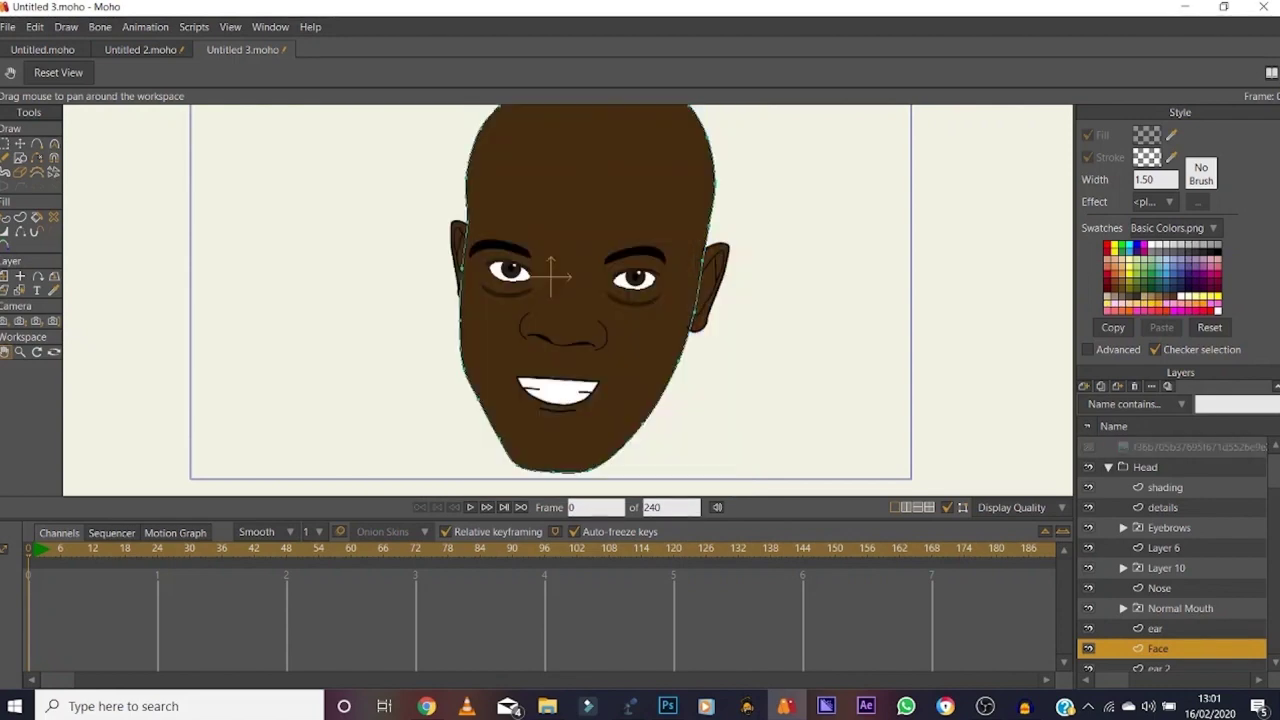
key(a)
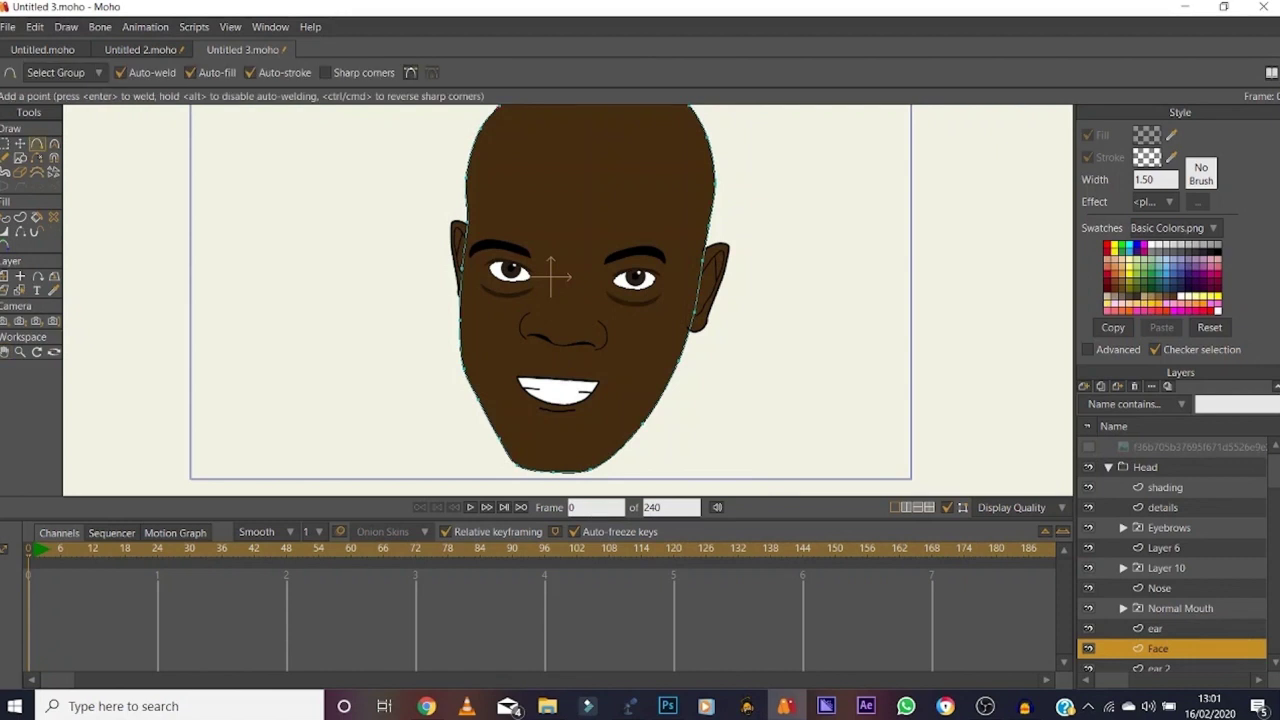
mouse_move(499, 111)
mouse_down()
mouse_move(469, 312)
mouse_move(490, 392)
mouse_up()
drag(526, 459, 573, 472)
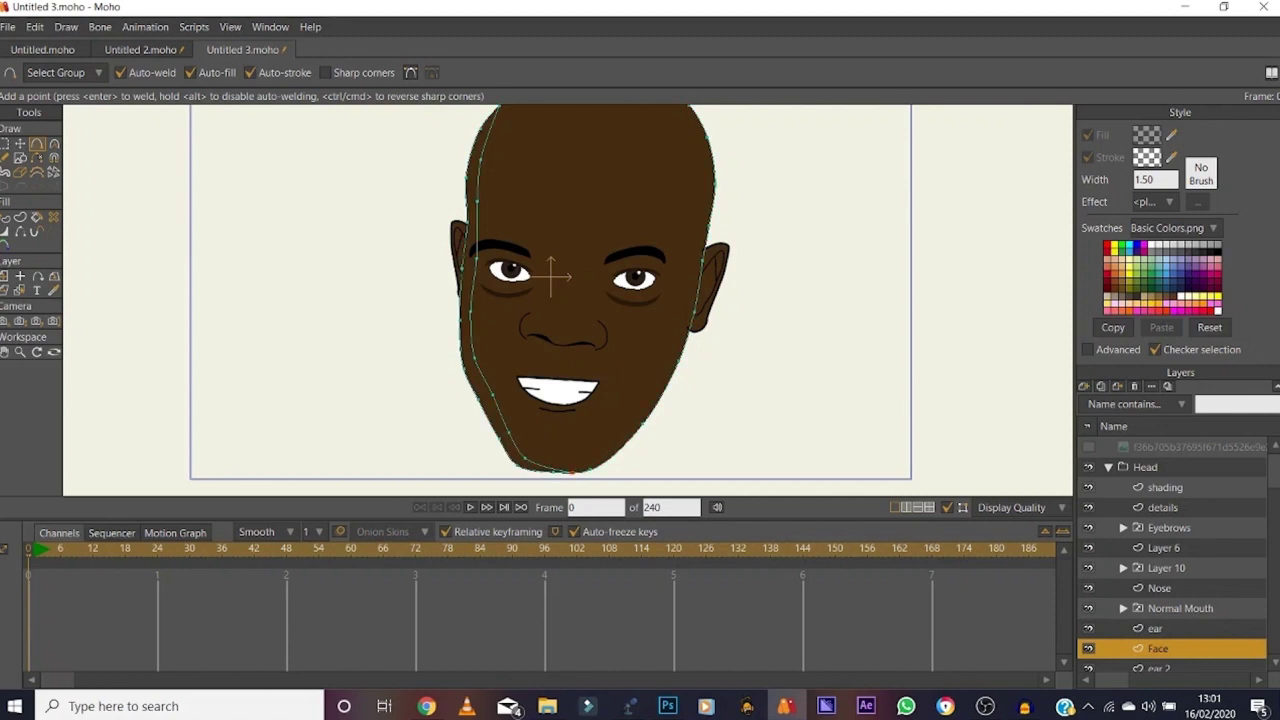
key(p)
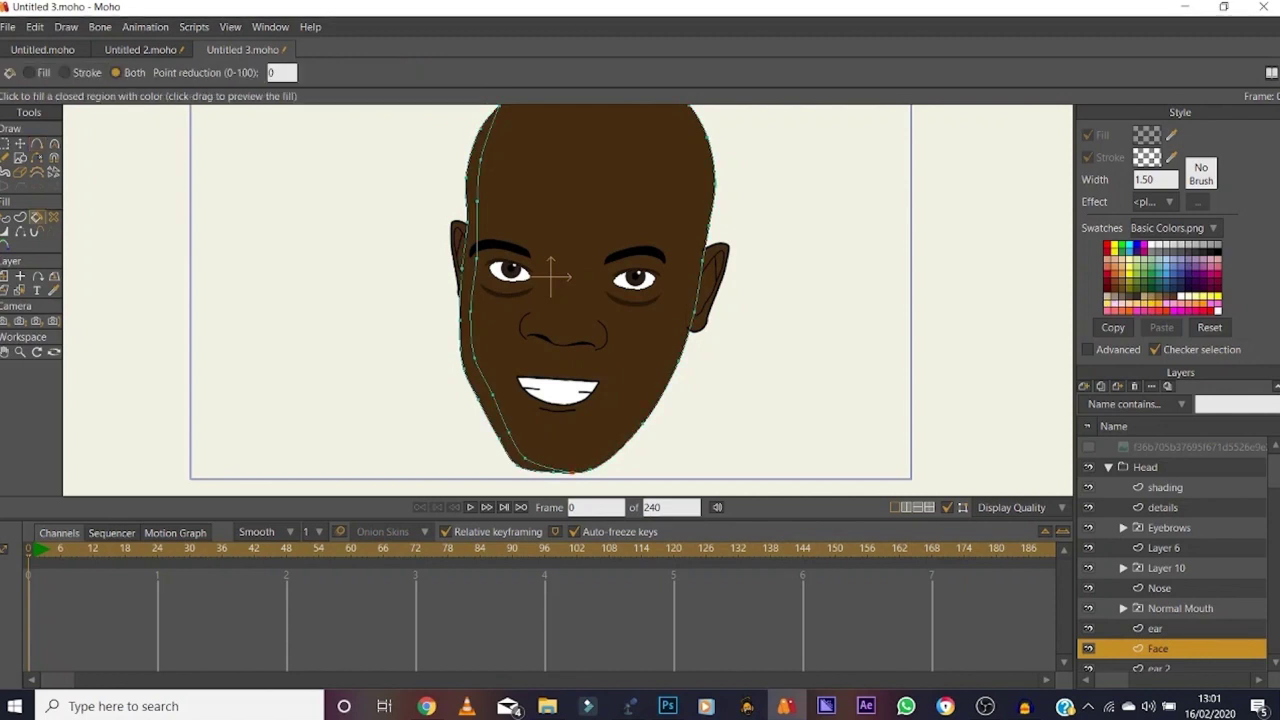
click(490, 409)
Step: Fill the closed regions of the left ear on the ear 2 layer with the same semi-transparent black shading
click(20, 352)
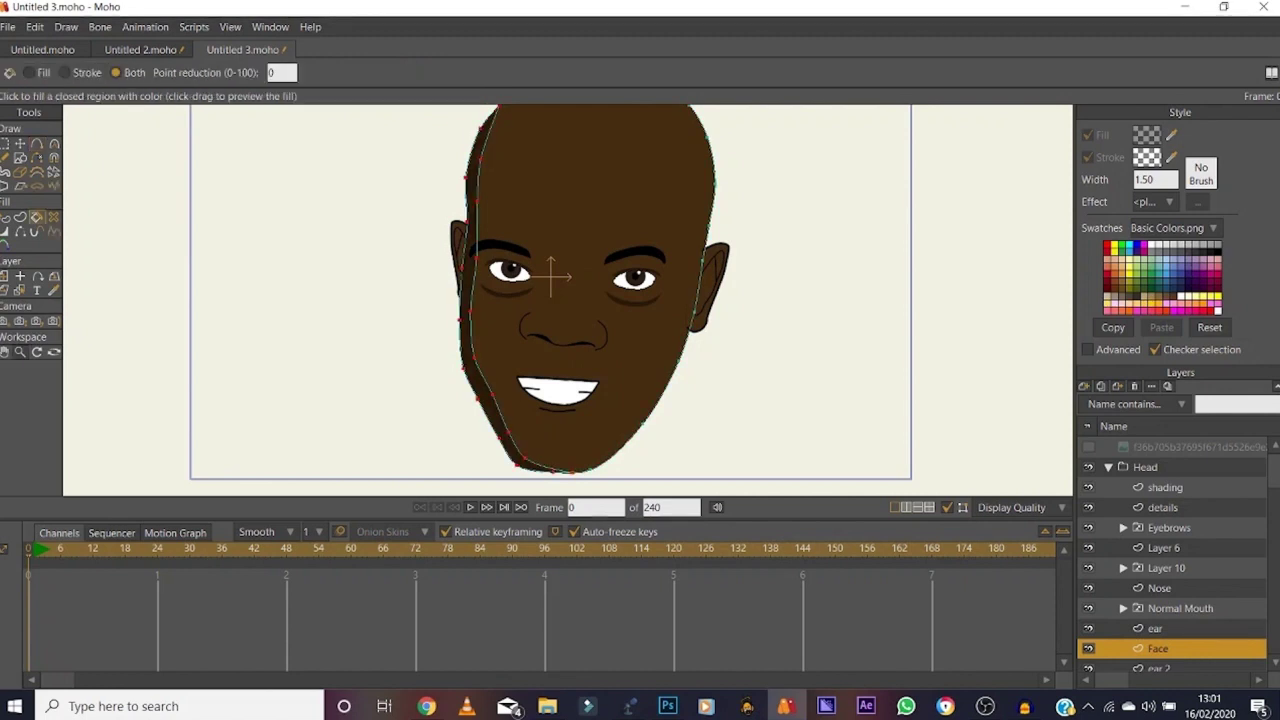
drag(561, 286, 705, 286)
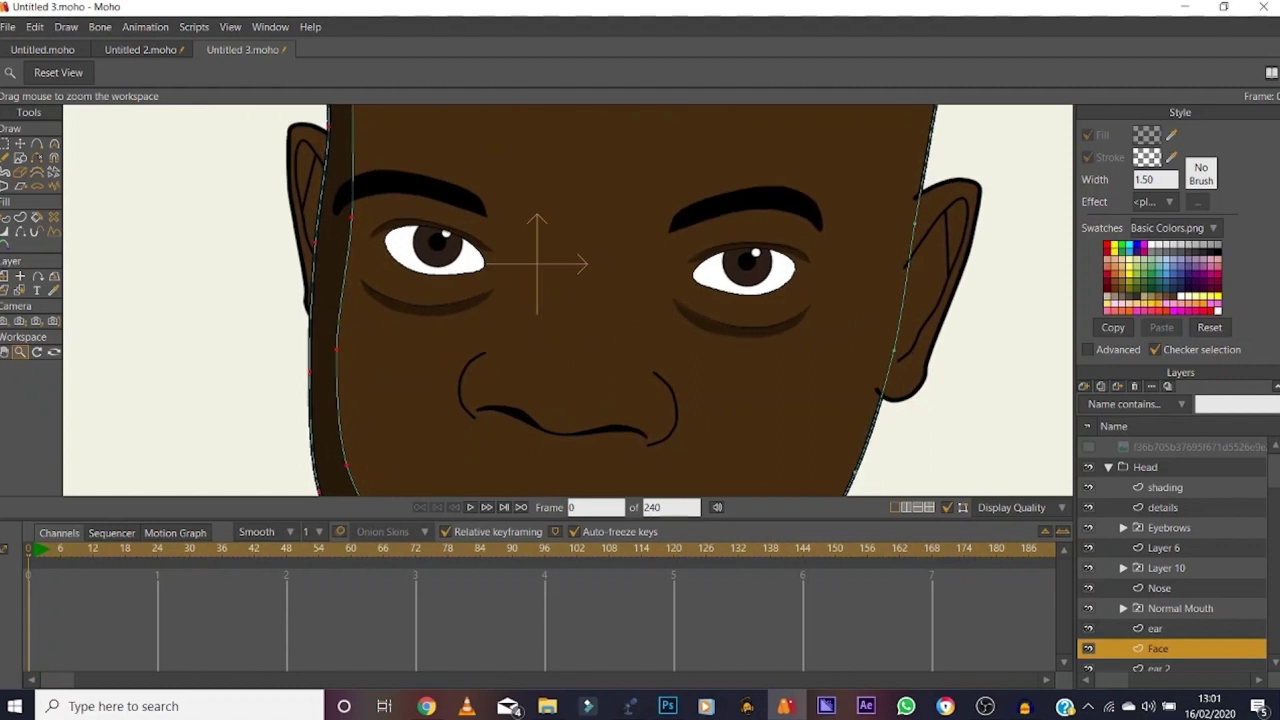
scroll(1172, 648, down, 3)
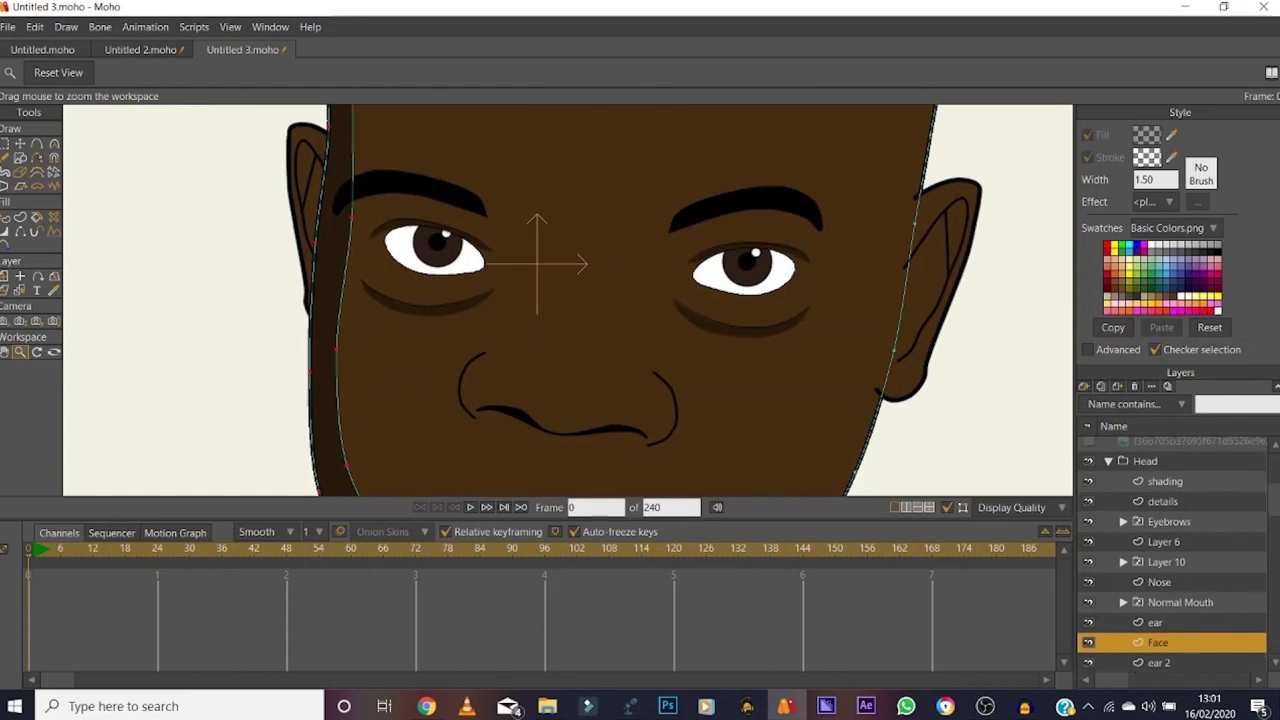
click(1160, 647)
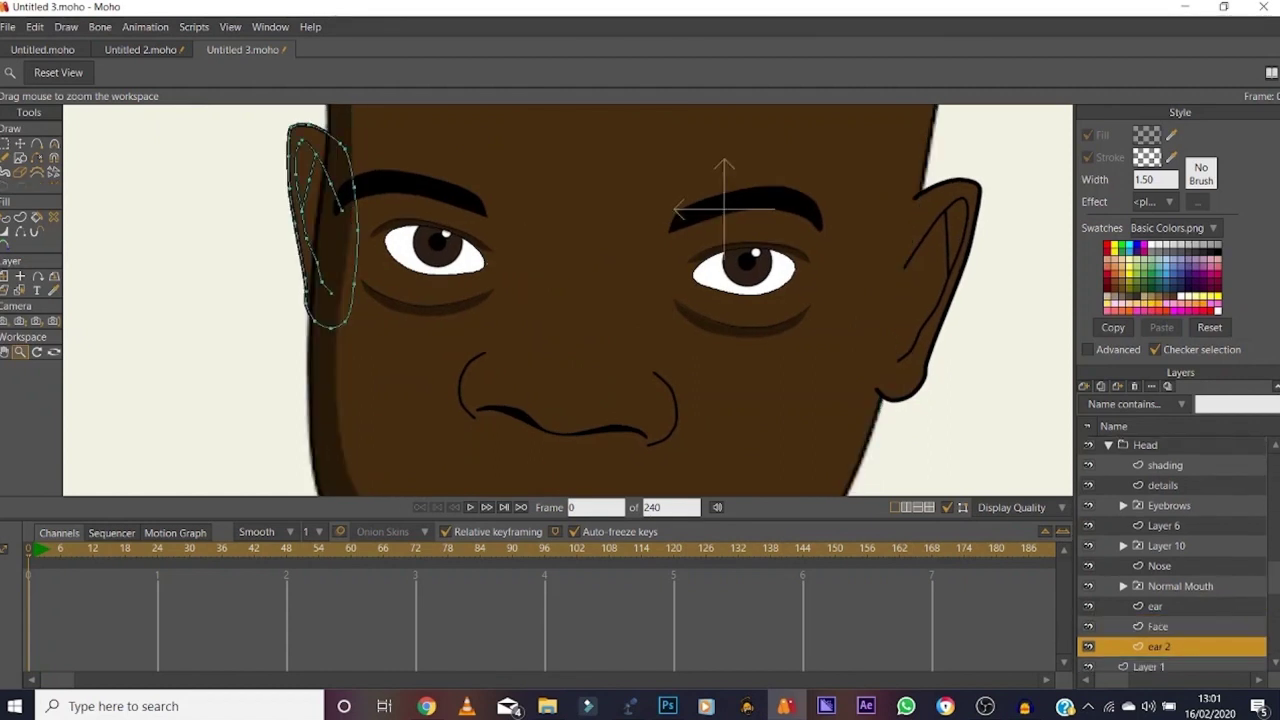
click(36, 216)
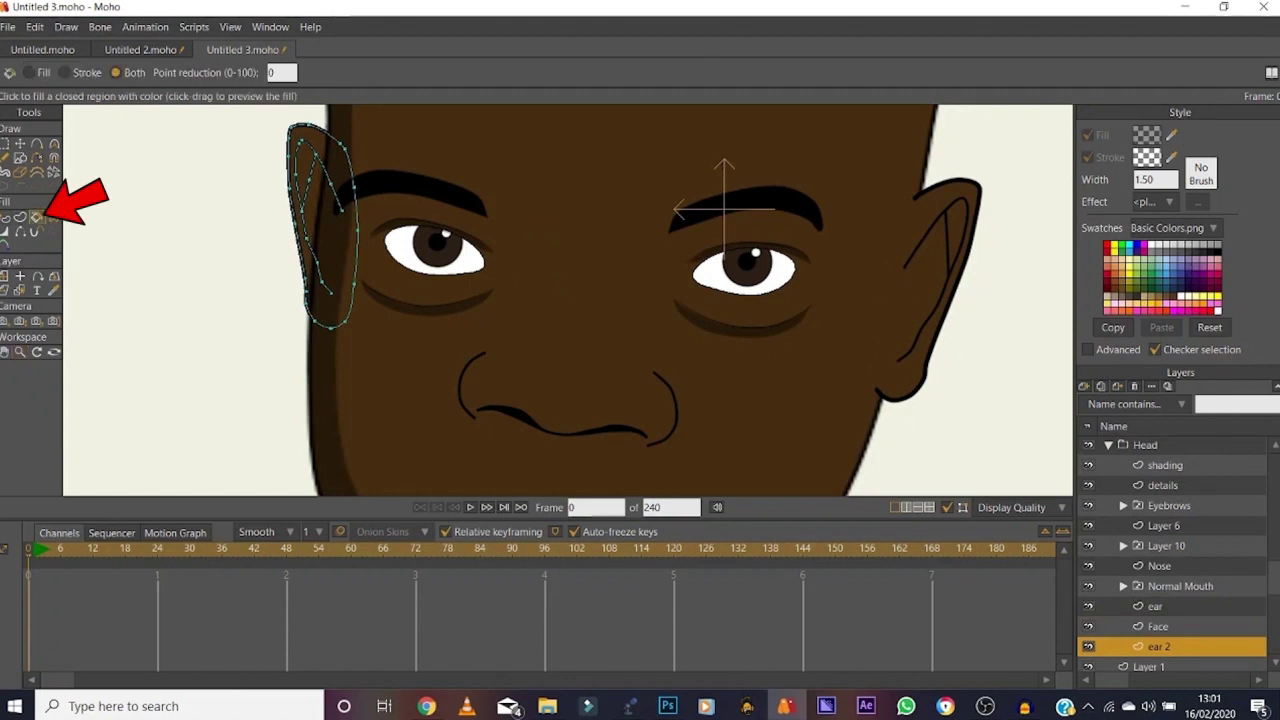
key(ctrl+a)
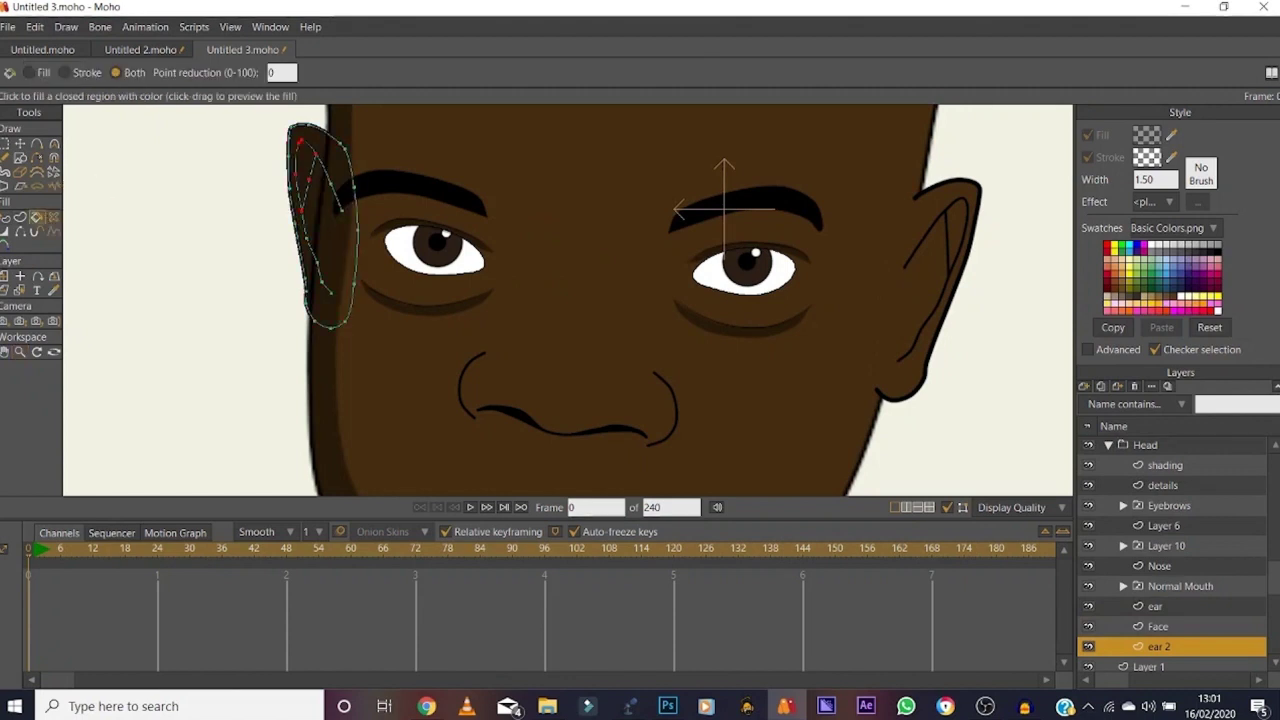
Step: Zoom the camera out to a vertical field of view of about 32.35 degrees so the whole head fits the frame
click(20, 352)
click(58, 72)
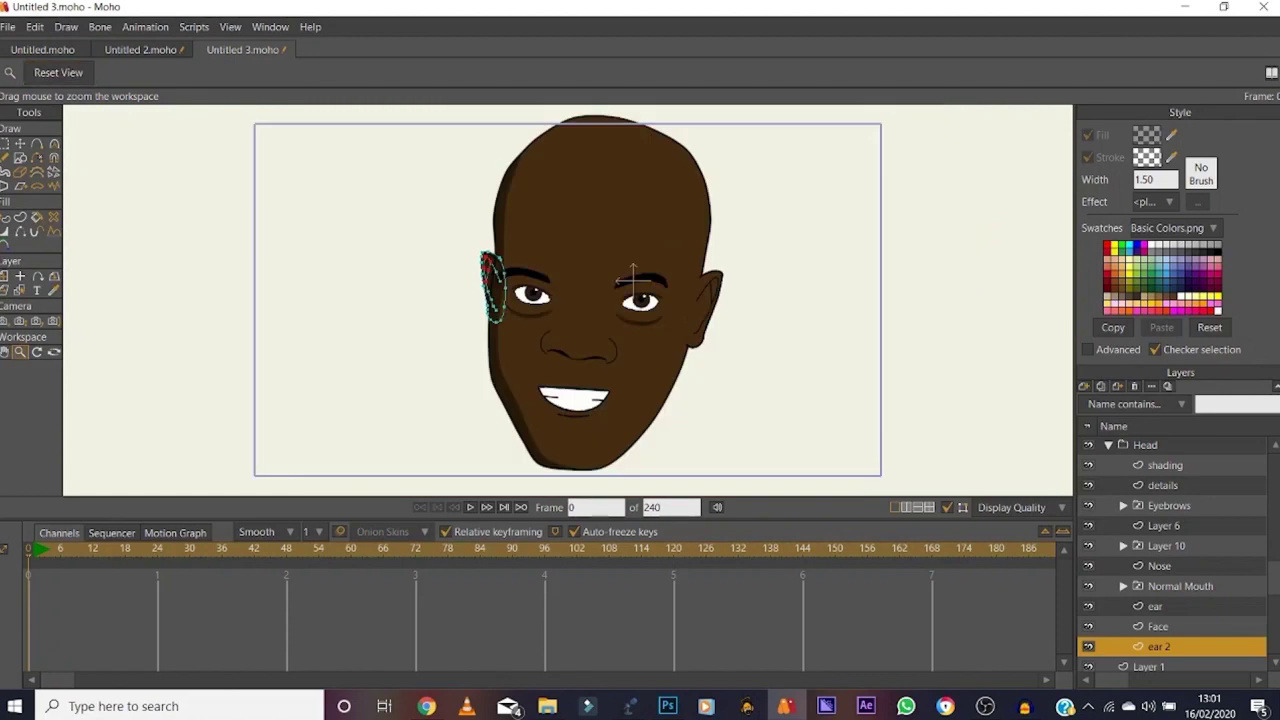
click(20, 321)
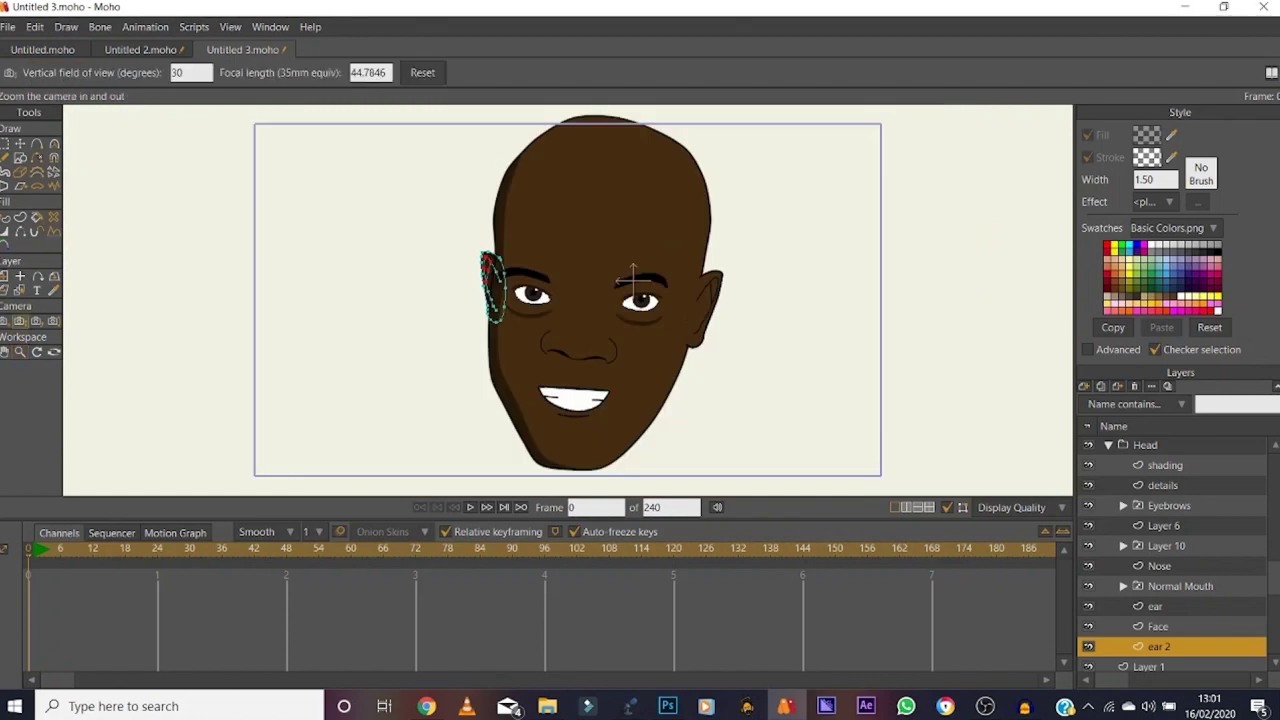
mouse_move(420, 300)
mouse_down()
mouse_move(480, 300)
mouse_move(395, 300)
mouse_up()
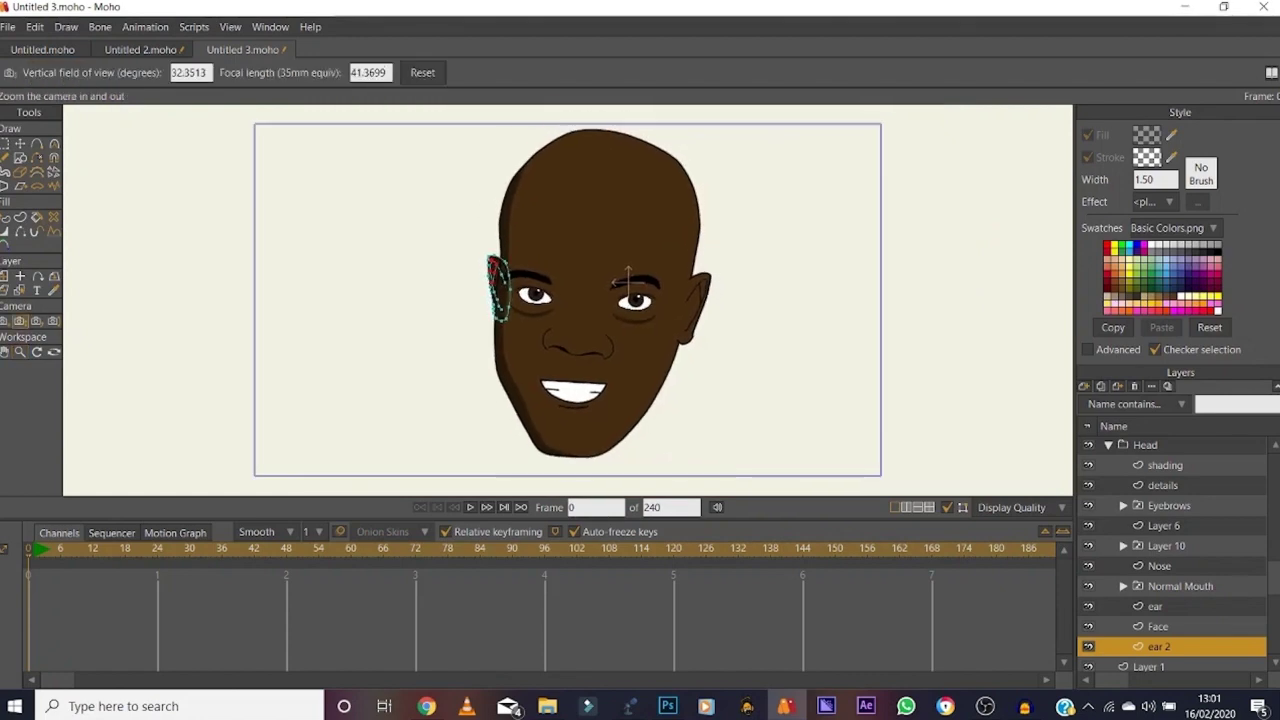
Step: Render a preview of the shaded head, close it and reset the workspace view
key(ctrl+r)
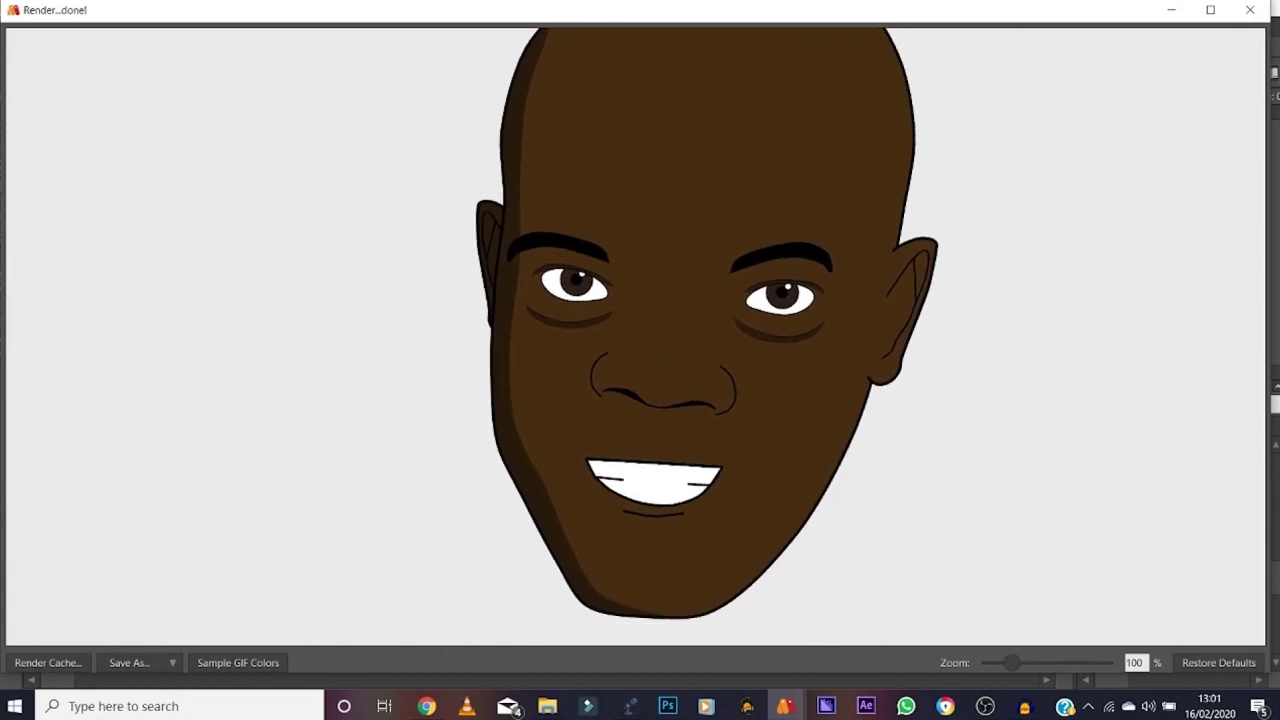
click(1250, 10)
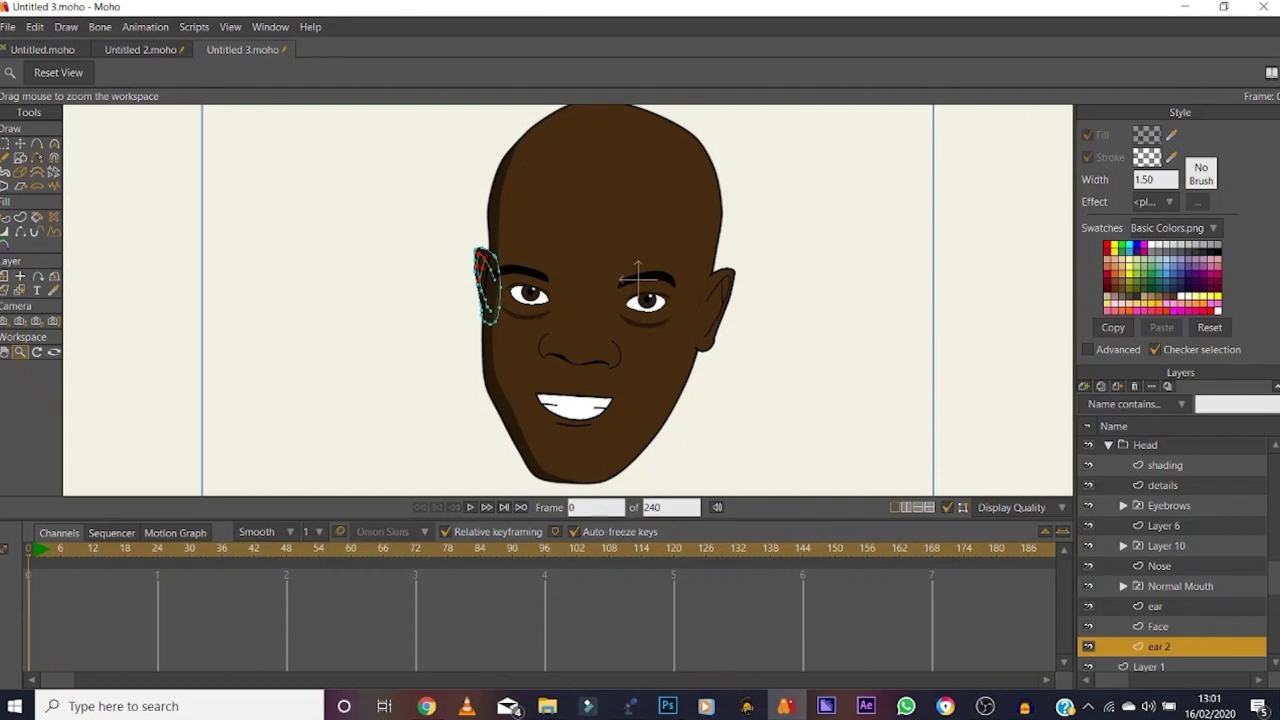
click(58, 73)
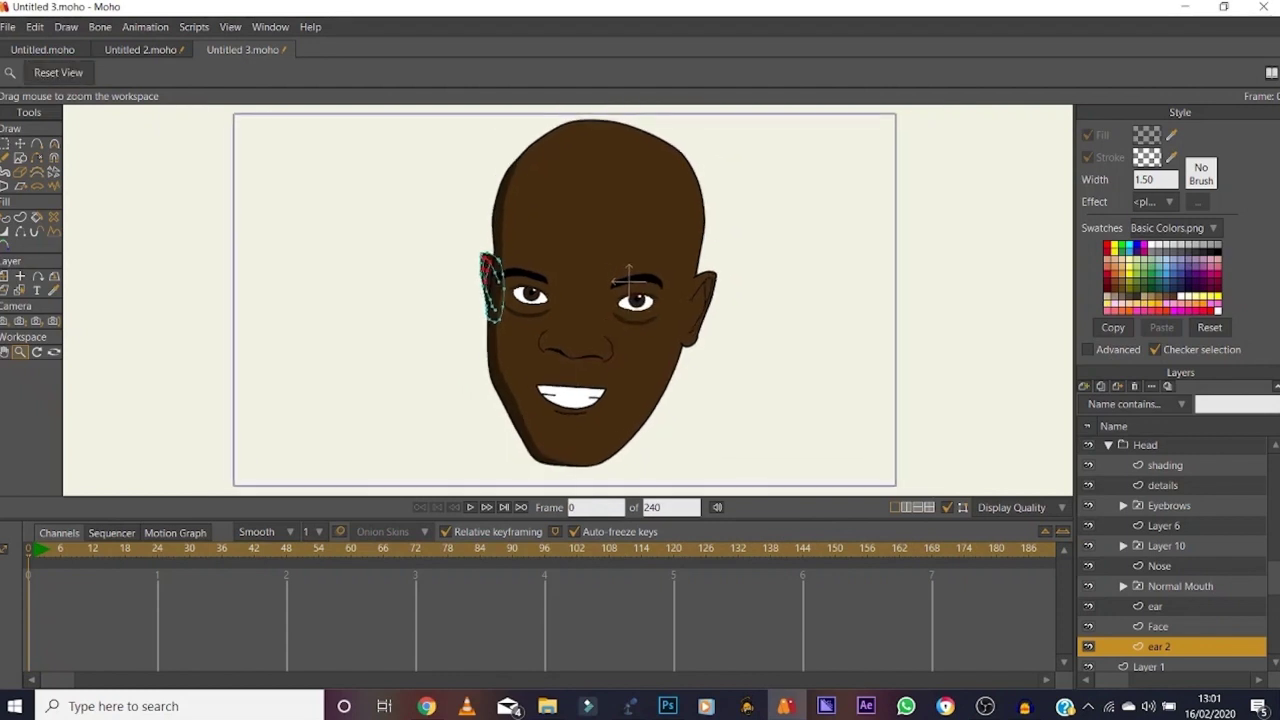